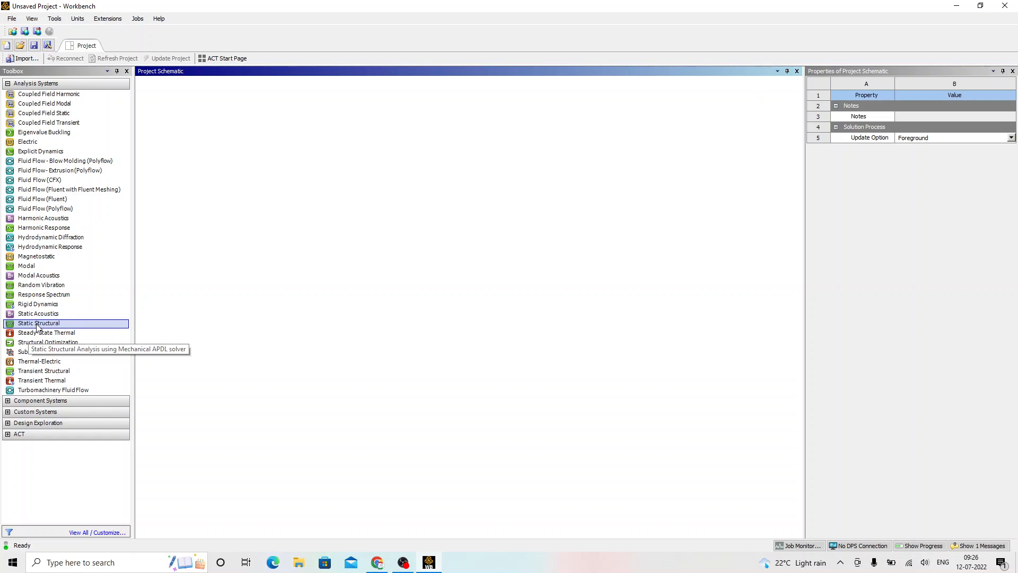
Add a standalone Static Structural analysis system to the project schematic
drag(37, 327, 37, 327)
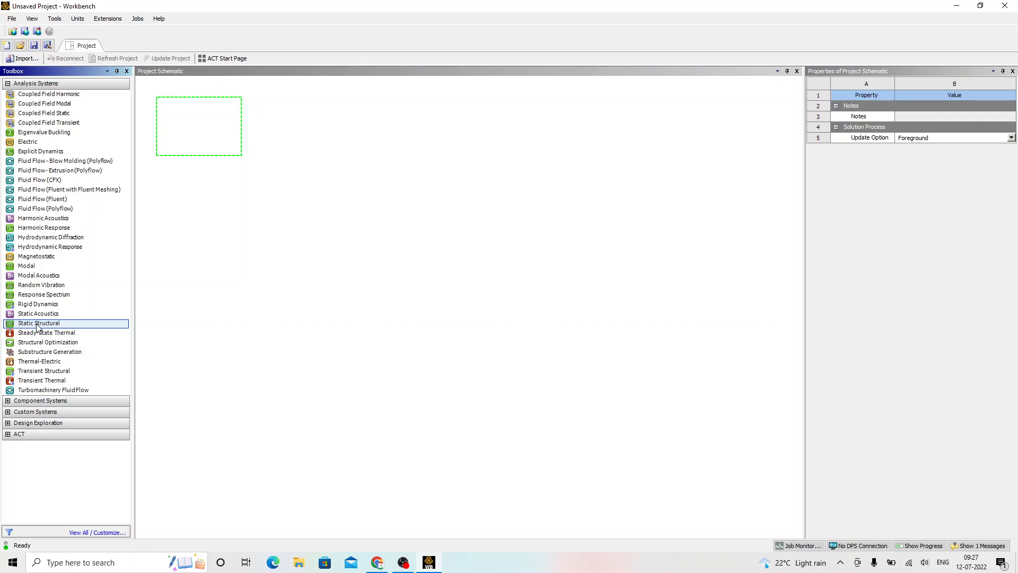
drag(37, 327, 186, 141)
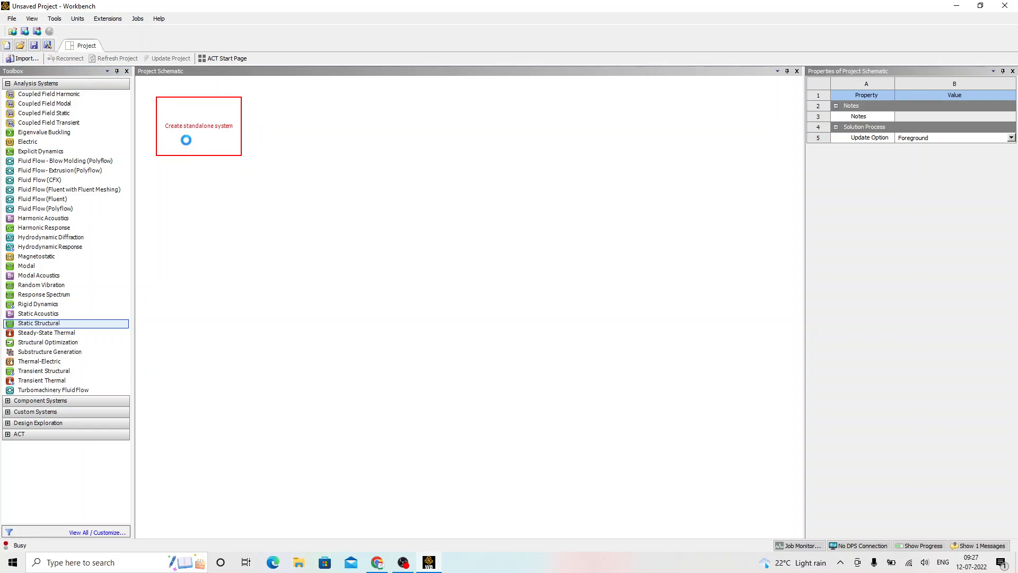
click(186, 210)
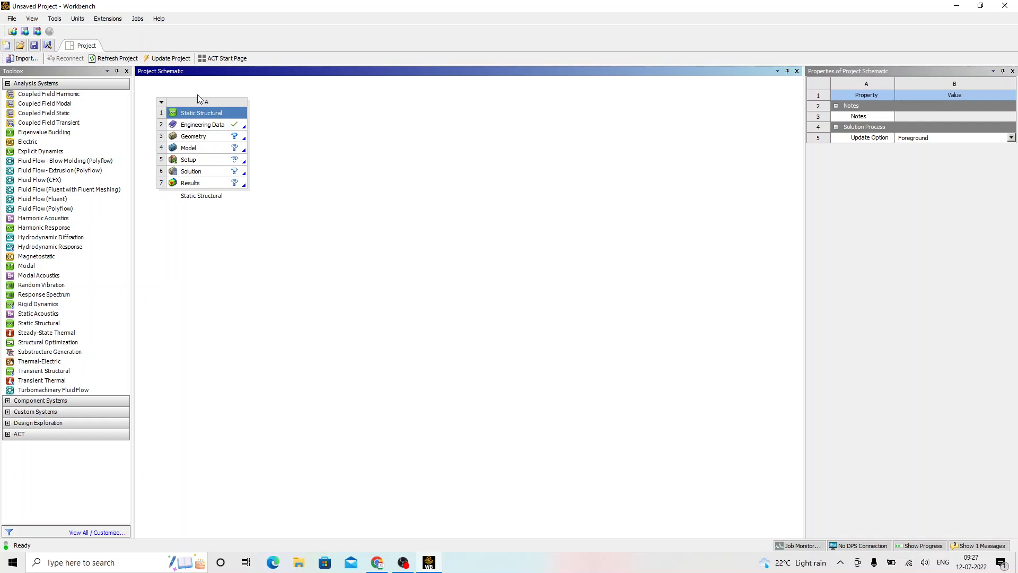
Rename the Static Structural system to "C Channel Fixture"
click(220, 117)
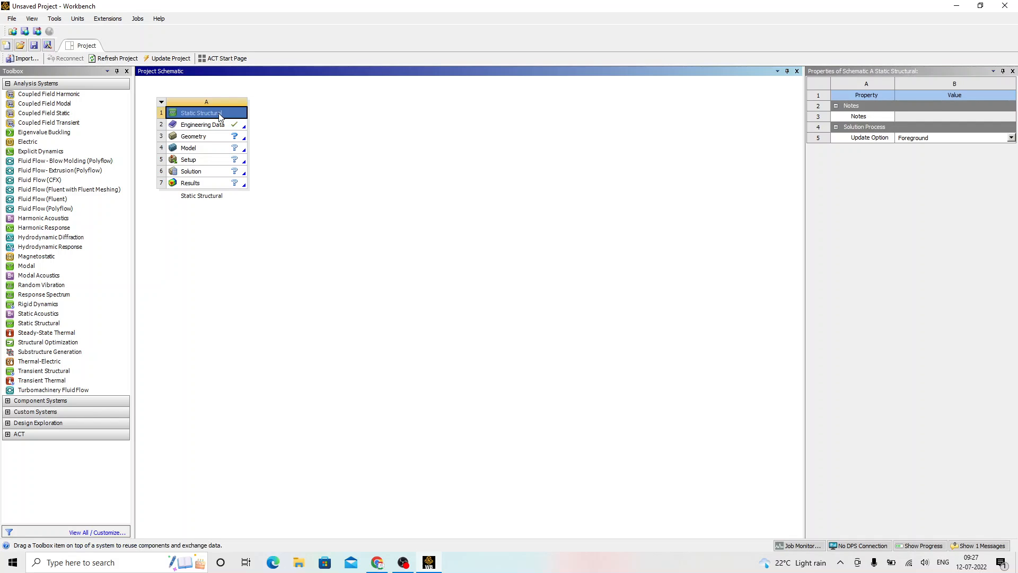
right_click(219, 117)
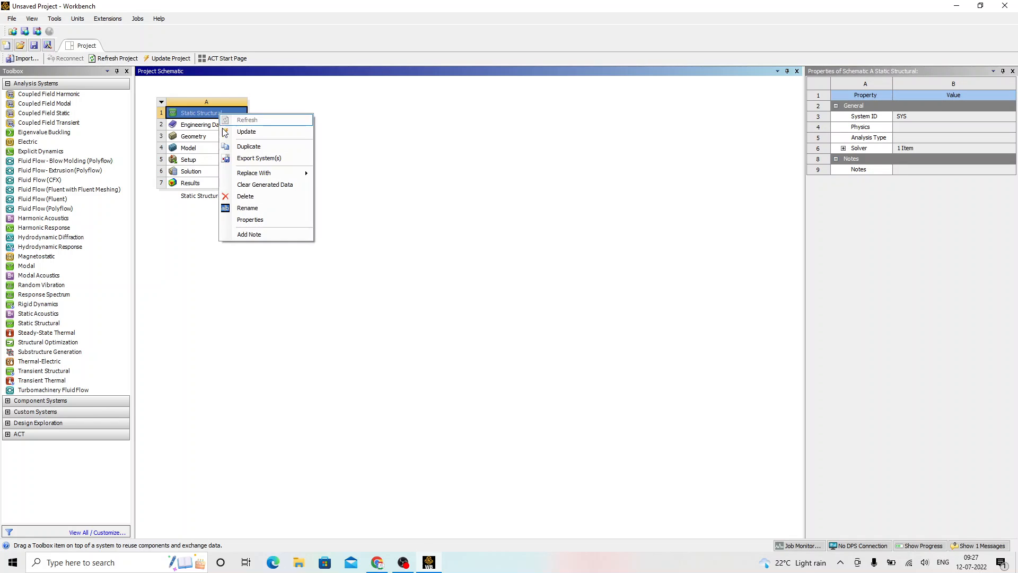
click(249, 208)
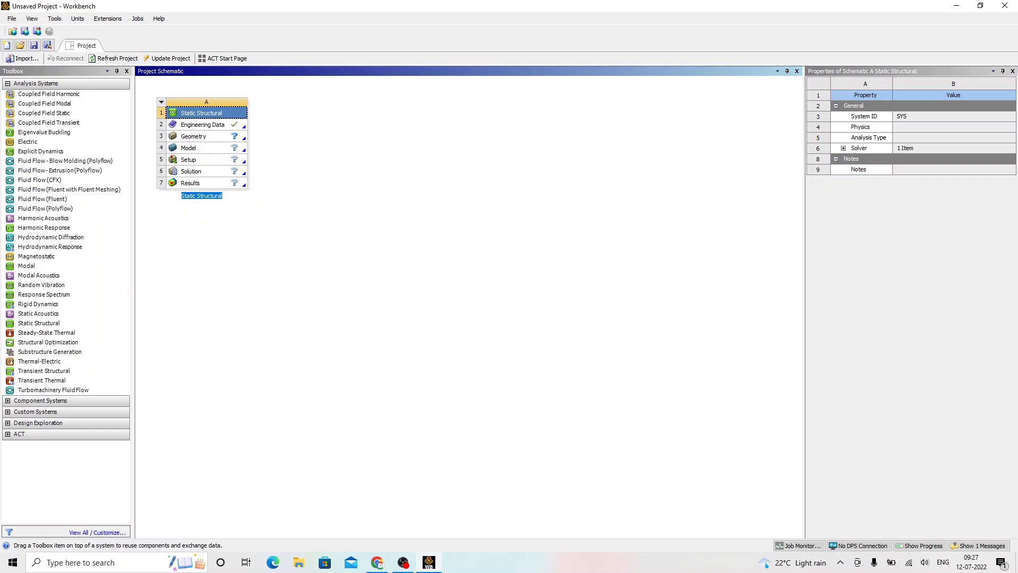
text(C Channel Fixture)
key(Return)
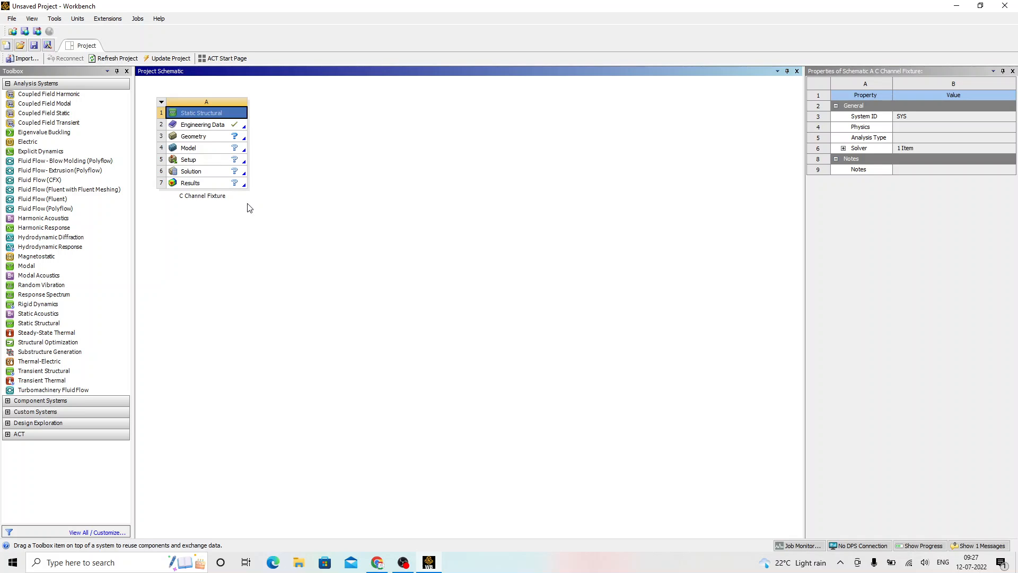
click(242, 227)
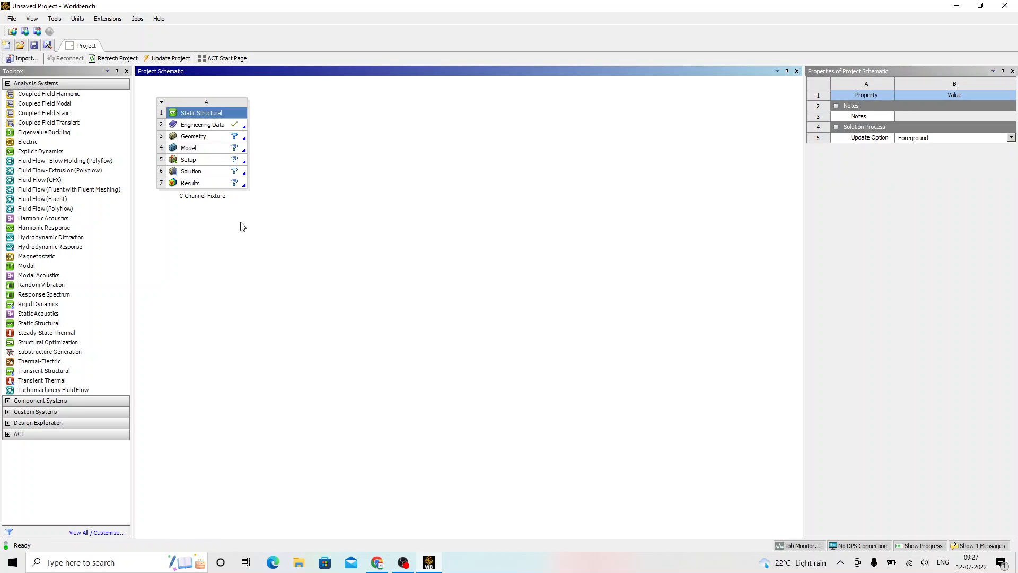
Import the Channel Fixture file from the Final CAD Geometries folder as the system's geometry
click(205, 139)
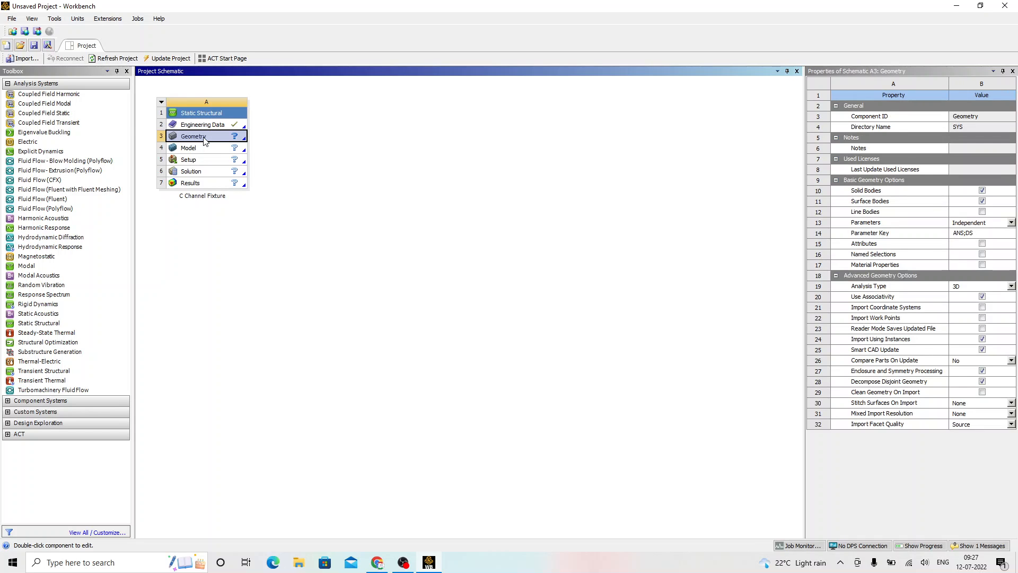
right_click(205, 139)
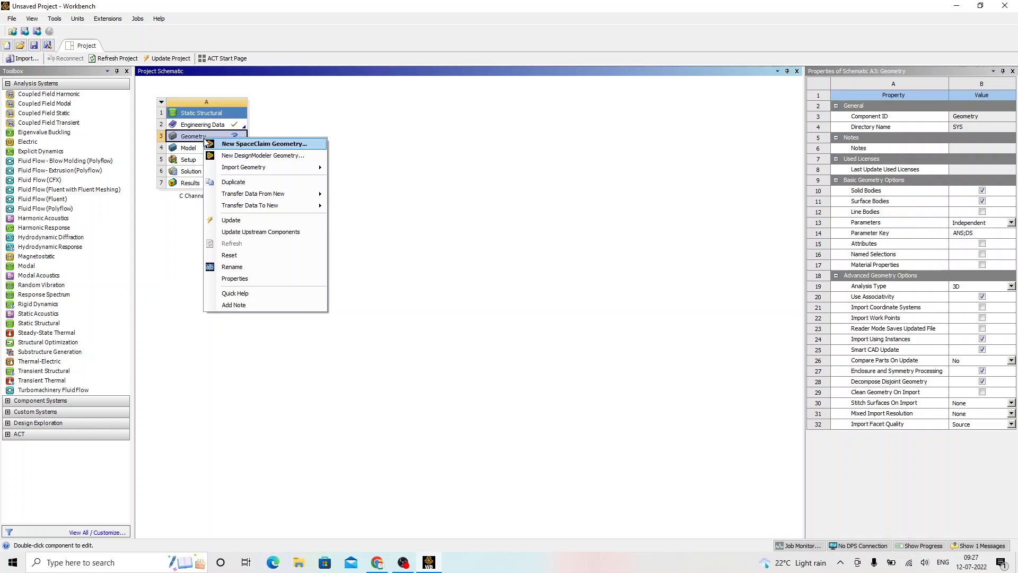
mouse_move(247, 168)
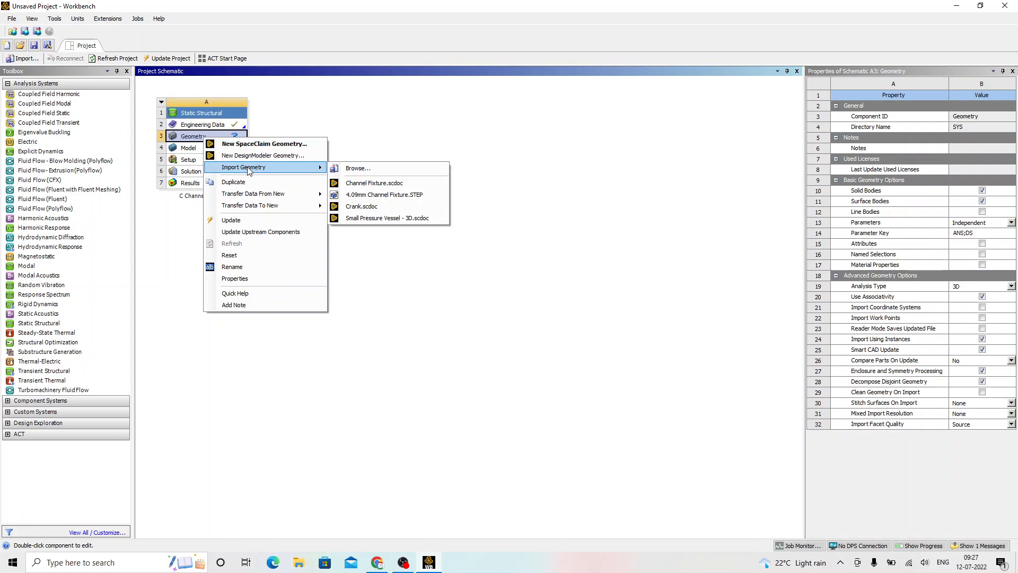
click(359, 168)
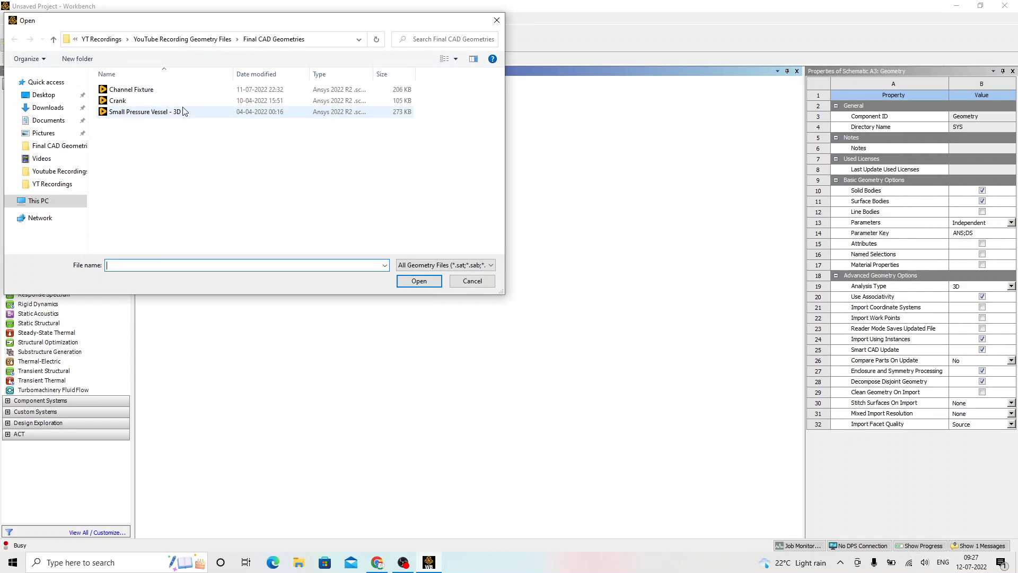
click(137, 91)
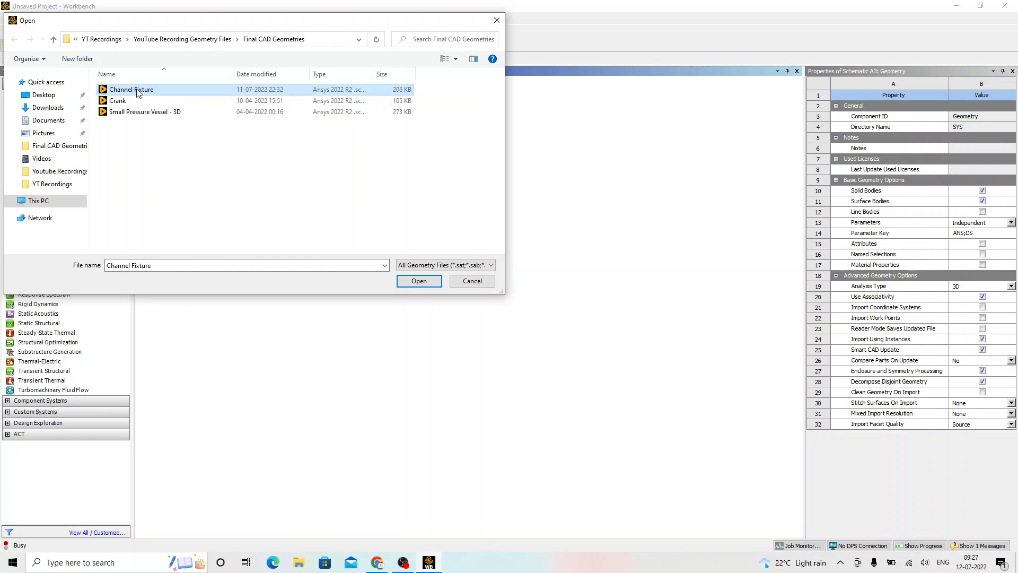
click(419, 282)
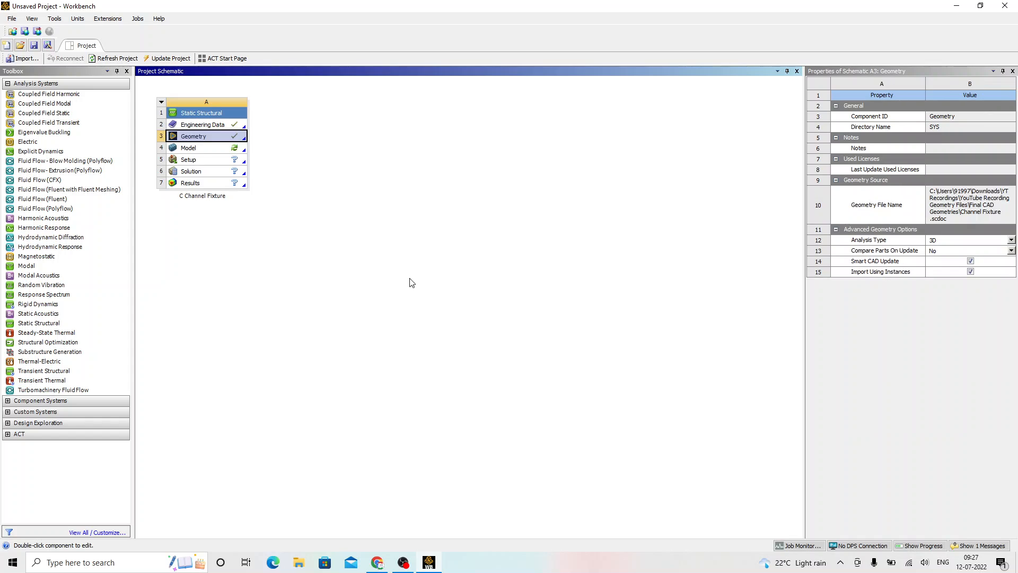
click(361, 207)
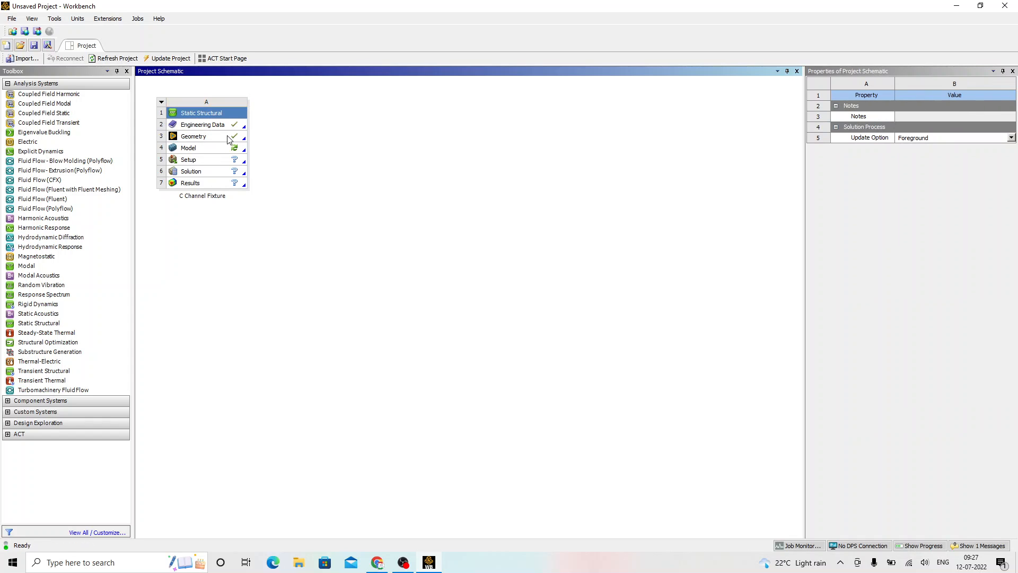
Open the system's geometry for editing in SpaceClaim and switch to its window
click(196, 139)
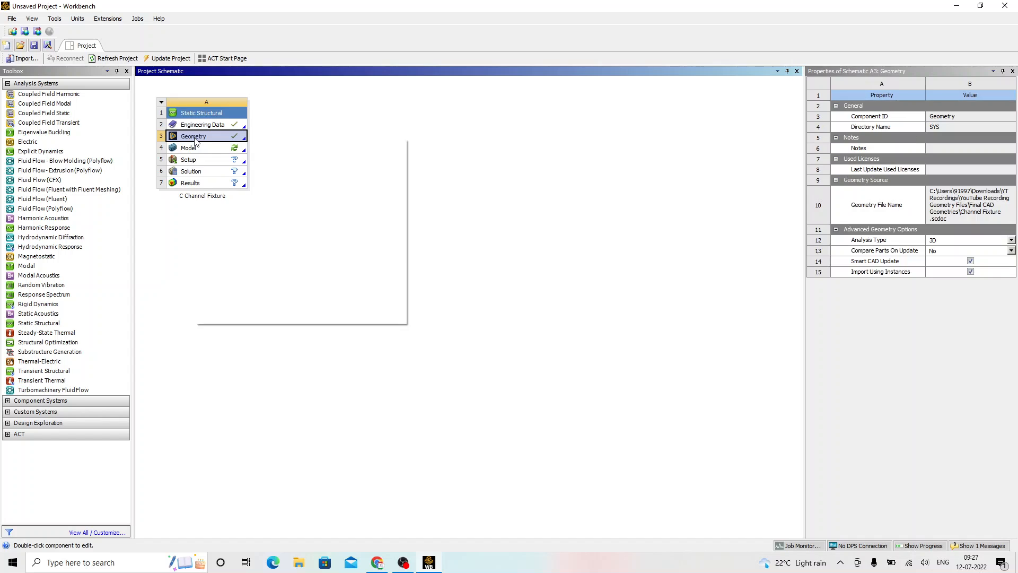
right_click(196, 140)
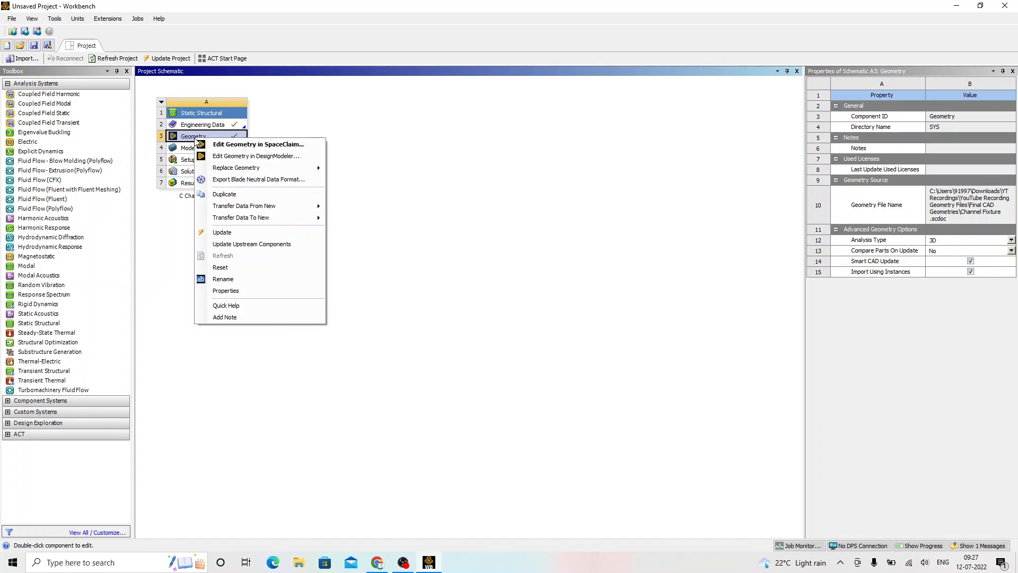
click(289, 146)
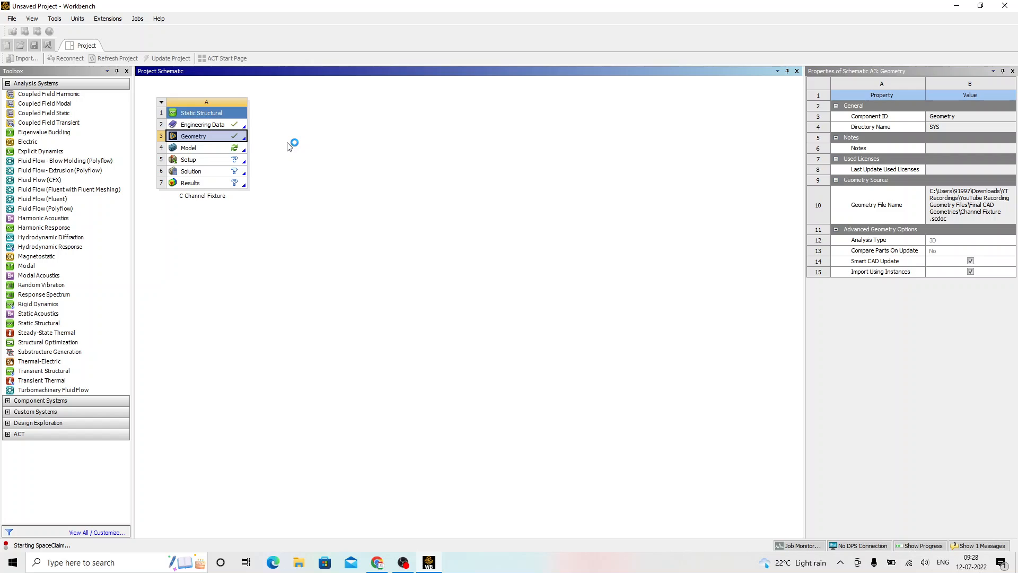
click(395, 263)
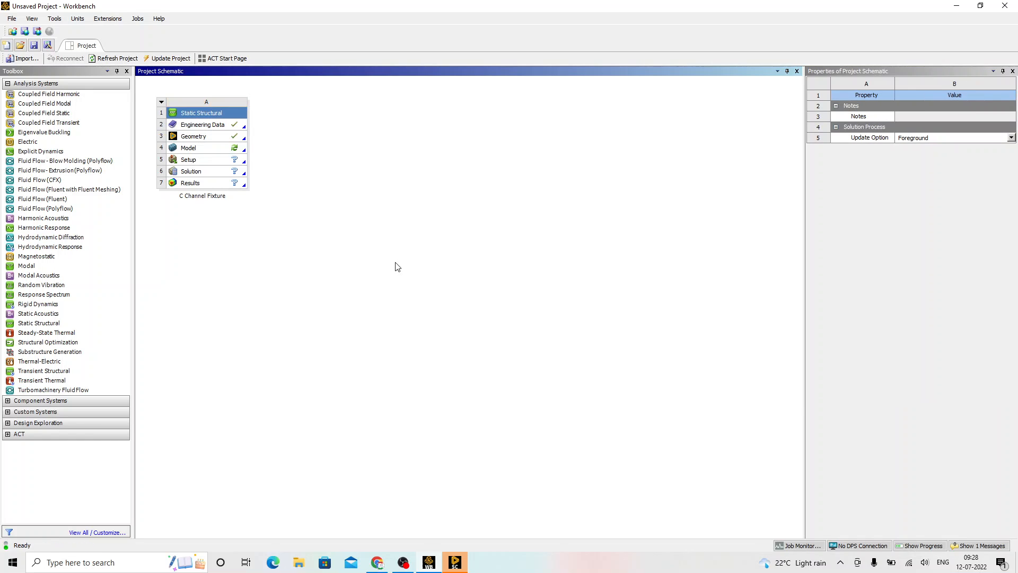
click(455, 562)
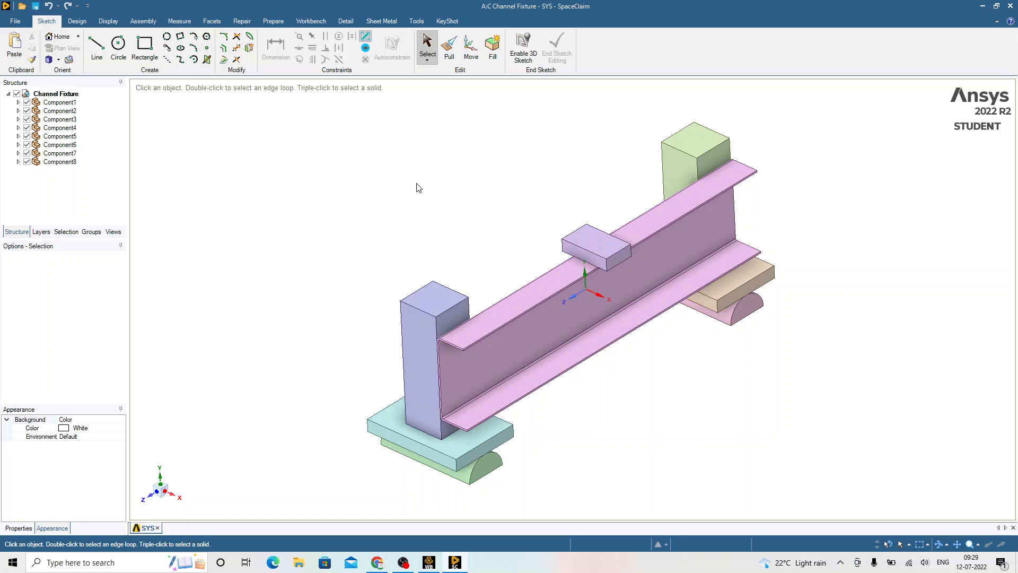
Examine the channel fixture assembly from different angles and check which body each component in the structure contains
middle_drag(411, 170, 457, 134)
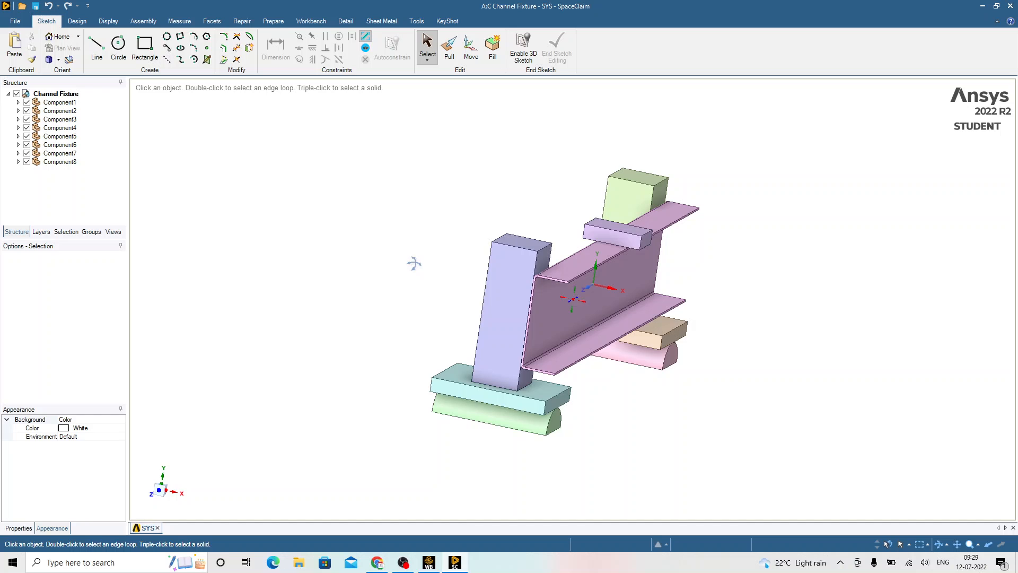
middle_drag(414, 263, 401, 245)
click(561, 258)
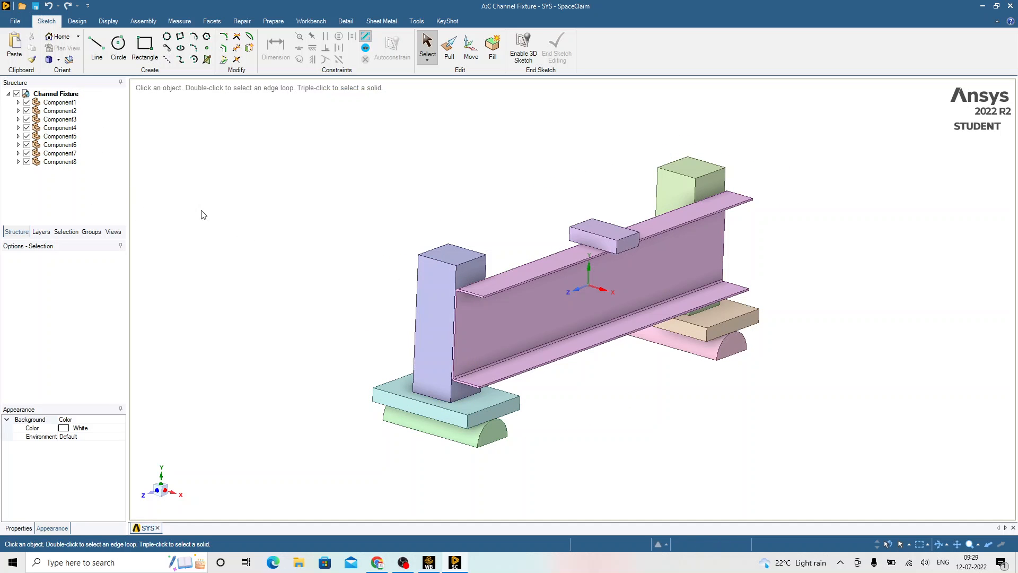
click(432, 265)
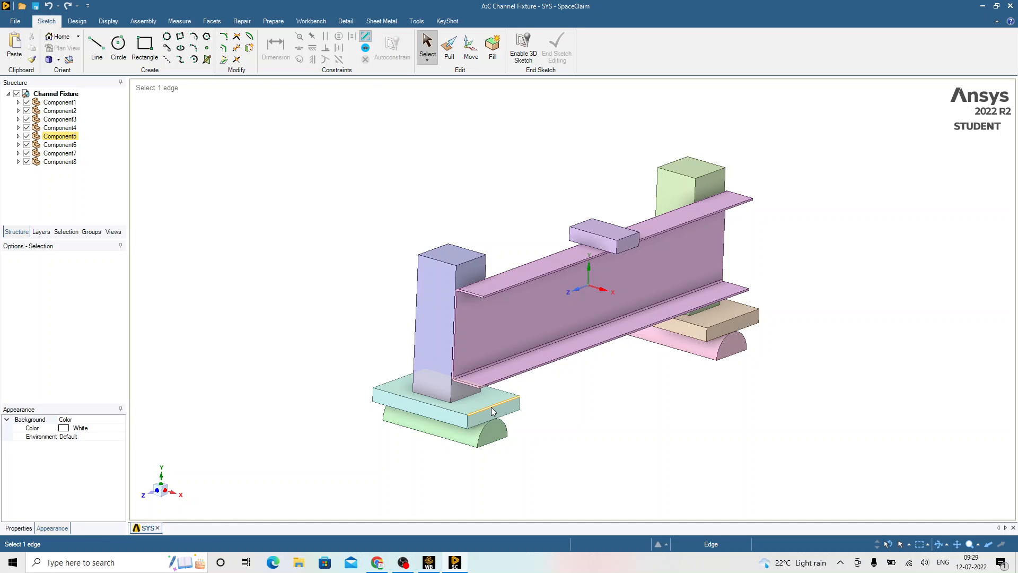
click(18, 102)
click(18, 102)
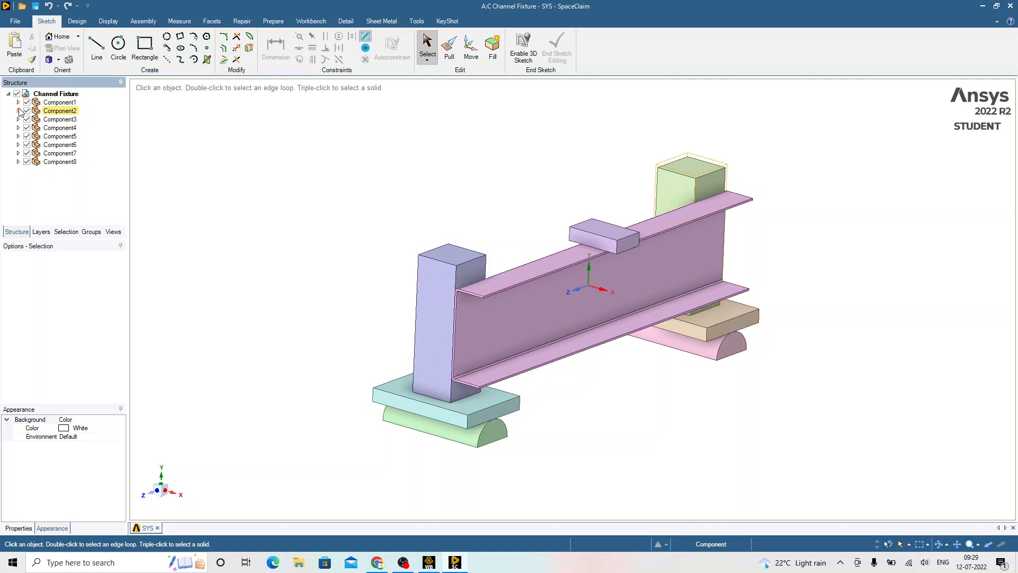
click(18, 111)
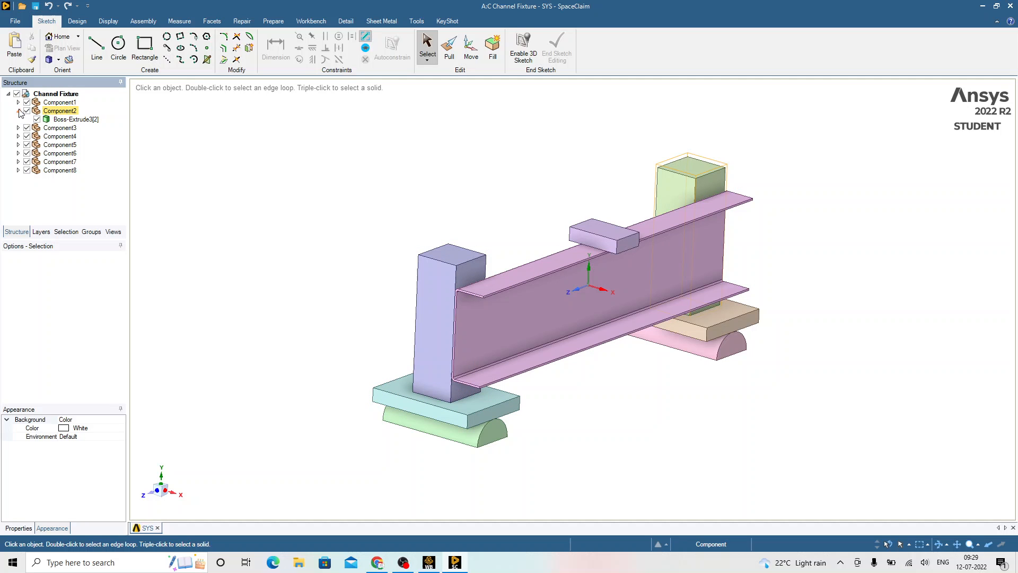
click(74, 120)
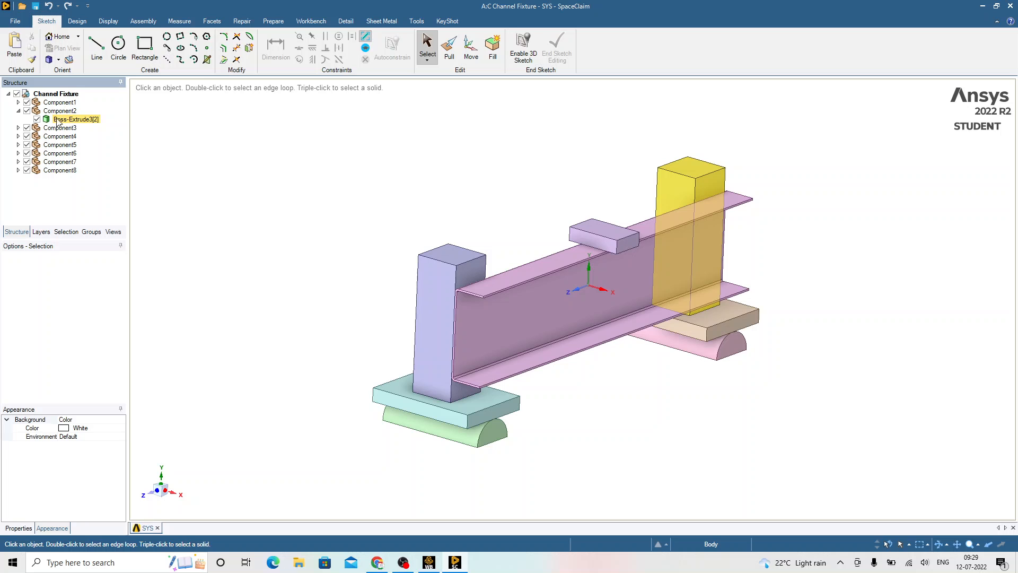
click(59, 111)
click(18, 111)
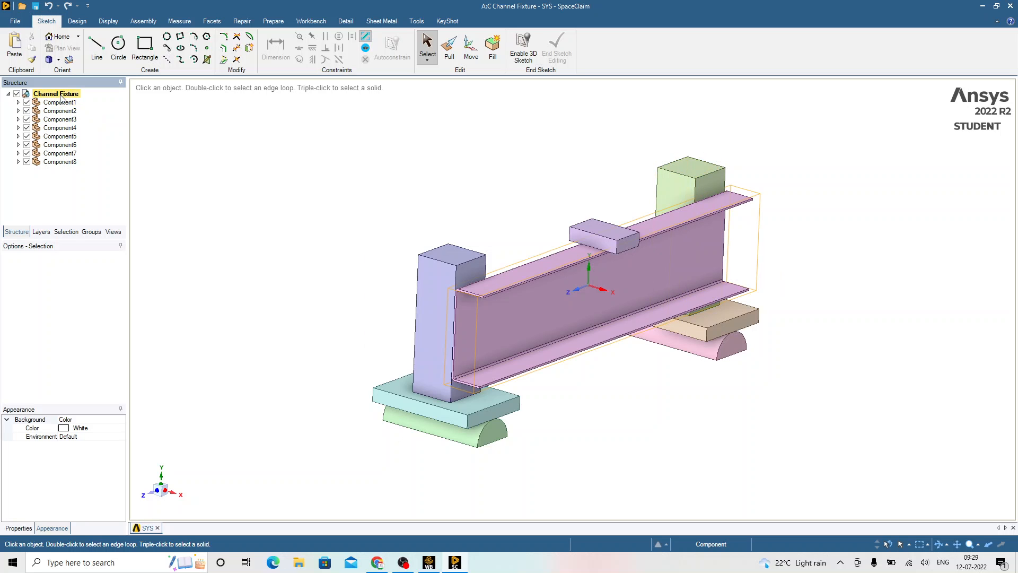
click(59, 94)
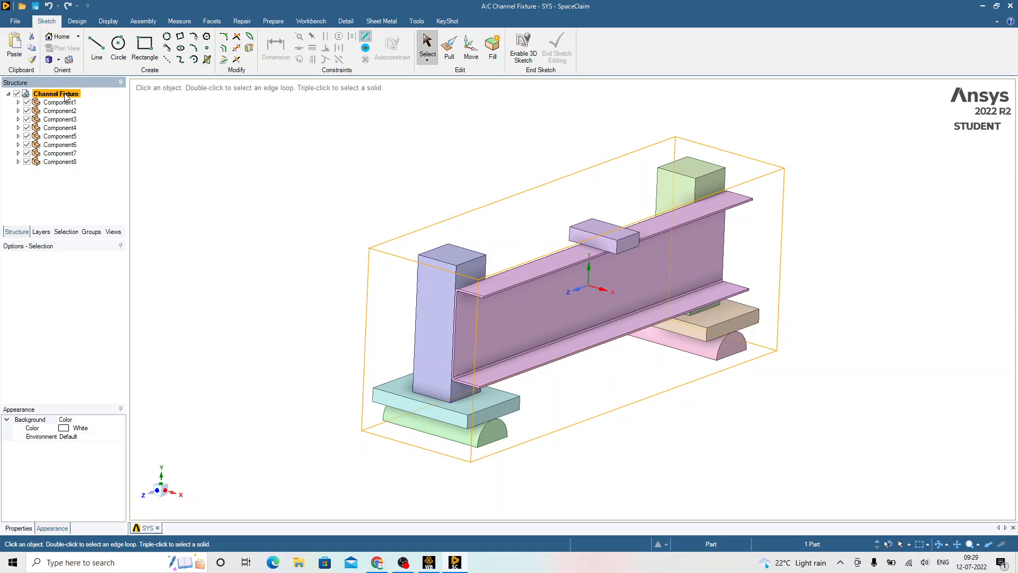
click(56, 249)
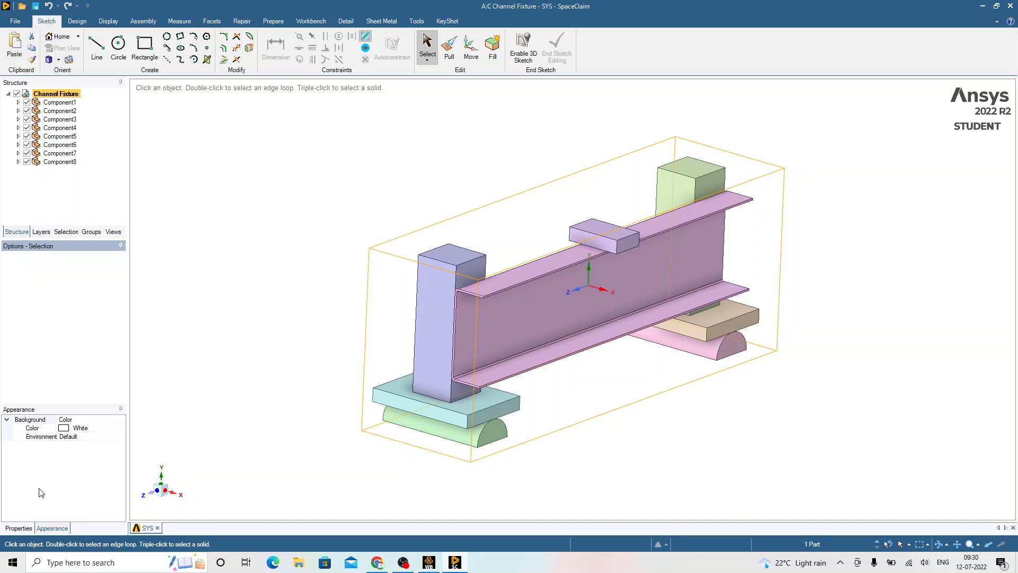
click(222, 312)
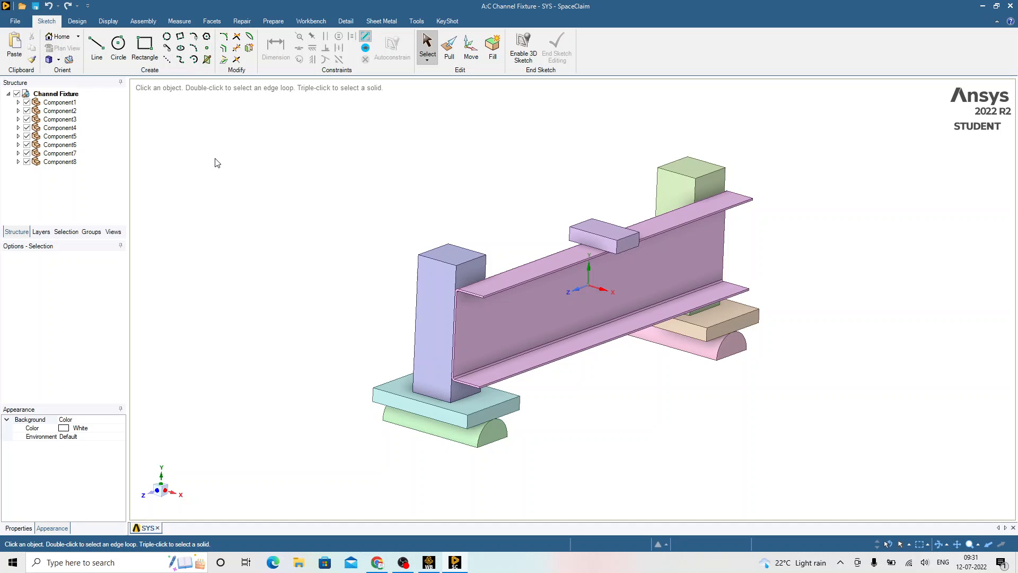
Section the assembly in Section Mode with the plane on the front face of the small block atop the channel
click(77, 21)
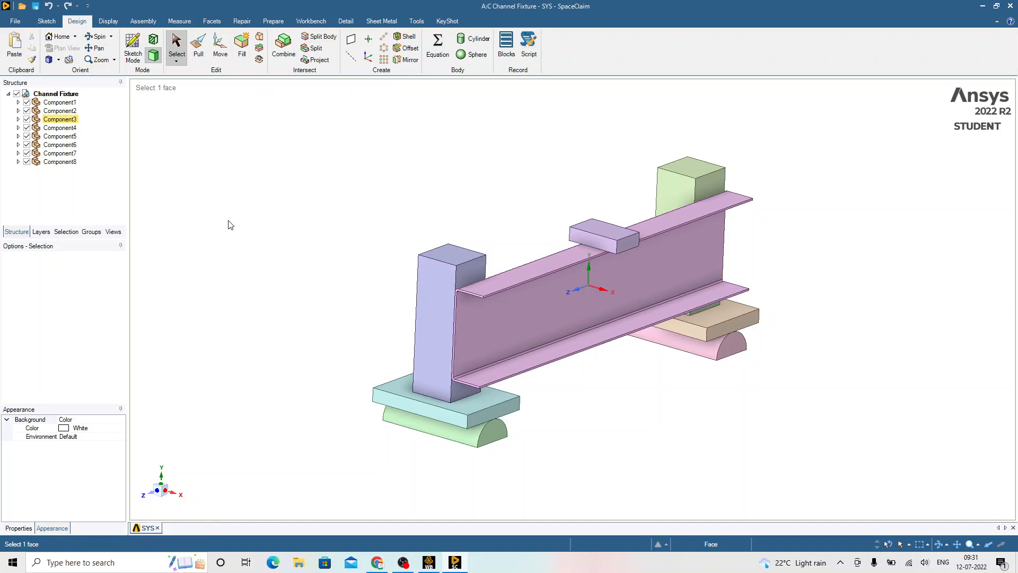
key(Escape)
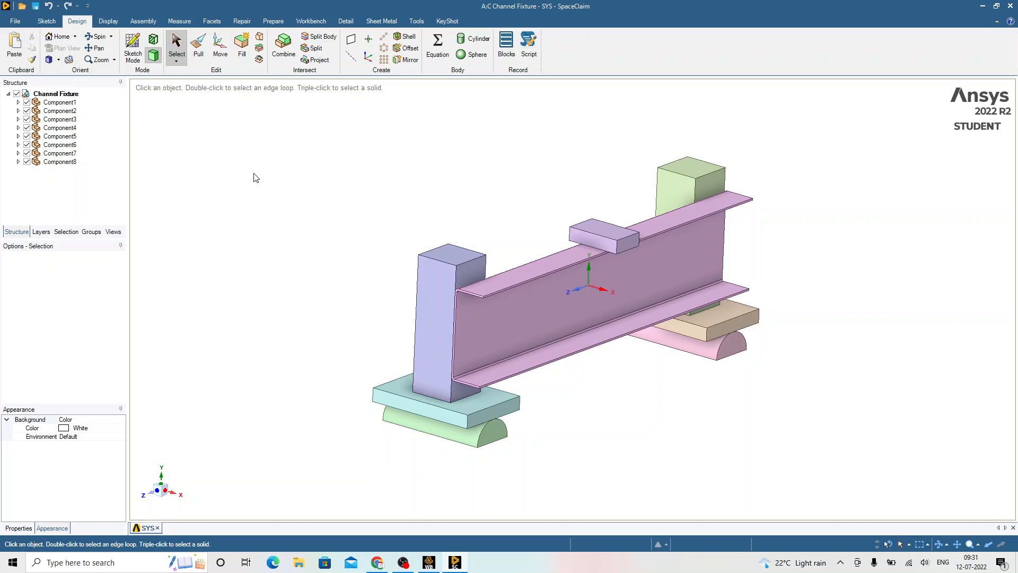
click(155, 41)
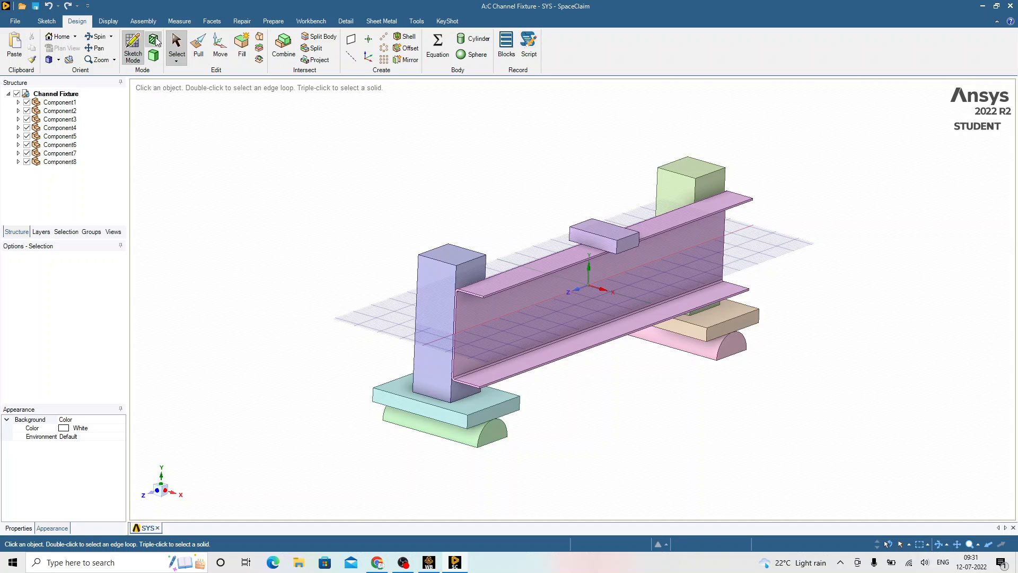
click(577, 238)
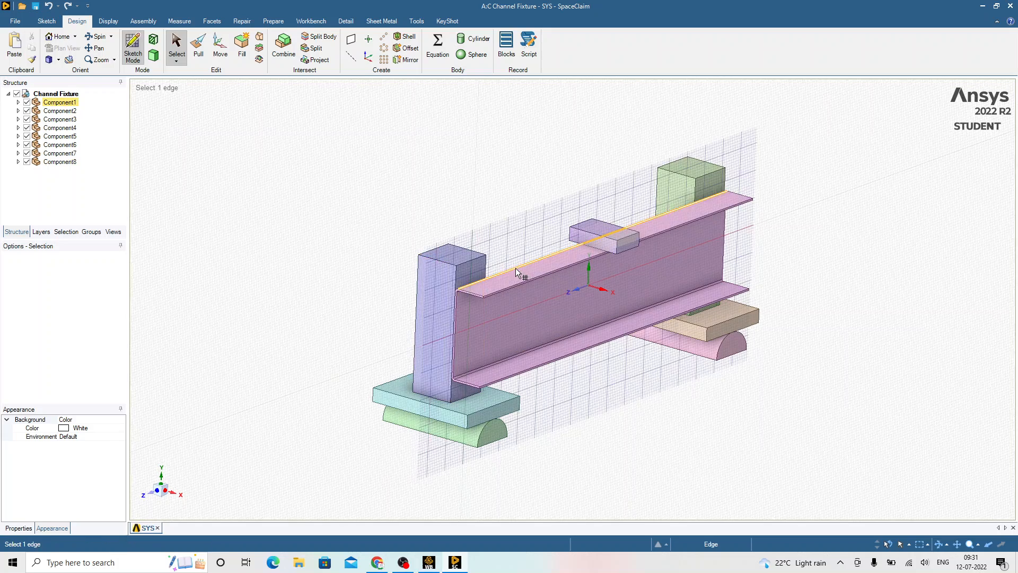
click(584, 237)
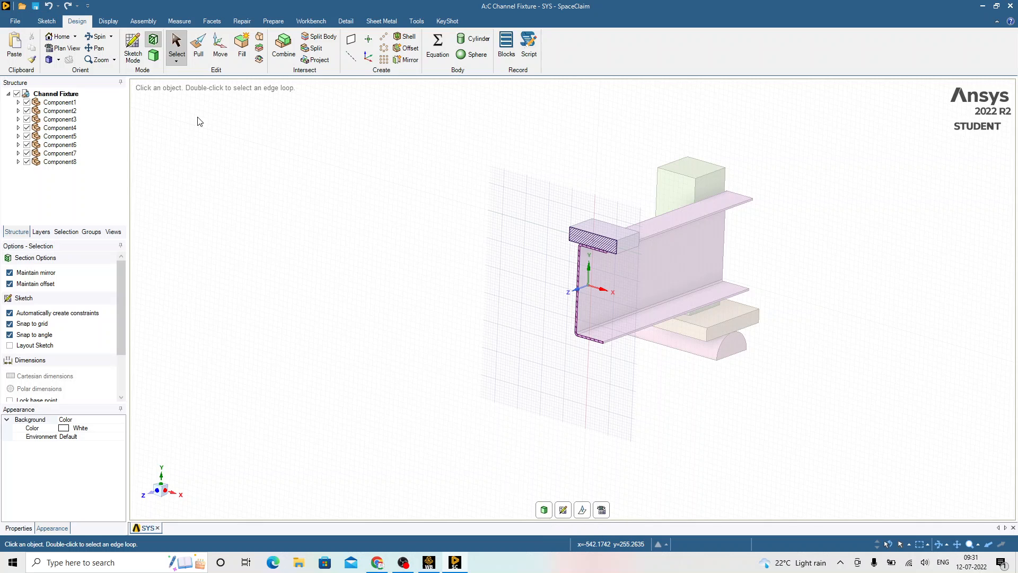
Leave Section Mode and return the channel fixture assembly to full 3D Mode
click(154, 55)
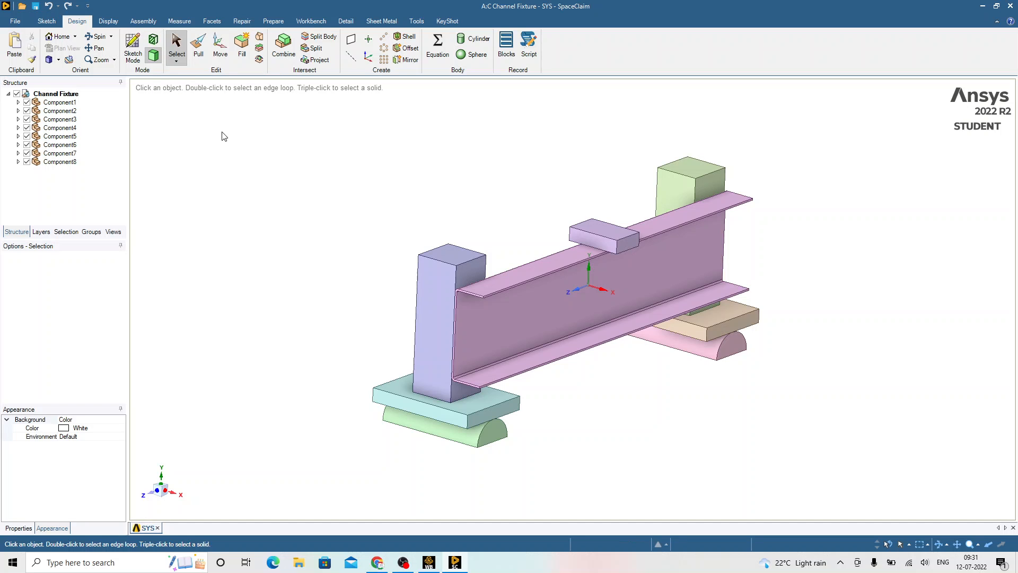
Try pulling the outer end face of the near support post outward by 100 mm, and undo the pull
click(202, 47)
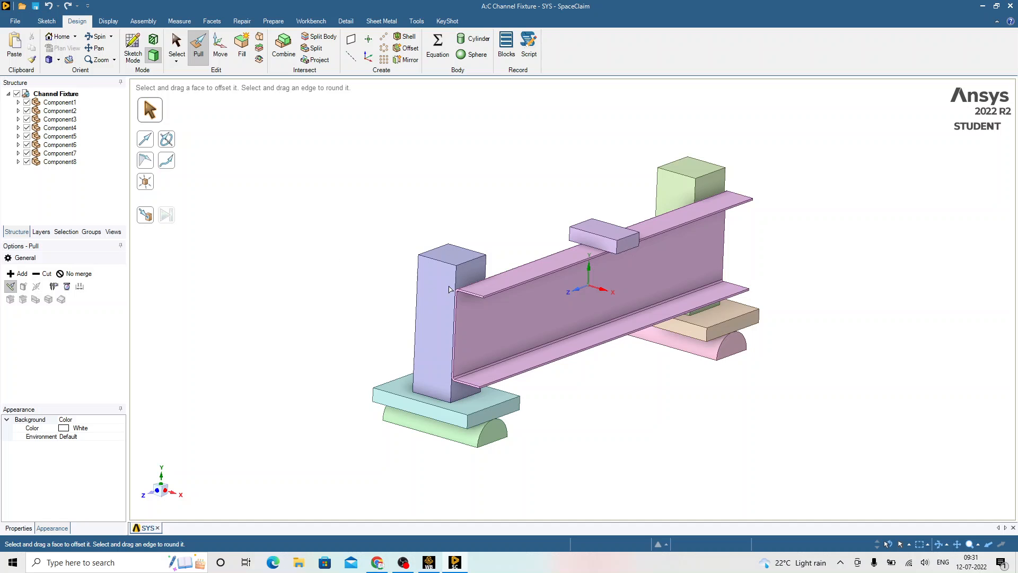
click(435, 315)
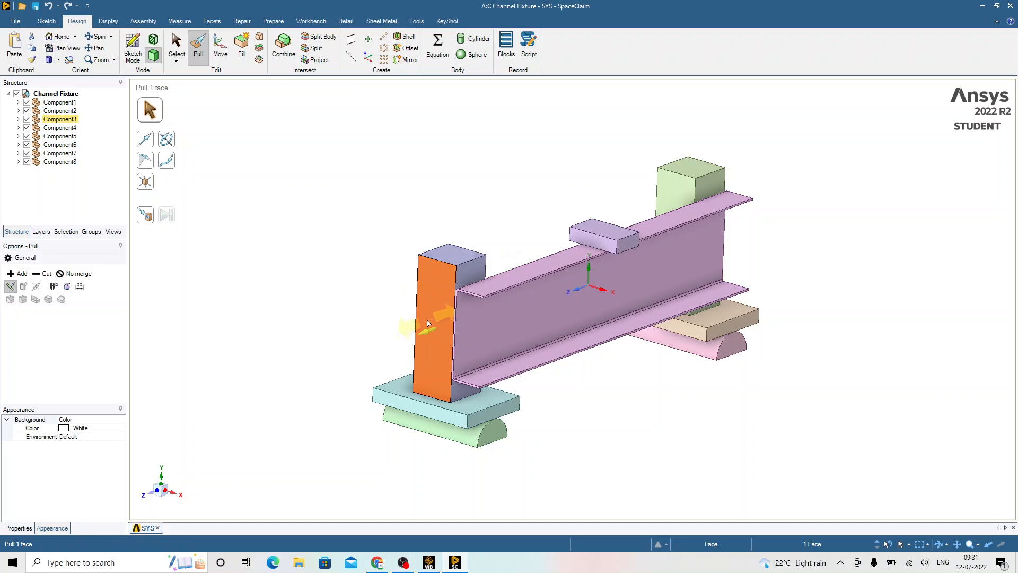
drag(424, 336, 387, 355)
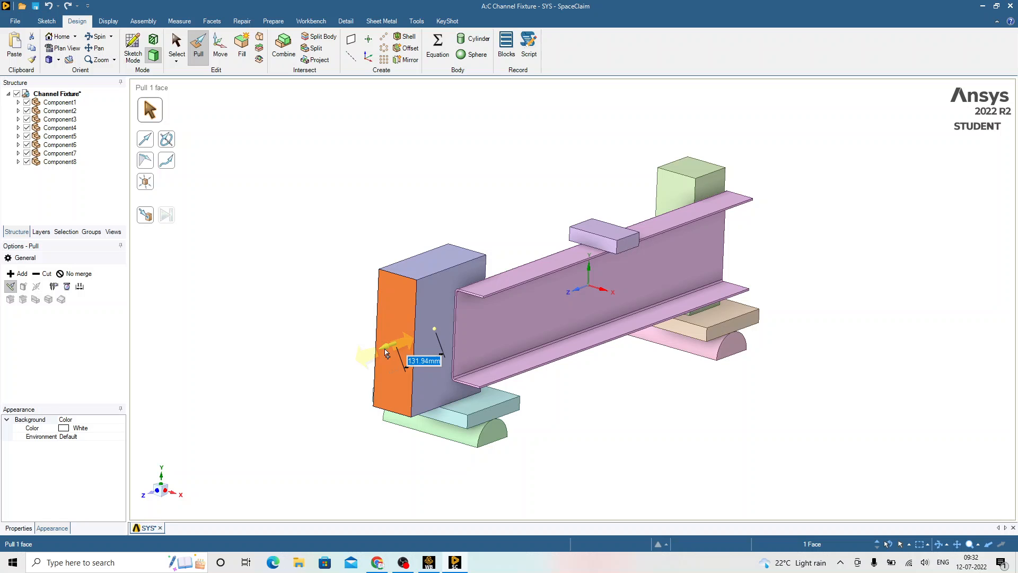
text(100)
key(Return)
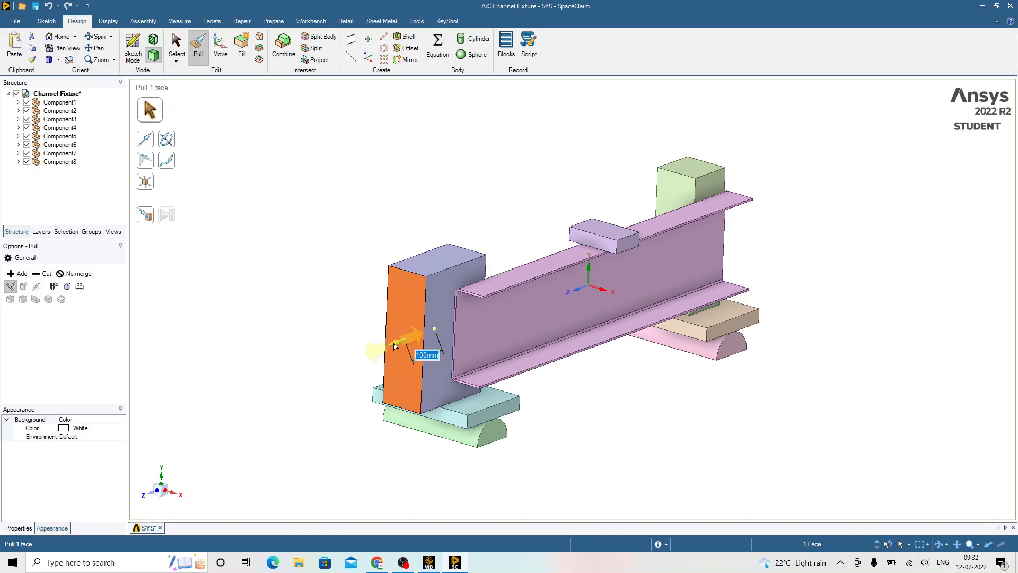
click(334, 341)
middle_drag(359, 325, 314, 336)
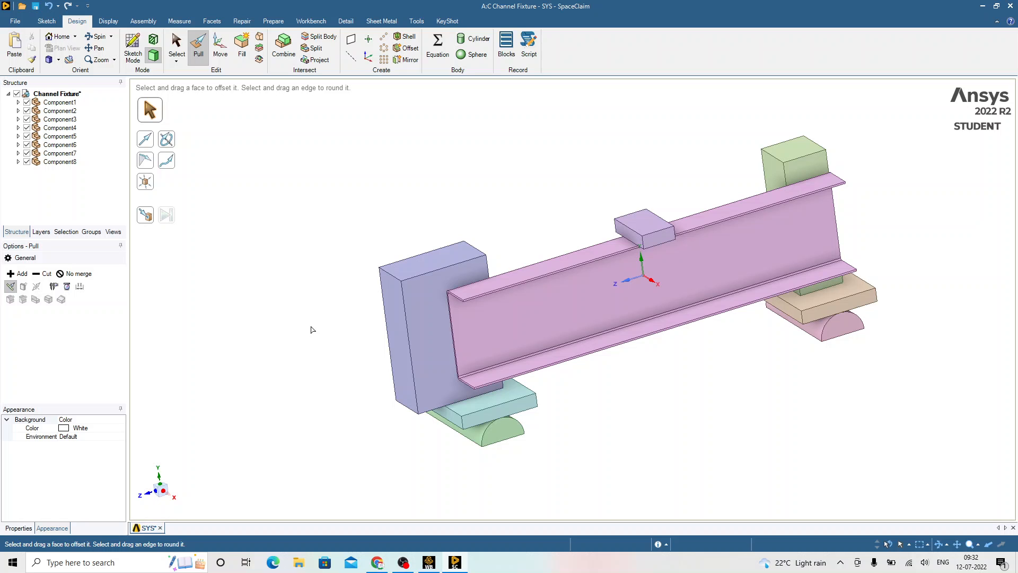
key(ctrl+z)
key(ctrl+z)
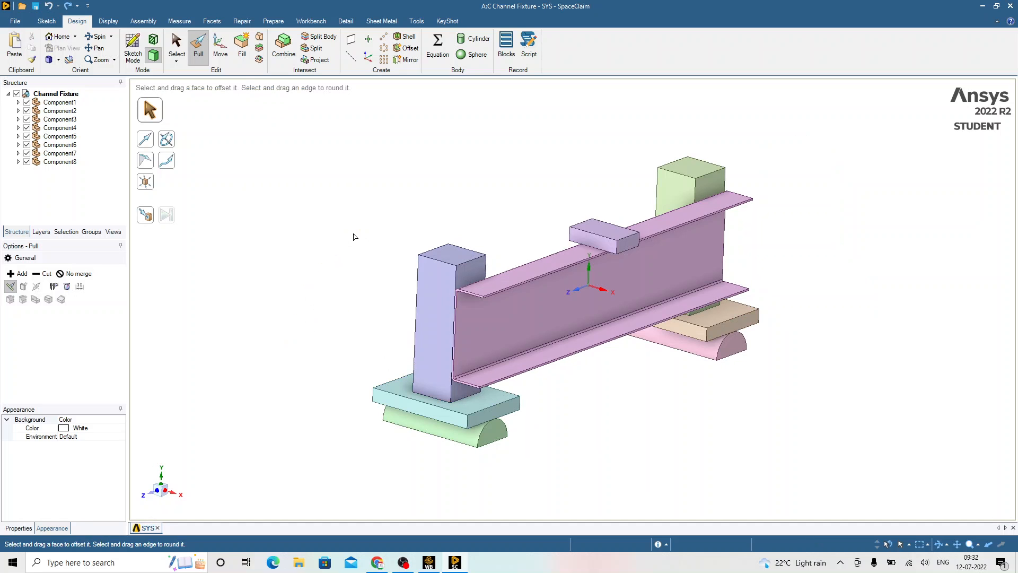
Move the near post, its base plate, half-round support and the adjoining channel end face 100 mm outward along the channel's length
click(221, 57)
middle_drag(405, 210, 316, 175)
middle_drag(505, 164, 535, 189)
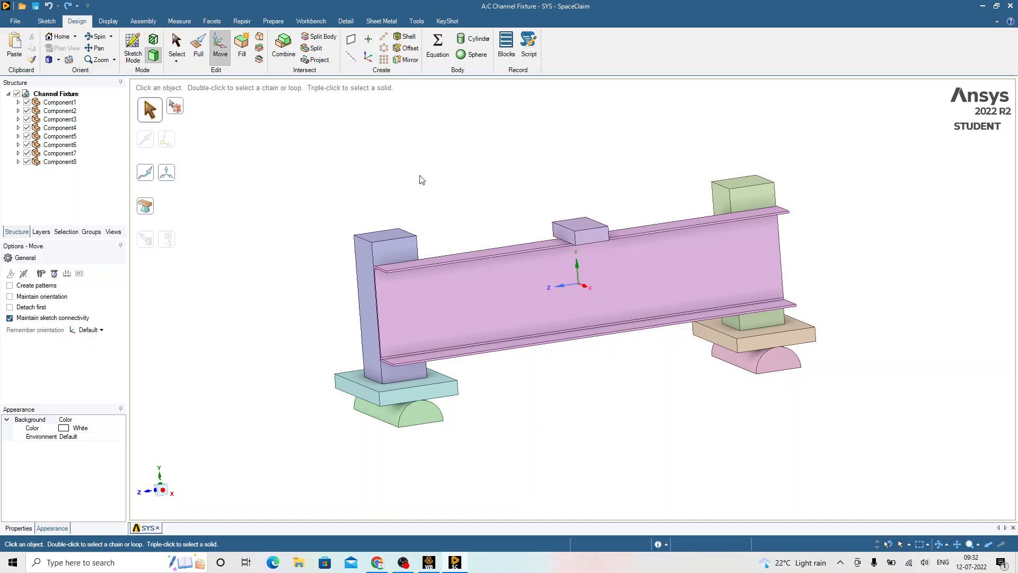
drag(275, 187, 479, 472)
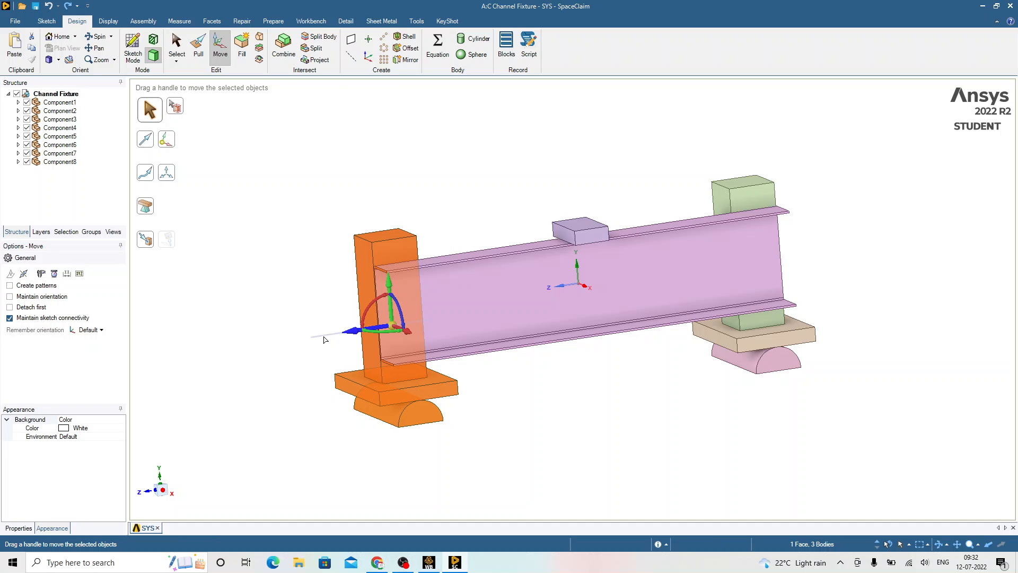
drag(324, 339, 306, 342)
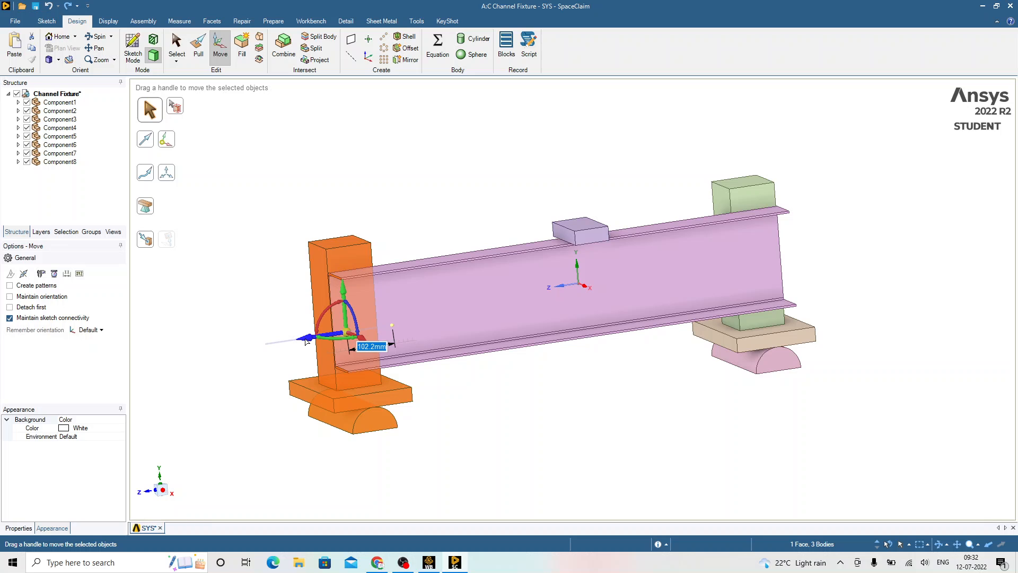
text(100)
key(Return)
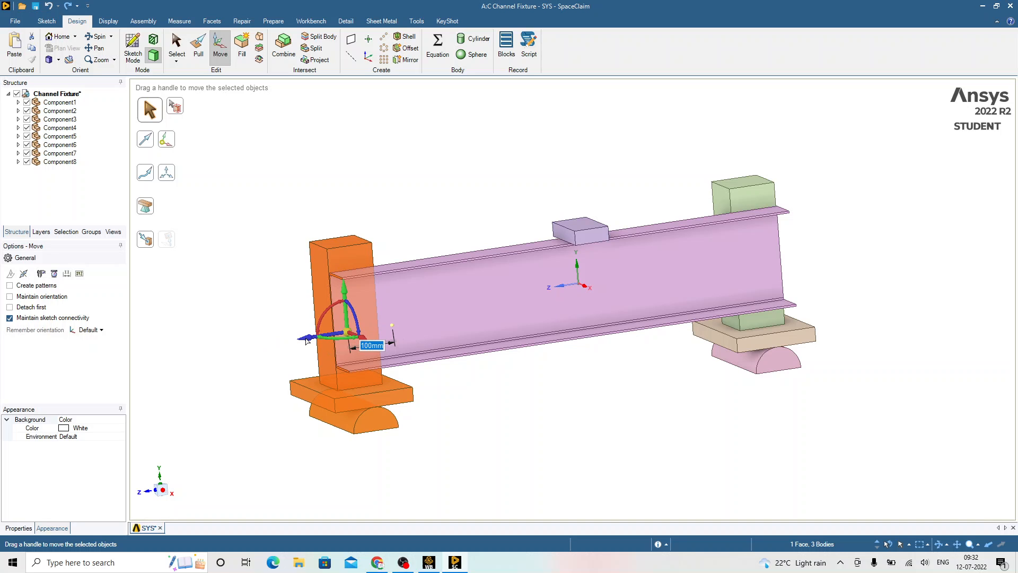
key(Escape)
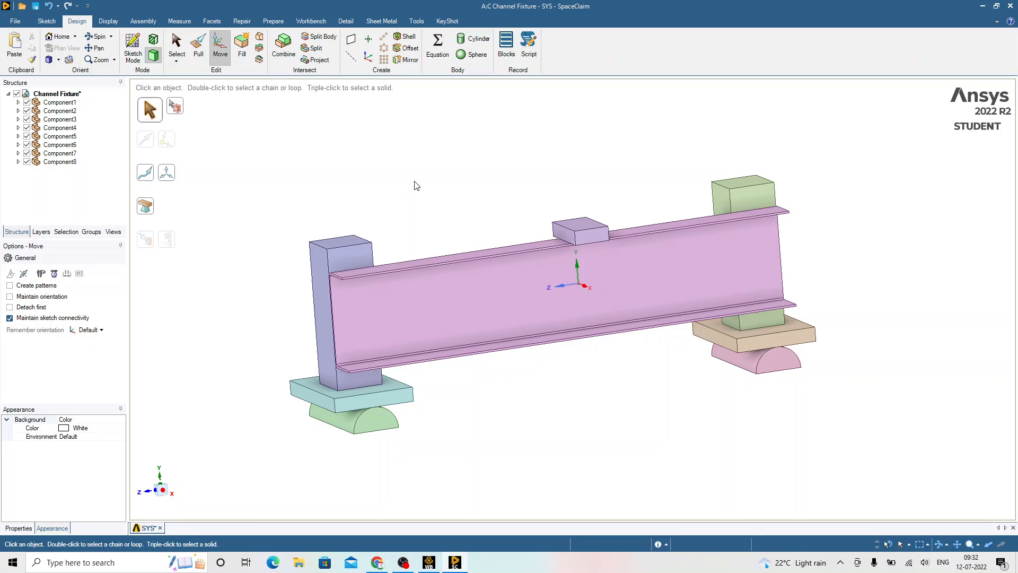
Move the channel body in Component1 about 393 mm sideways along X, away from the supports
click(18, 102)
click(61, 111)
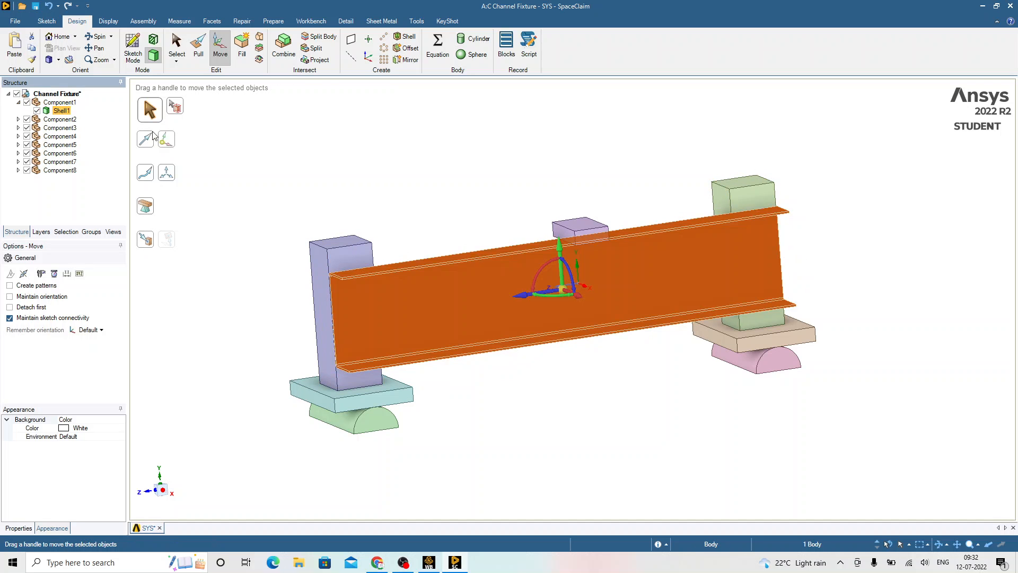
middle_drag(381, 190, 489, 265)
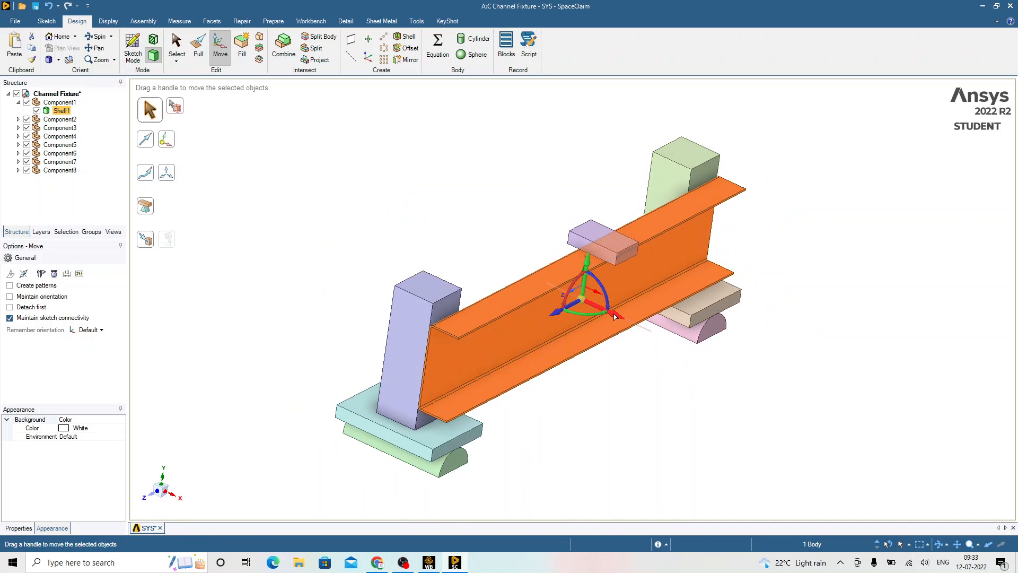
drag(615, 316, 766, 380)
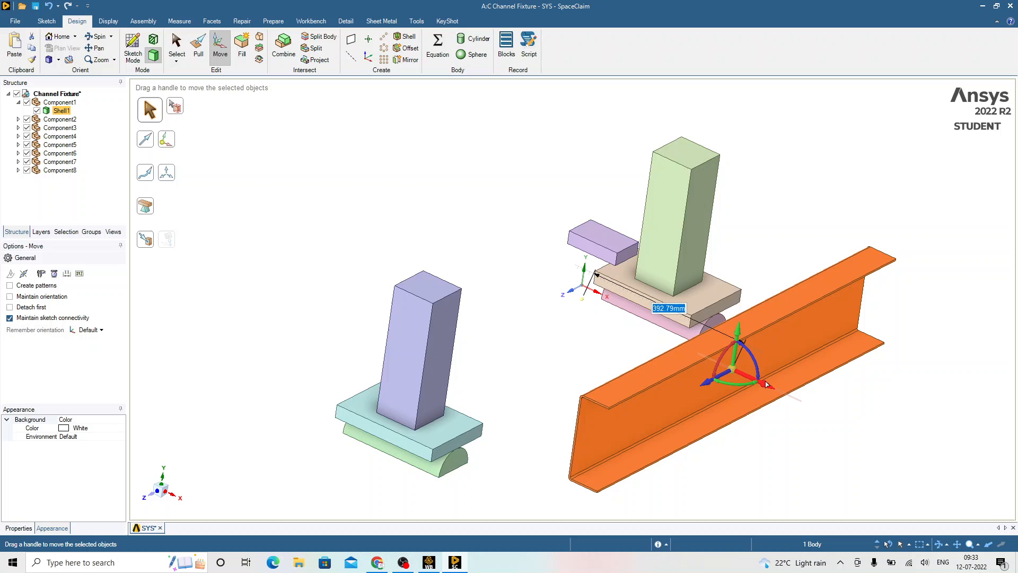
click(593, 329)
middle_drag(443, 221, 402, 219)
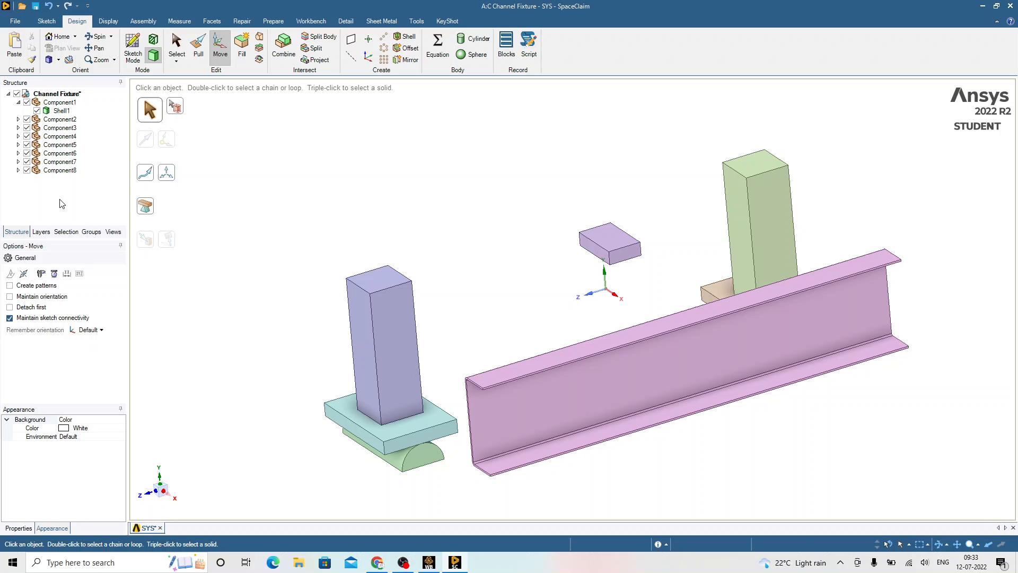
Undo the channel body move and the near support move, and clear the selection
key(ctrl+z)
key(ctrl+z)
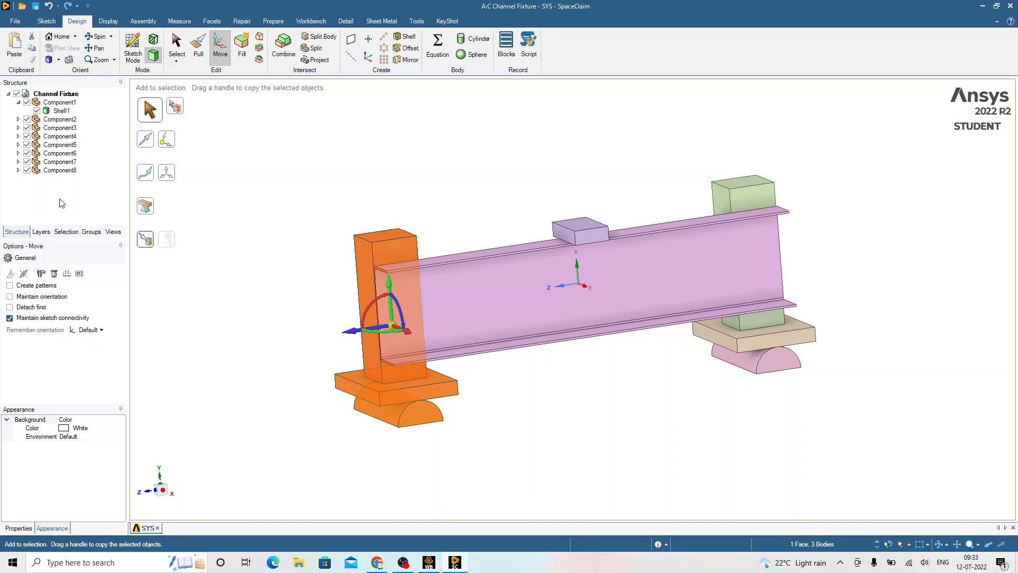
click(362, 174)
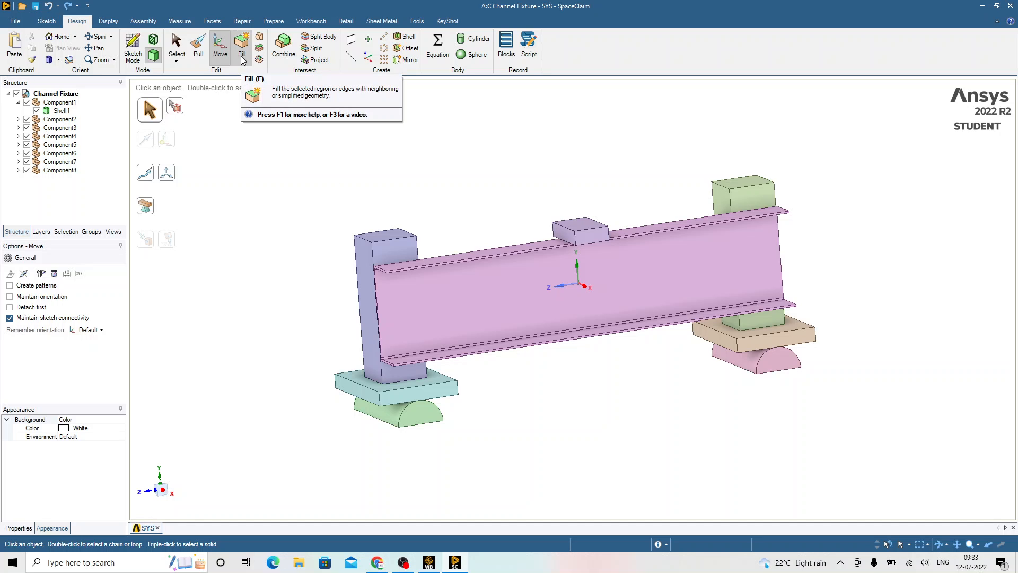
Start the Fill tool and select the inner faces of the channel's upper flange, upper bend and web
middle_drag(297, 181, 350, 148)
shift+middle_drag(495, 178, 456, 192)
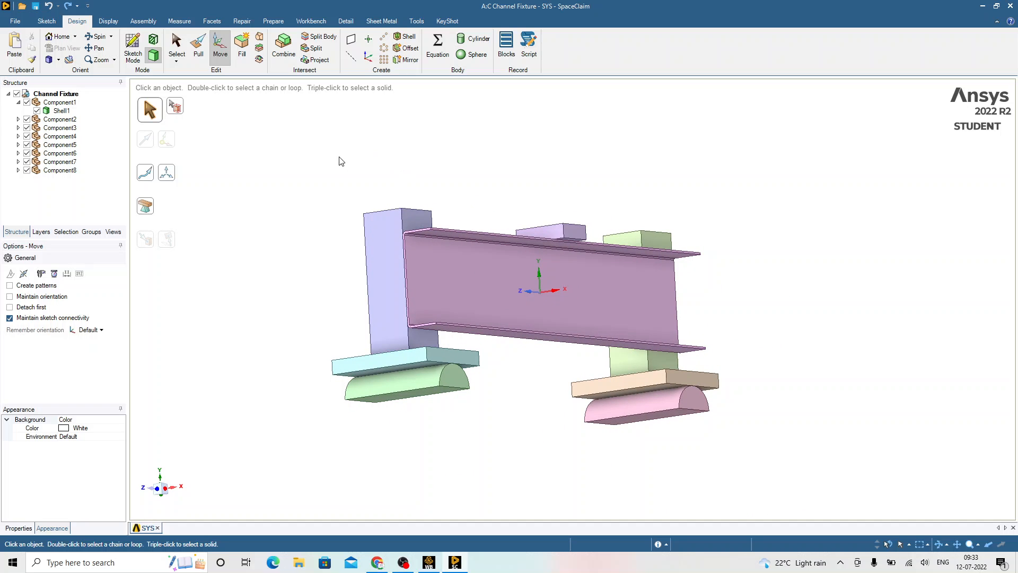
click(423, 253)
click(241, 50)
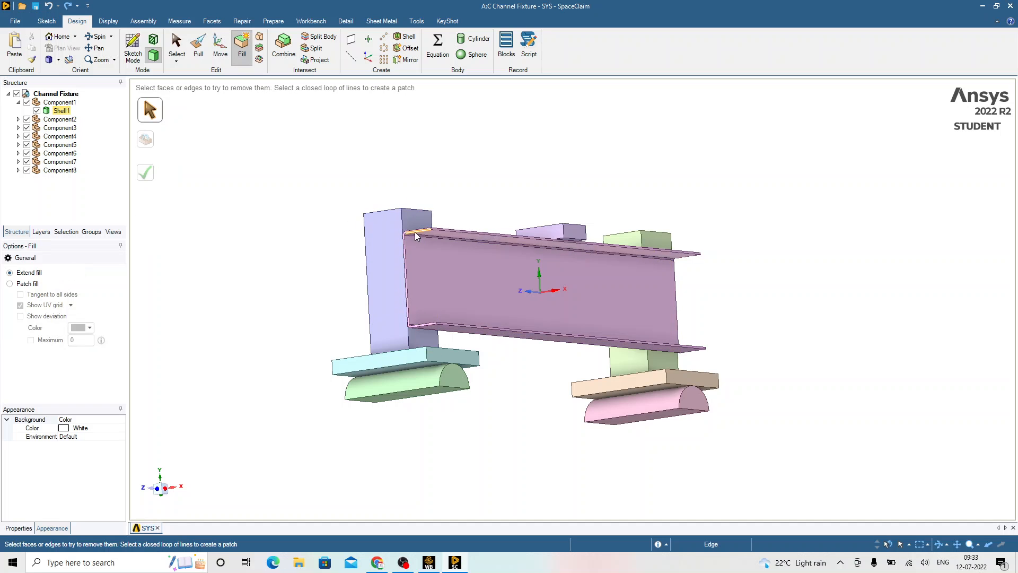
scroll(426, 241, up, 5)
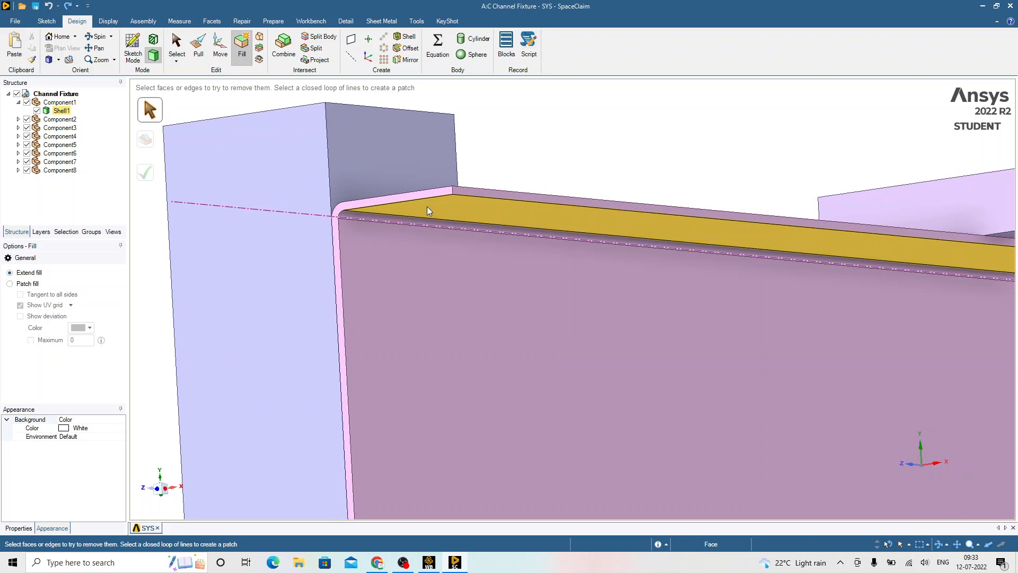
click(428, 206)
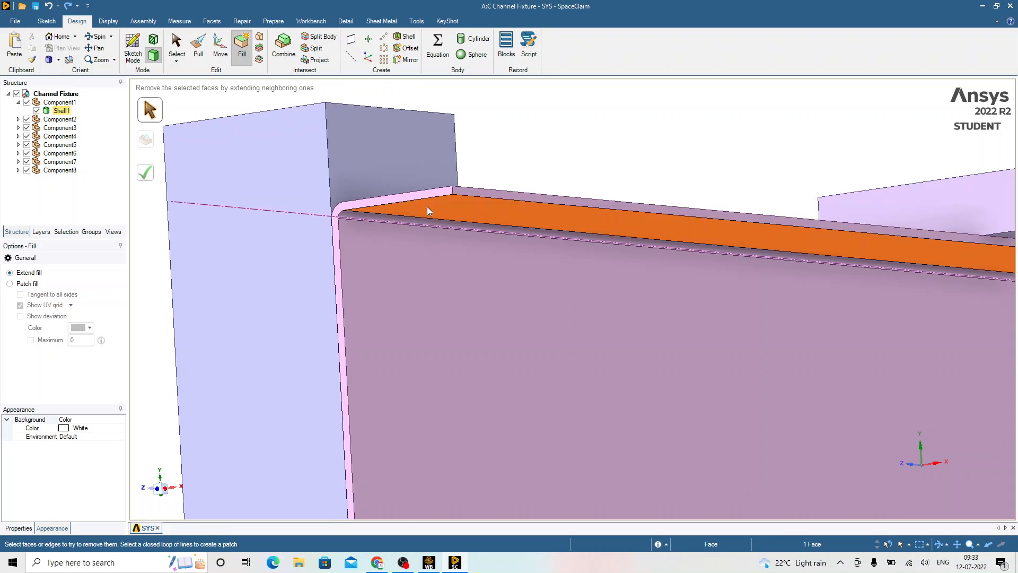
ctrl+click(376, 218)
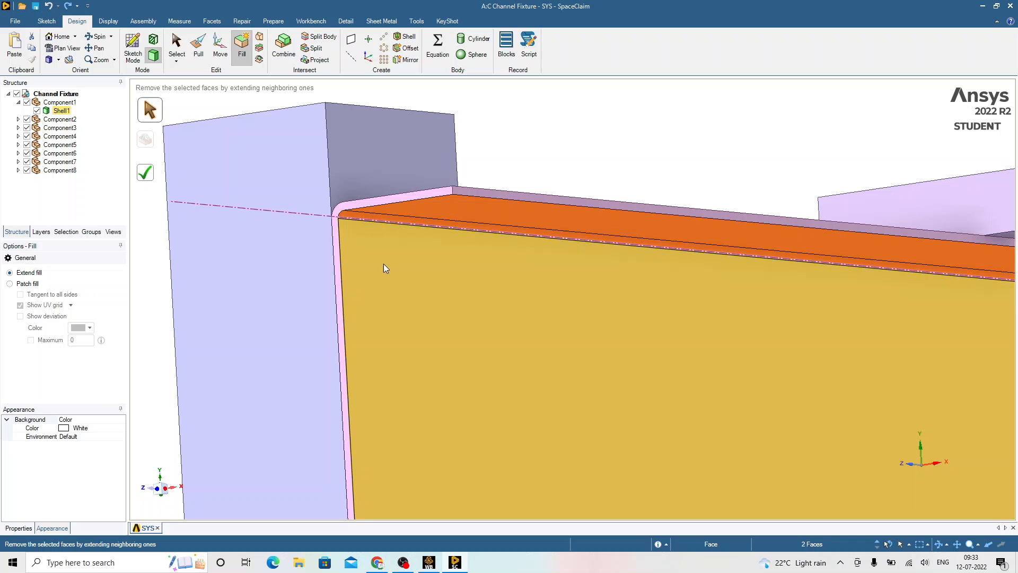
ctrl+click(384, 266)
Add the channel's lower bend and lower flange inner faces to the selection and try to remove all selected faces with Fill
scroll(396, 231, down, 6)
middle_drag(406, 237, 411, 324)
scroll(393, 326, up, 6)
ctrl+click(391, 321)
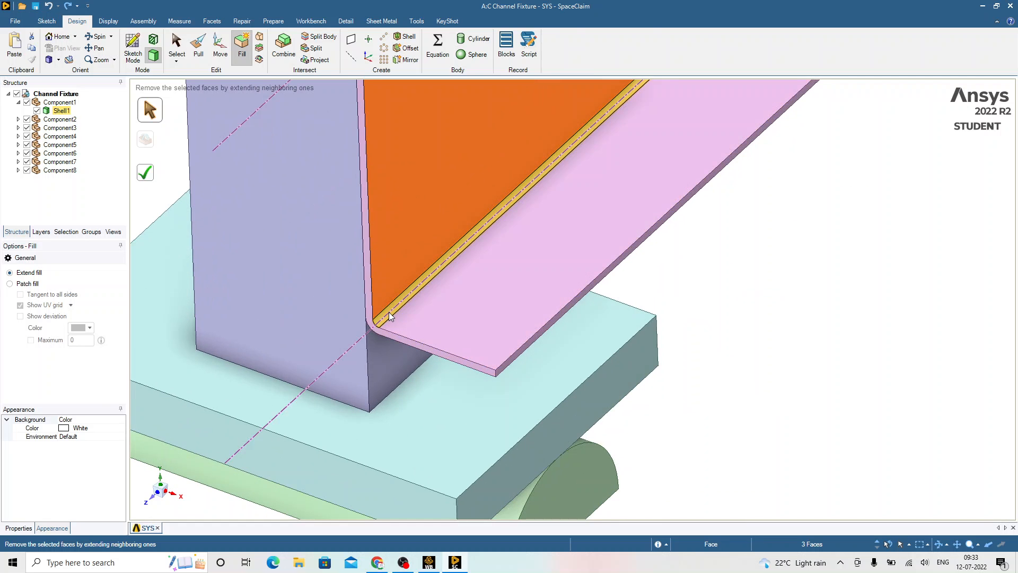
ctrl+click(426, 320)
scroll(442, 350, down, 7)
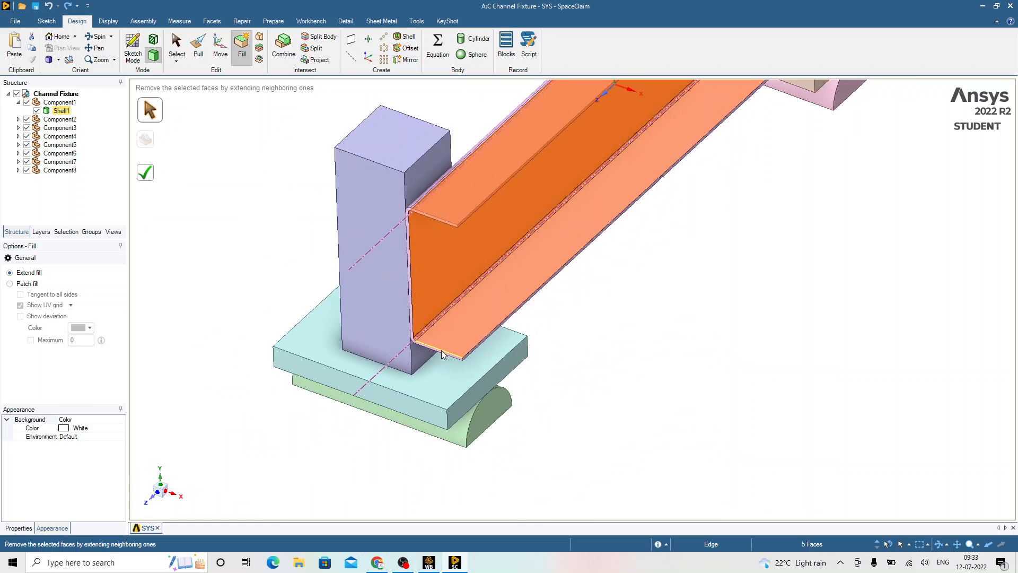
scroll(471, 257, up, 4)
middle_drag(468, 257, 463, 191)
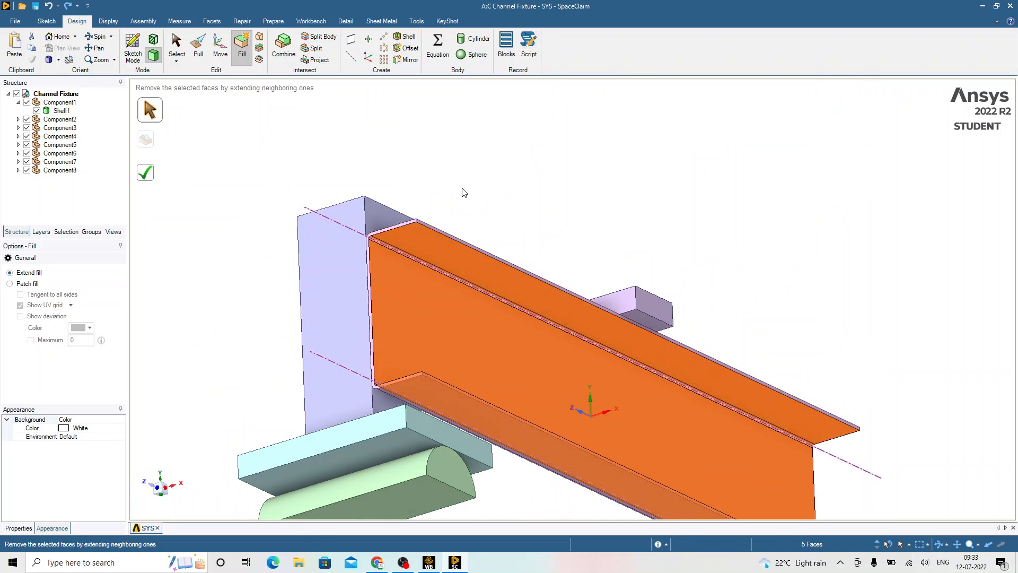
click(155, 176)
key(h)
click(329, 102)
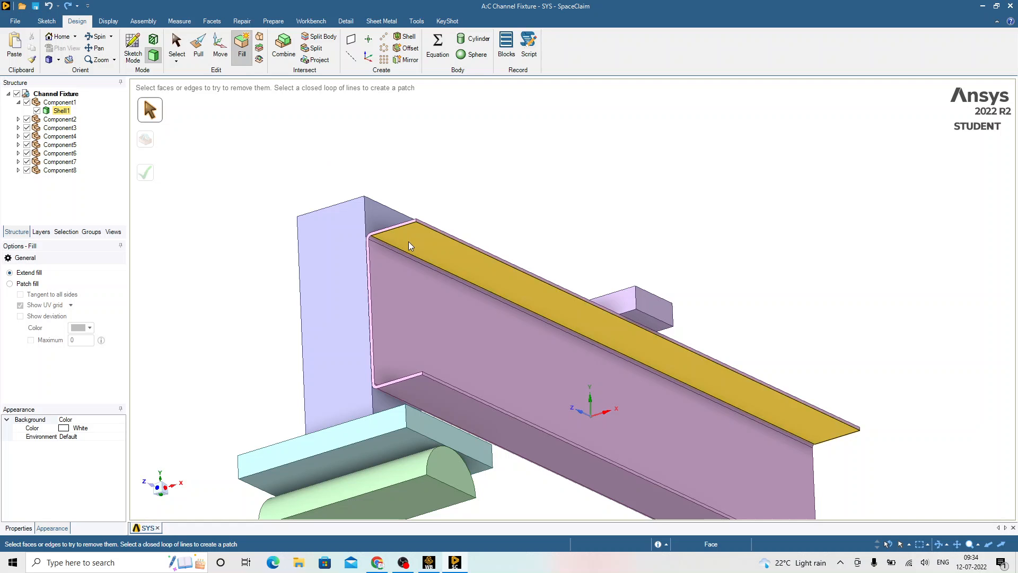
Use Combine to merge the near support post with the base plate beneath it
middle_drag(408, 241, 391, 228)
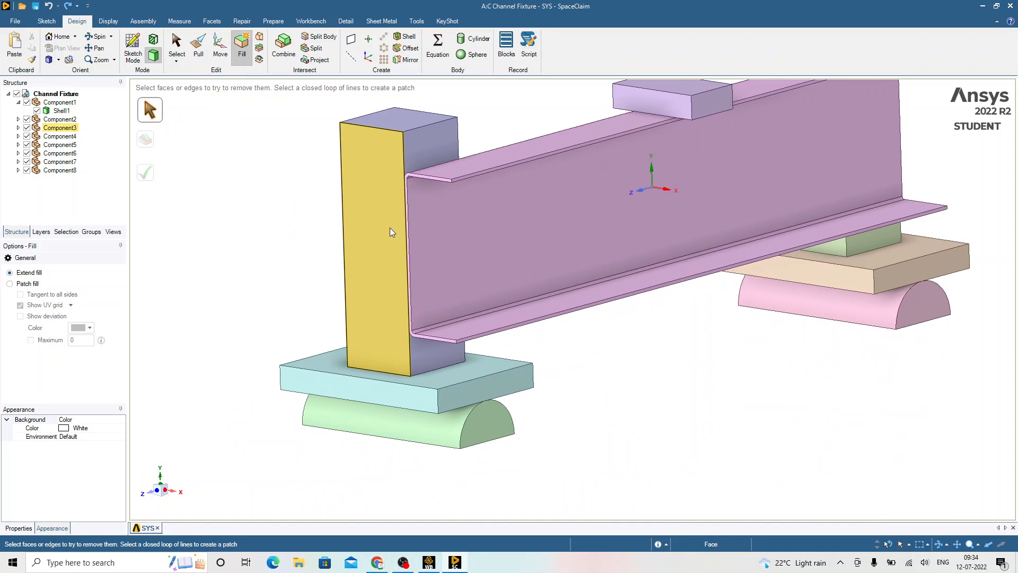
click(274, 55)
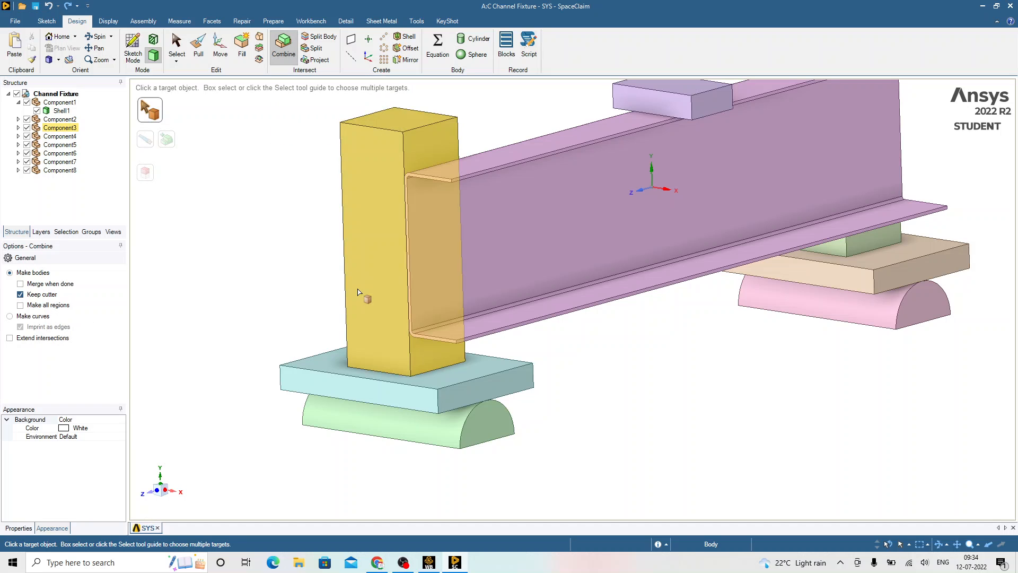
click(383, 264)
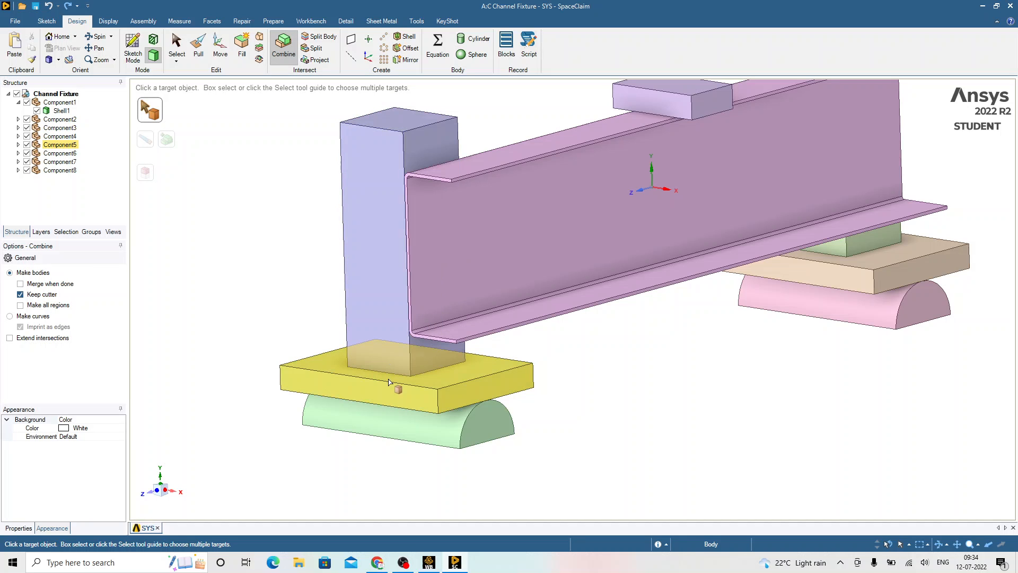
click(388, 382)
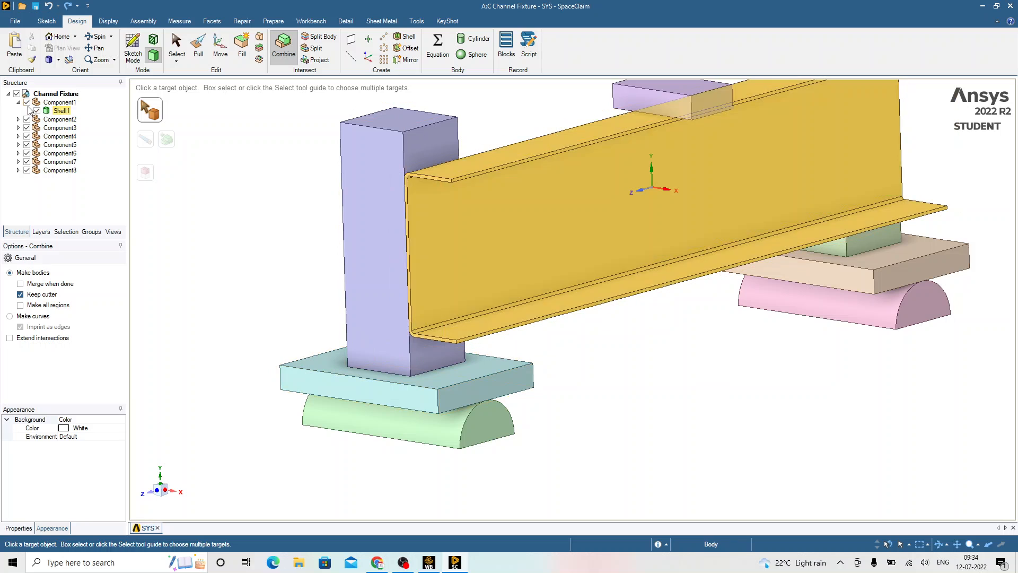
click(18, 102)
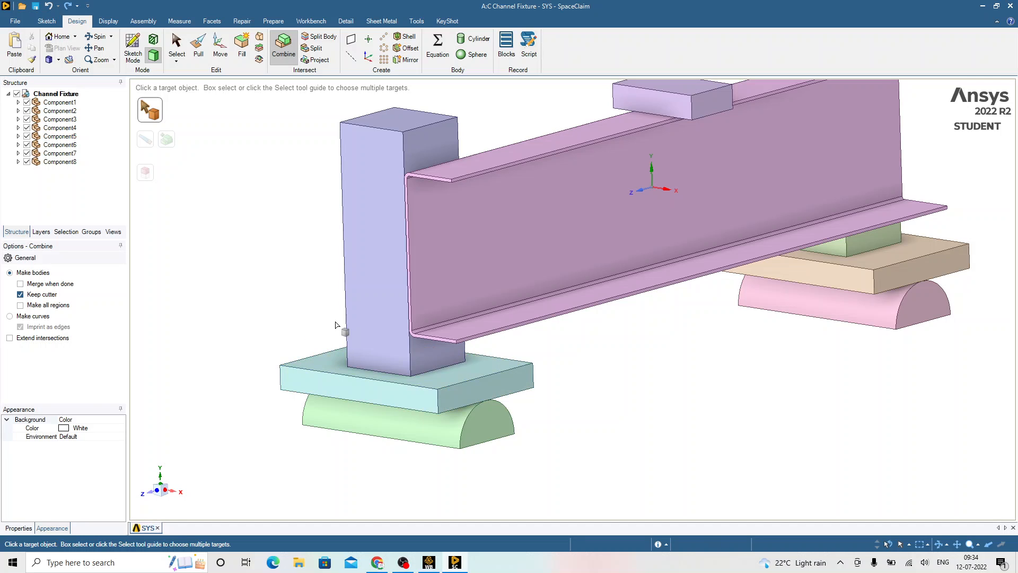
click(347, 307)
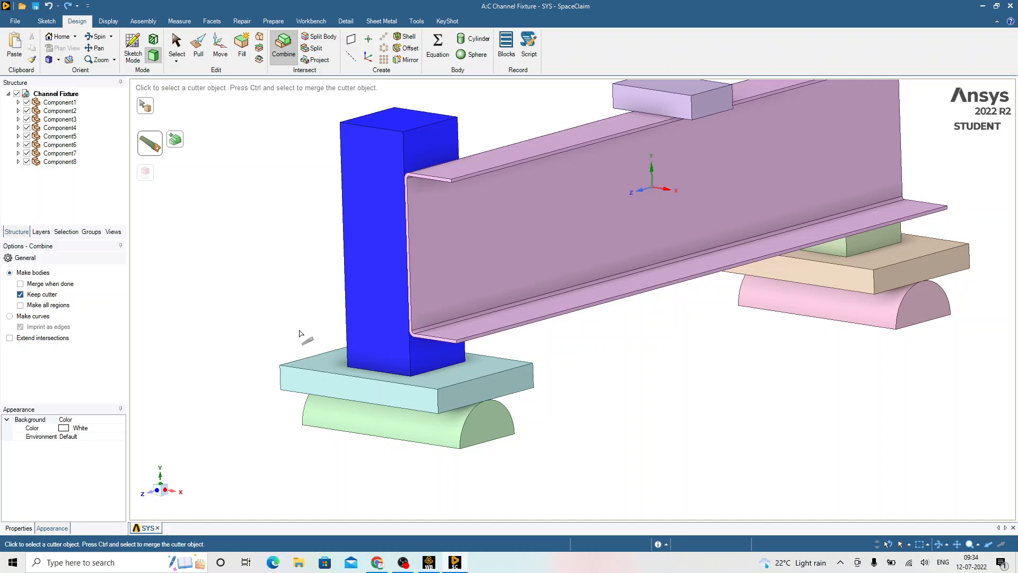
key(ctrl)
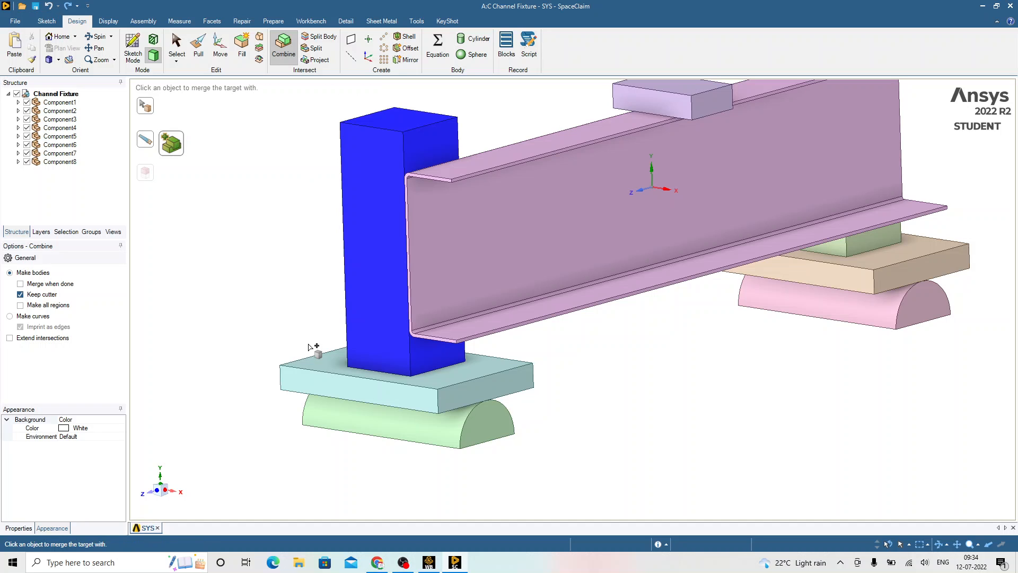
click(321, 379)
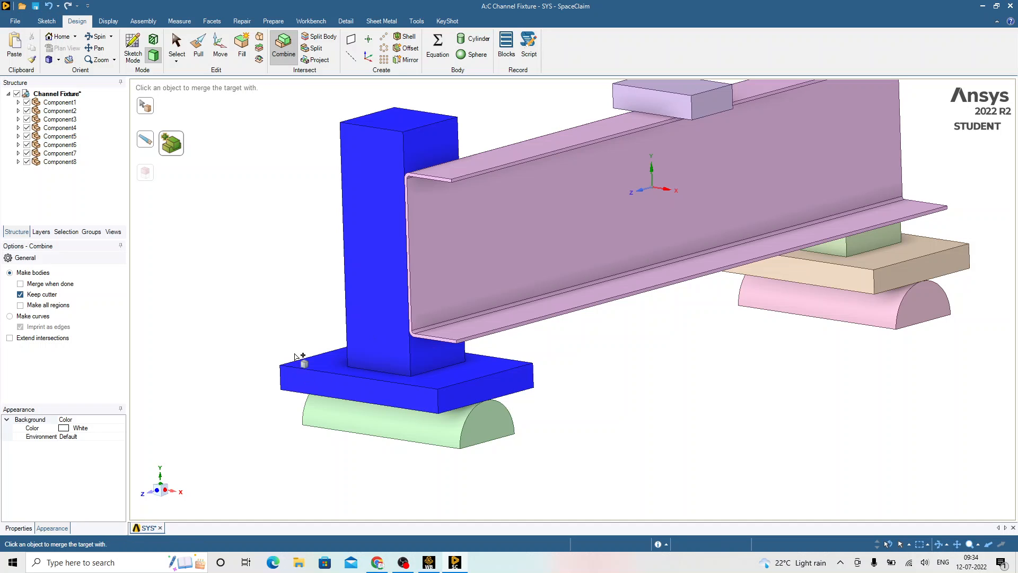
Undo the merge of the near support post with its base plate
click(295, 306)
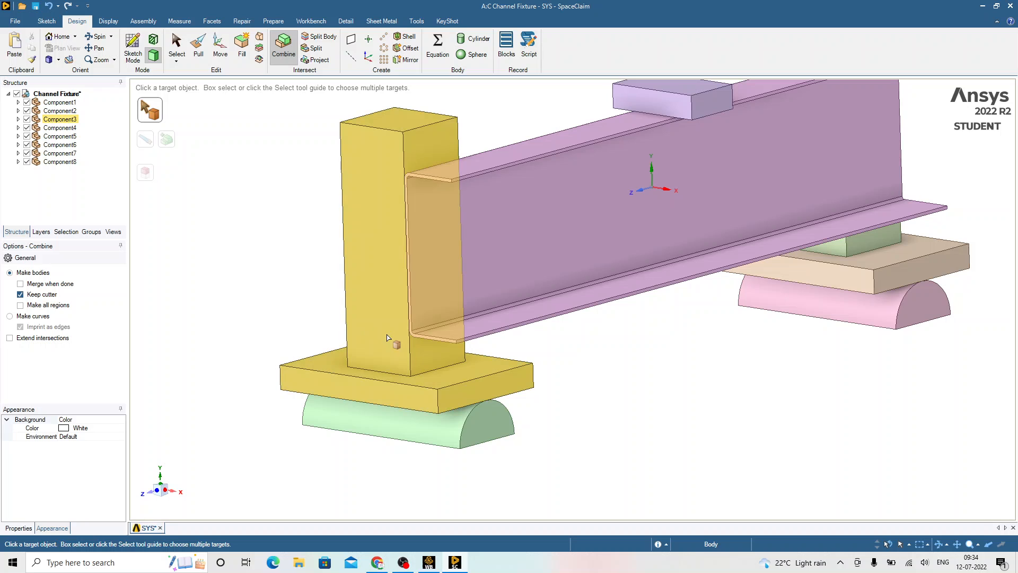
click(352, 339)
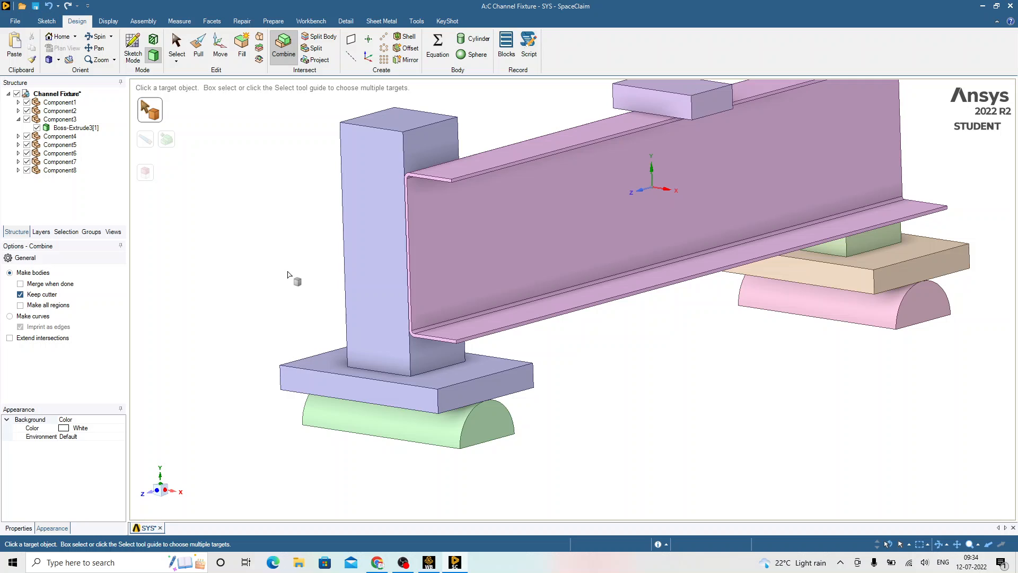
key(ctrl+z)
key(ctrl+z)
key(ctrl+z)
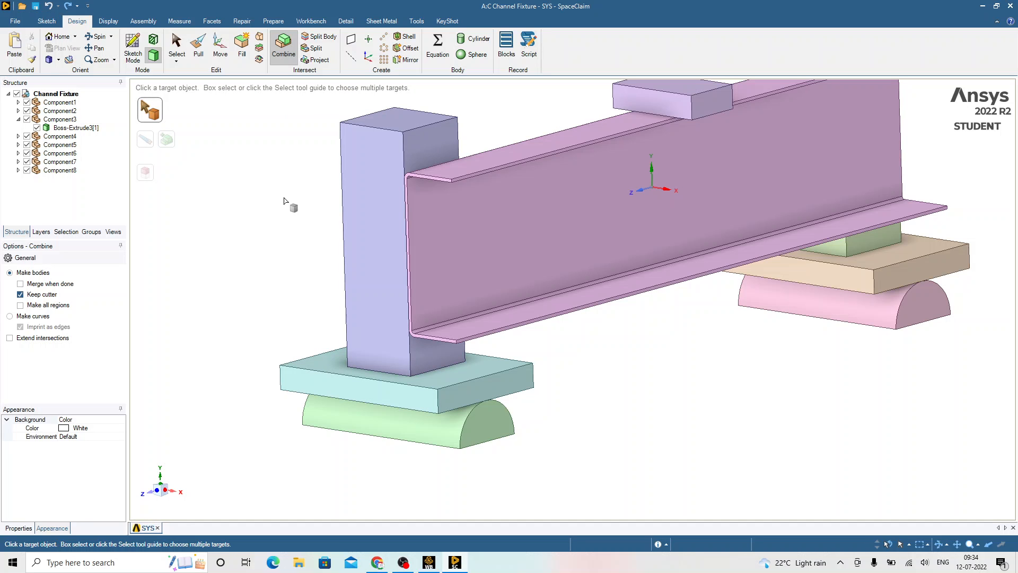
scroll(286, 209, down, 2)
mouse_move(286, 209)
middle_down()
mouse_move(236, 218)
mouse_move(285, 223)
mouse_move(288, 200)
mouse_move(311, 207)
middle_up()
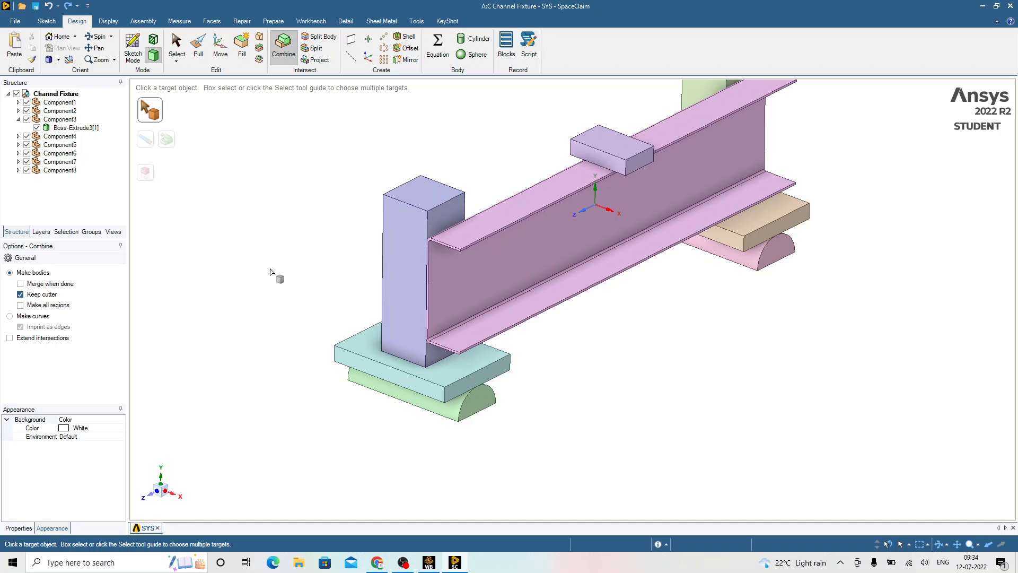
Hide Component1, Component2, Component4, Component6 and Component7, leaving the near support post and its base plate visible
click(18, 119)
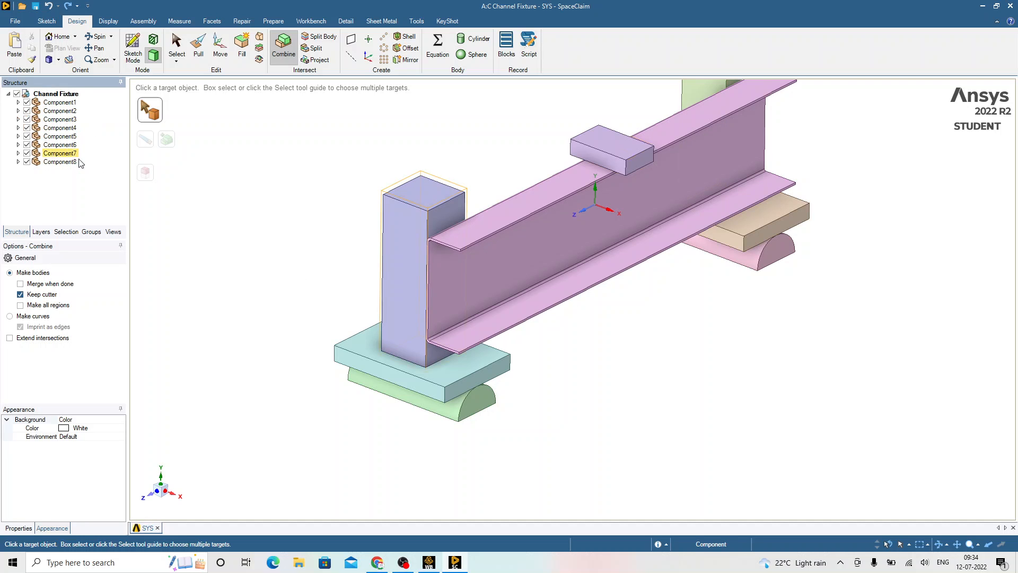
click(26, 103)
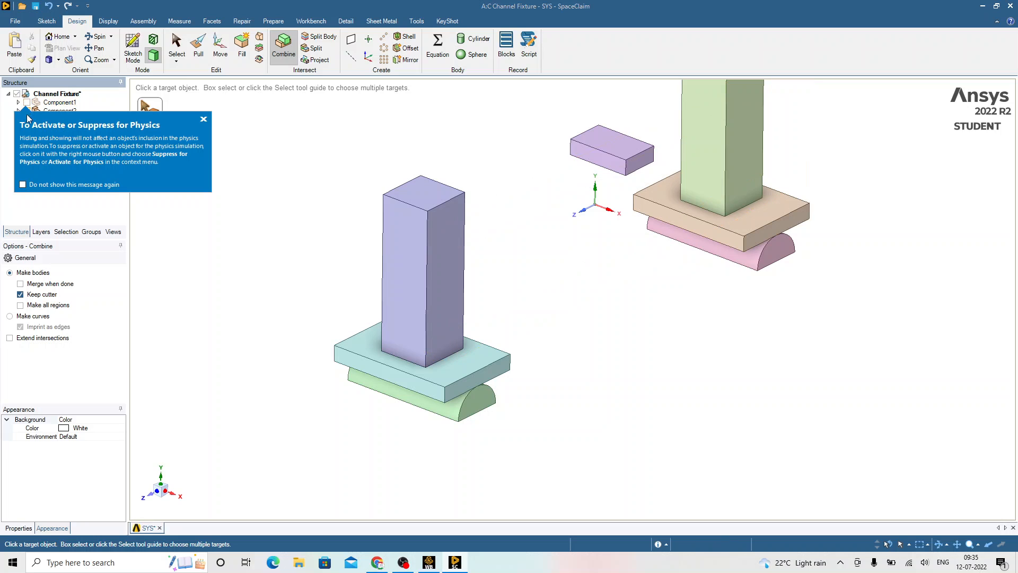
click(203, 119)
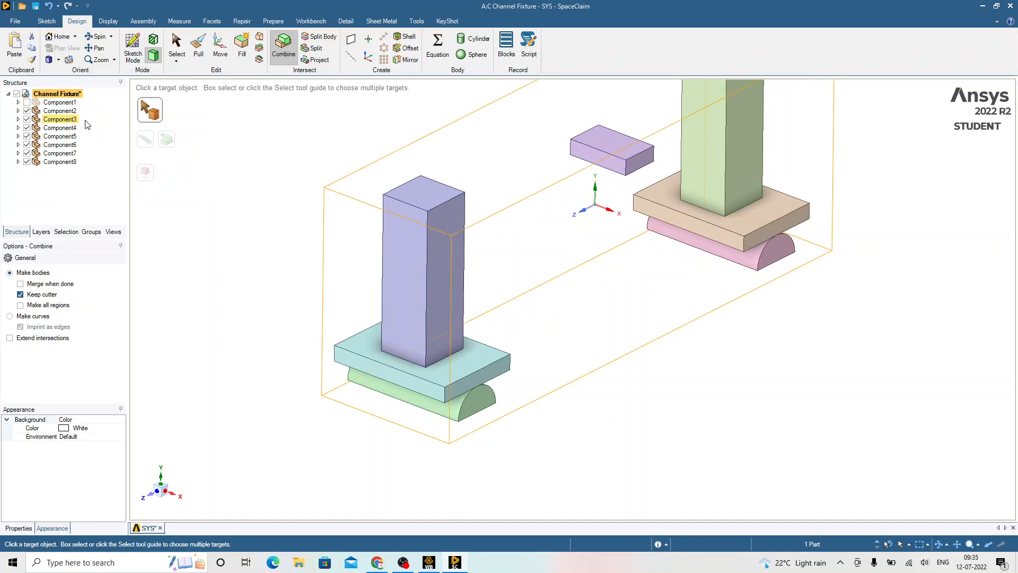
click(27, 111)
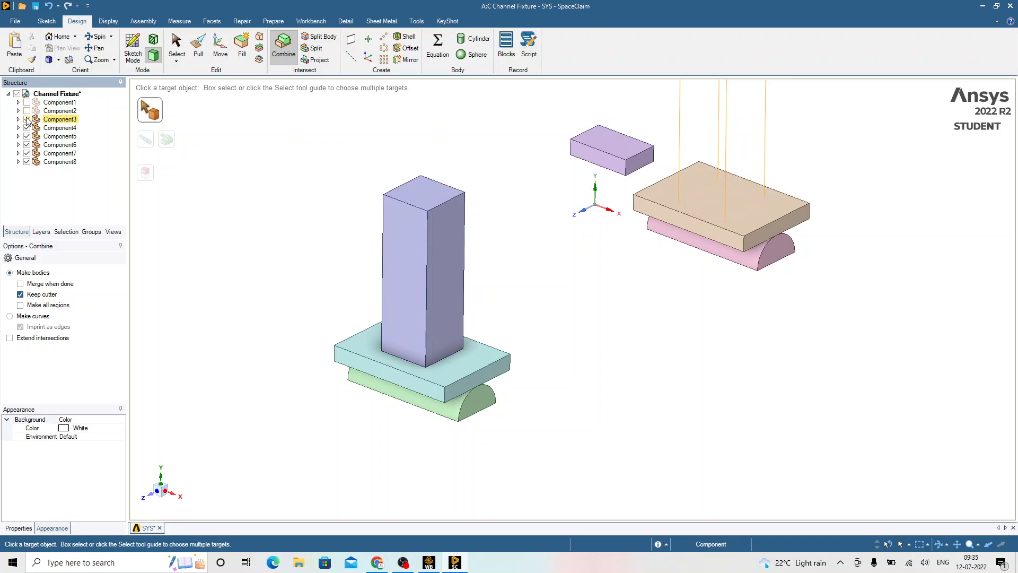
click(26, 120)
click(26, 119)
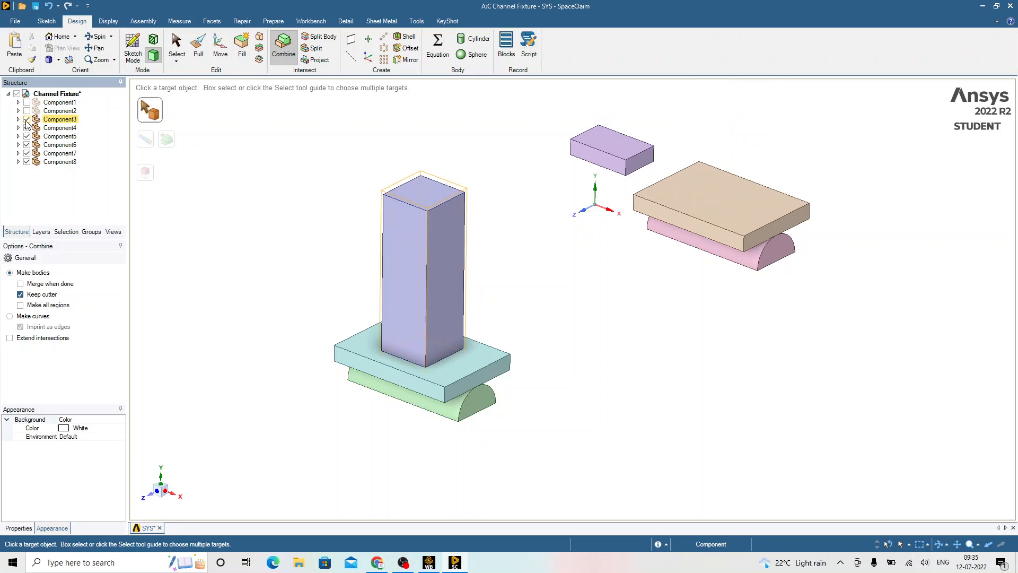
click(27, 128)
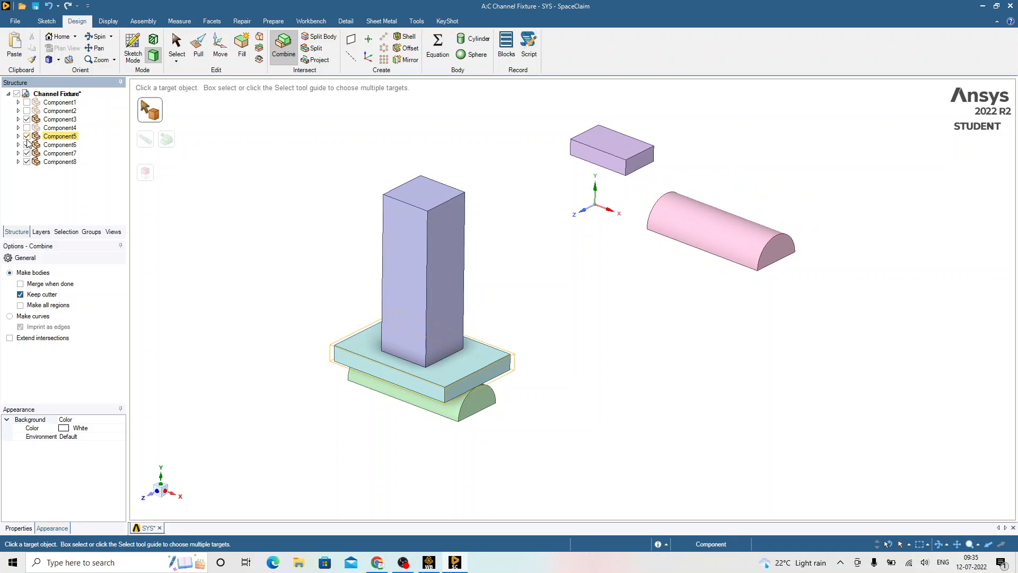
click(26, 136)
click(27, 136)
click(26, 145)
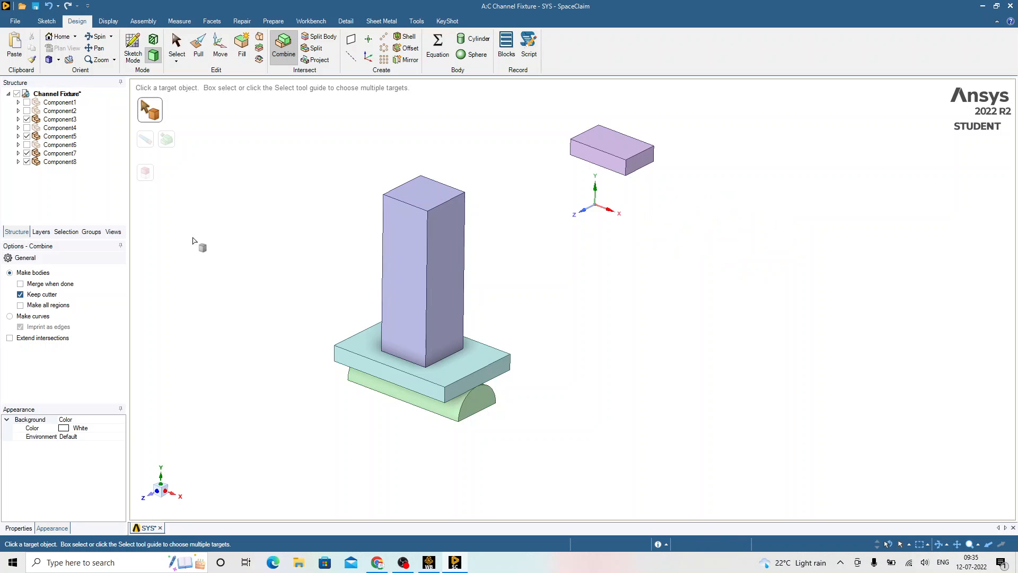
click(27, 153)
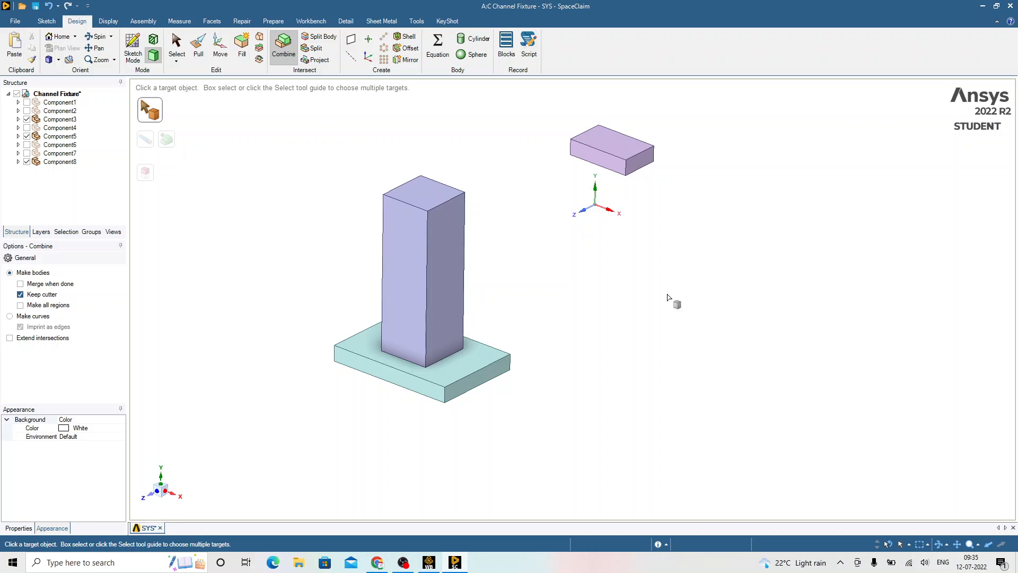
Split the near base plate with Split Body along the post's front face and the opposite parallel face
scroll(465, 384, up, 4)
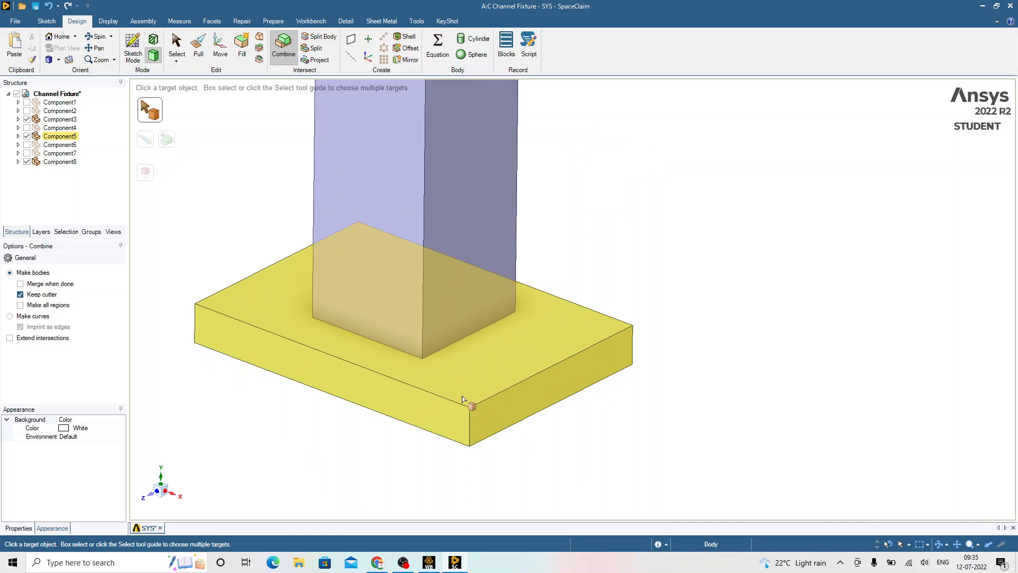
scroll(464, 392, down, 4)
click(466, 382)
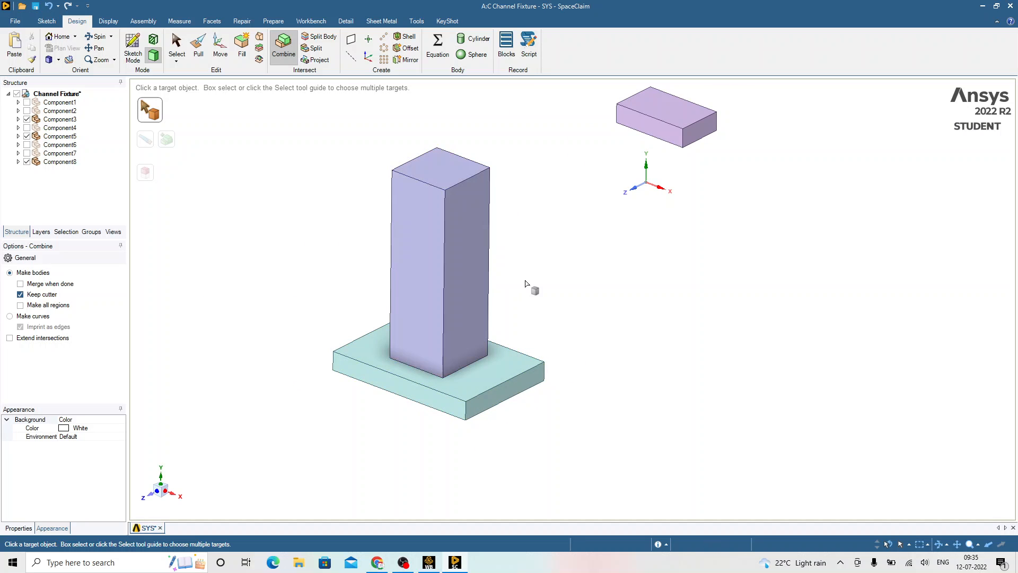
click(324, 42)
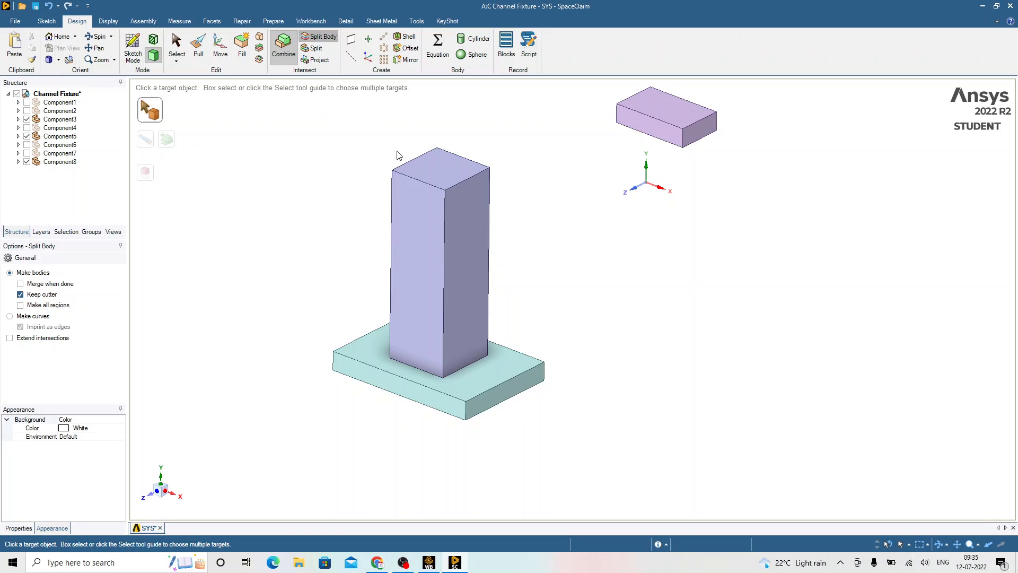
click(482, 382)
click(419, 321)
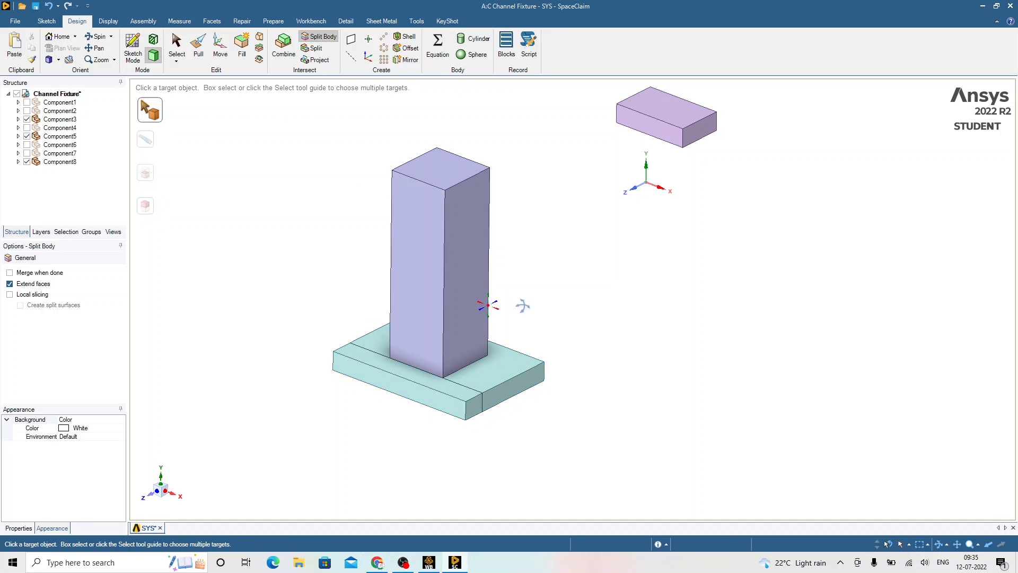
middle_drag(523, 306, 552, 355)
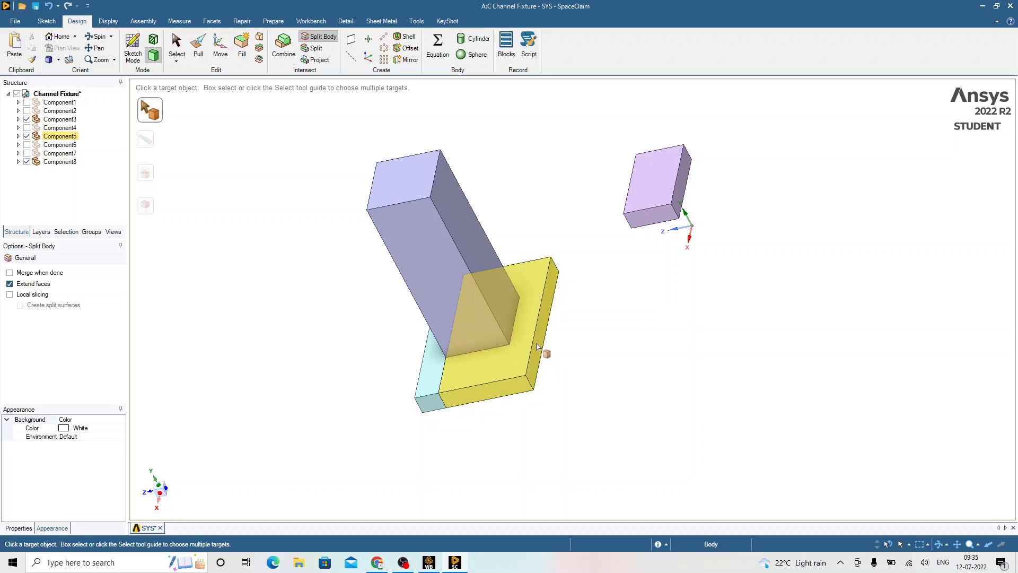
click(538, 346)
click(503, 277)
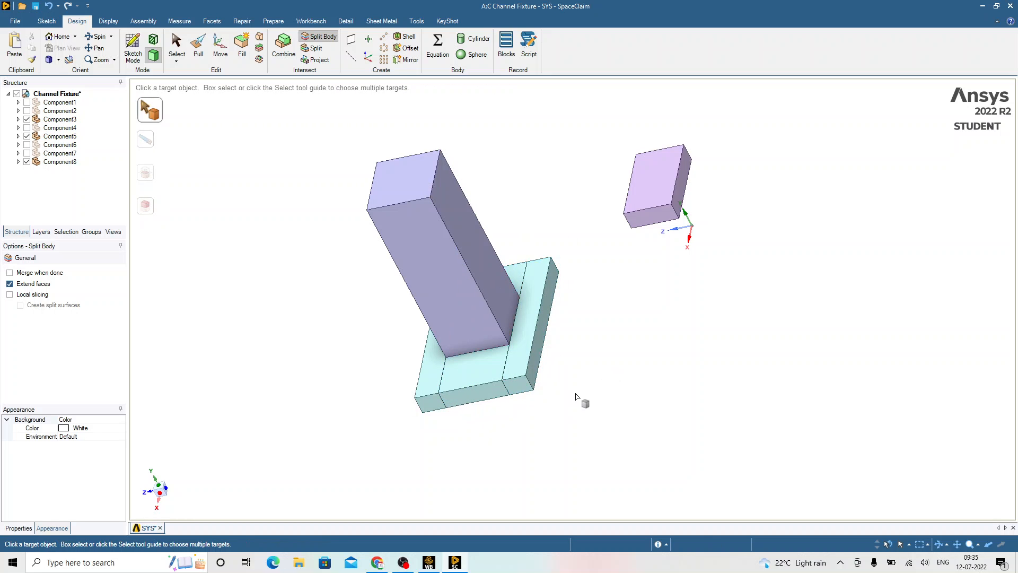
Split the near base plate's middle strip along the post's two remaining side faces and leave Split Body
click(479, 359)
click(466, 320)
middle_drag(496, 259, 608, 205)
click(502, 225)
click(465, 246)
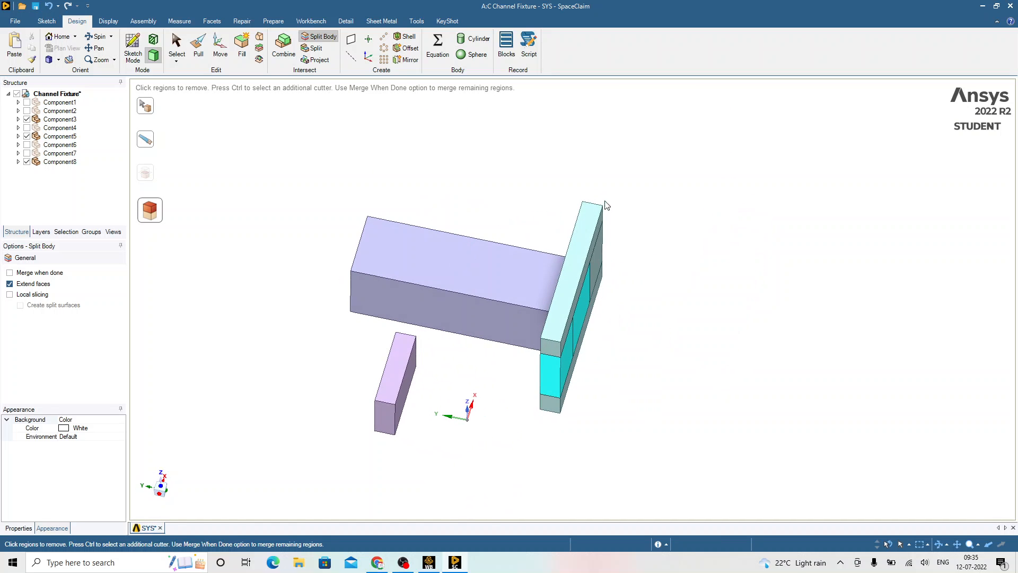
key(Escape)
middle_drag(625, 296, 394, 256)
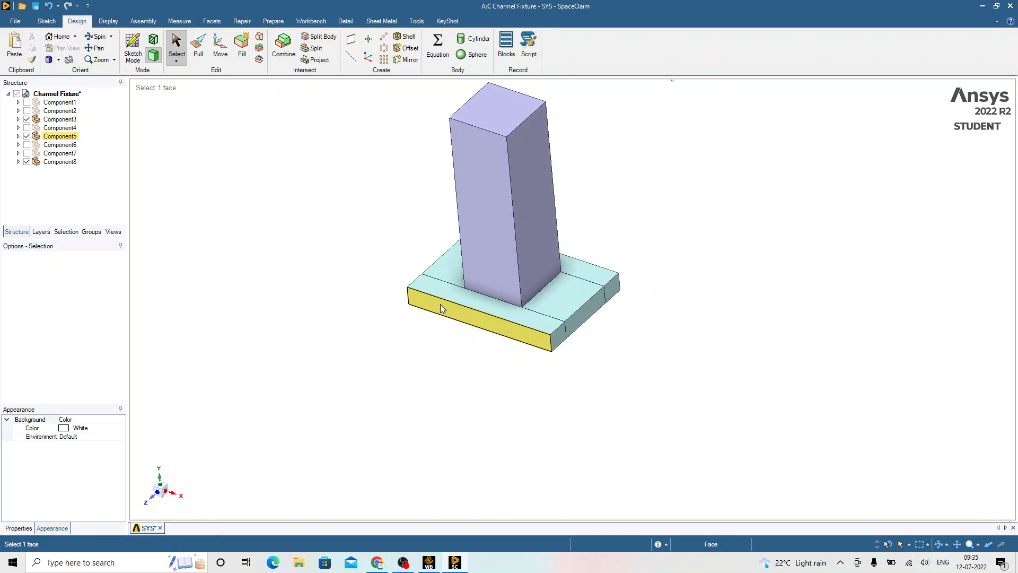
List the split bodies inside Component5, then make all components of the fixture visible again
click(18, 137)
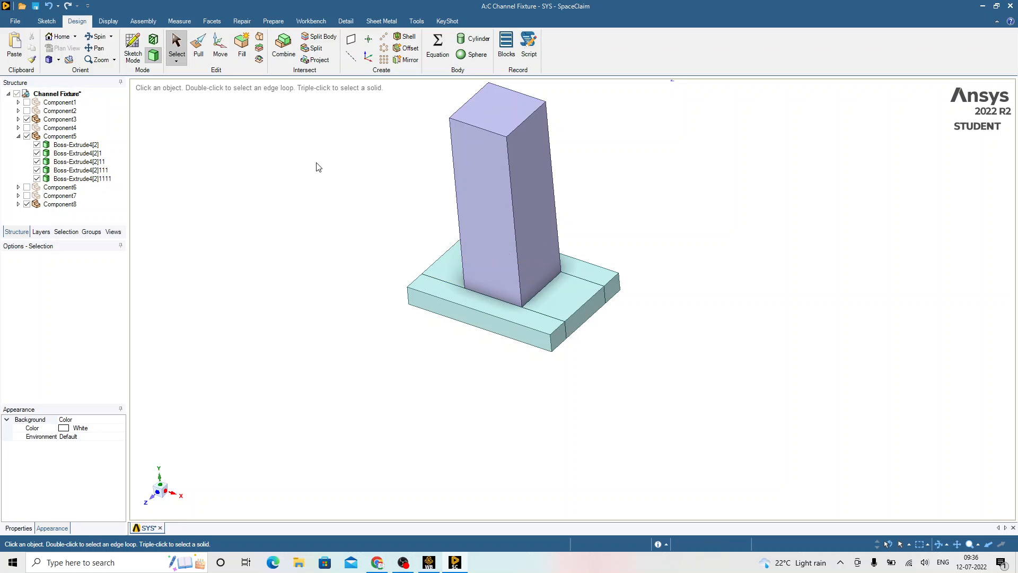
scroll(275, 250, down, 5)
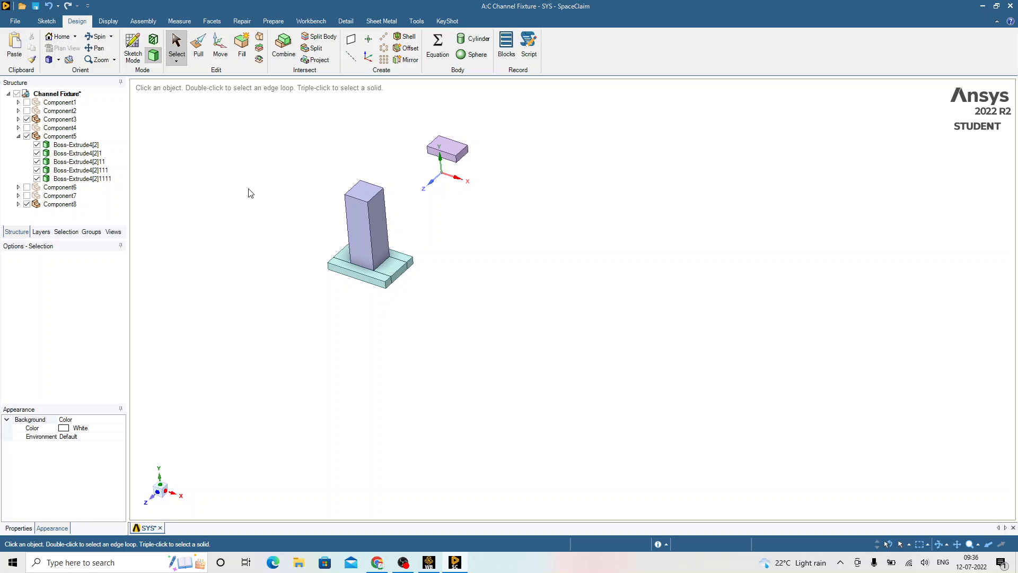
right_click(179, 152)
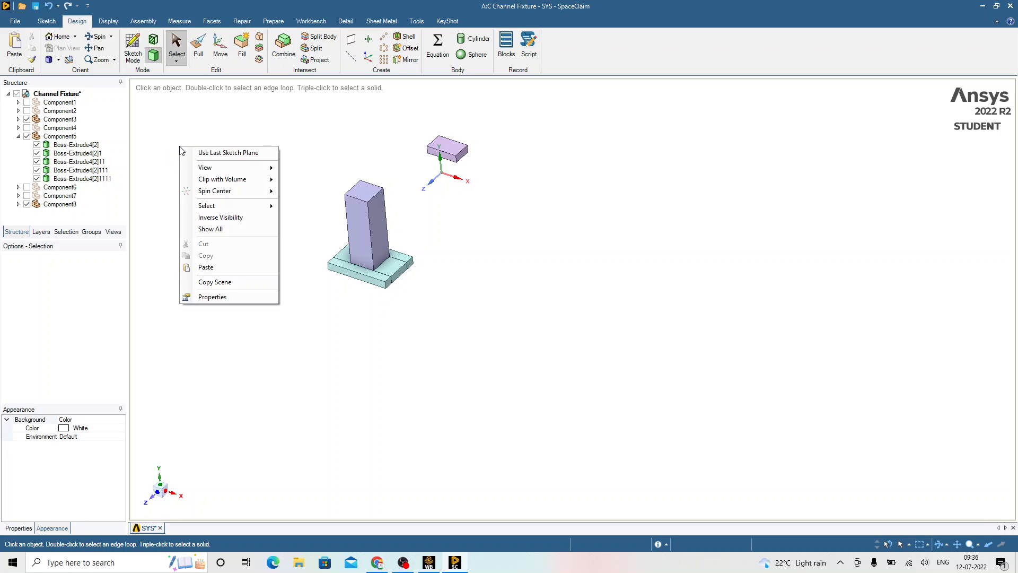
click(217, 230)
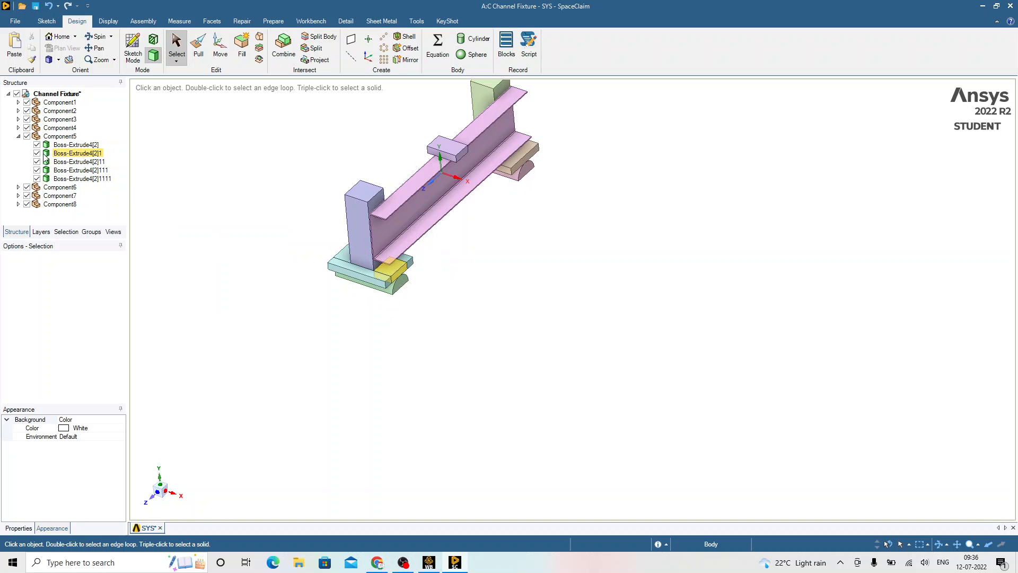
click(18, 136)
click(53, 144)
click(59, 137)
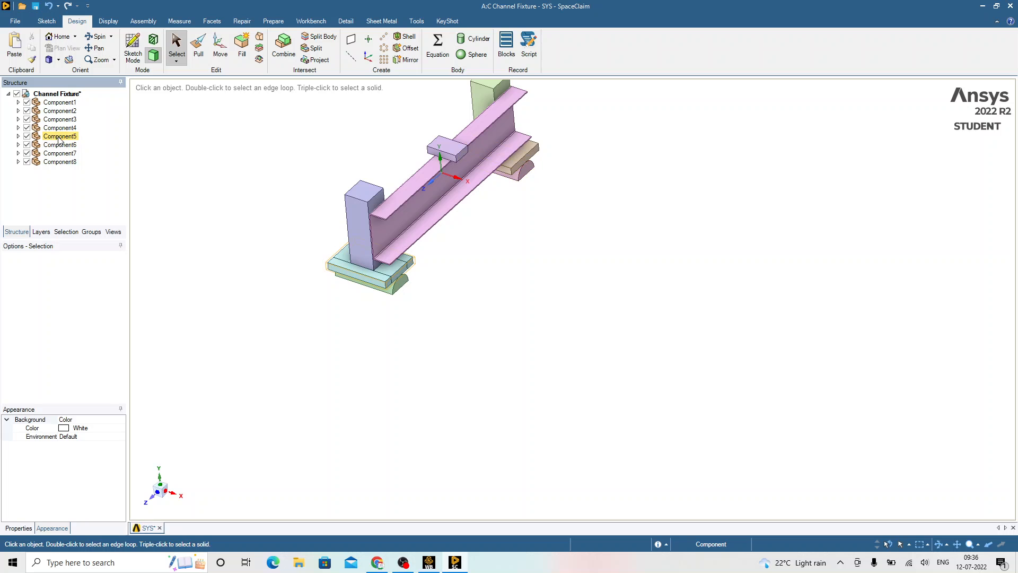
ctrl+click(59, 127)
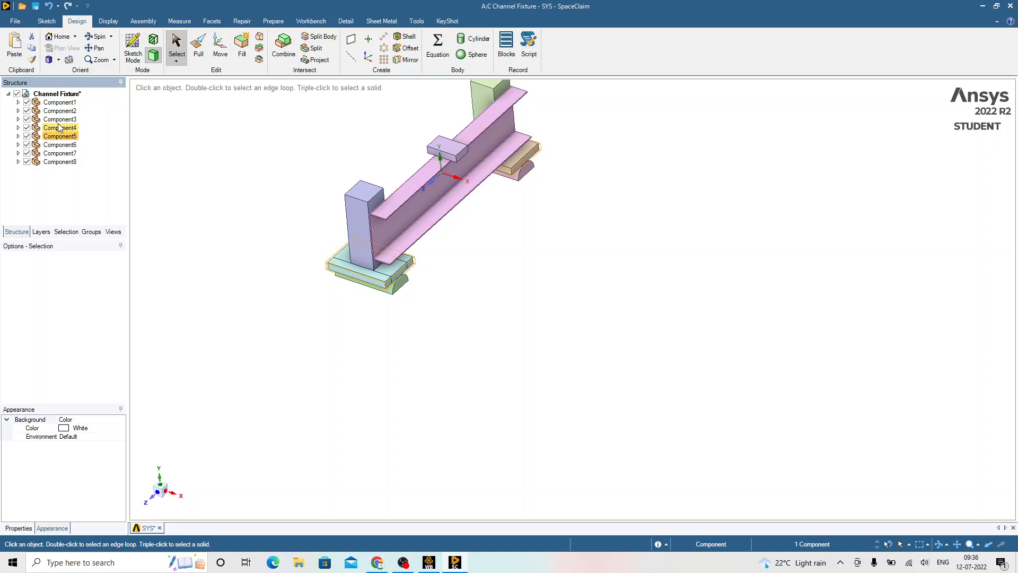
Hide Component5, Component7, Component3 and Component1 to expose the far support post and its base plate
click(26, 136)
scroll(262, 182, up, 2)
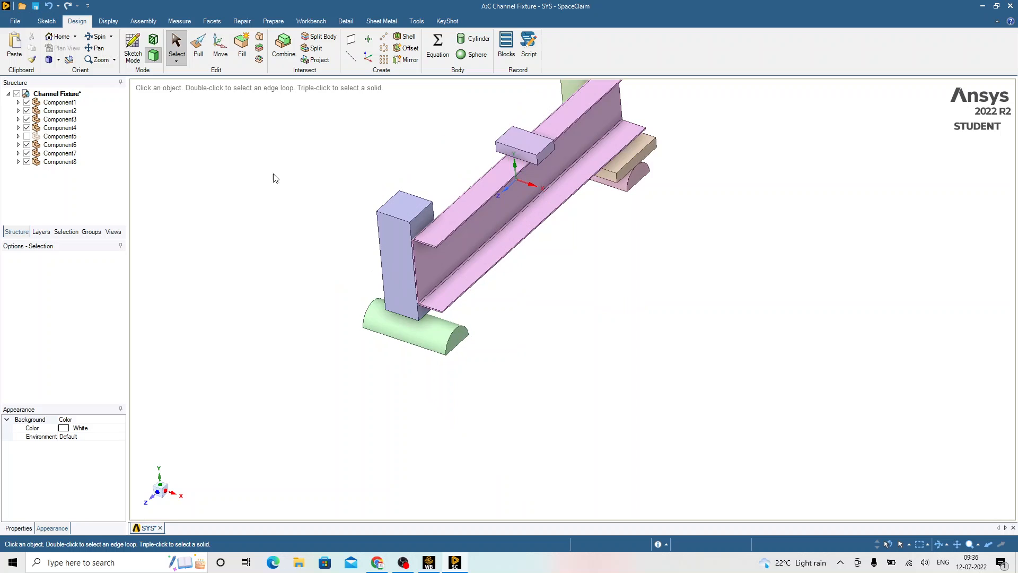
click(27, 153)
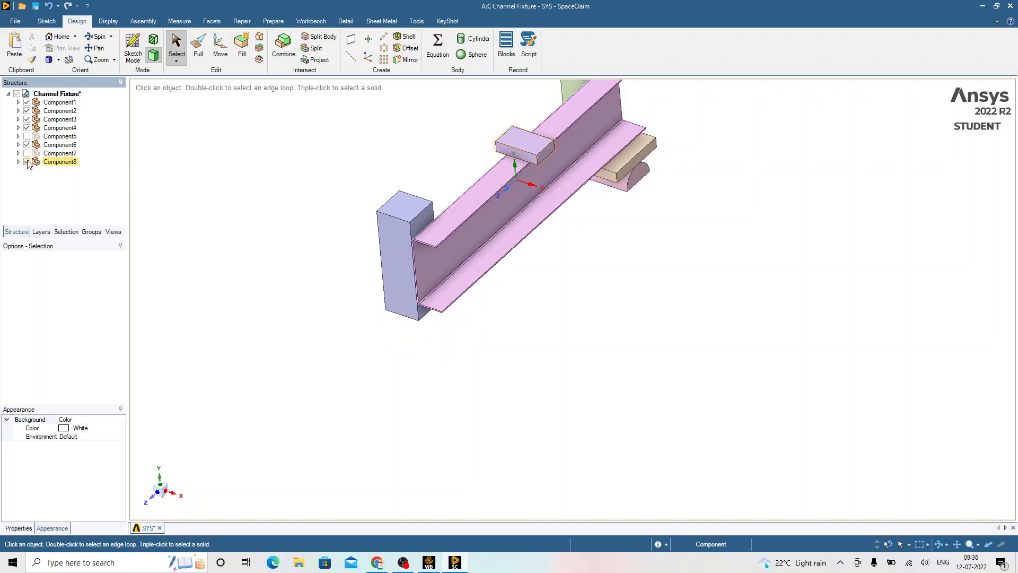
click(26, 119)
click(27, 110)
scroll(265, 254, down, 3)
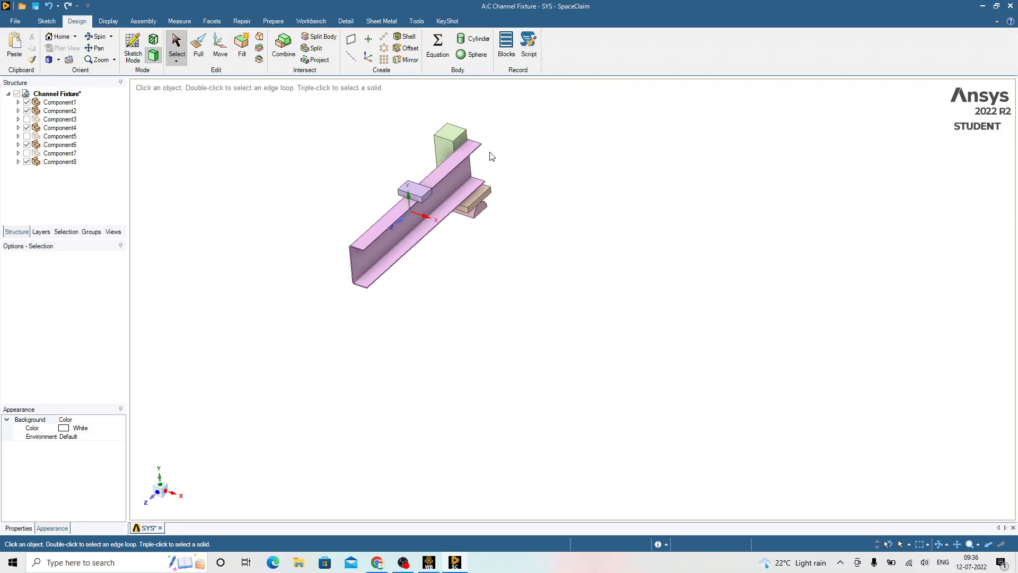
scroll(488, 150, up, 4)
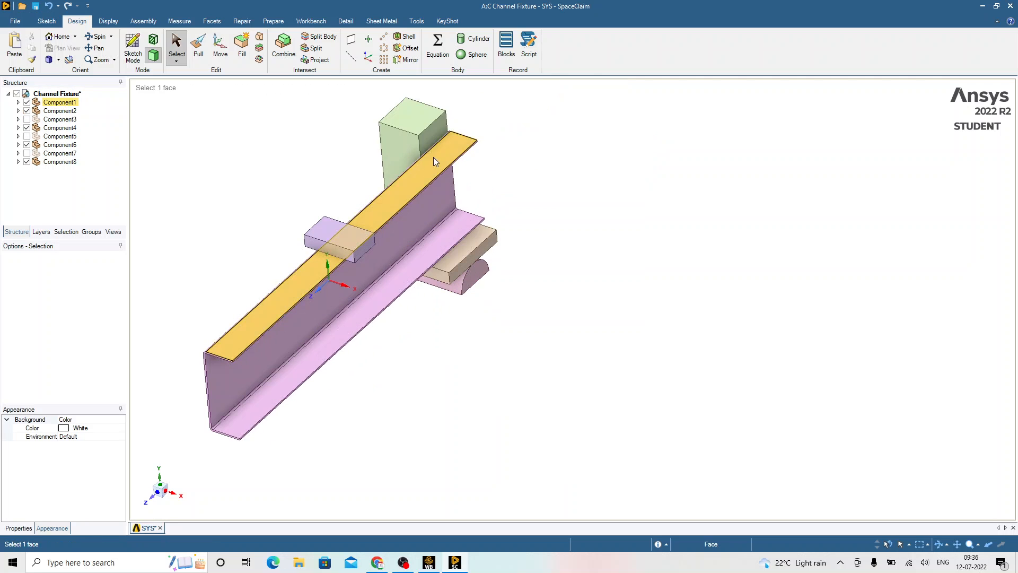
click(26, 102)
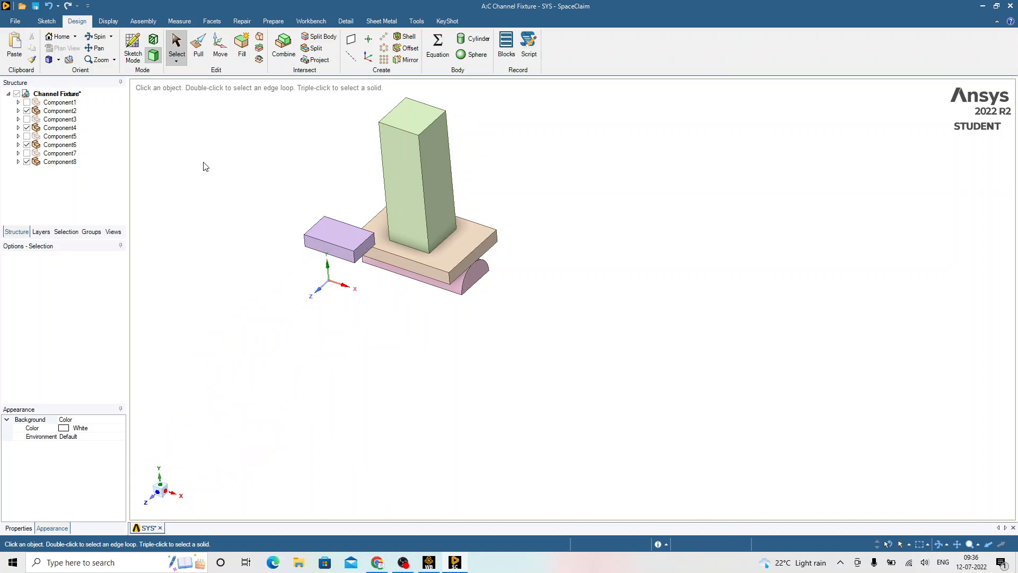
Split the far base plate with Split Body along the post's front face and the opposite parallel face
middle_drag(466, 277, 433, 260)
scroll(444, 217, up, 4)
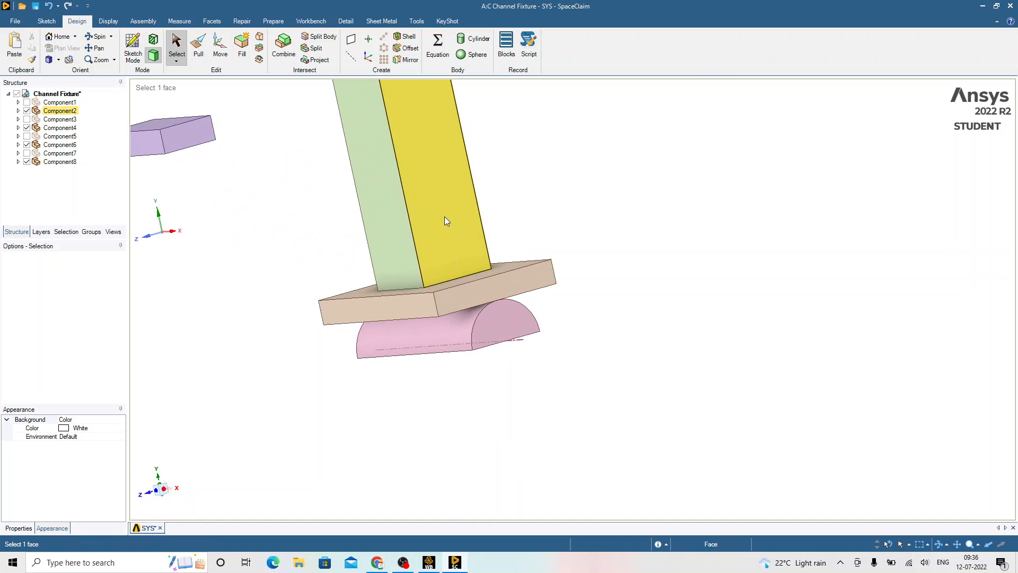
scroll(469, 269, down, 4)
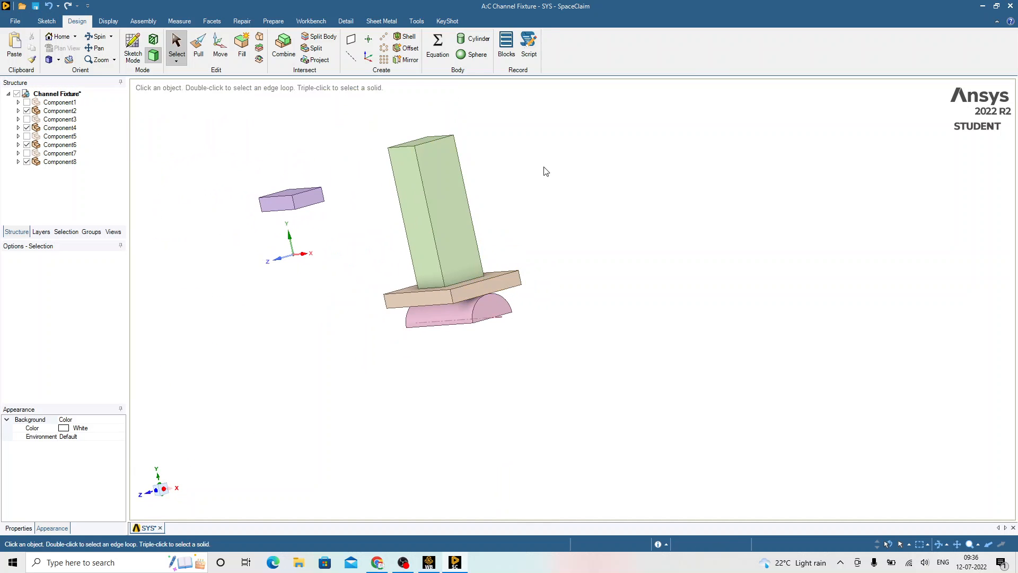
click(318, 36)
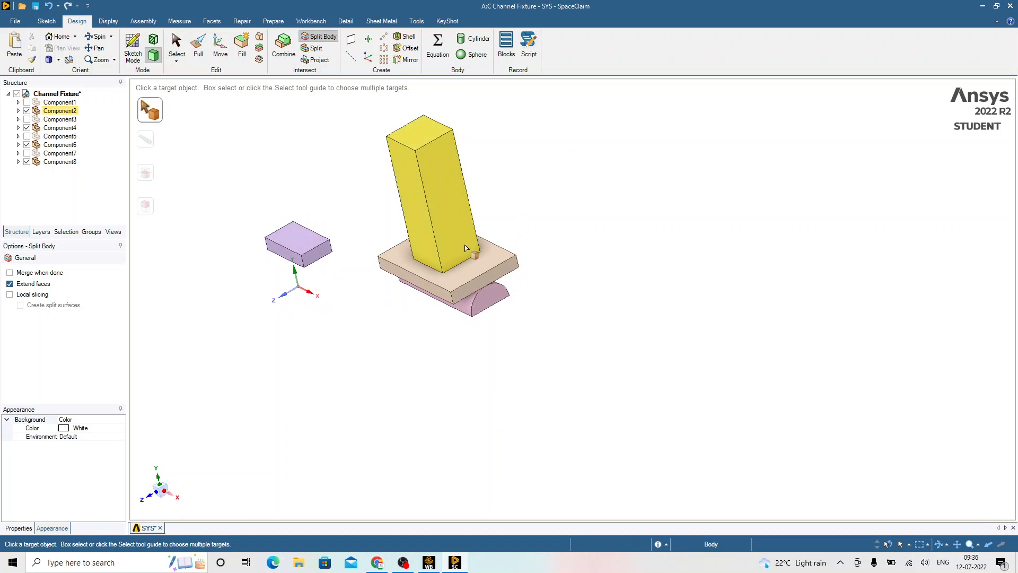
scroll(447, 297, up, 3)
click(438, 324)
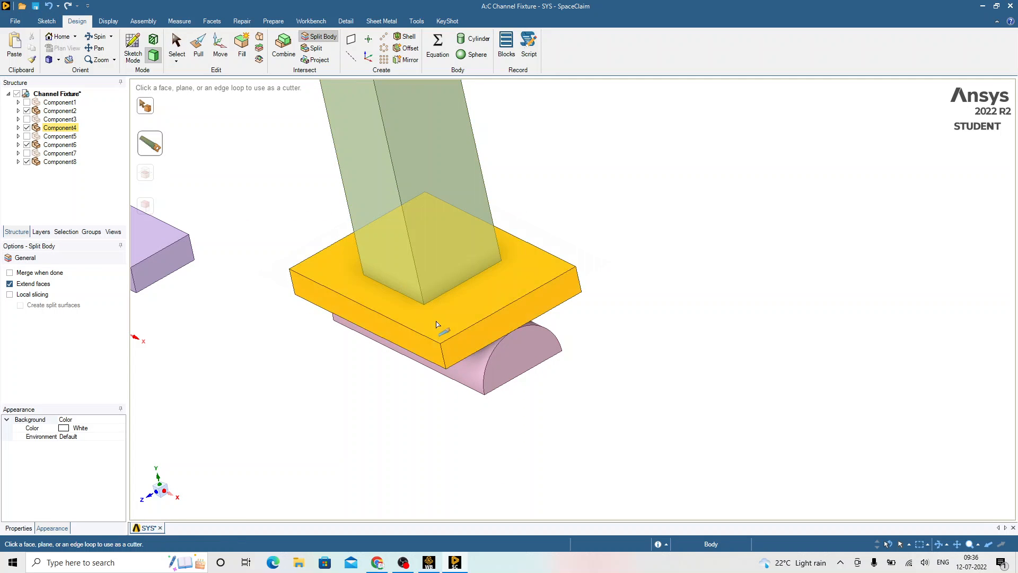
click(374, 242)
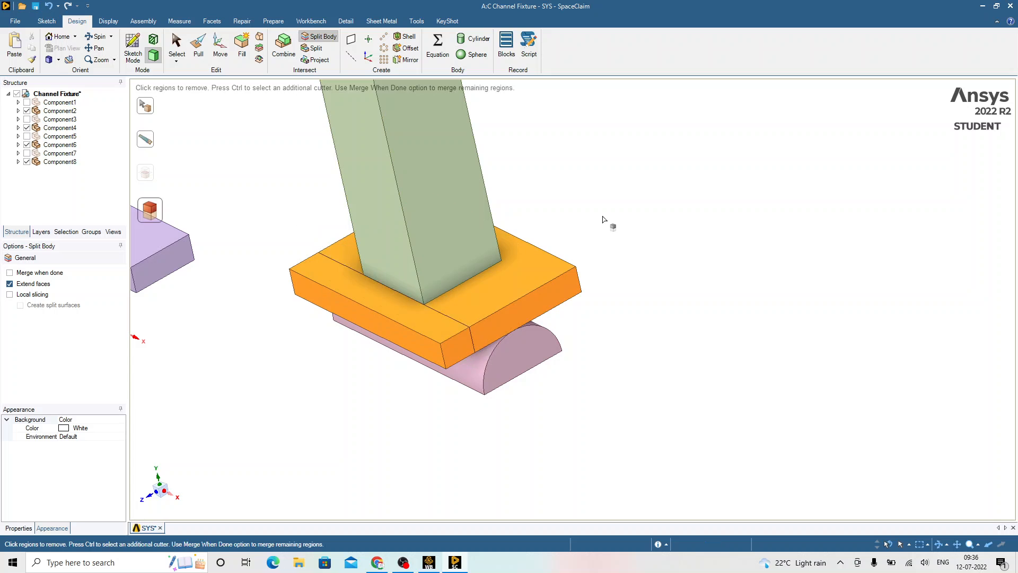
mouse_move(557, 216)
middle_down()
mouse_move(528, 243)
mouse_move(552, 212)
middle_up()
click(552, 213)
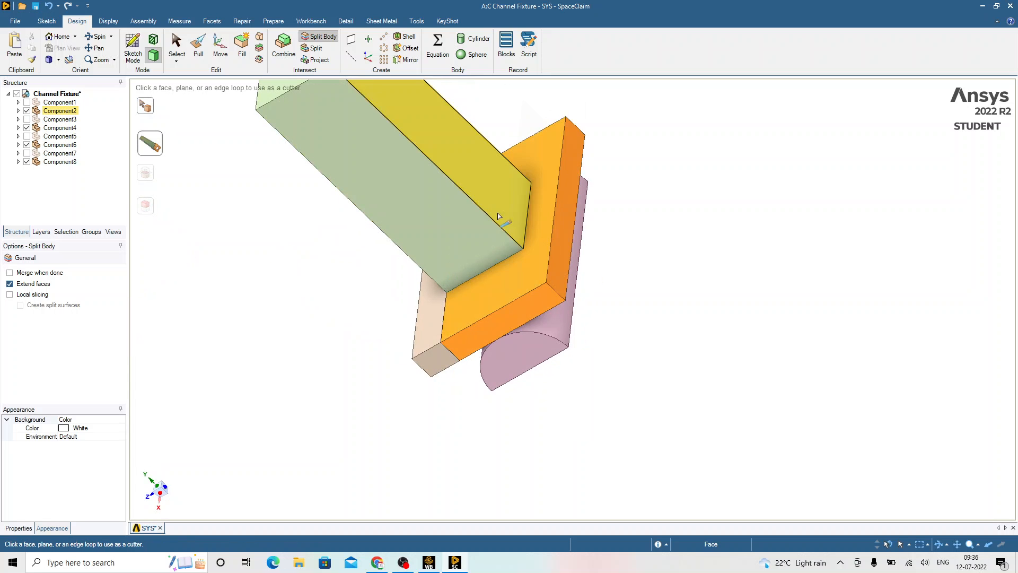
click(484, 193)
Split the far base plate's middle strip along the post's two remaining side faces
middle_drag(562, 297, 613, 279)
click(455, 304)
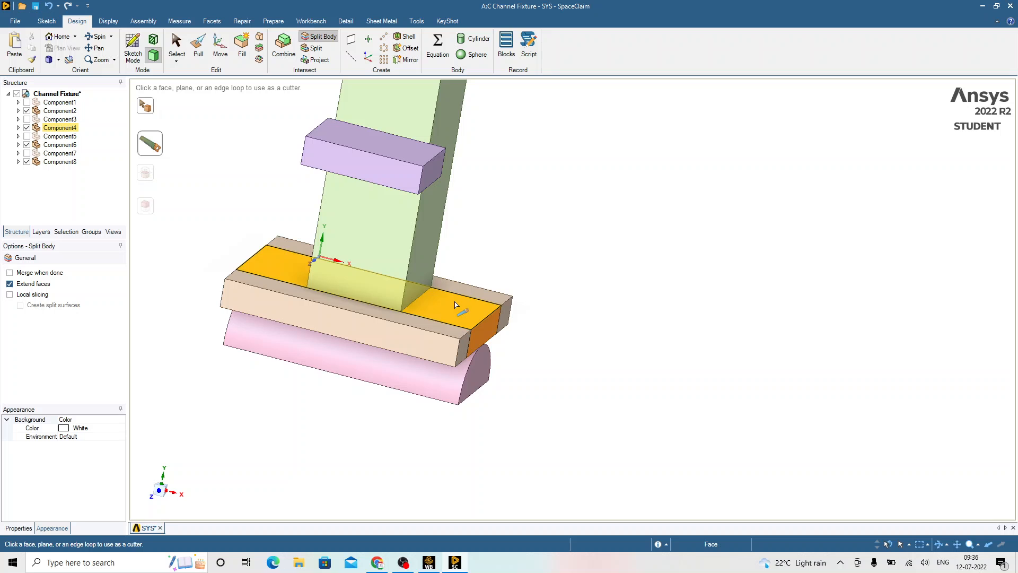
click(430, 251)
click(604, 246)
middle_drag(383, 281, 443, 296)
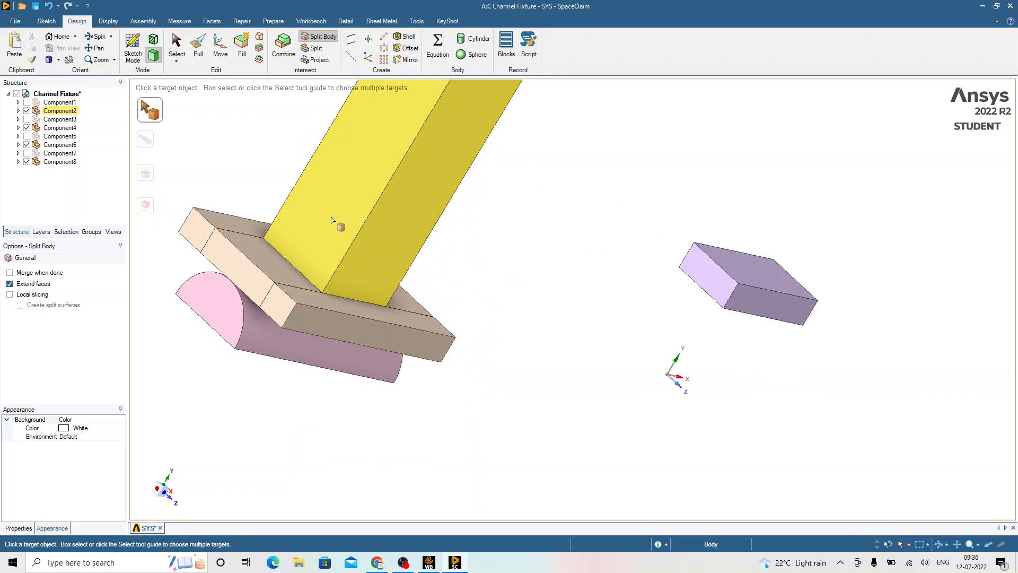
click(281, 260)
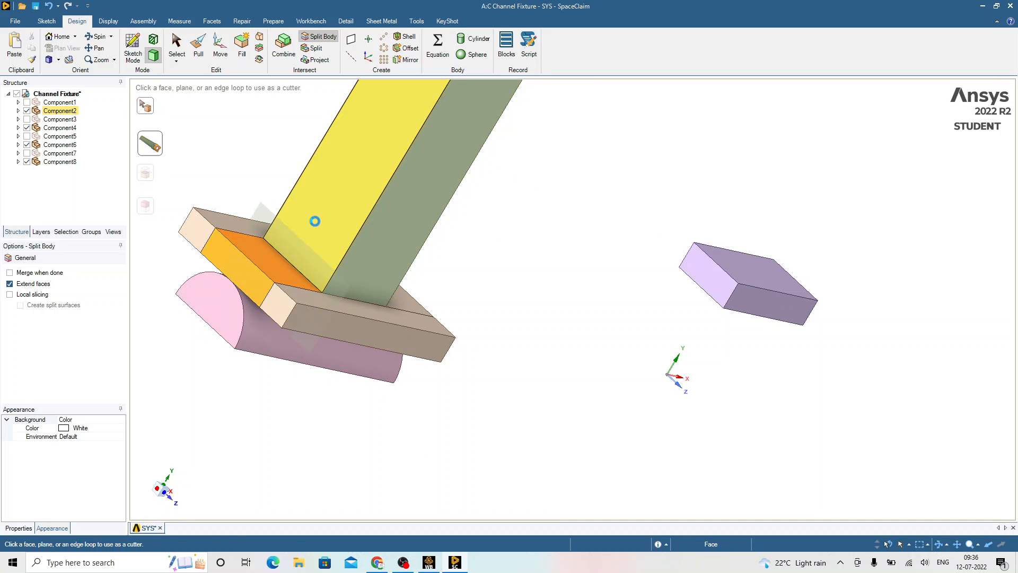
click(314, 221)
click(564, 270)
middle_drag(563, 270, 596, 243)
Make all components of the fixture visible again and leave Split Body
right_click(291, 181)
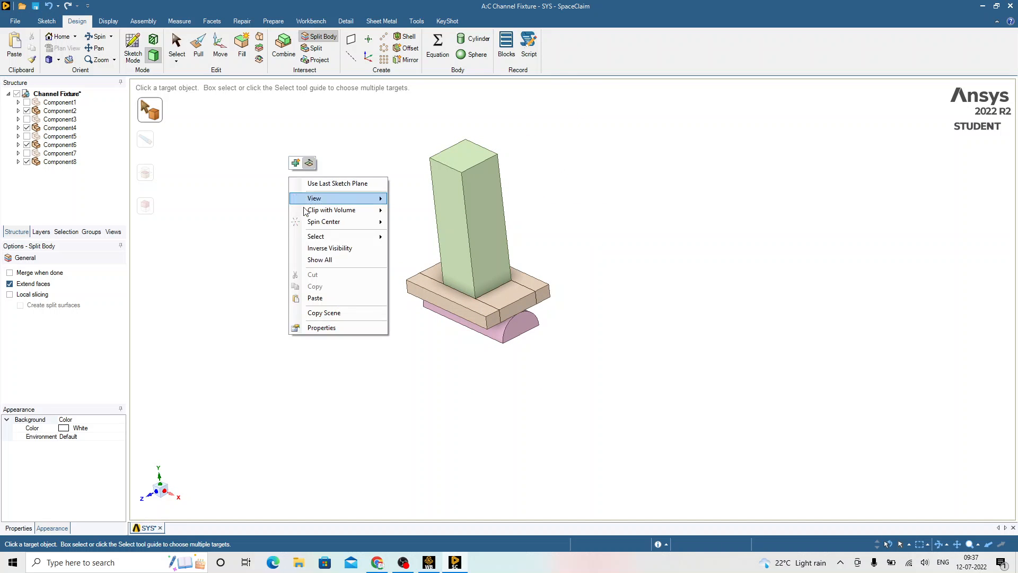
click(324, 260)
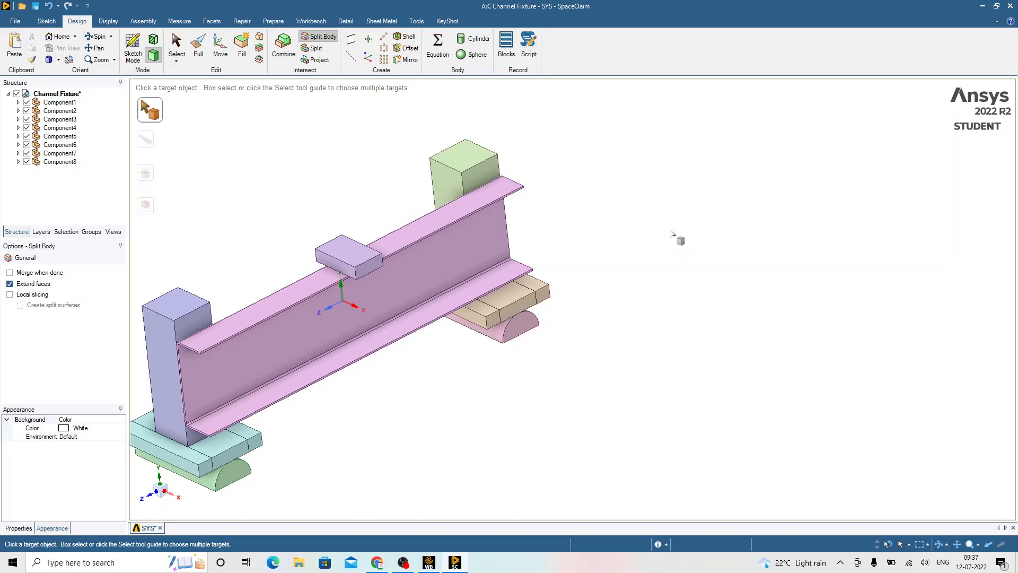
scroll(639, 227, down, 2)
middle_drag(312, 200, 334, 200)
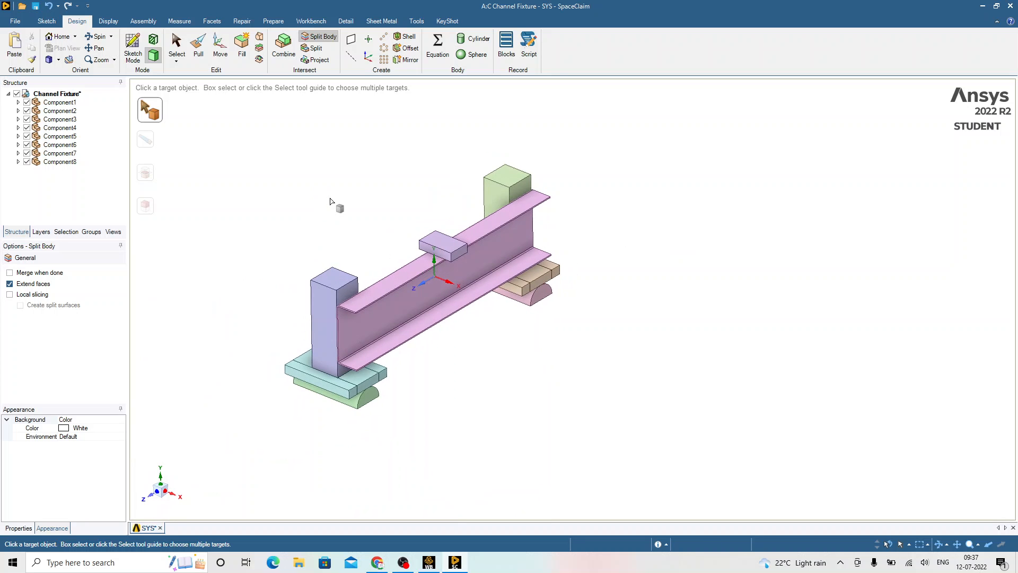
key(Escape)
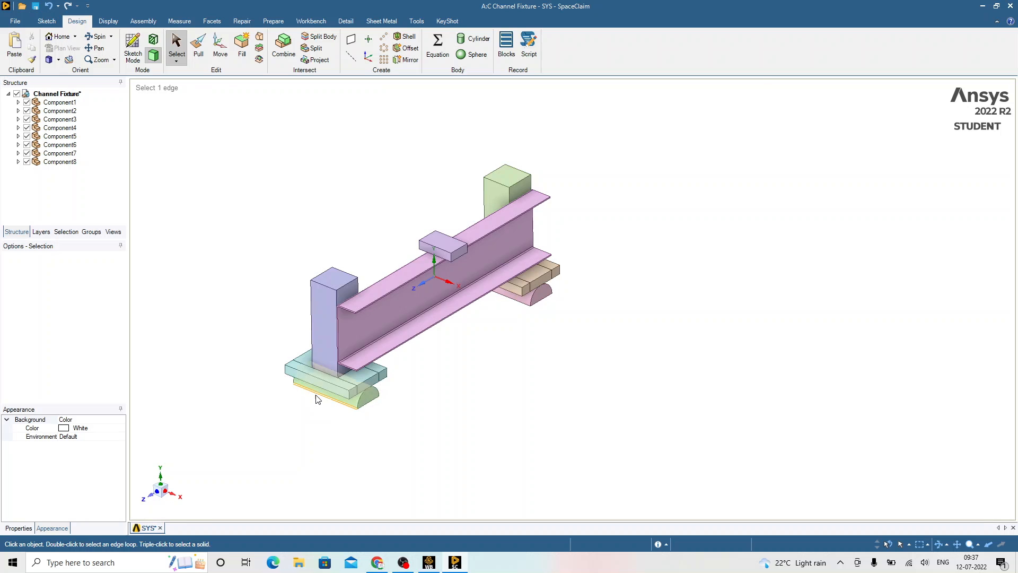
Move the near post body Boss-Extrude3[1] from Component3 into Component5 with the split base plate bodies
scroll(318, 391, up, 4)
click(326, 335)
click(446, 344)
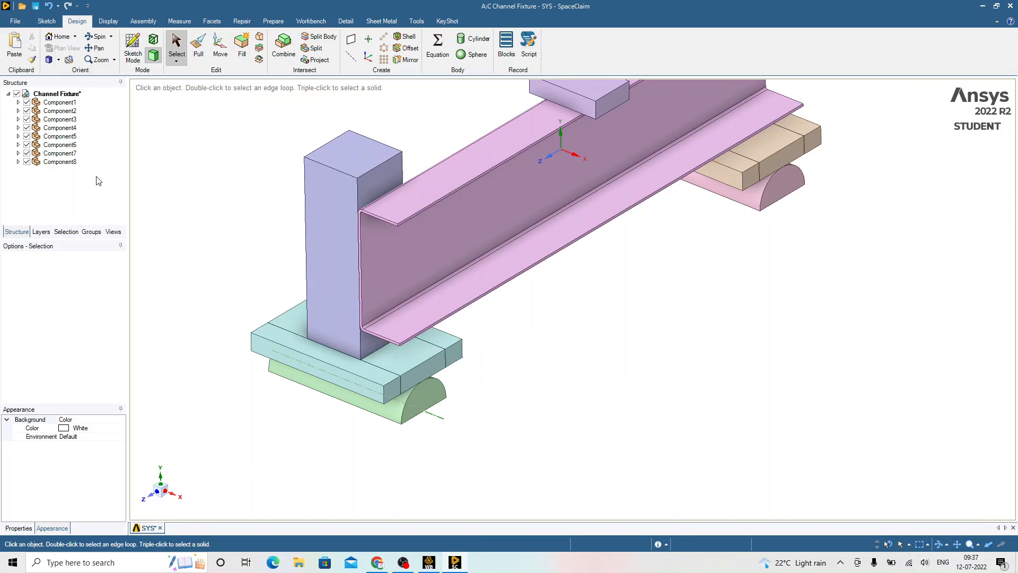
click(60, 136)
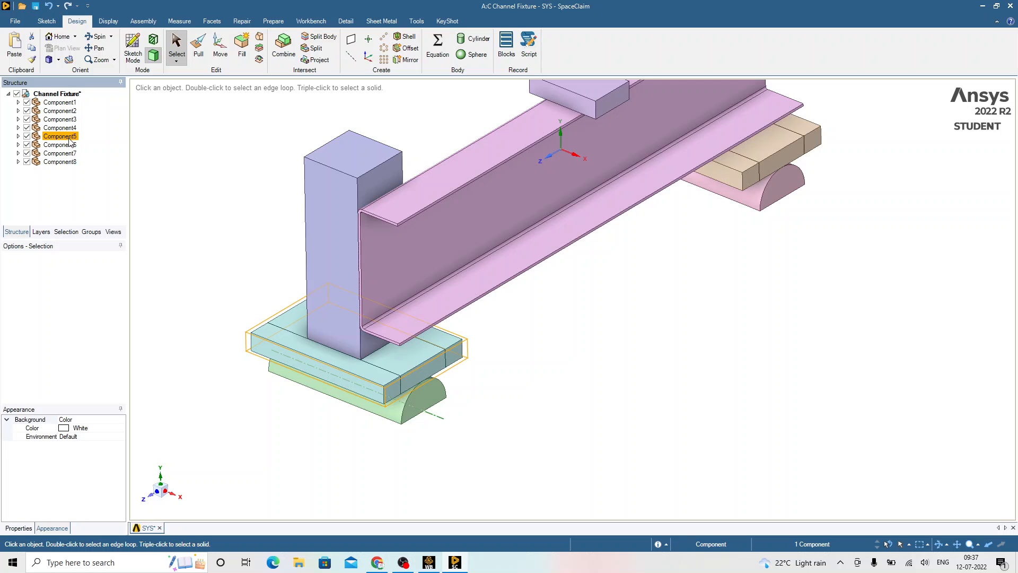
click(18, 137)
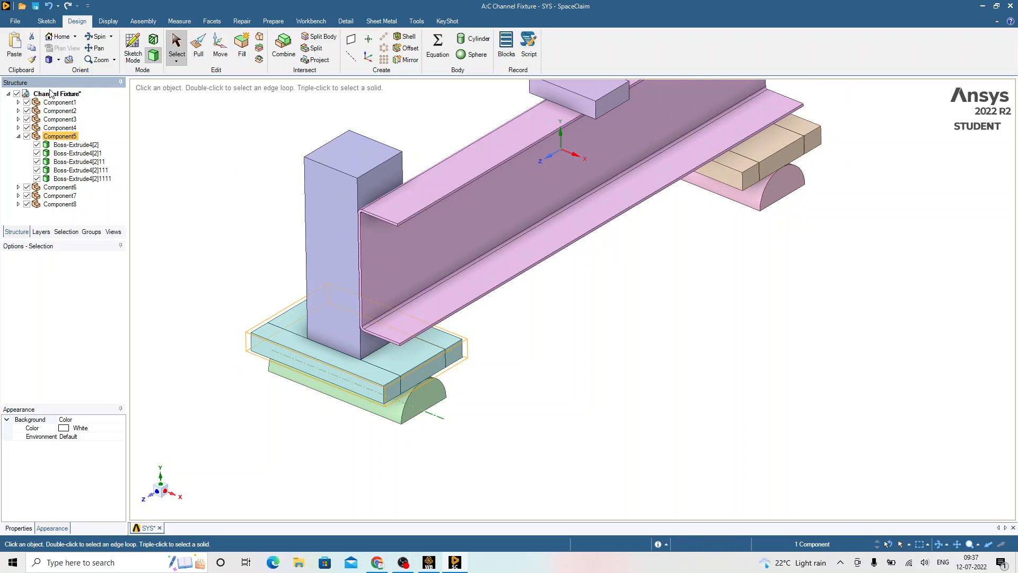
click(52, 120)
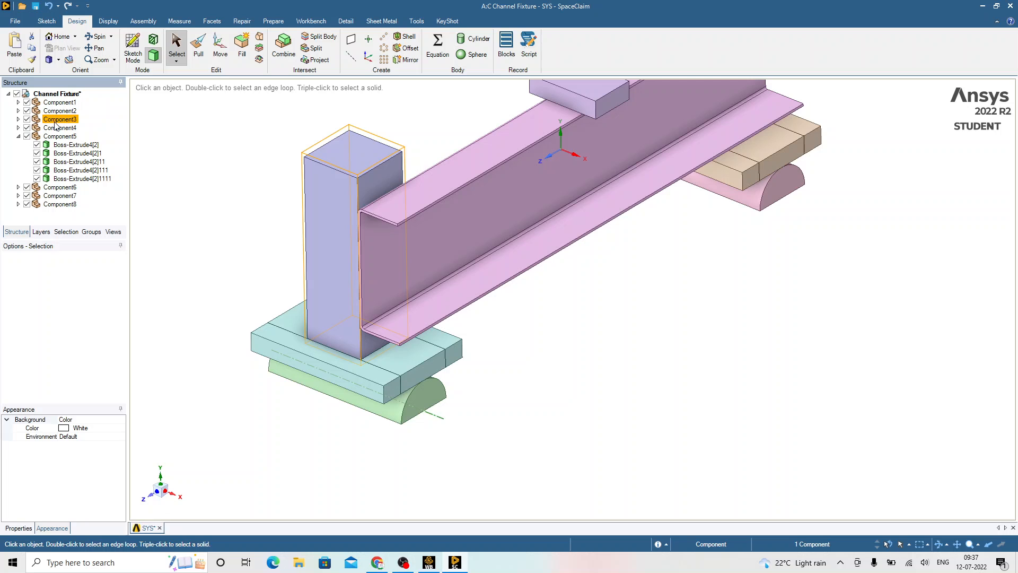
click(19, 120)
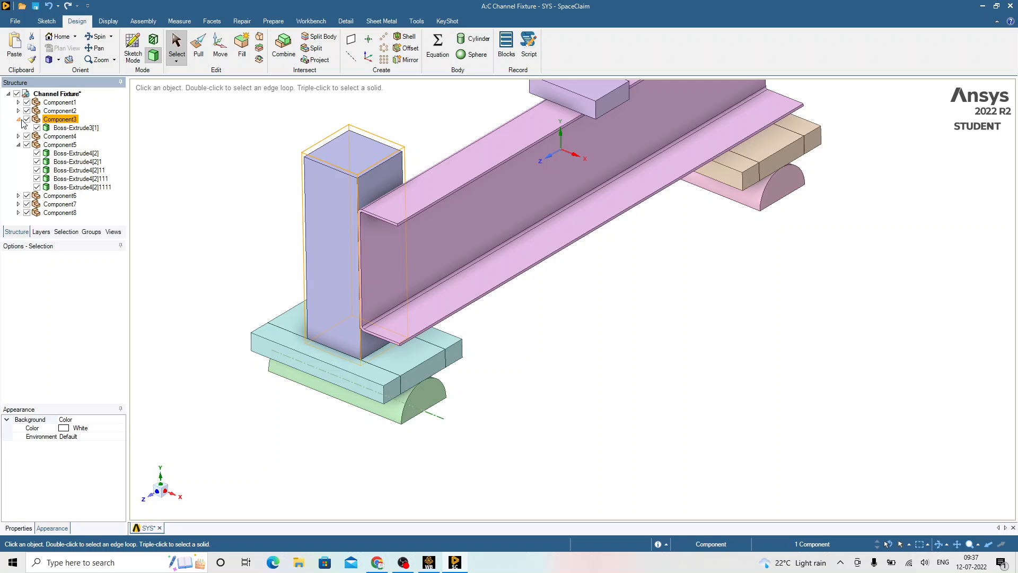
click(68, 129)
click(74, 128)
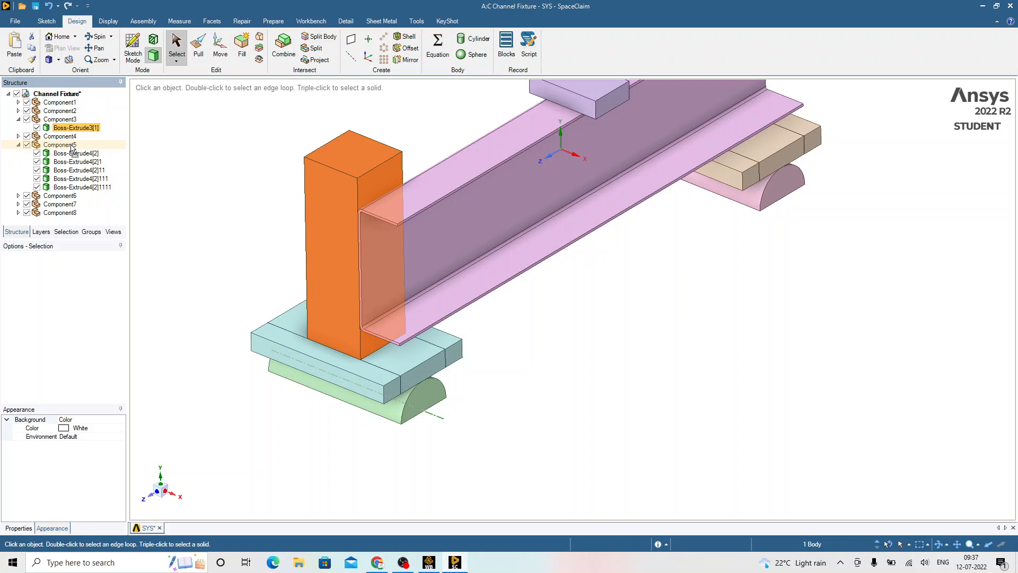
drag(74, 129, 73, 147)
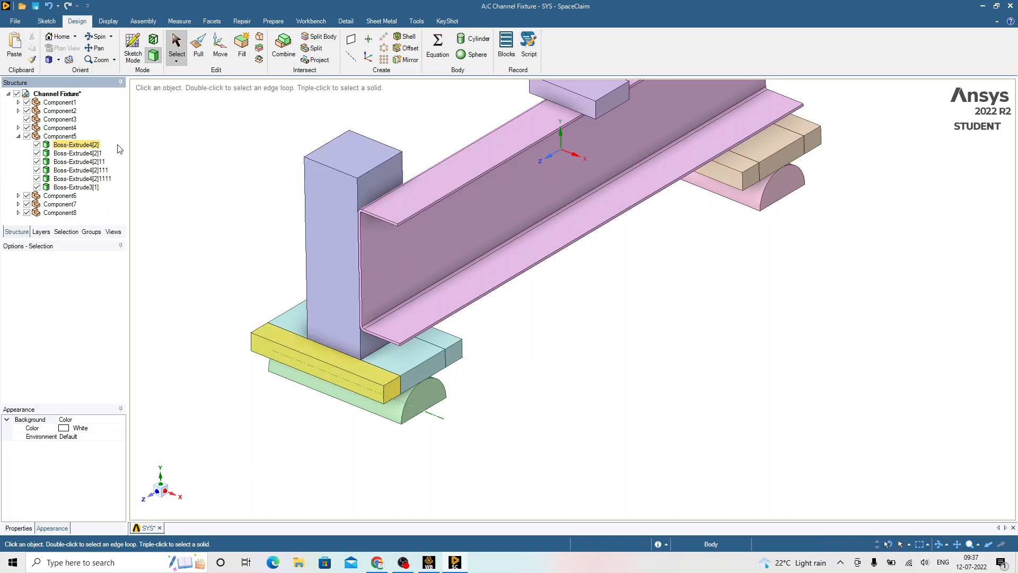
Rename Component5 as LHS Pillar and hide it
click(60, 136)
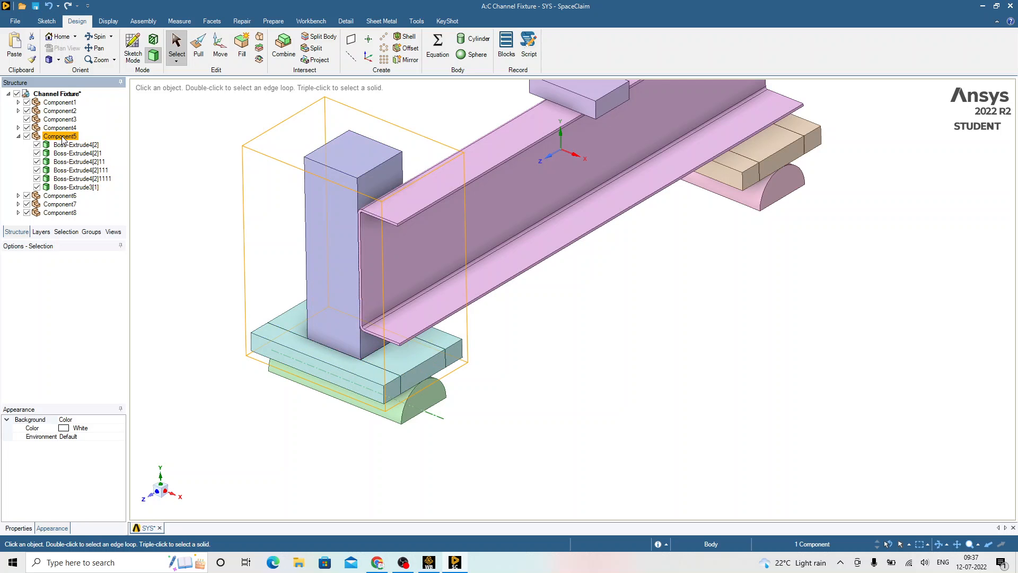
right_click(63, 138)
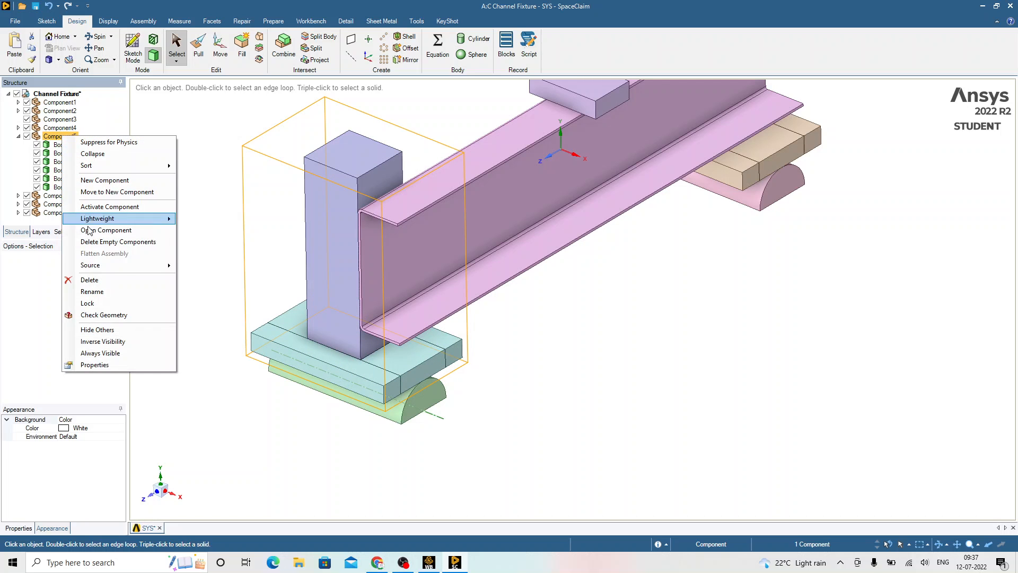
click(103, 293)
text(LHS Pi)
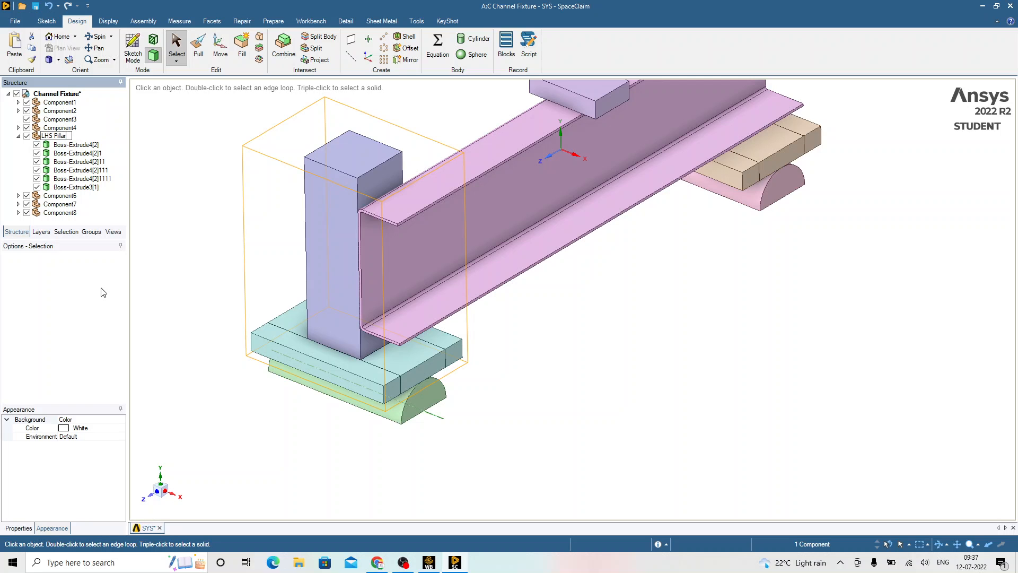
text(llar)
key(Return)
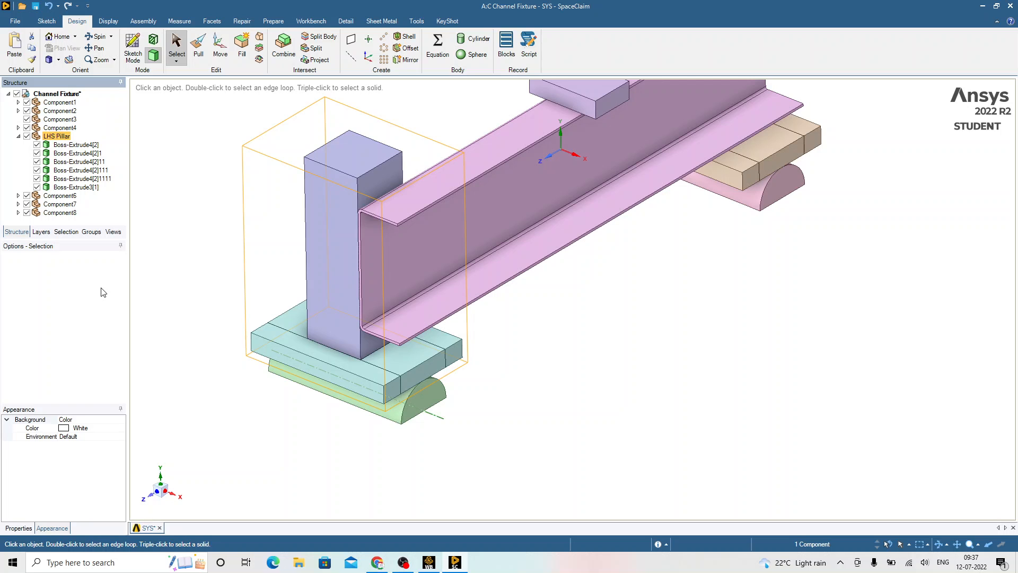
click(26, 137)
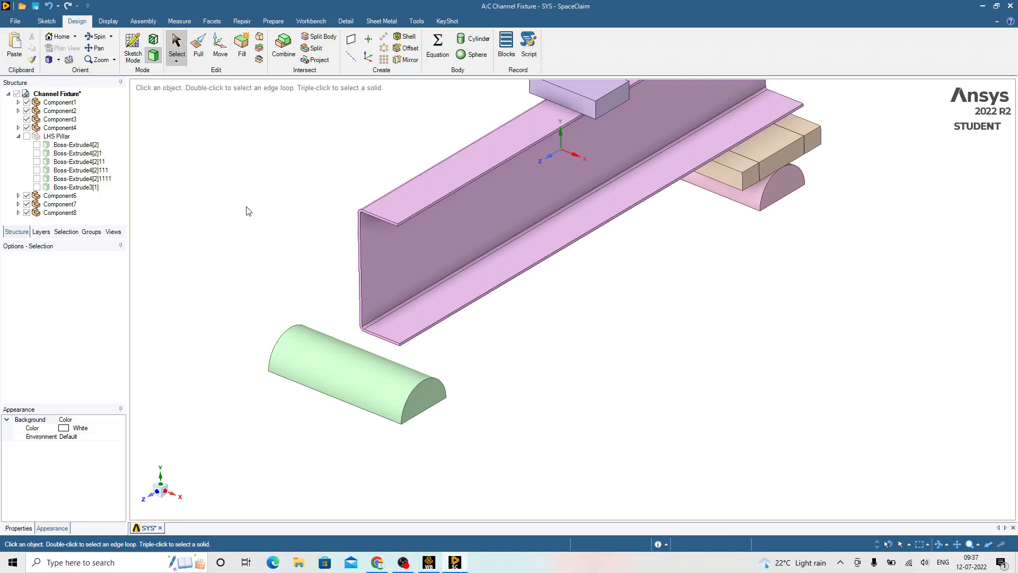
scroll(265, 228, down, 3)
Move the channel body Shell1 out of Component1 to the top level of Channel Fixture
click(66, 102)
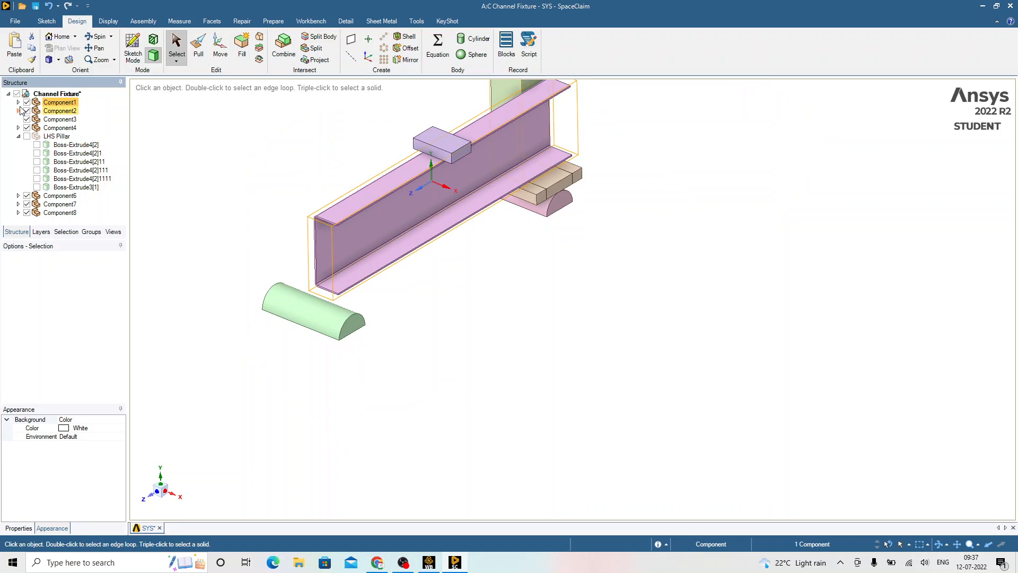
click(18, 102)
click(59, 113)
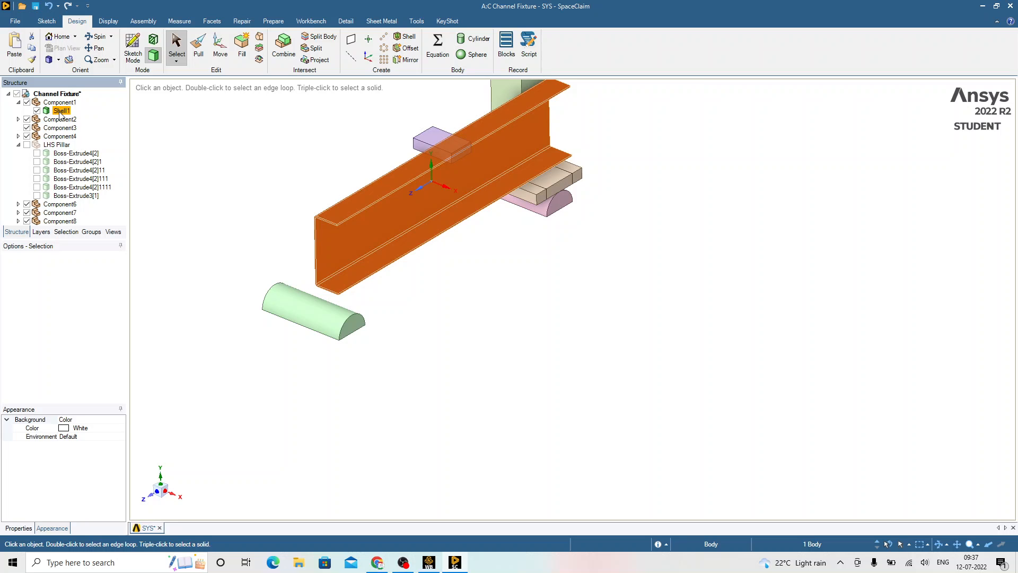
click(63, 104)
click(65, 110)
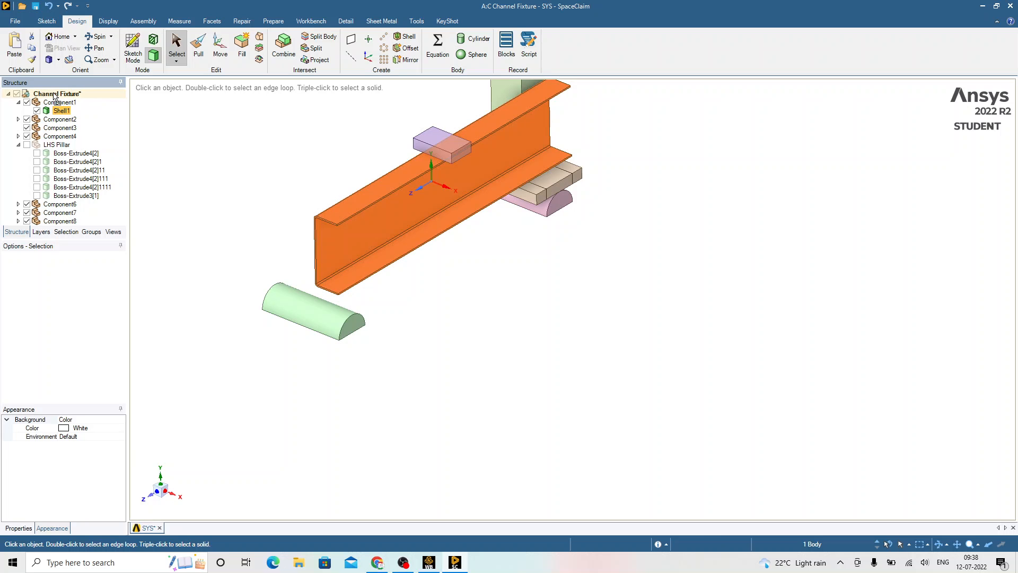
drag(55, 97, 55, 95)
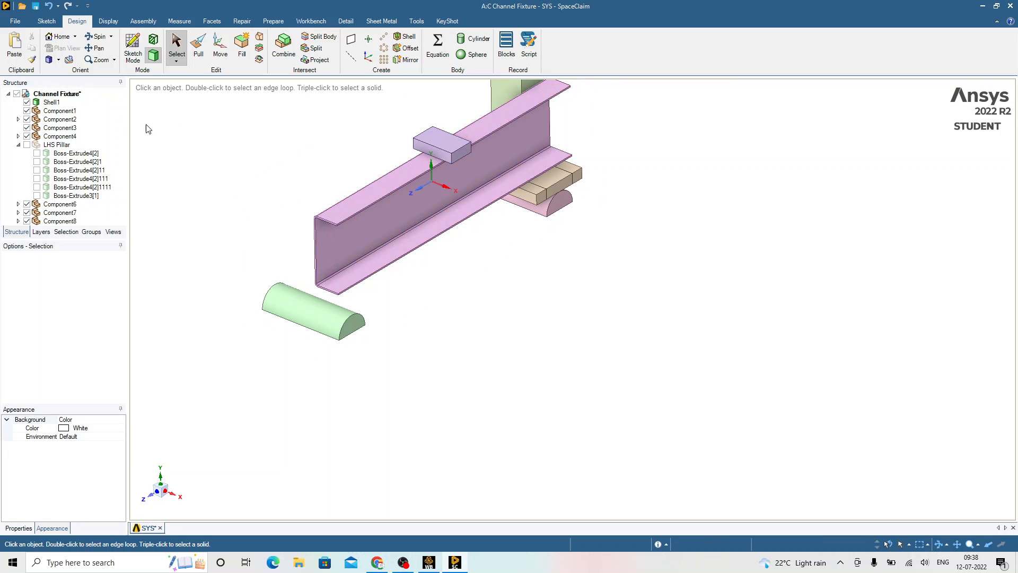
Delete the empty components from the Channel Fixture assembly
click(53, 95)
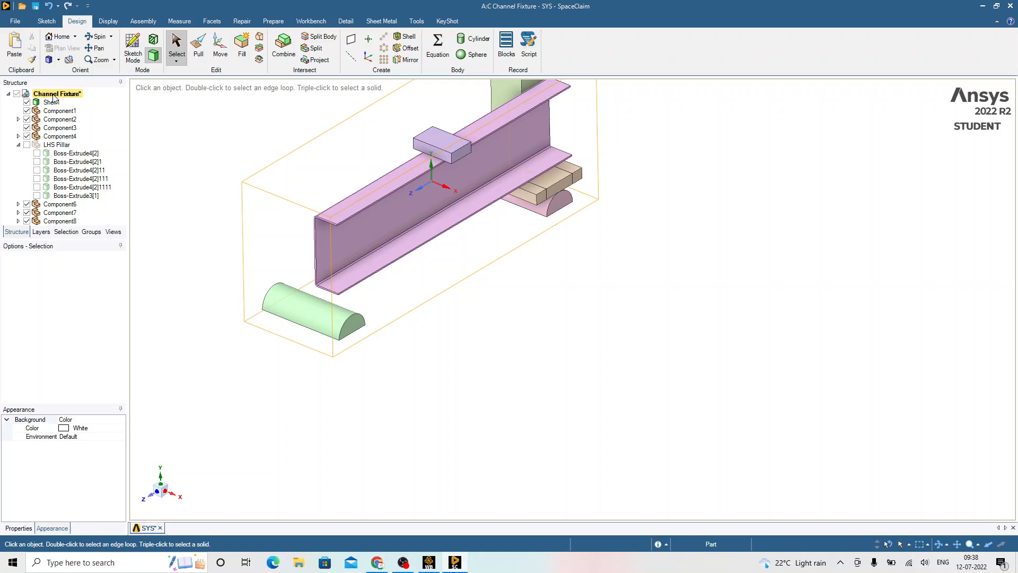
click(55, 111)
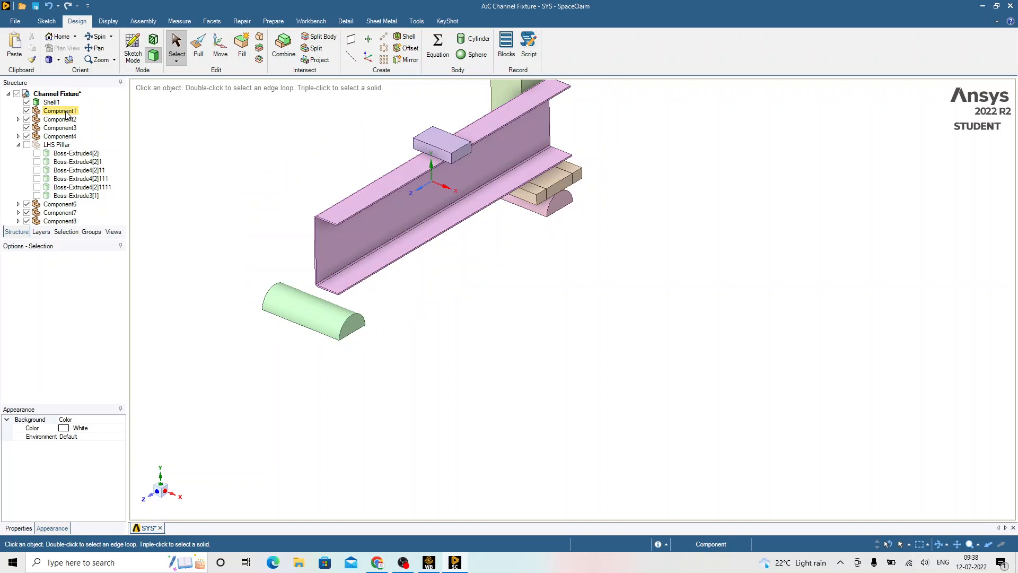
click(54, 95)
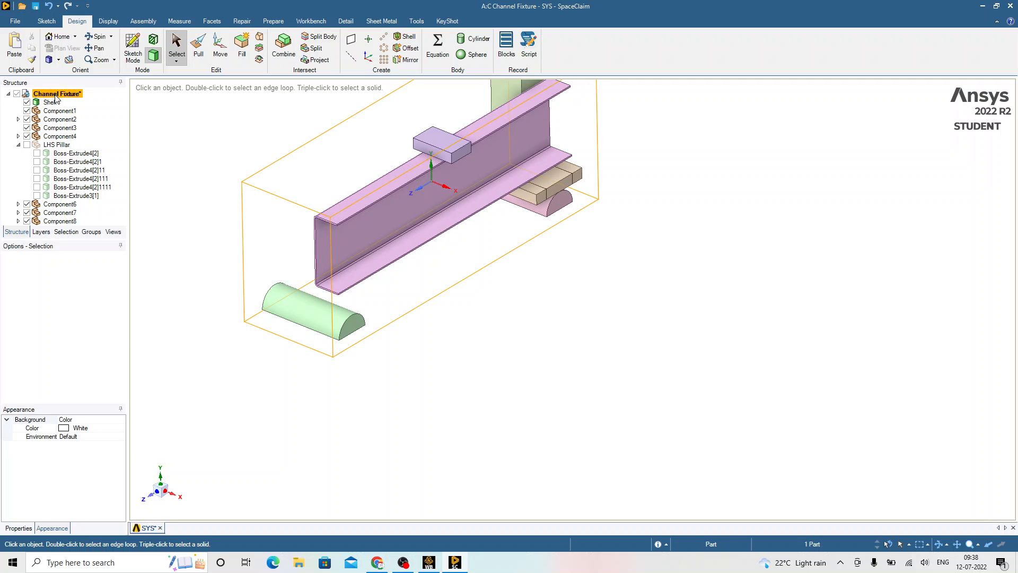
right_click(55, 95)
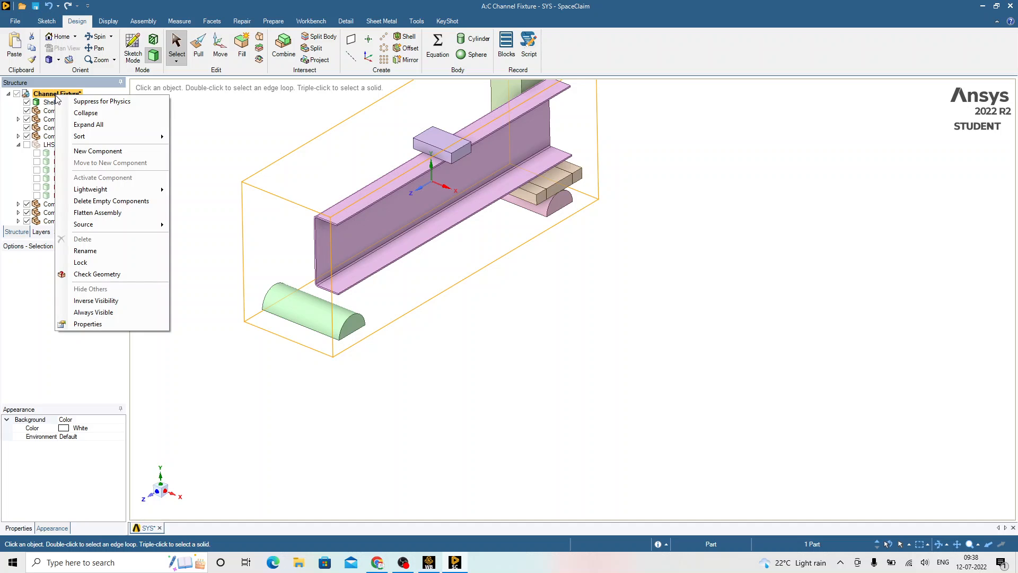
click(93, 202)
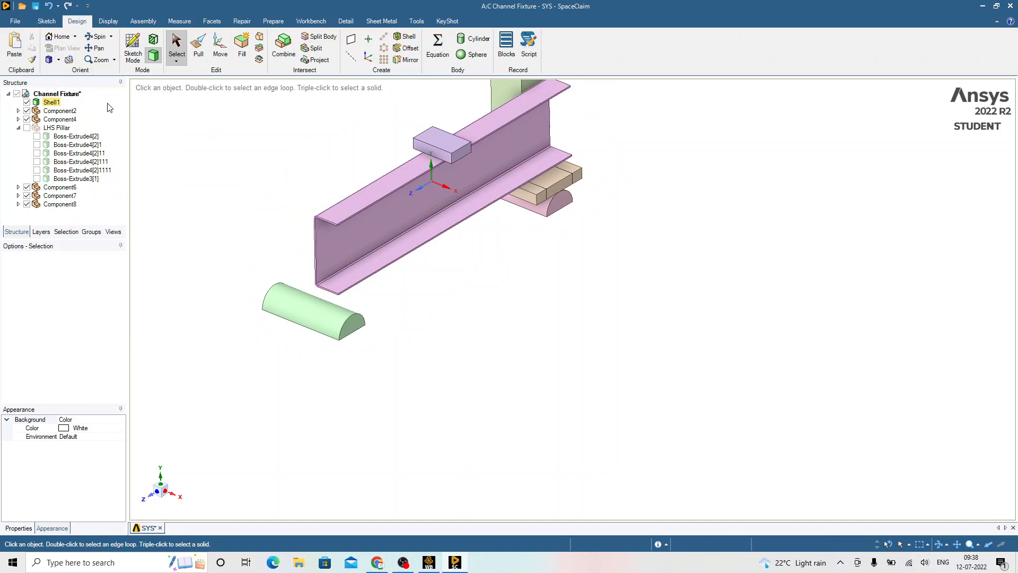
click(53, 111)
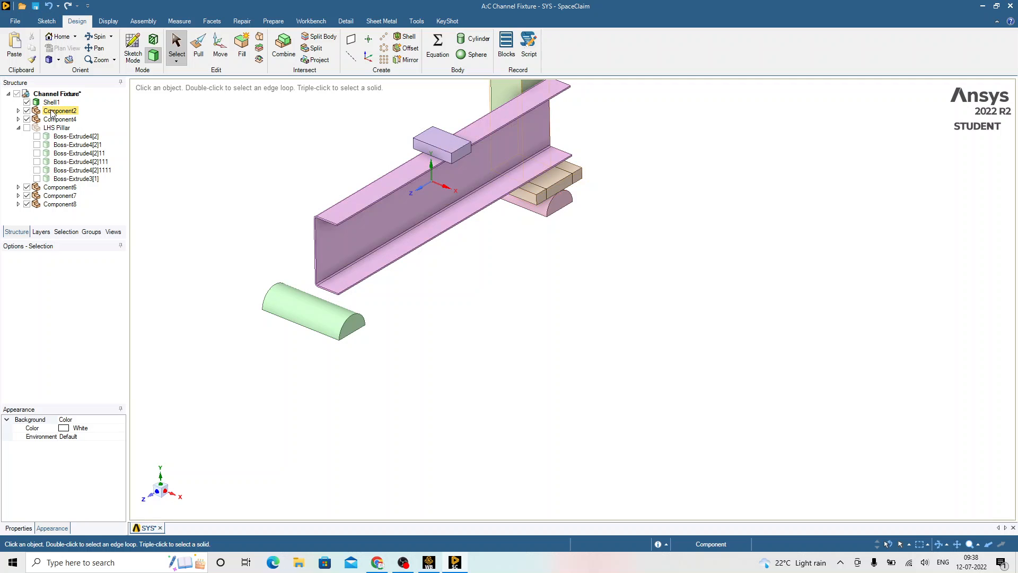
Move the far post body Boss-Extrude3[2] from Component2 into Component4 with the split base plate bodies
scroll(205, 221, down, 2)
scroll(414, 123, up, 2)
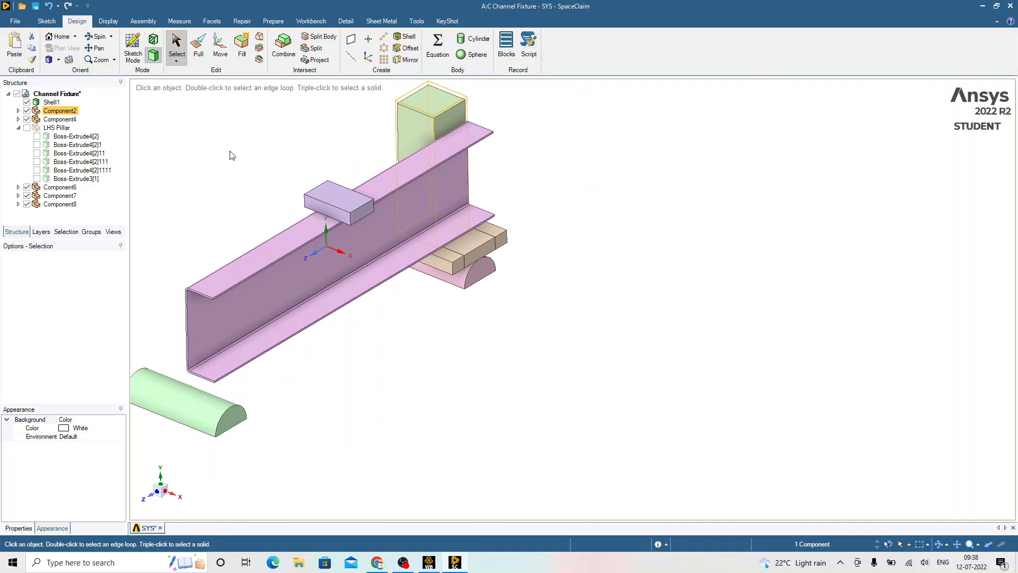
click(19, 111)
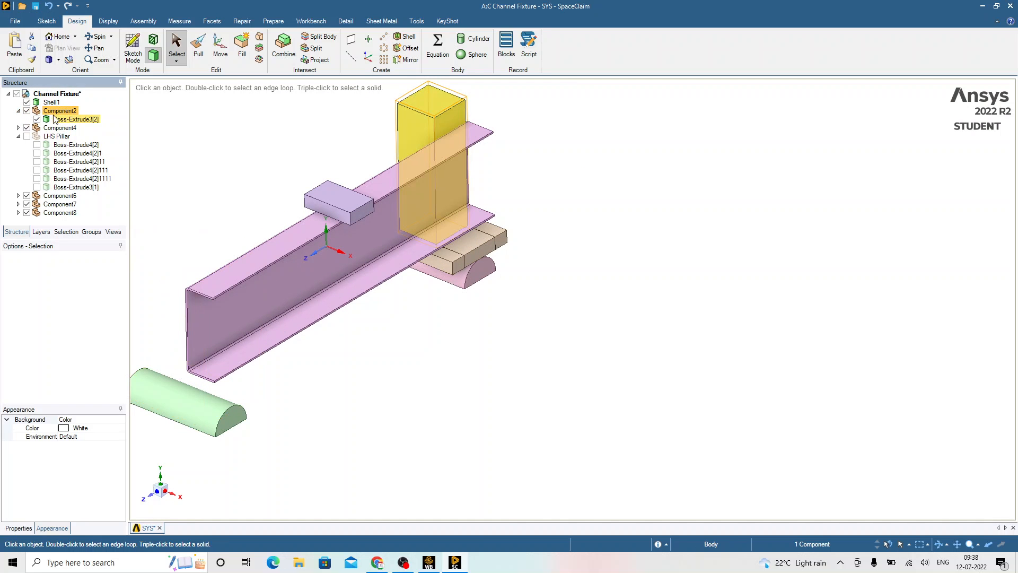
click(75, 119)
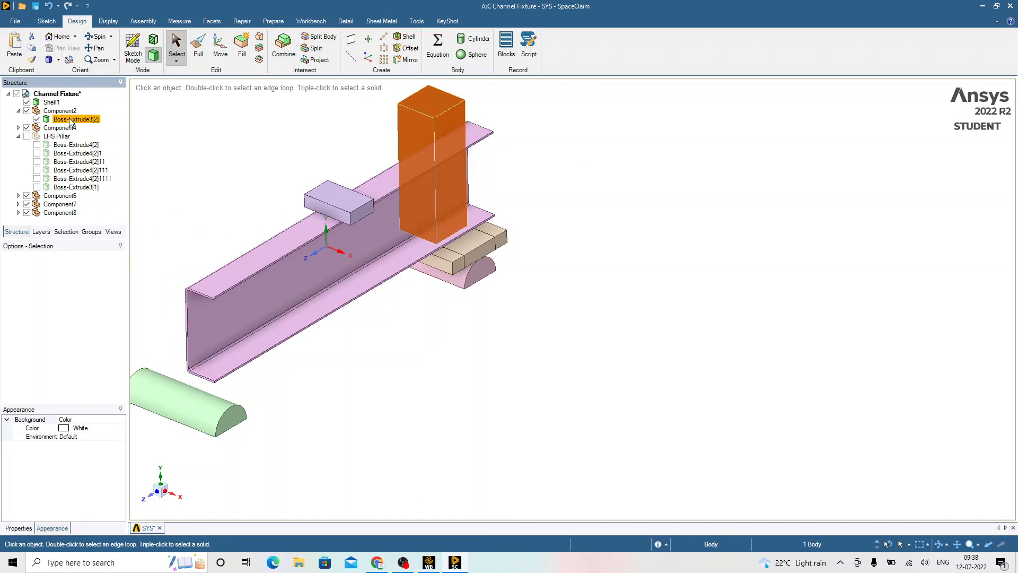
click(58, 204)
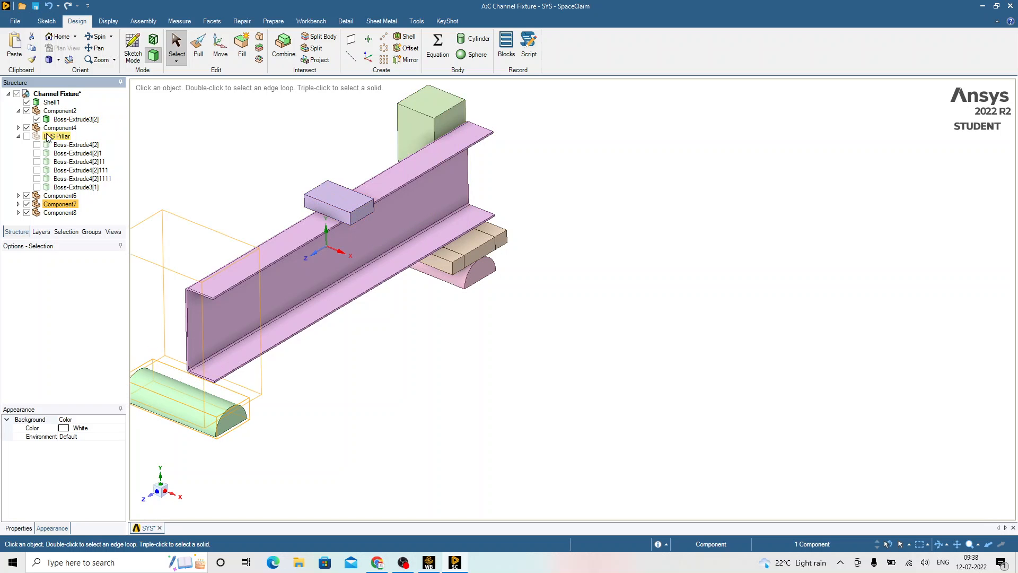
click(18, 129)
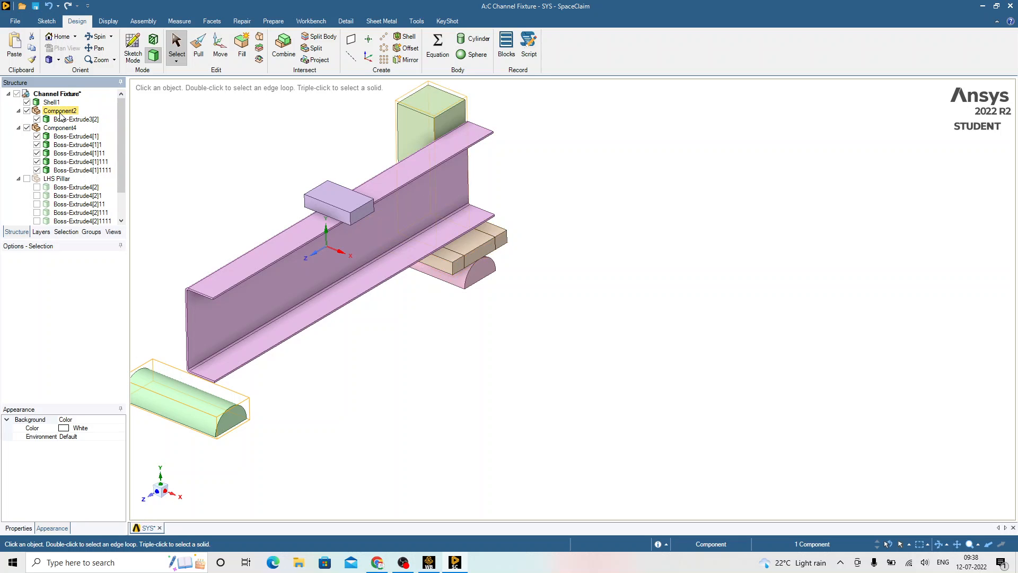
click(64, 122)
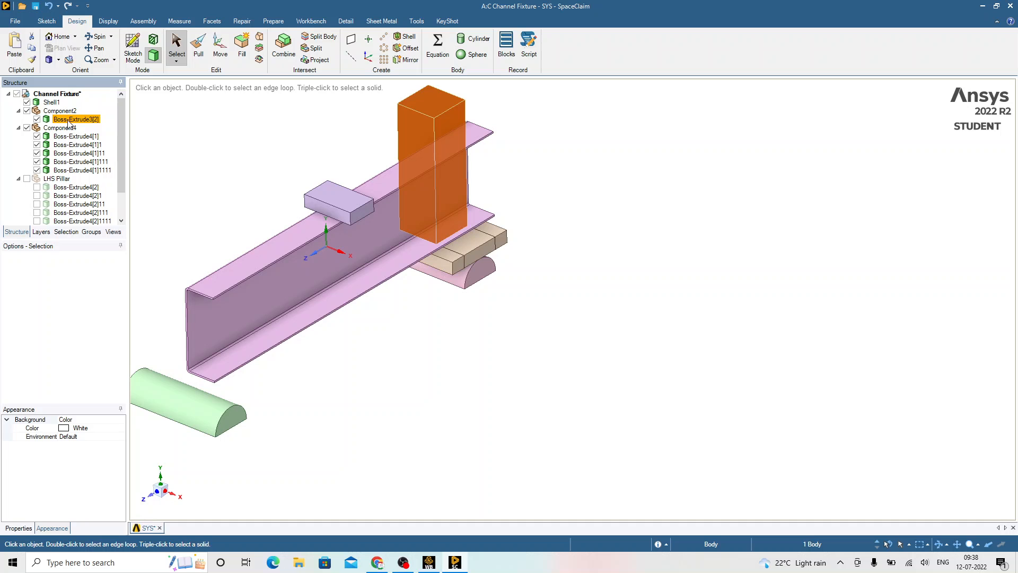
drag(68, 122, 62, 126)
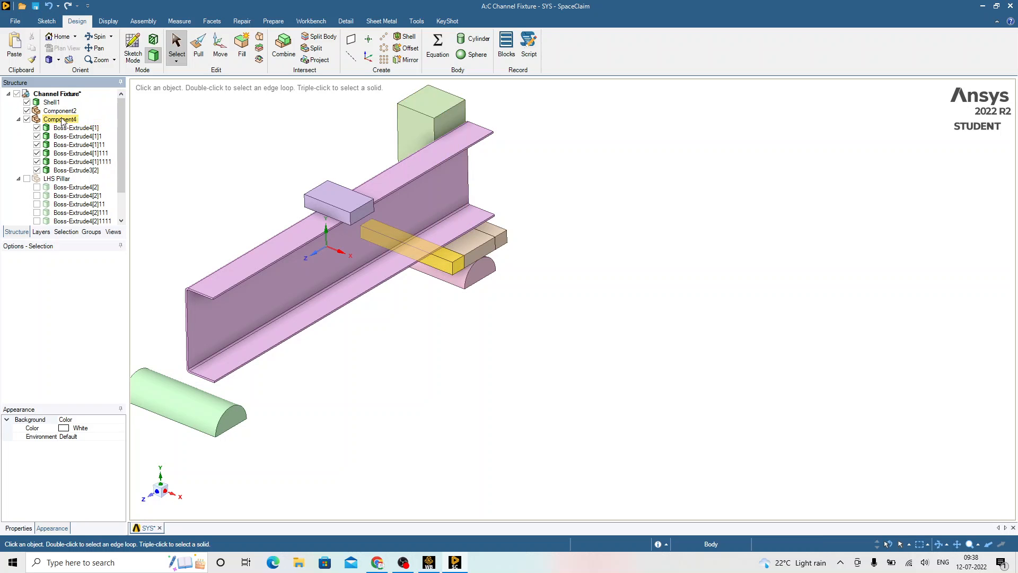
Delete the emptied Component2 by removing all empty components from the Channel Fixture assembly
click(56, 94)
right_click(55, 95)
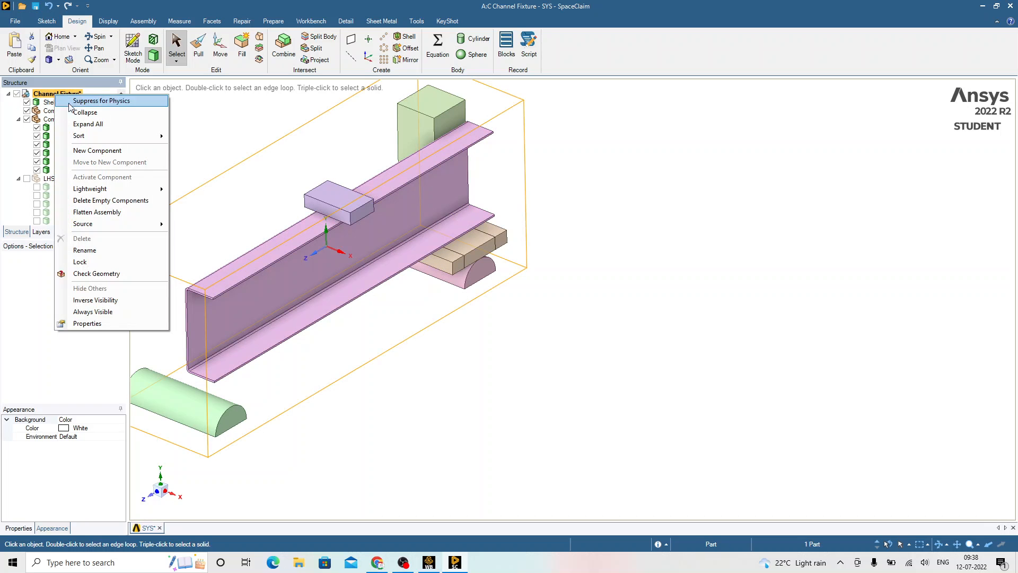
click(109, 202)
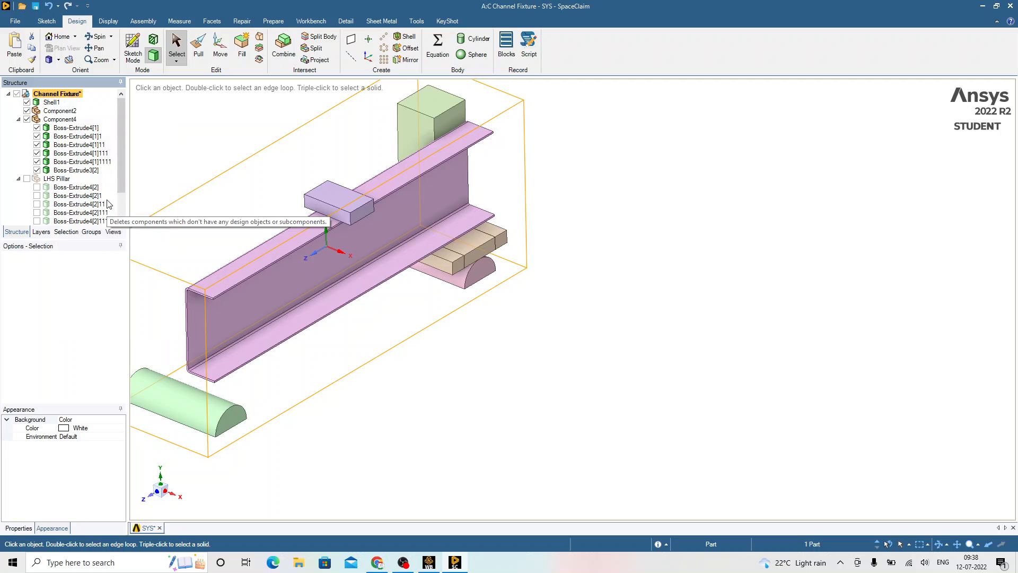
click(161, 144)
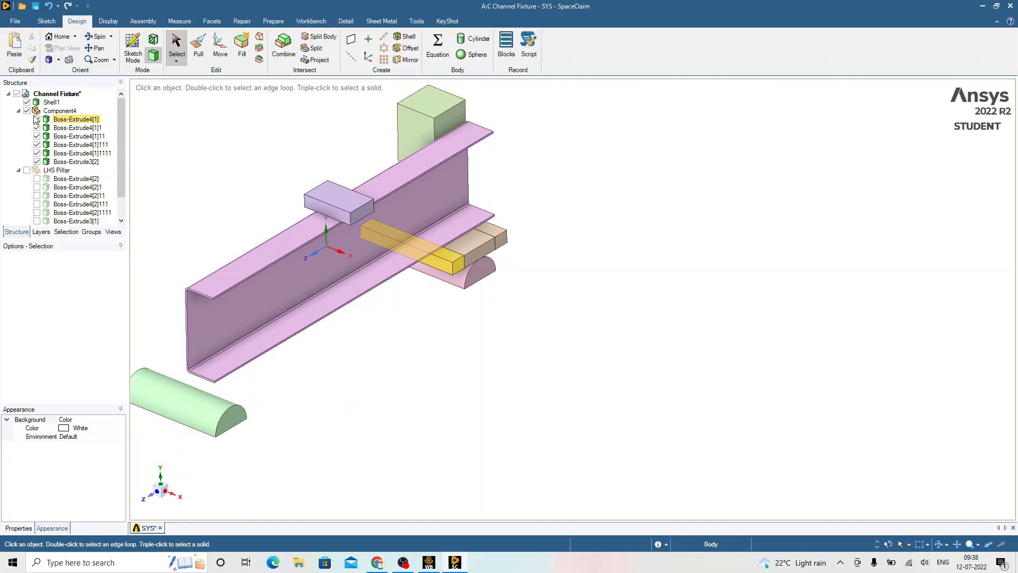
Rename Component4 as RHS Pillar
click(57, 112)
right_click(57, 113)
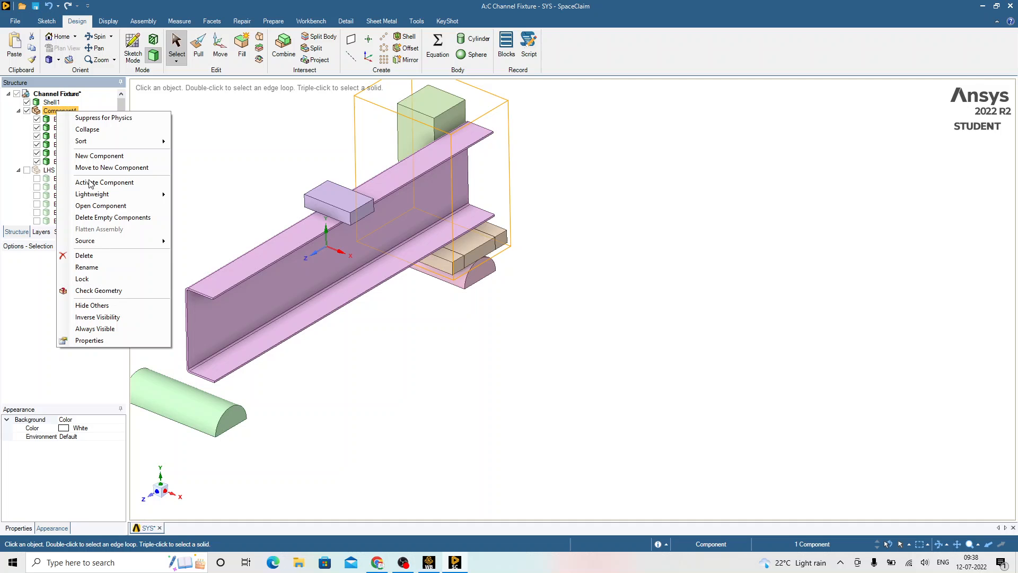
click(109, 262)
text(RHS )
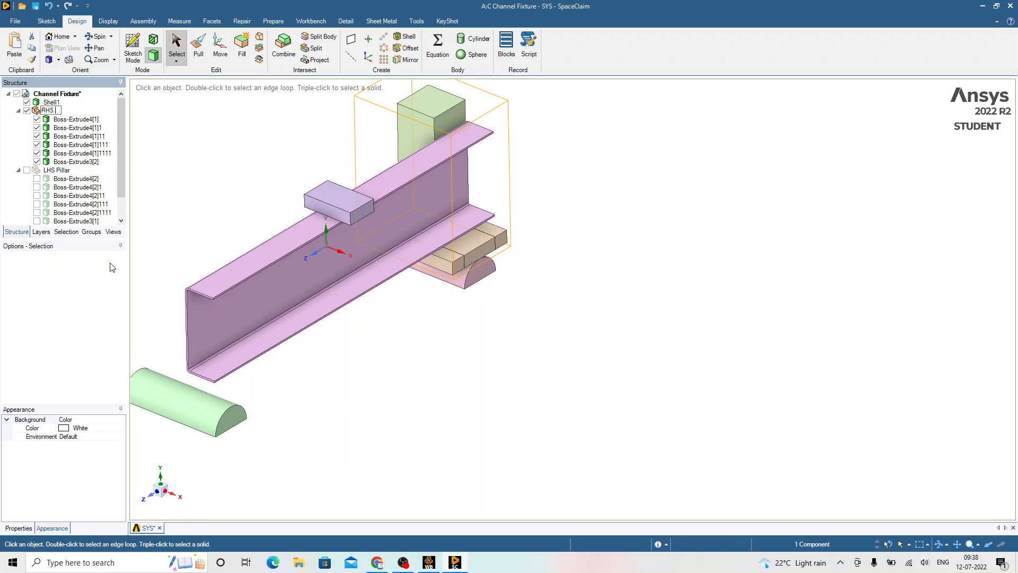
text(Pillar)
key(Return)
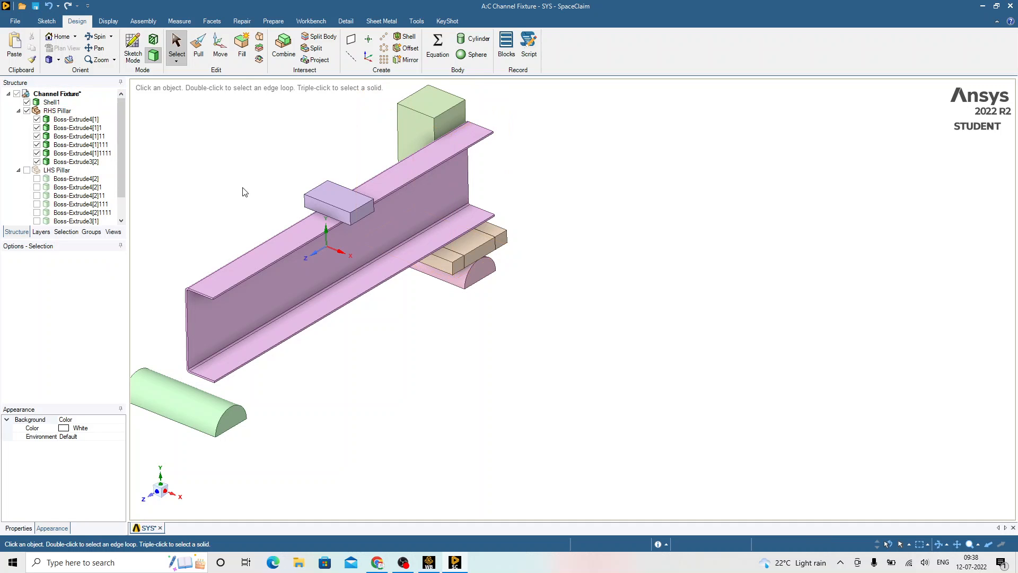
Show the hidden LHS Pillar component and collapse both pillar components in the structure tree
click(27, 171)
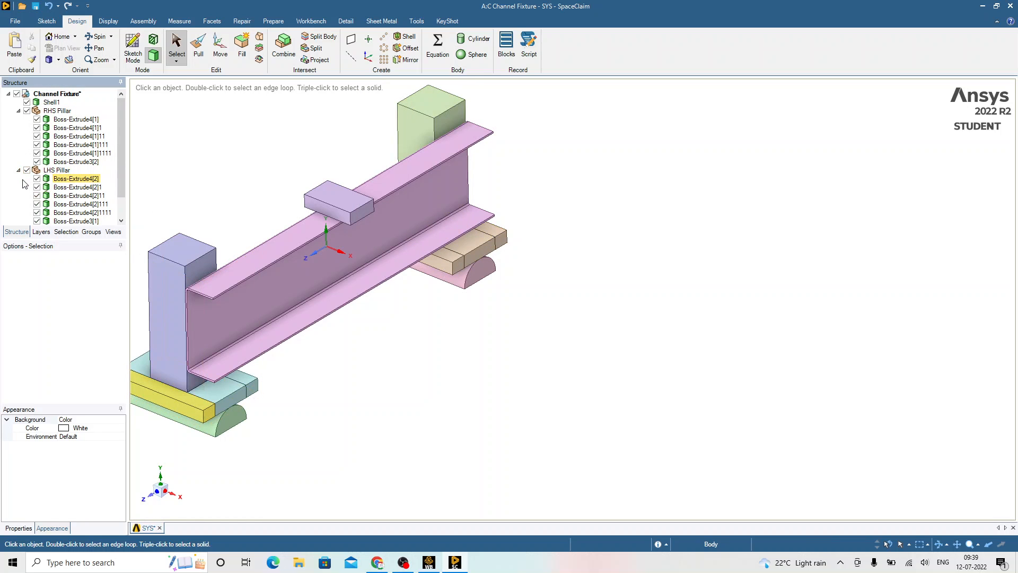
click(19, 170)
click(19, 111)
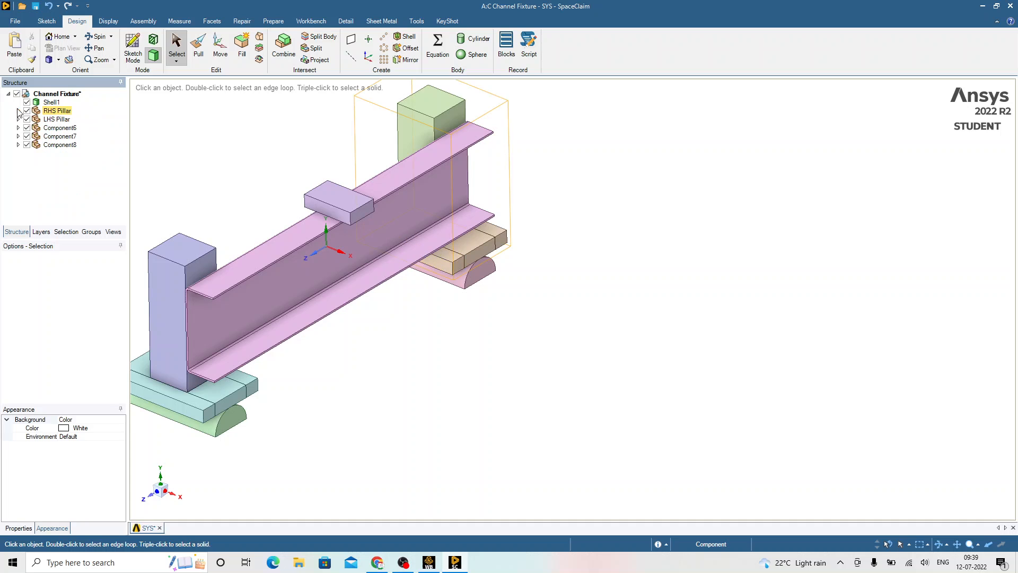
Move Boss-Extrude2[1], Boss-Extrude2[2] and Boss-Extrude5 to the top level of Channel Fixture and delete the emptied components
click(53, 129)
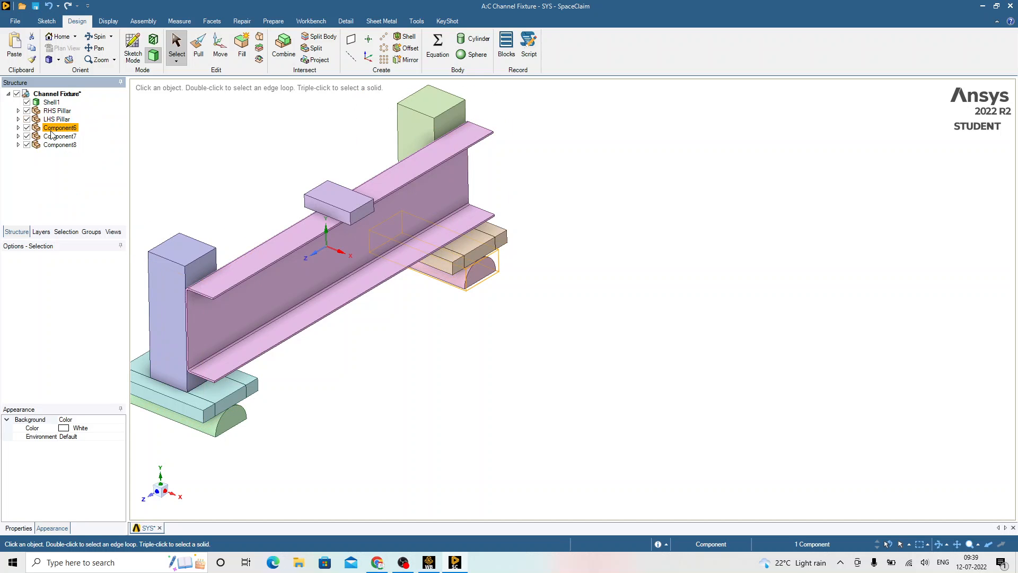
click(19, 128)
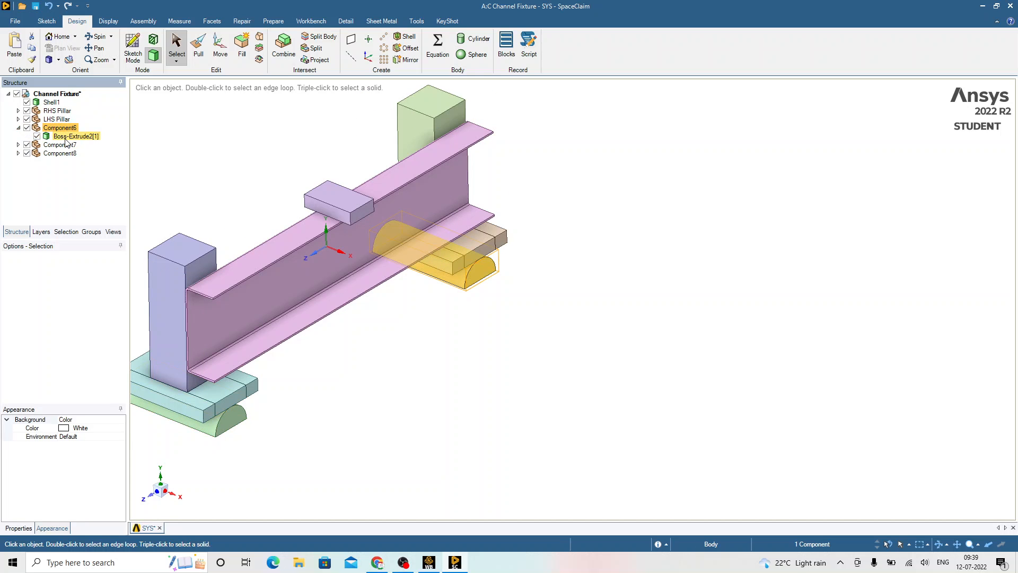
drag(66, 137, 52, 95)
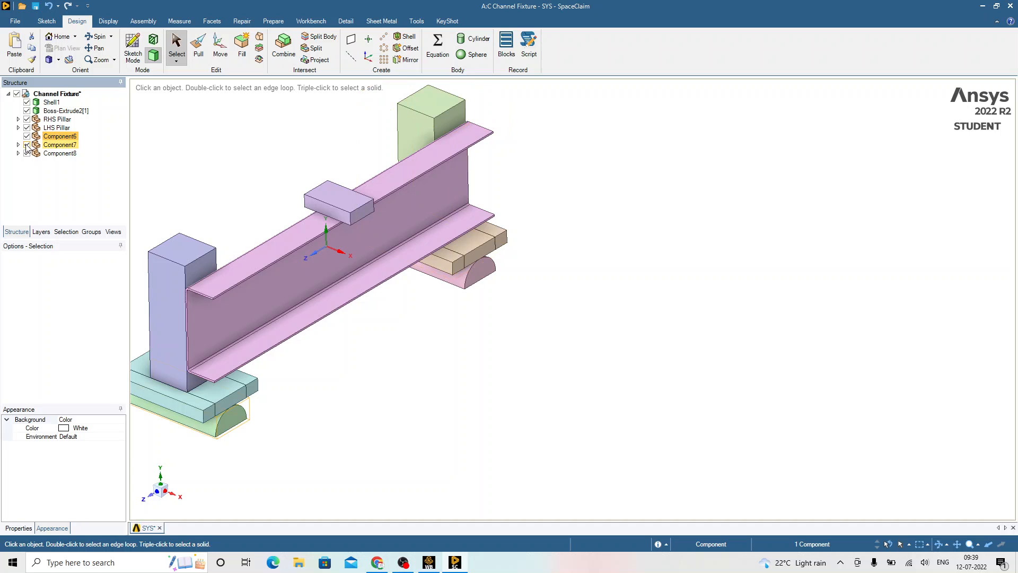
click(18, 145)
drag(60, 155, 69, 112)
click(18, 162)
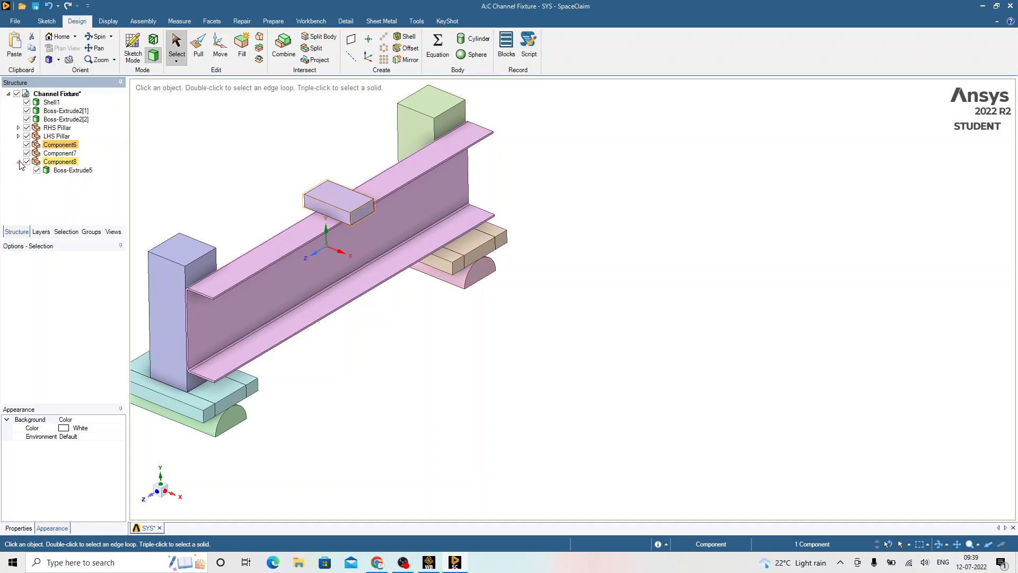
click(66, 170)
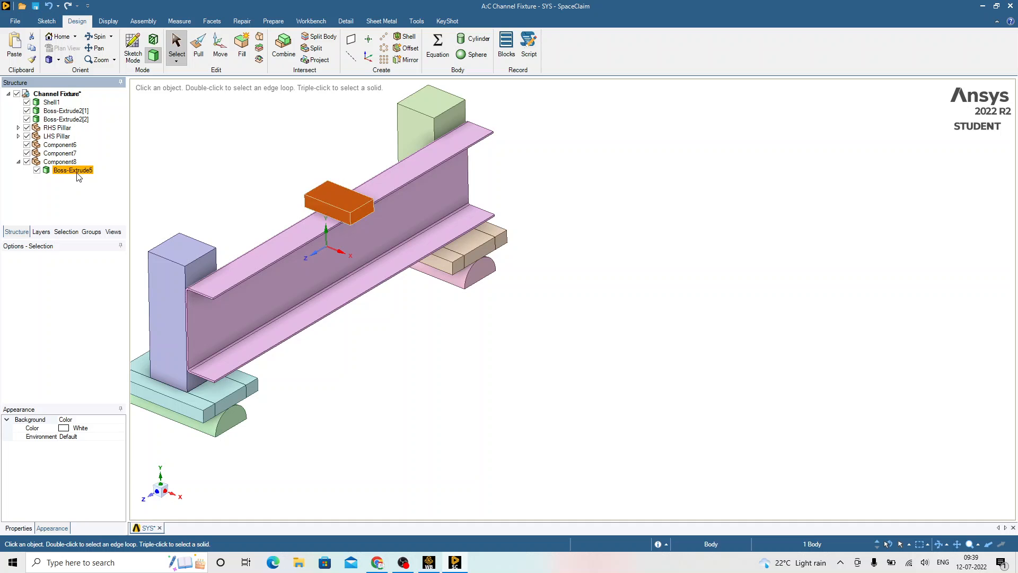
click(74, 98)
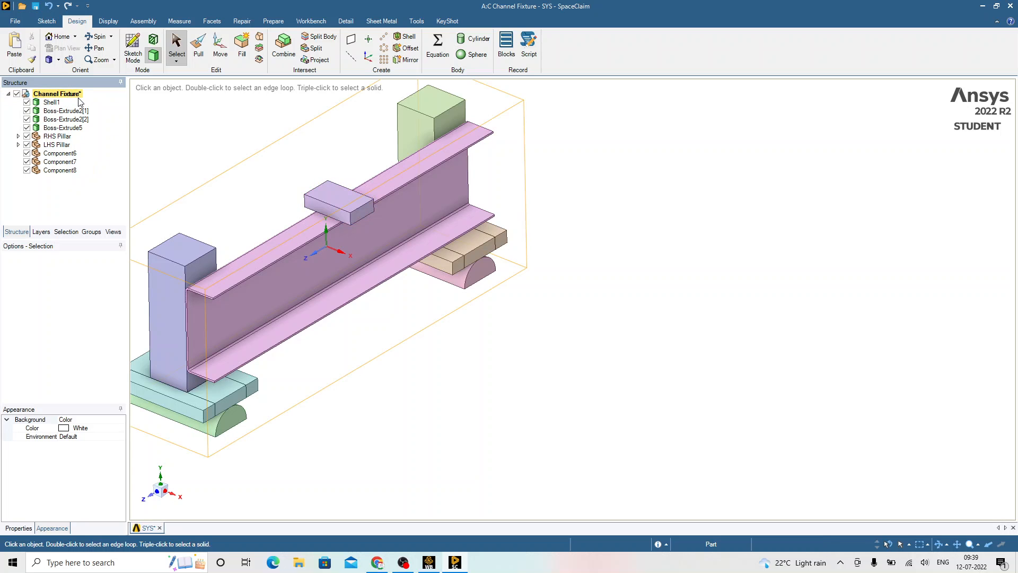
right_click(75, 99)
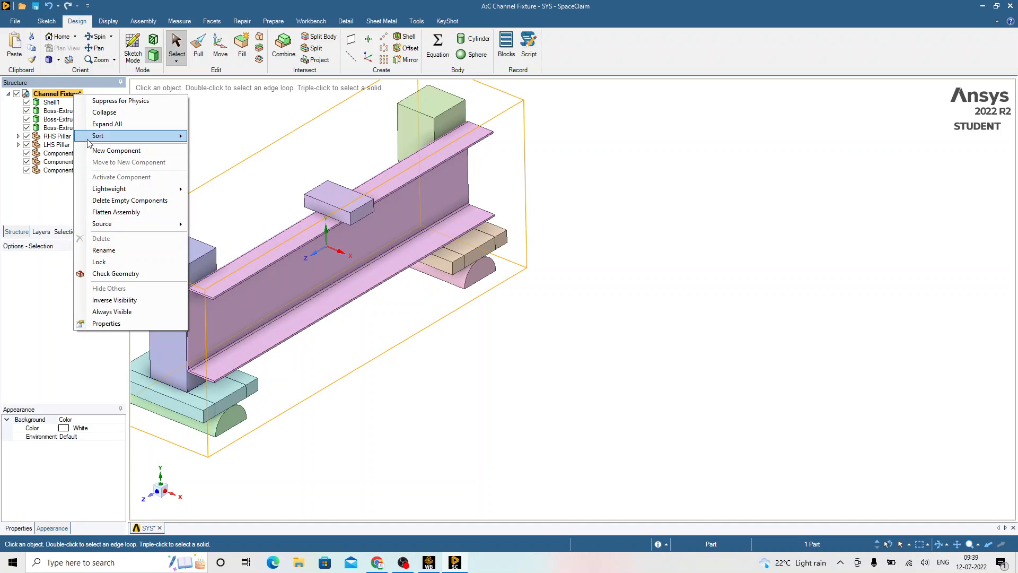
click(107, 202)
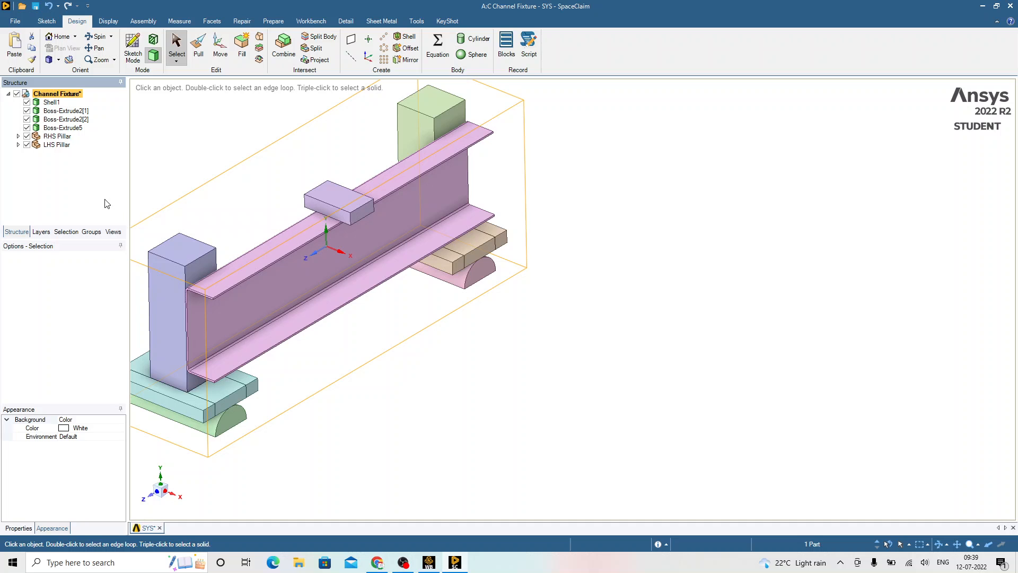
Rename the channel body Shell1 as C Channel
click(52, 102)
right_click(51, 104)
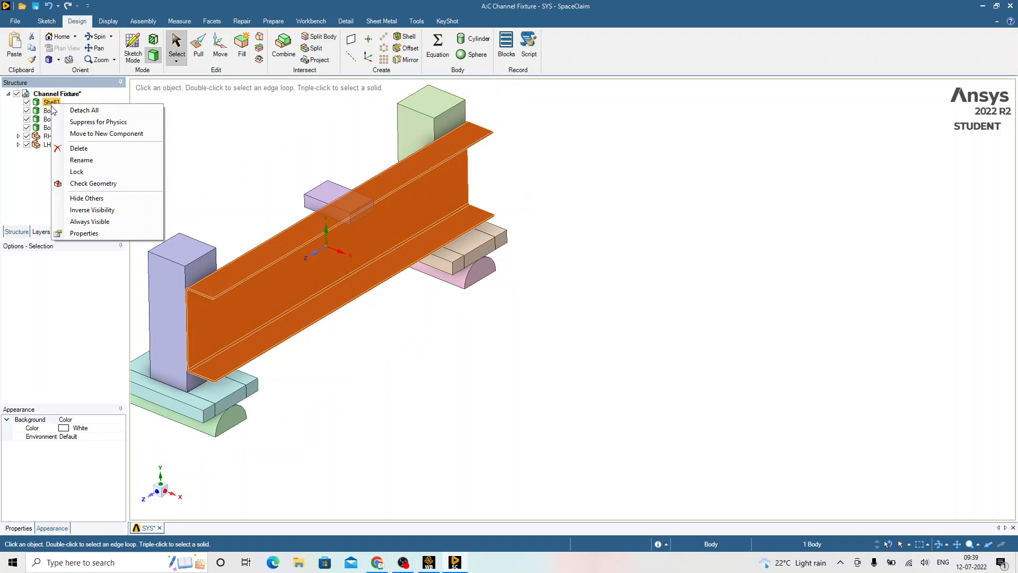
click(92, 164)
text(C Channel)
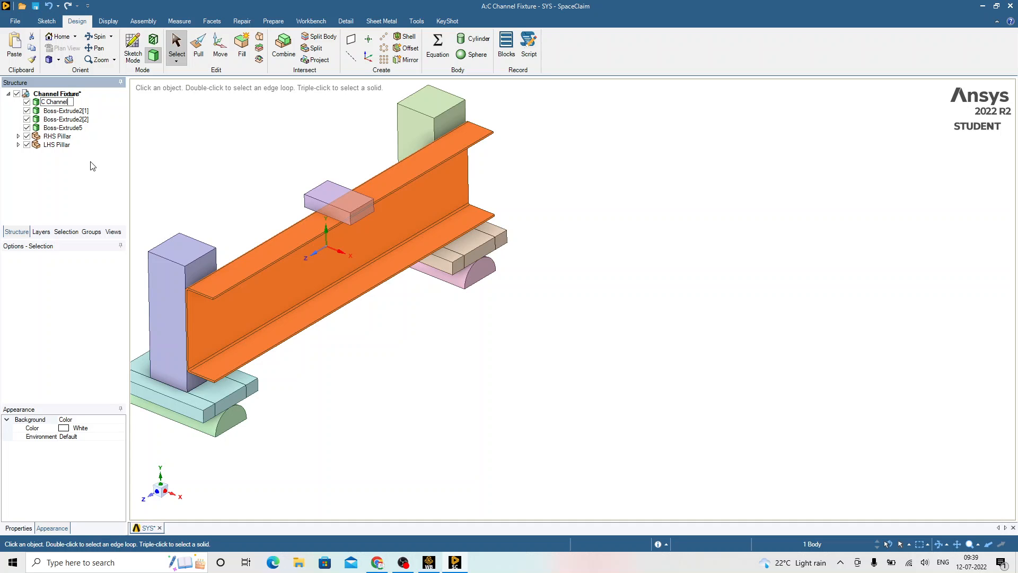
key(Return)
Rename the far half-round body Boss-Extrude2[1] as RHS Support
click(79, 111)
right_click(81, 110)
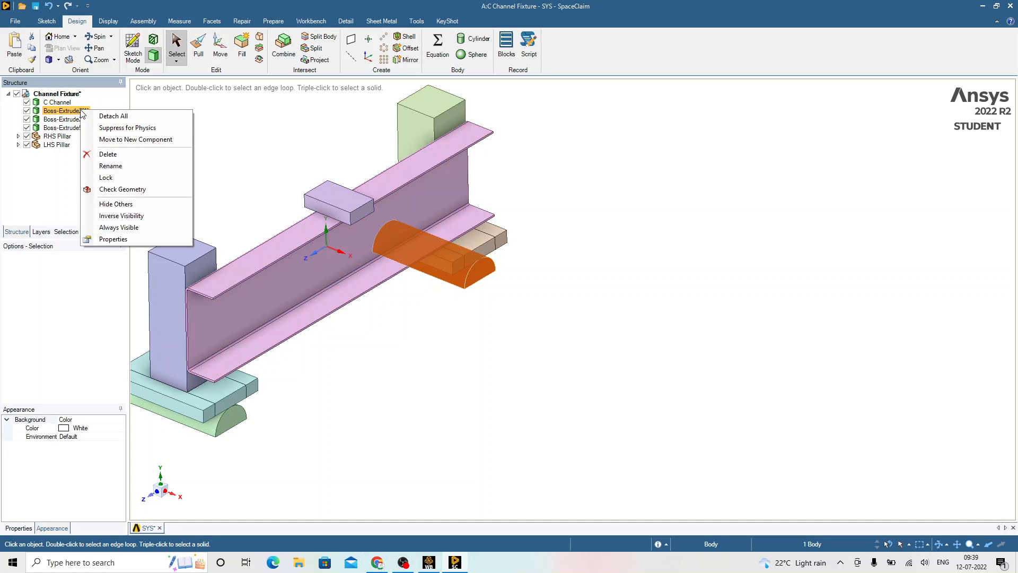
click(115, 166)
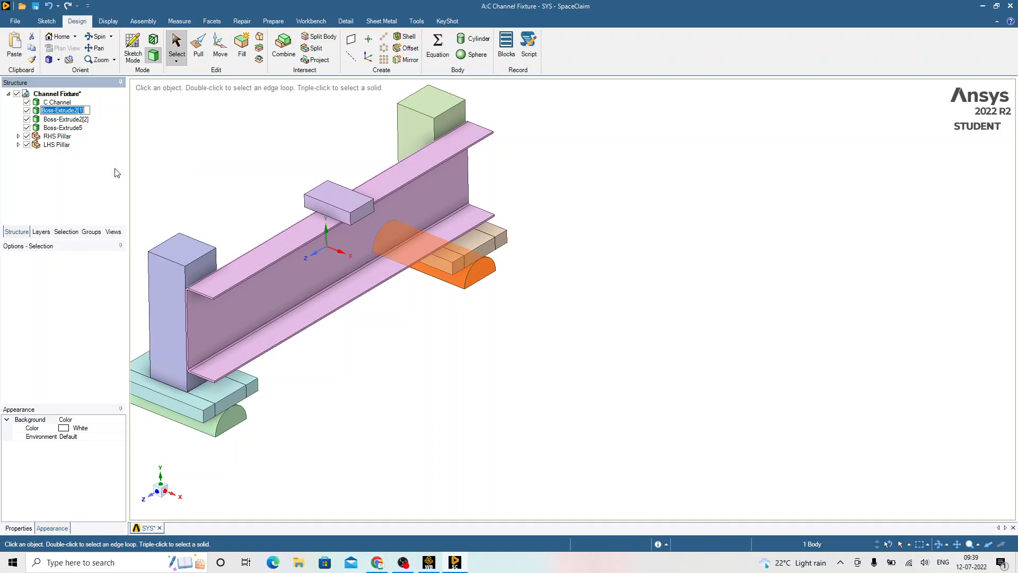
text(RHS Support)
key(Return)
Rename the near half-round body Boss-Extrude2[2] as LHS Support
click(72, 119)
right_click(86, 118)
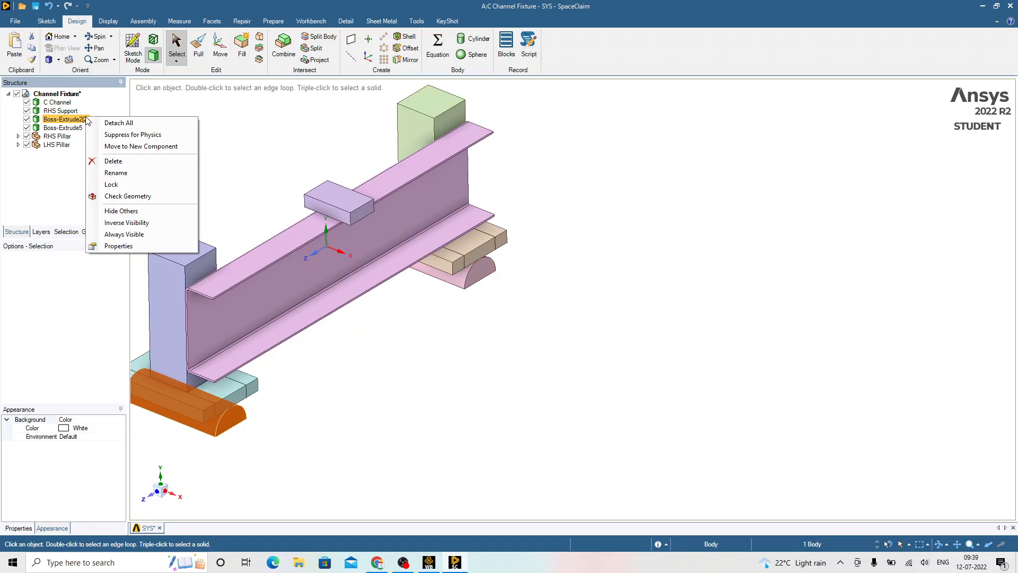
click(120, 176)
text(LHS Support)
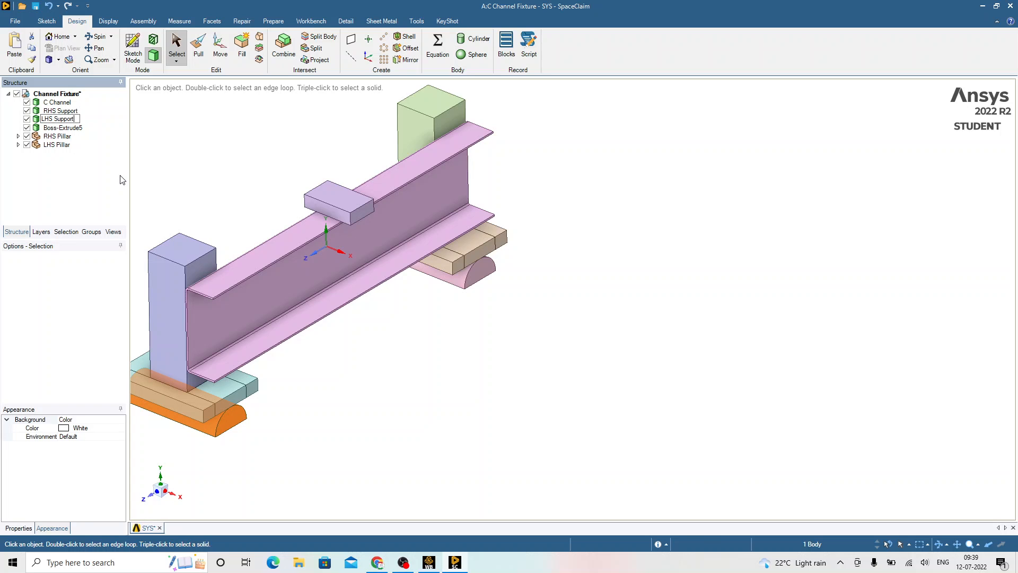
key(Return)
Rename the block body Boss-Extrude5 on top of the channel as Pusher
click(62, 127)
right_click(64, 128)
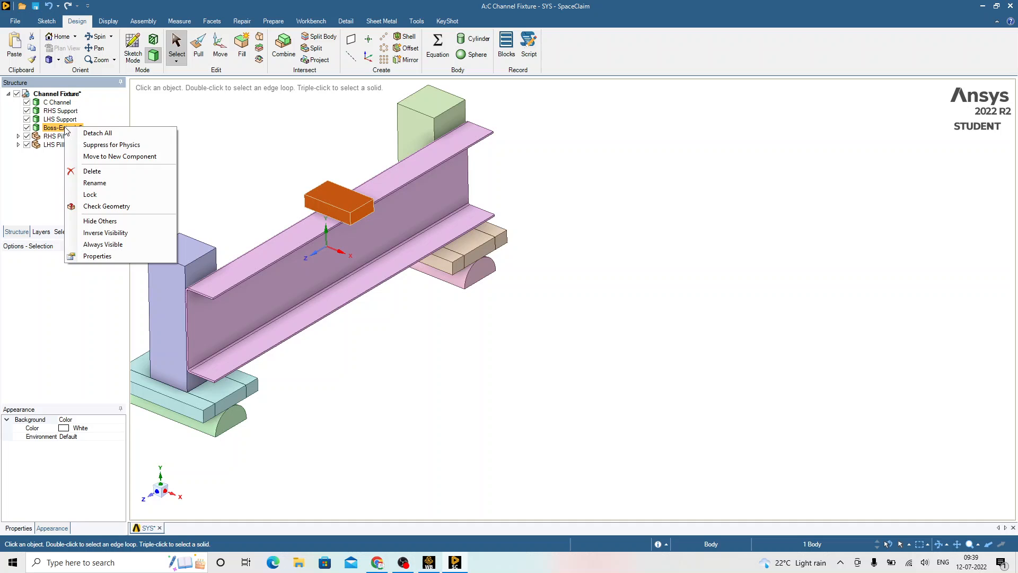
click(84, 183)
text(PUs)
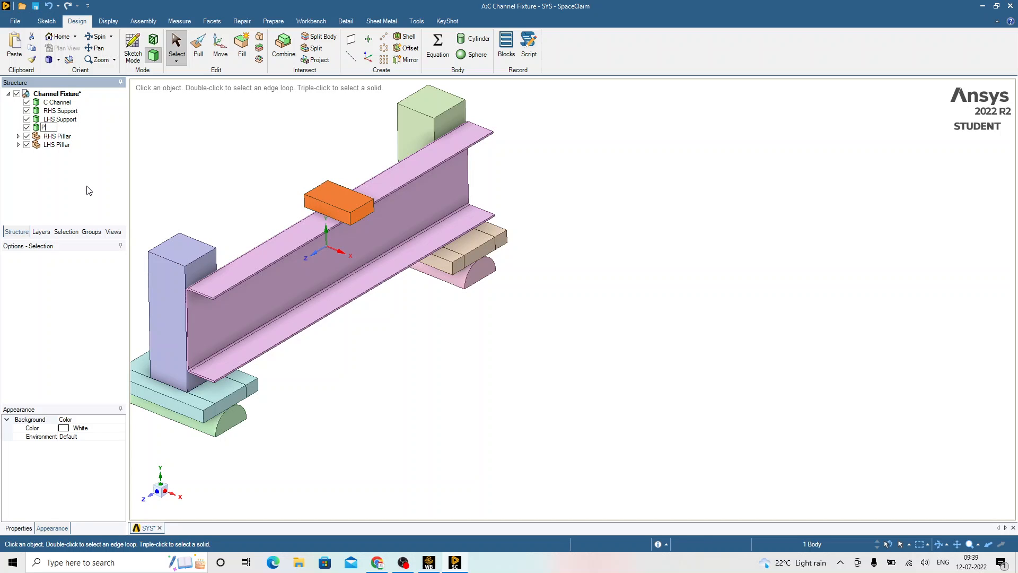
key(Return)
click(222, 161)
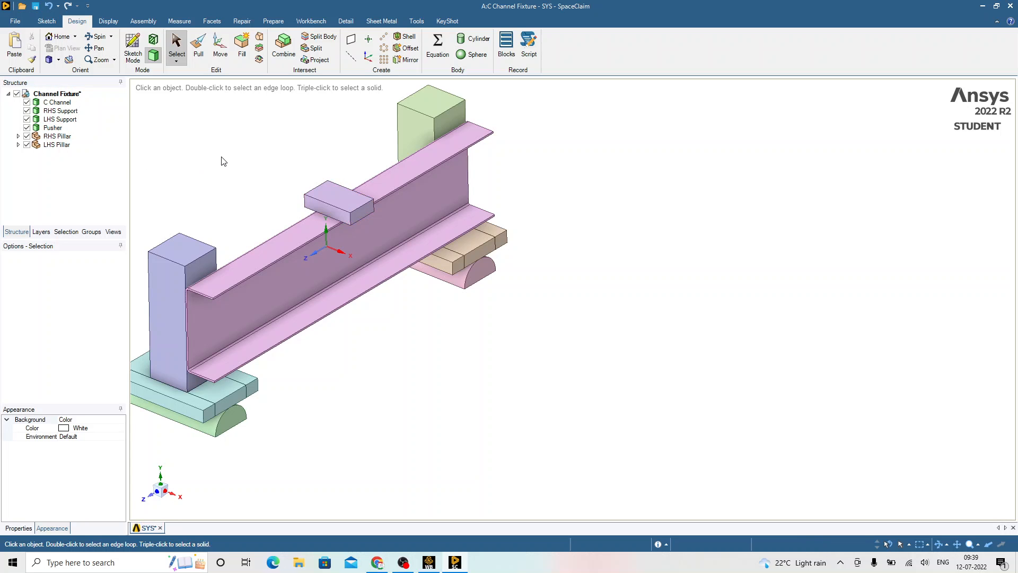
shift+middle_drag(245, 161, 438, 180)
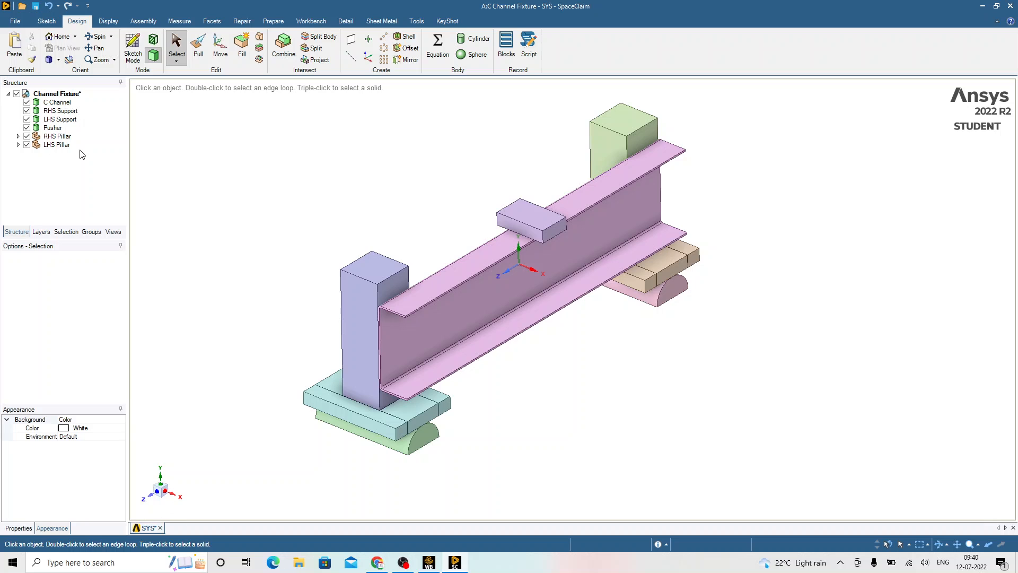
click(53, 136)
click(18, 137)
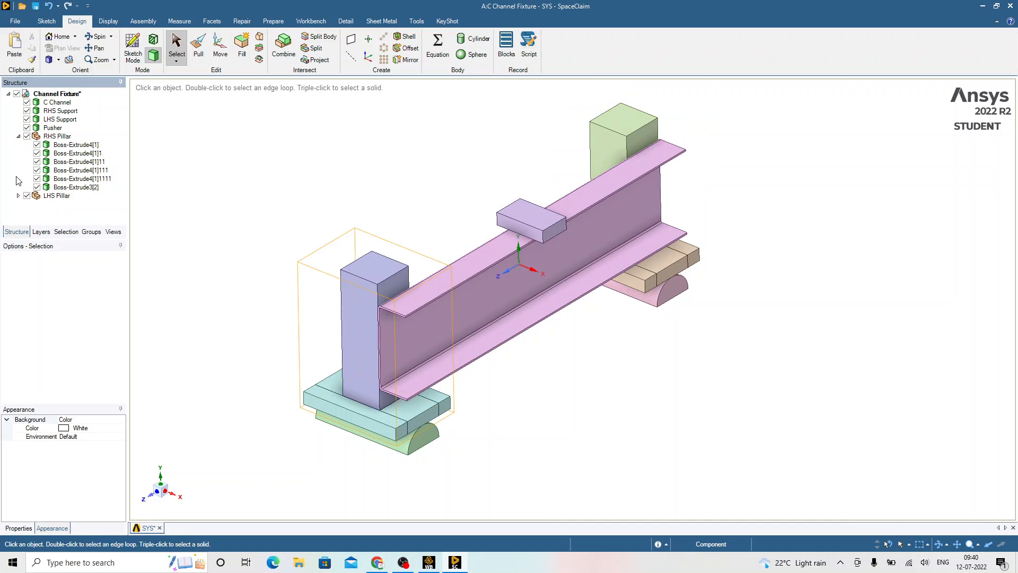
click(18, 136)
click(149, 150)
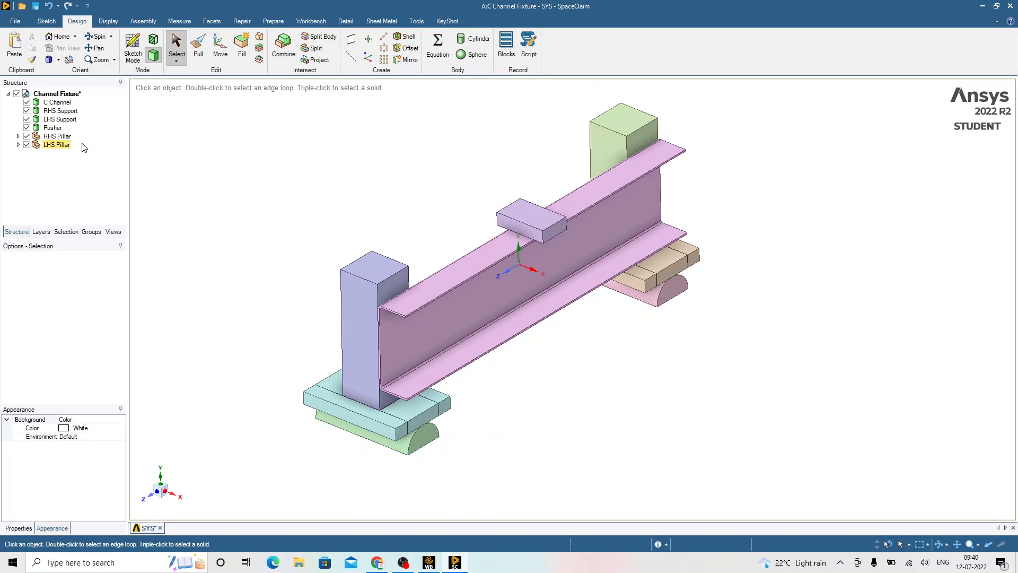
Split the C channel's upper flange face 110 mm from its end at the LHS Pillar
click(317, 49)
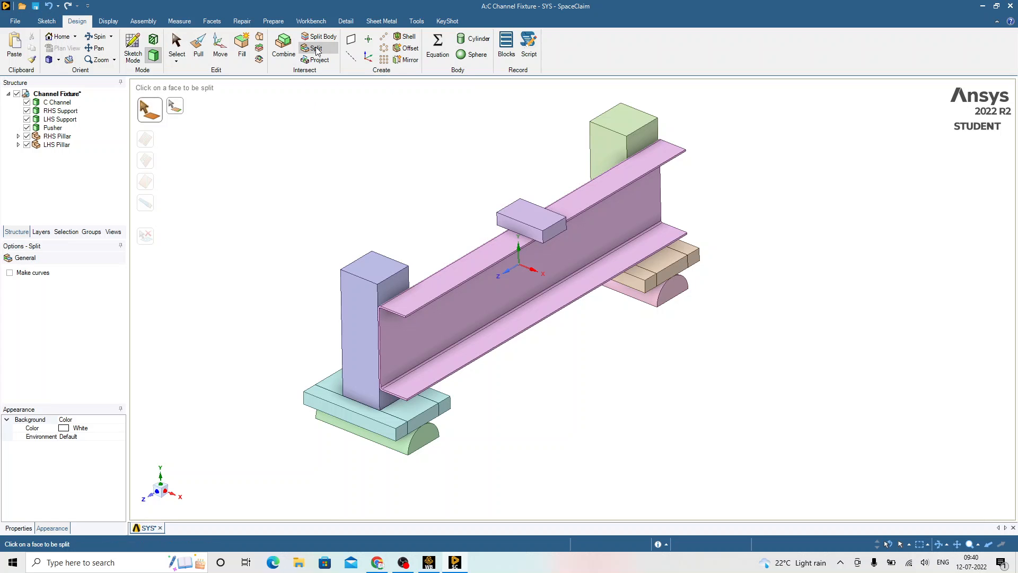
scroll(419, 285, up, 5)
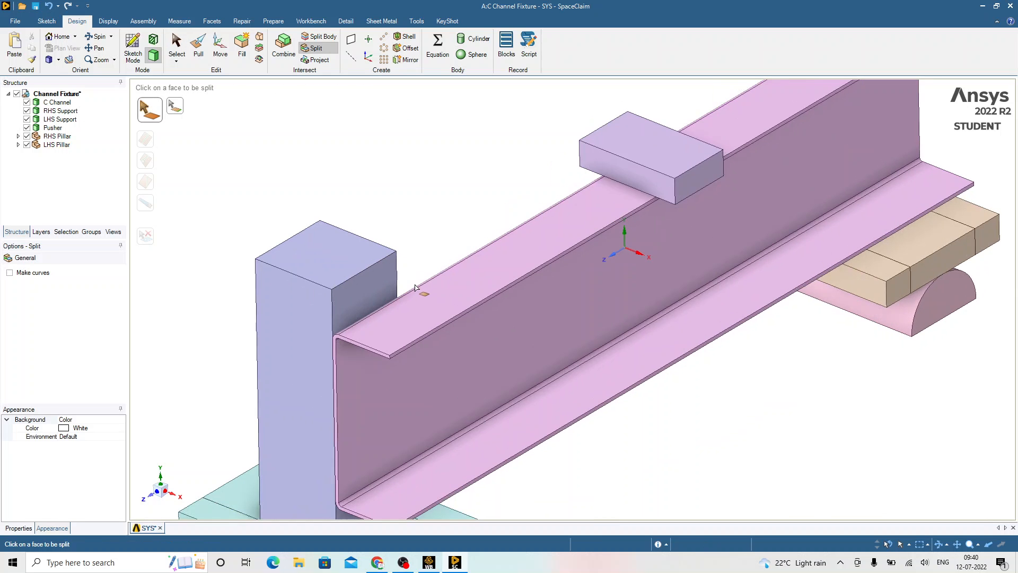
middle_drag(413, 284, 423, 323)
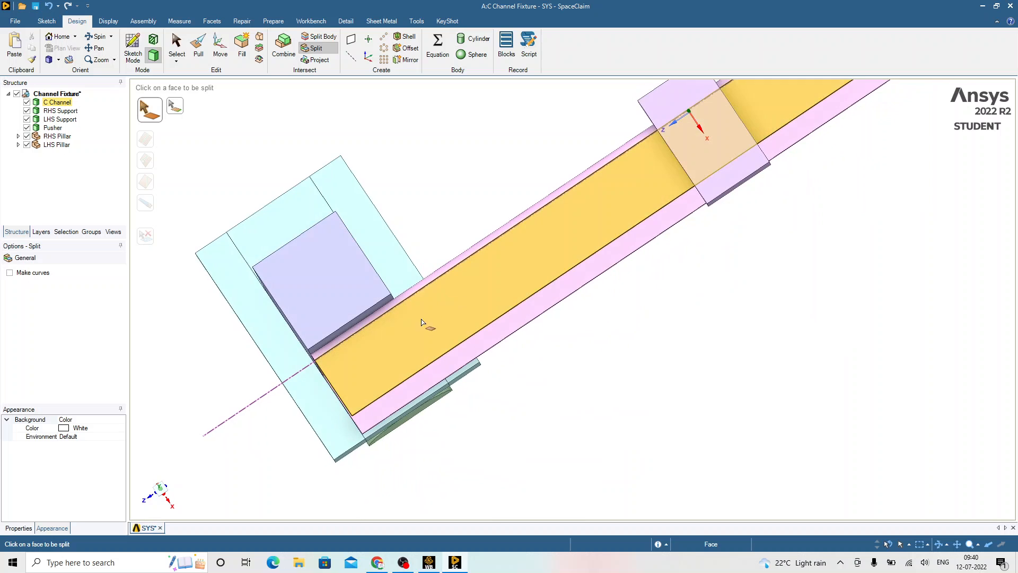
middle_drag(375, 279, 297, 371)
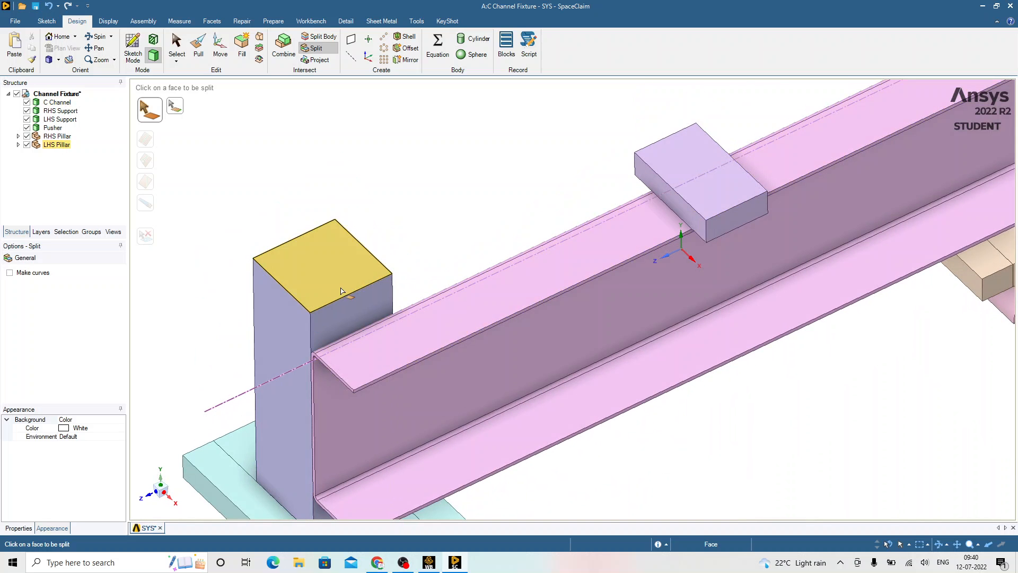
click(425, 344)
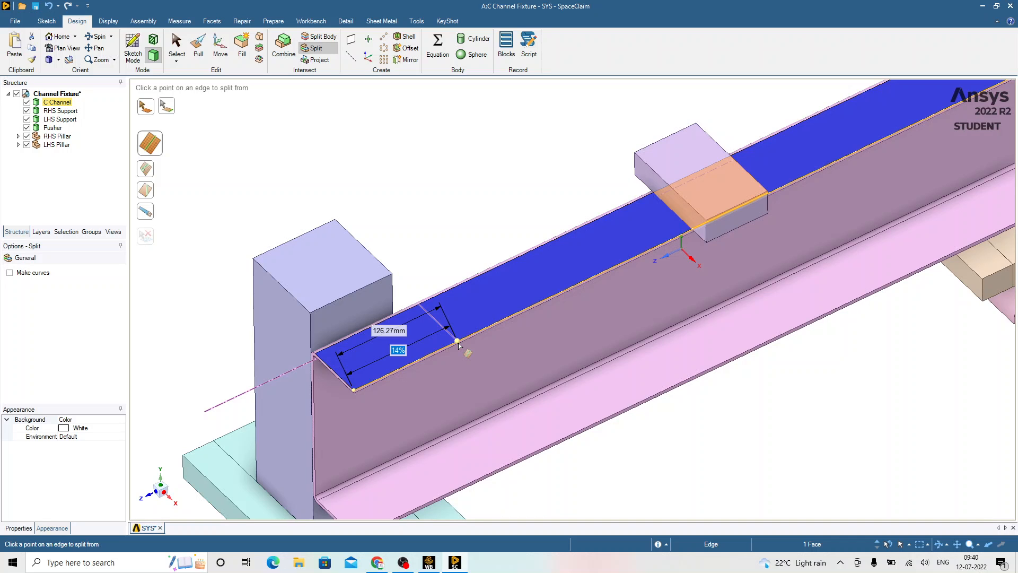
key(Tab)
text(11)
key(Return)
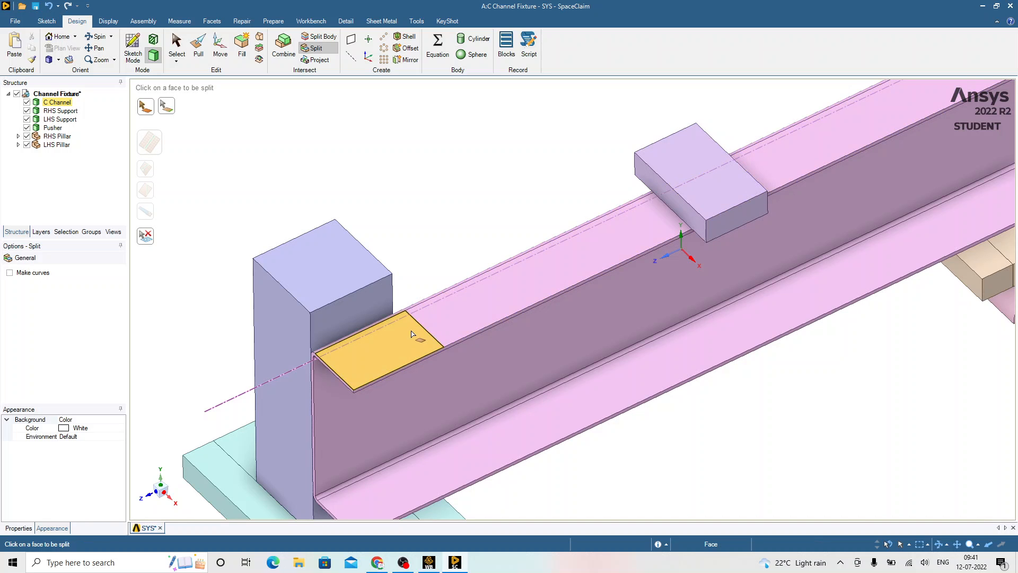
At the LHS Pillar end, split the channel's upper bend face and web face in line with the upper flange split
scroll(409, 335, up, 6)
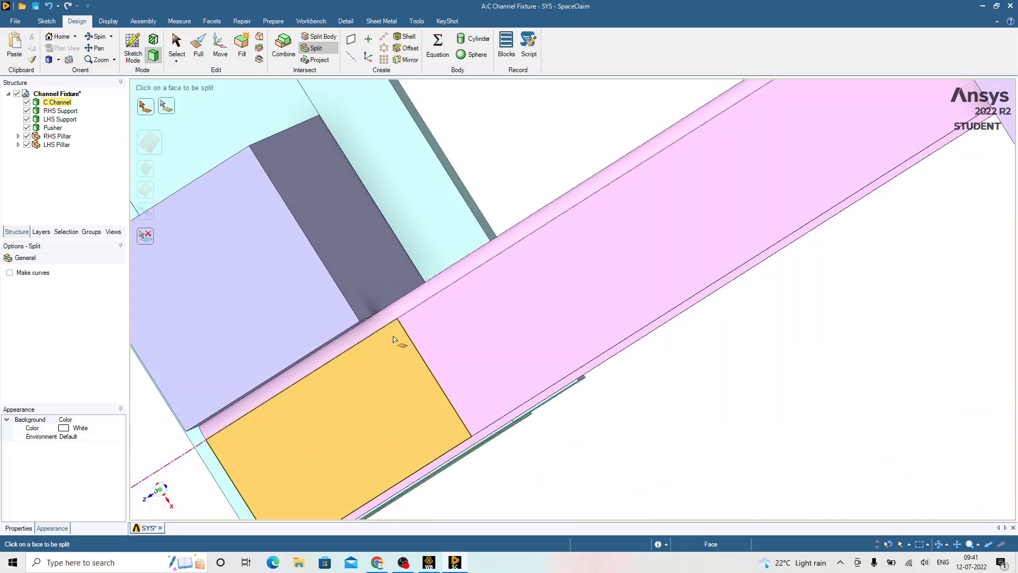
middle_drag(393, 339, 424, 336)
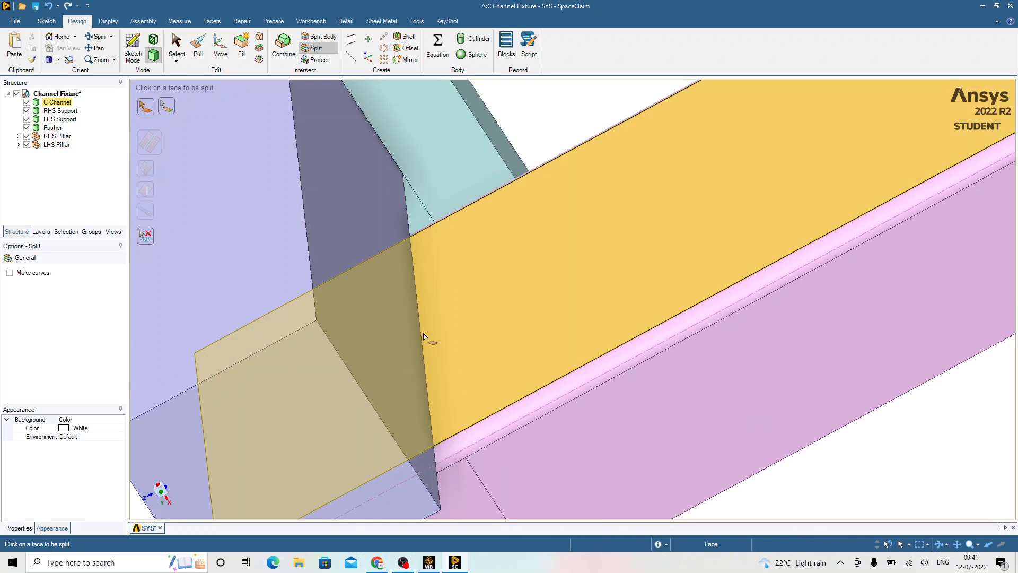
middle_drag(445, 435, 463, 460)
click(463, 459)
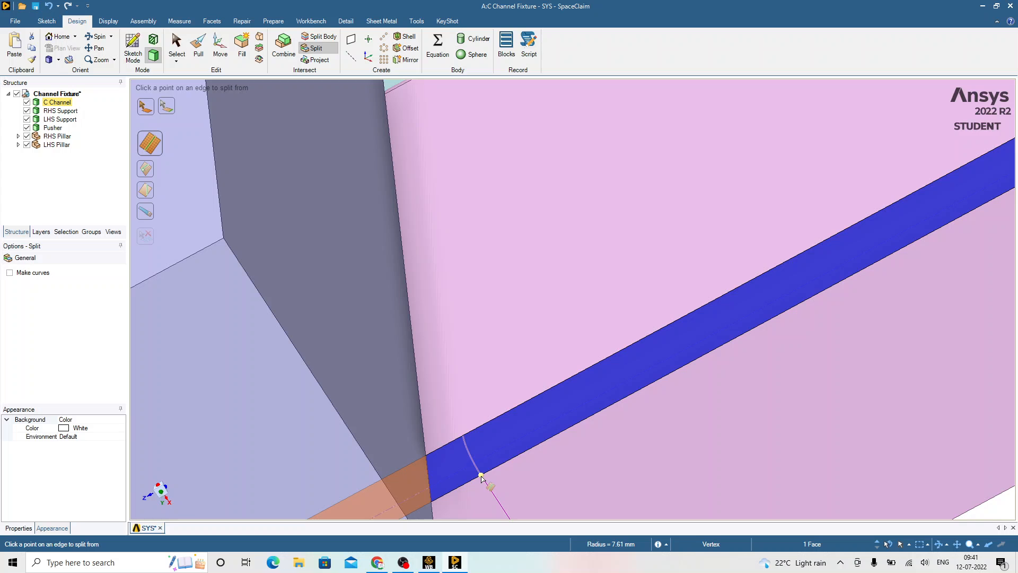
click(482, 404)
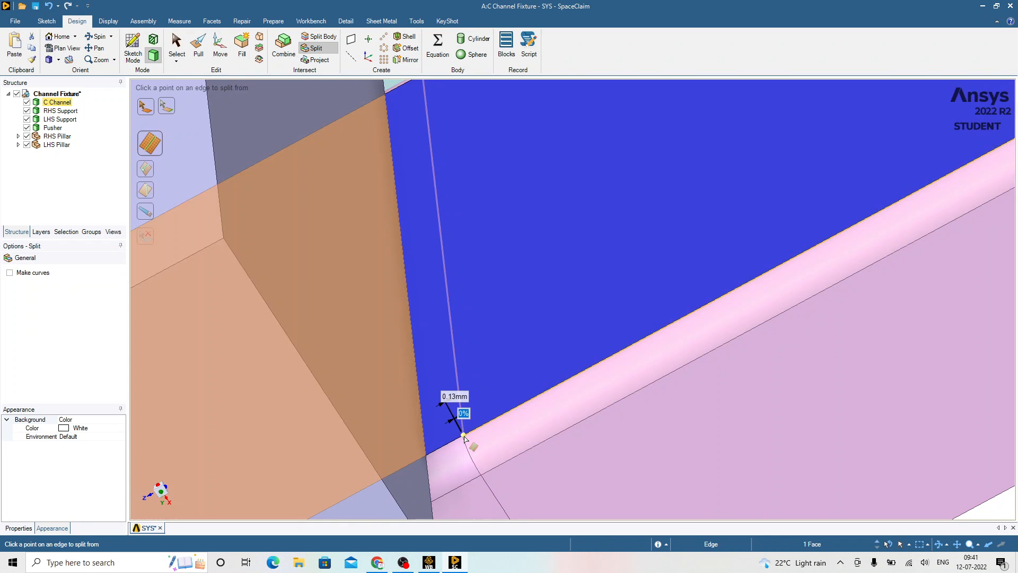
click(463, 436)
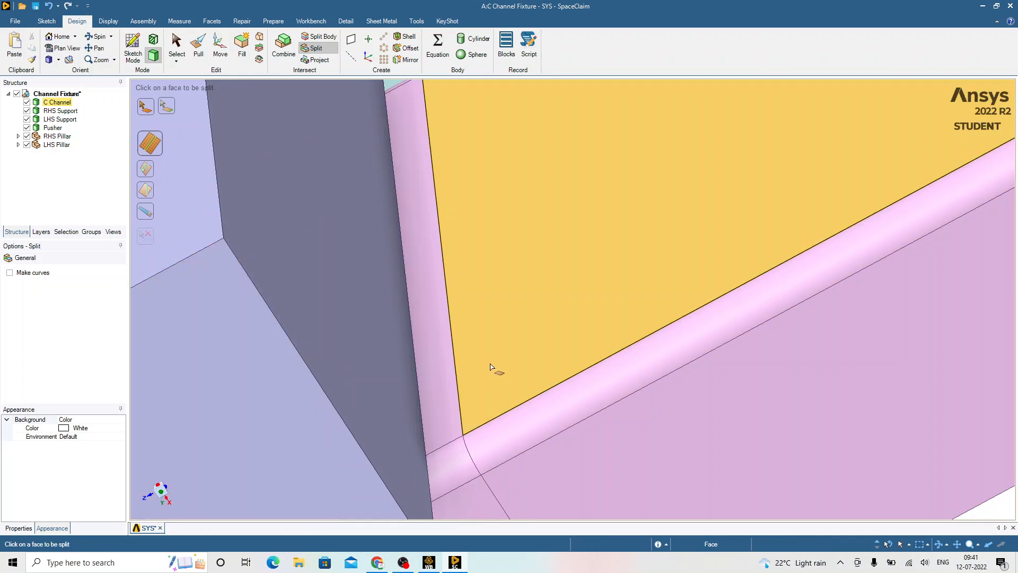
Continue the LHS-end split line across the channel's lower bend face and lower flange face
scroll(480, 371, down, 5)
middle_drag(497, 381, 467, 293)
scroll(463, 255, up, 6)
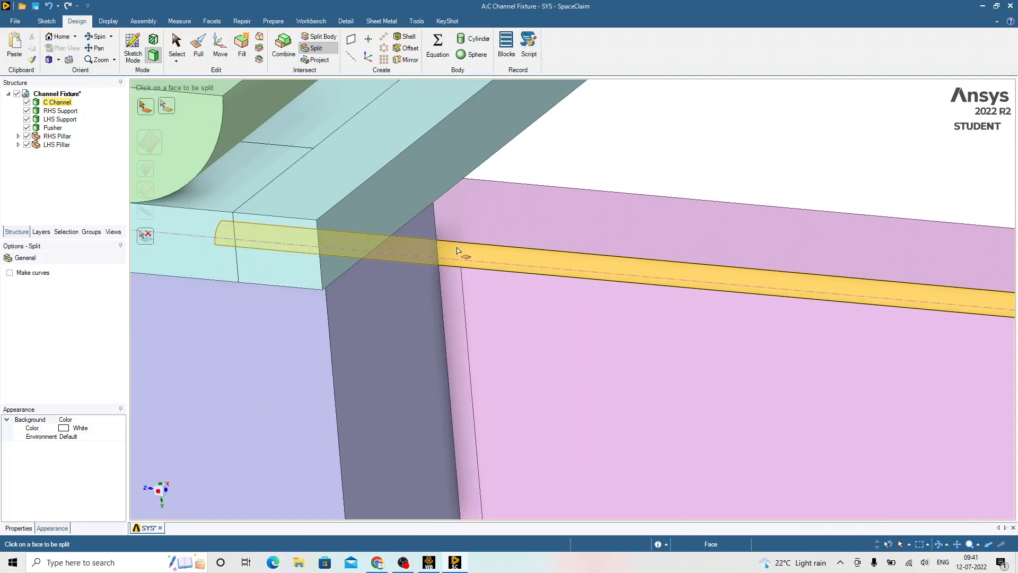
click(473, 261)
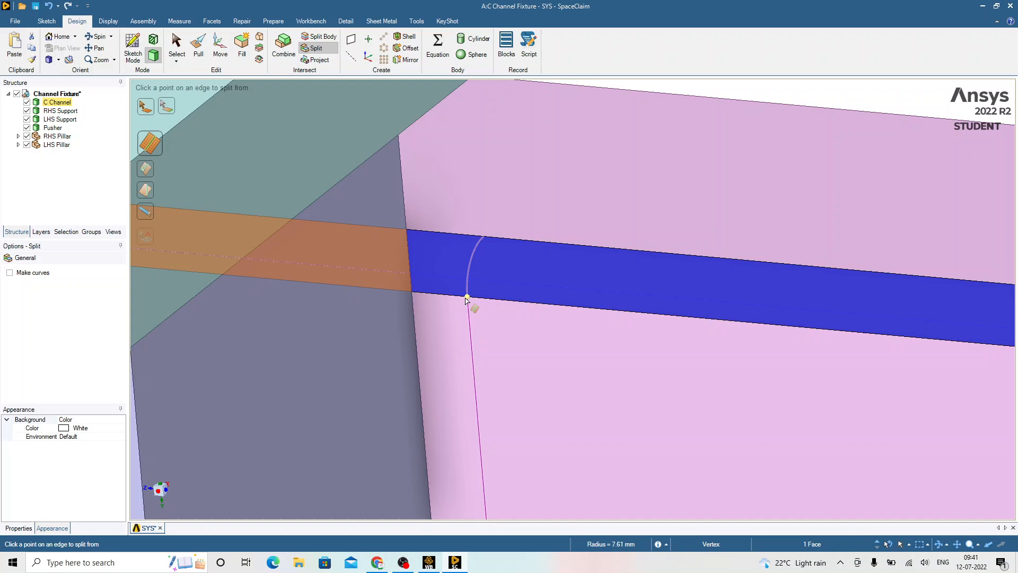
click(467, 298)
click(534, 189)
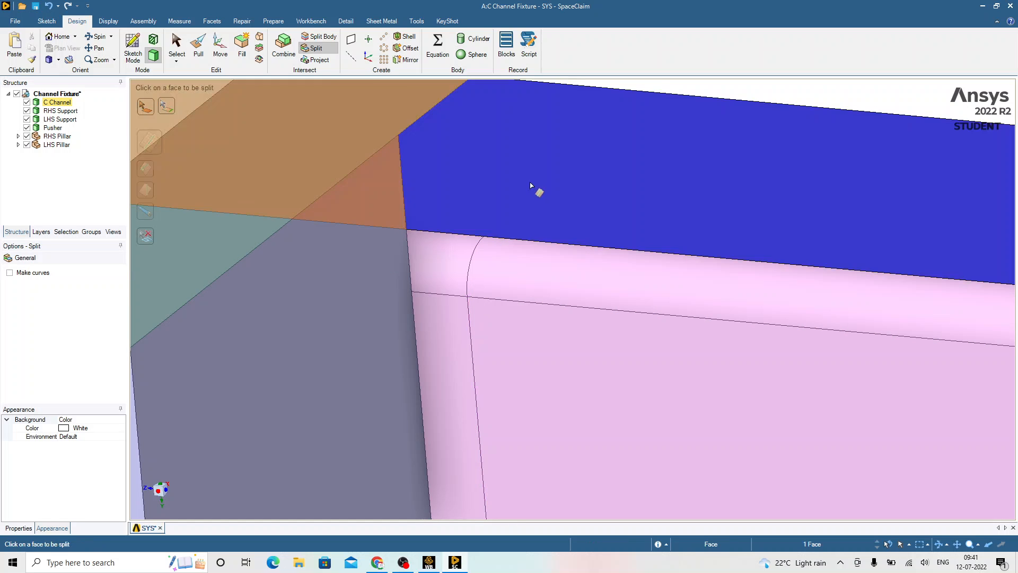
click(483, 238)
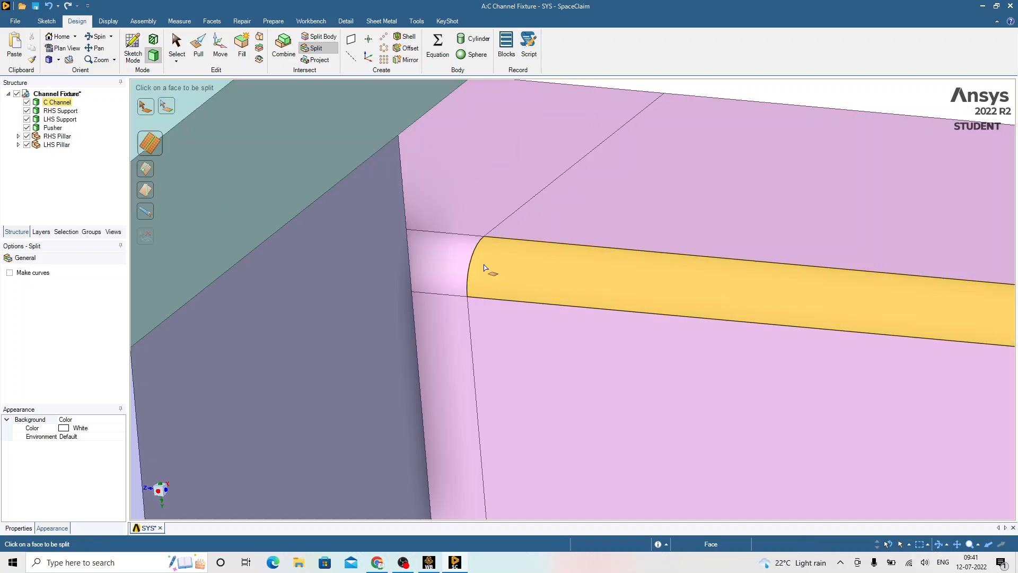
Try splitting the channel's upper flange face 100 mm from its end at the RHS Pillar
scroll(462, 299, down, 10)
middle_drag(519, 329, 578, 106)
scroll(736, 342, up, 8)
middle_drag(732, 336, 724, 162)
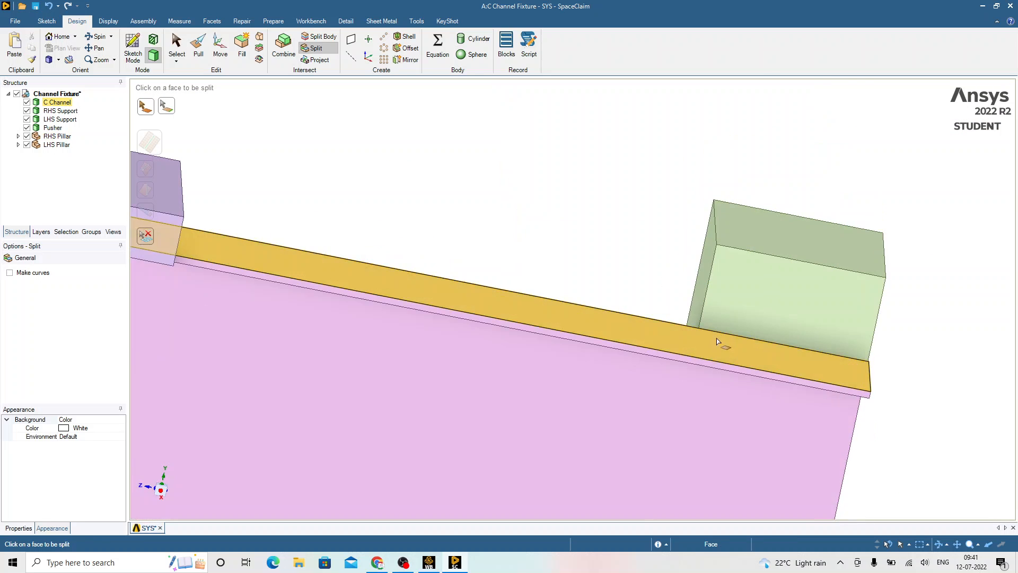
middle_drag(674, 350, 753, 378)
click(734, 344)
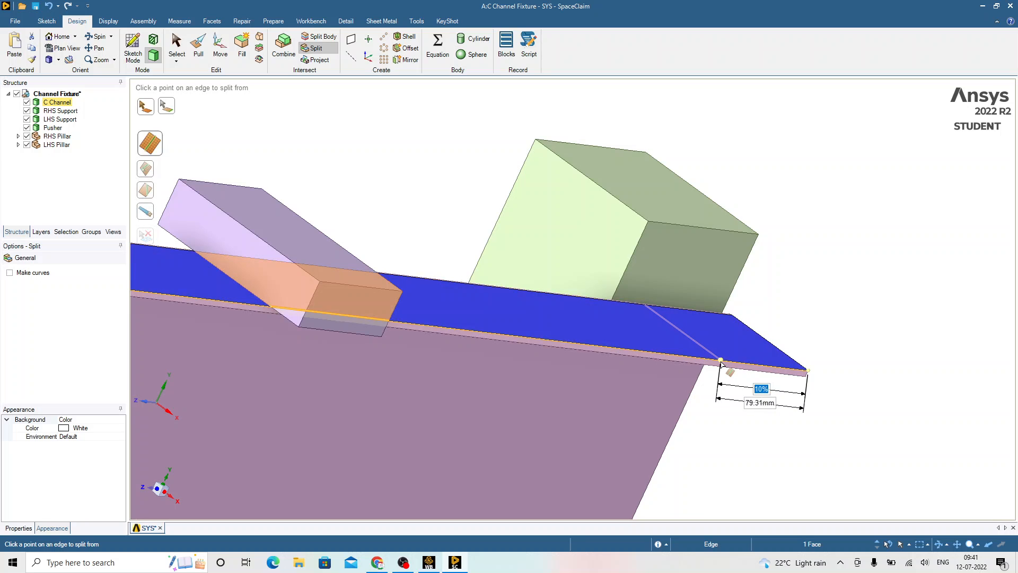
key(Tab)
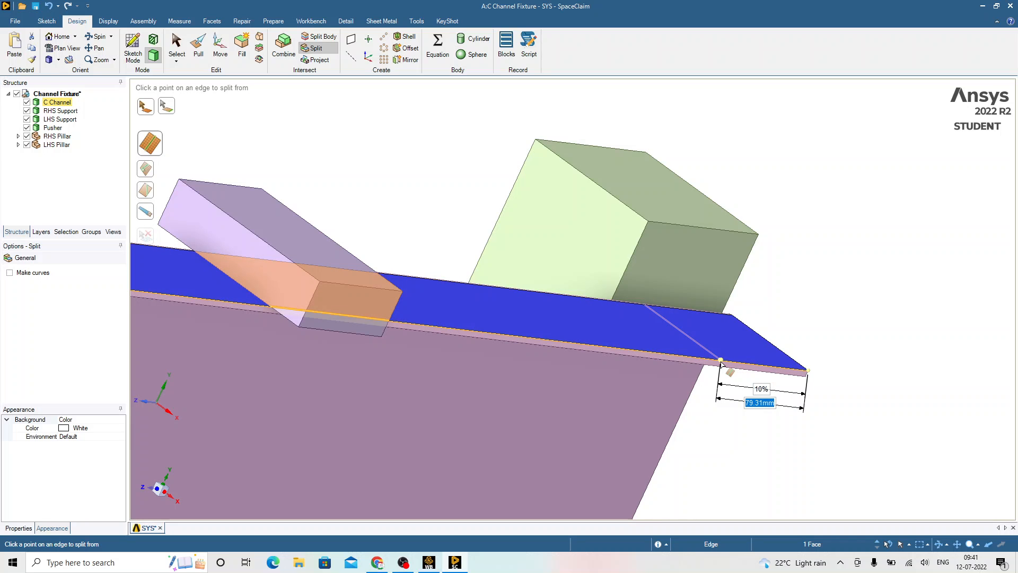
text(100)
key(Return)
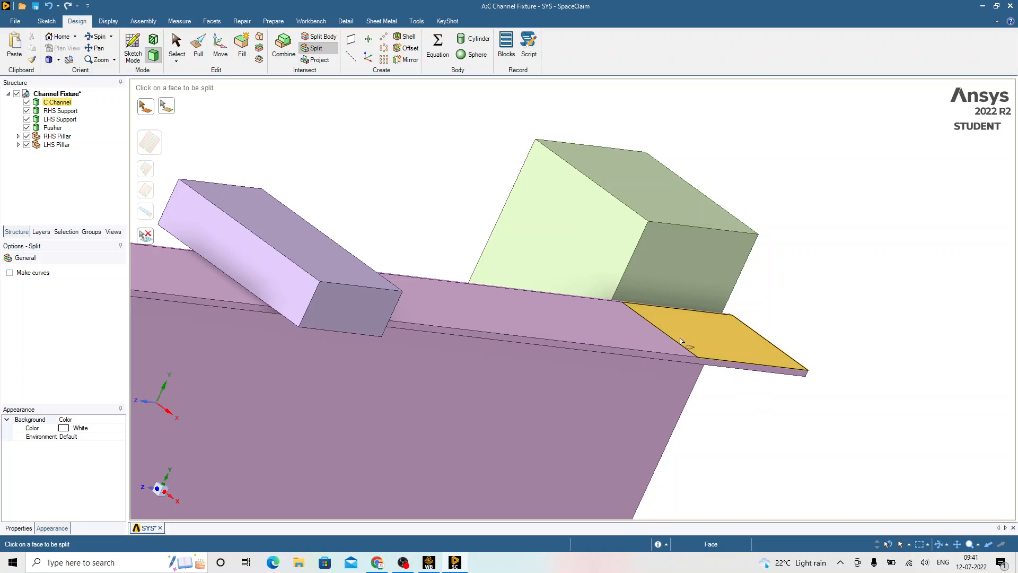
Try splitting the channel's upper bend face at the RHS Pillar end from the corner of the 100 mm flange split
scroll(595, 370, up, 4)
middle_drag(595, 370, 652, 318)
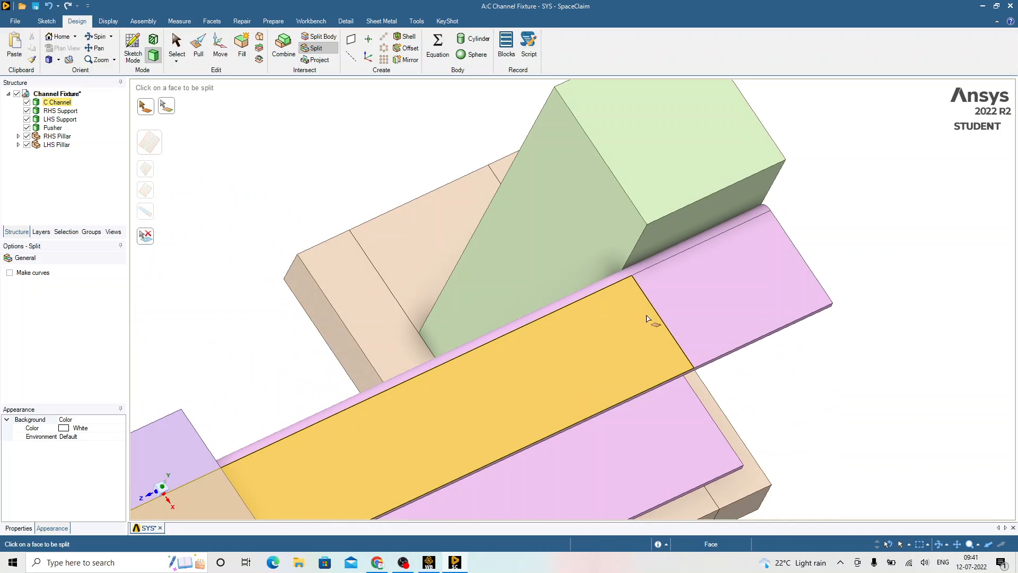
scroll(648, 301, up, 6)
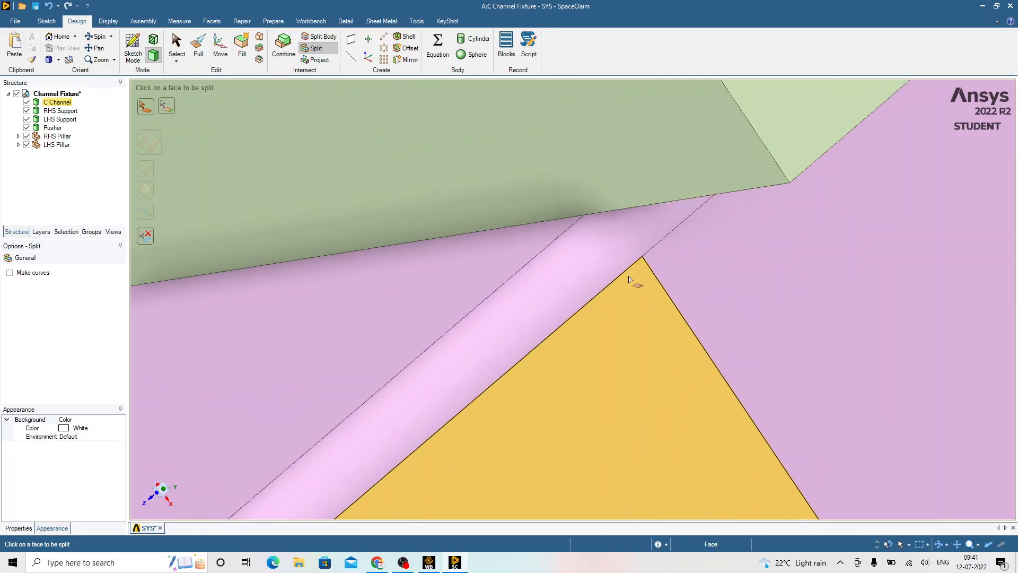
click(639, 260)
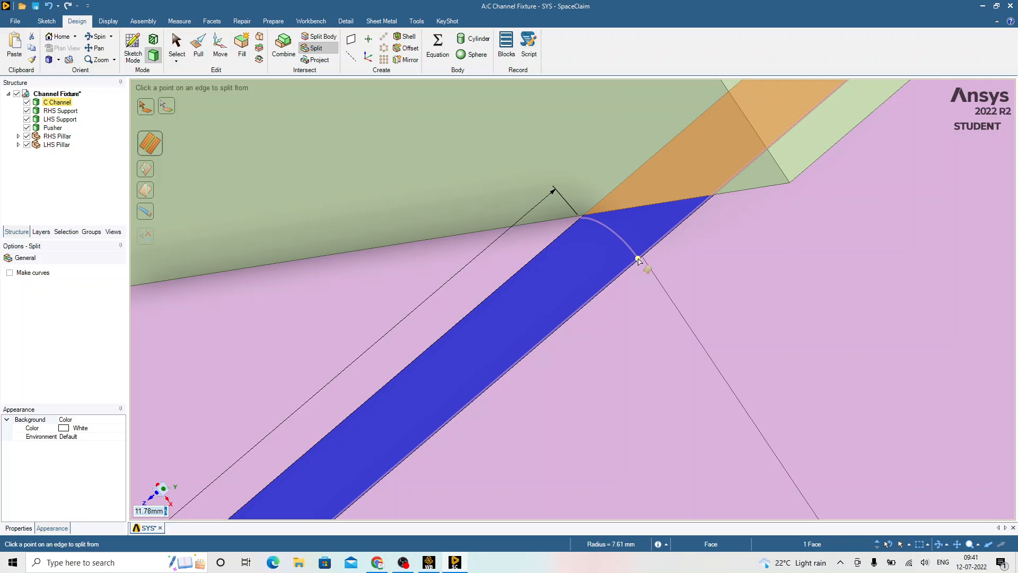
Undo the 100 mm split and split the upper flange face 110 mm from the channel's RHS Pillar end instead
scroll(641, 263, down, 6)
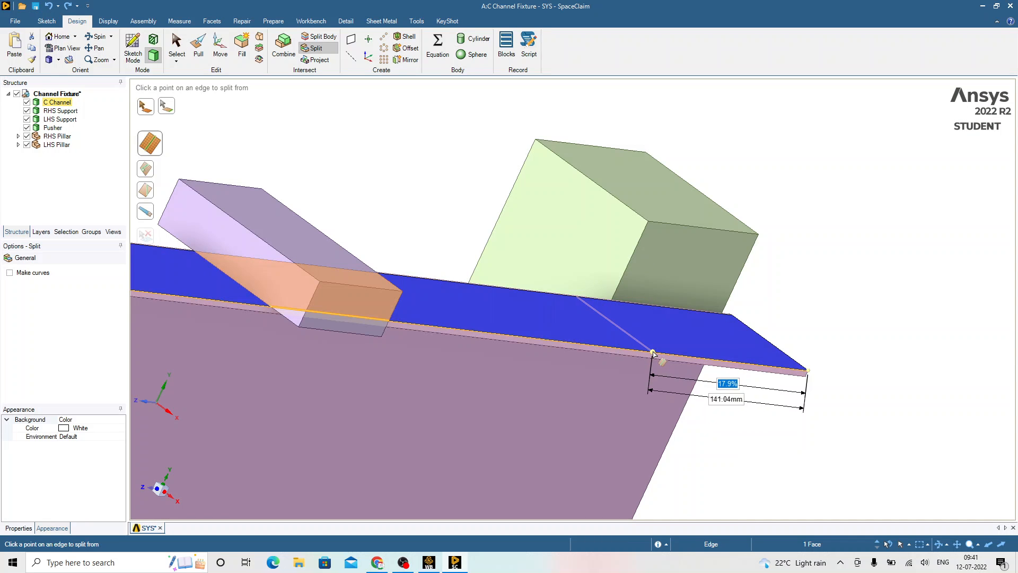
key(Tab)
text(11)
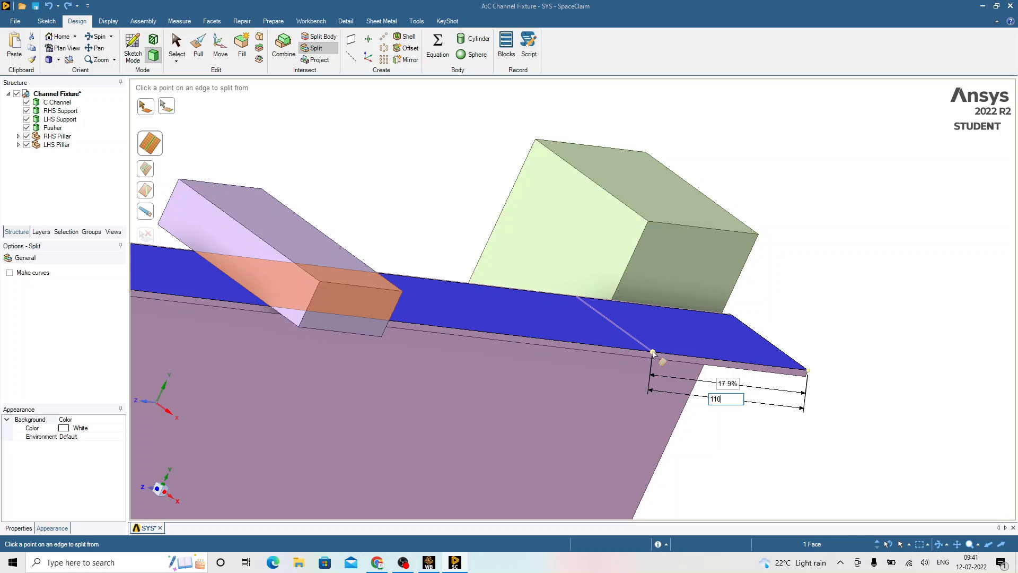
key(Return)
At the RHS Pillar end, split the channel's upper bend face and web face in line with the upper flange split
middle_drag(554, 257, 582, 356)
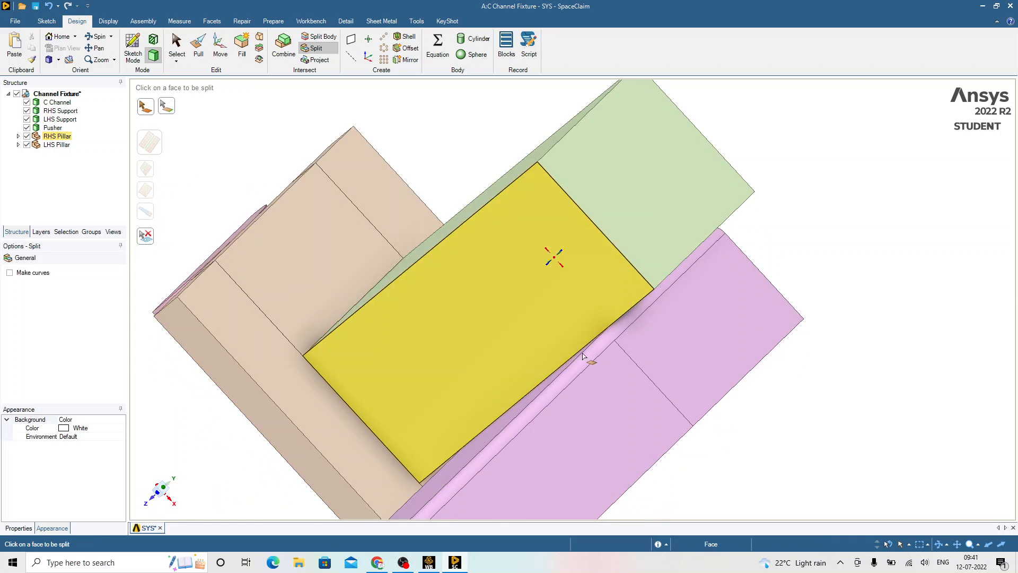
scroll(582, 356, up, 5)
click(629, 335)
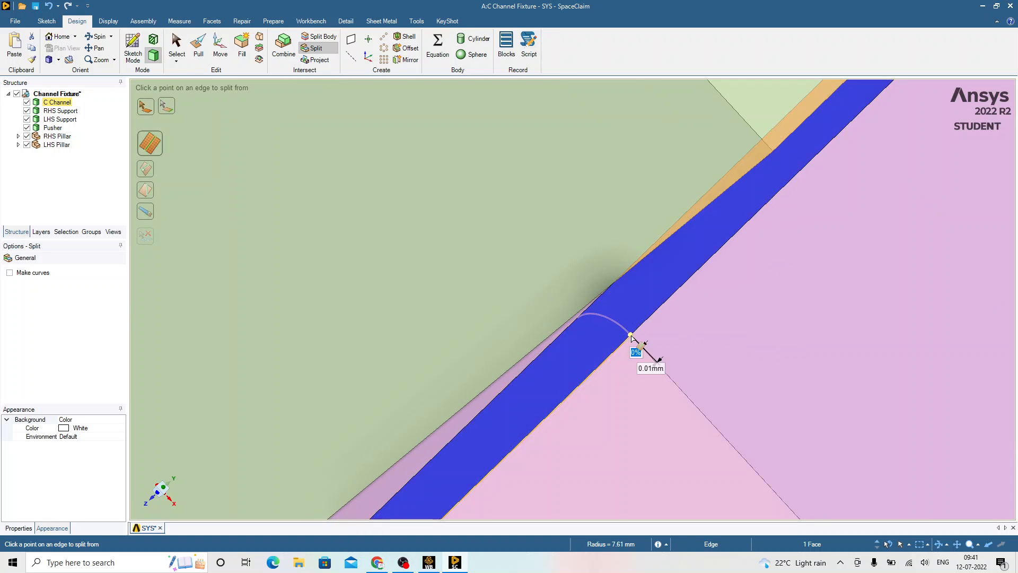
click(626, 338)
scroll(596, 282, down, 5)
middle_drag(594, 281, 619, 339)
scroll(588, 319, up, 4)
click(551, 291)
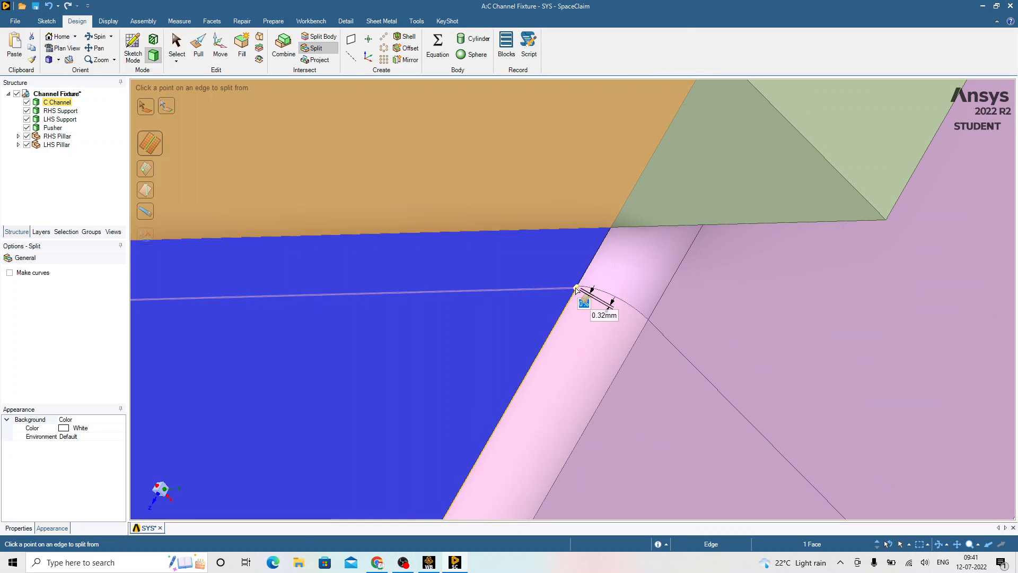
click(578, 287)
Continue the RHS-end split line across the channel's lower bend face and lower flange face
scroll(693, 291, down, 5)
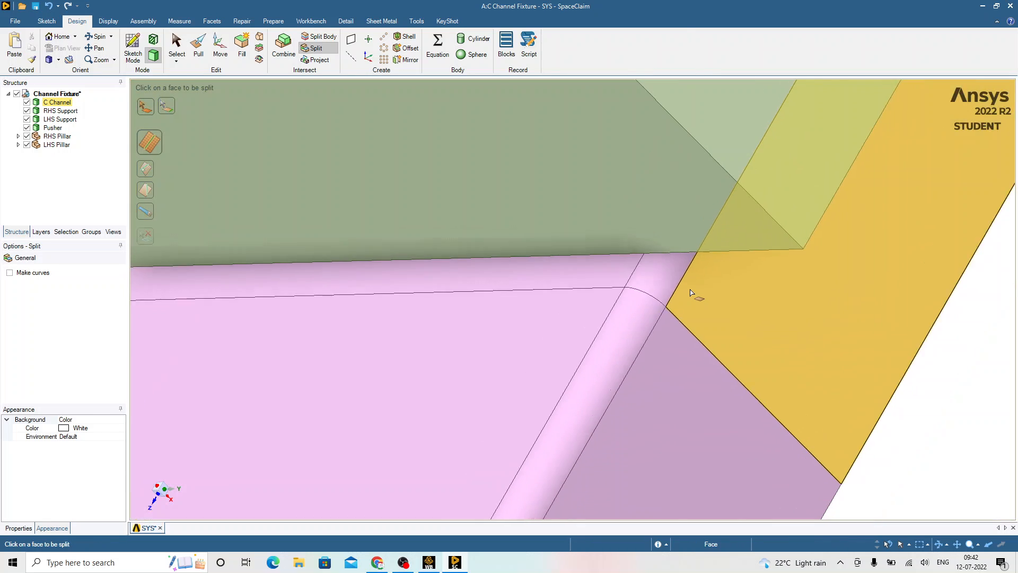
middle_drag(541, 287, 466, 311)
scroll(485, 284, up, 5)
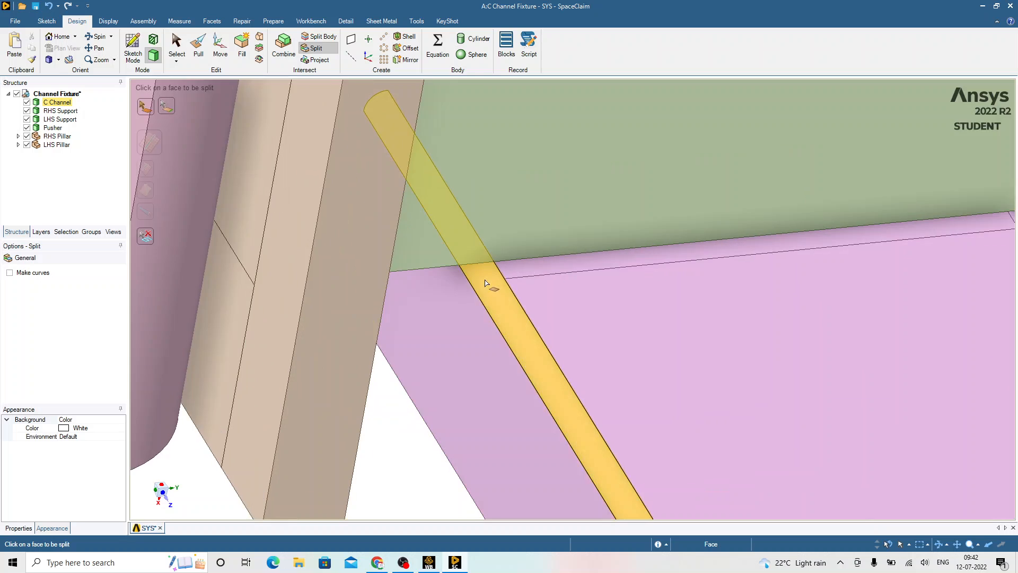
click(523, 287)
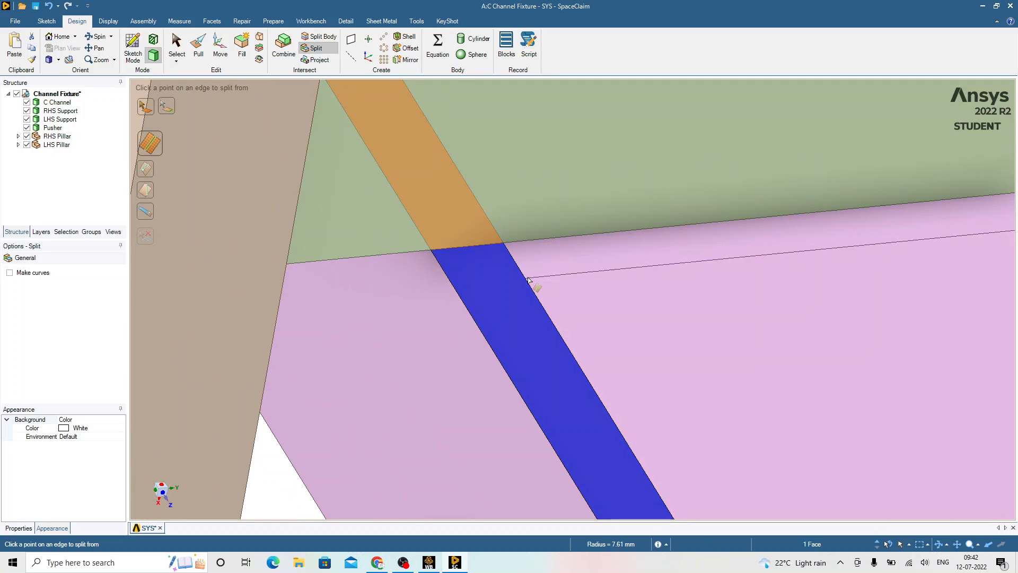
click(525, 279)
click(455, 336)
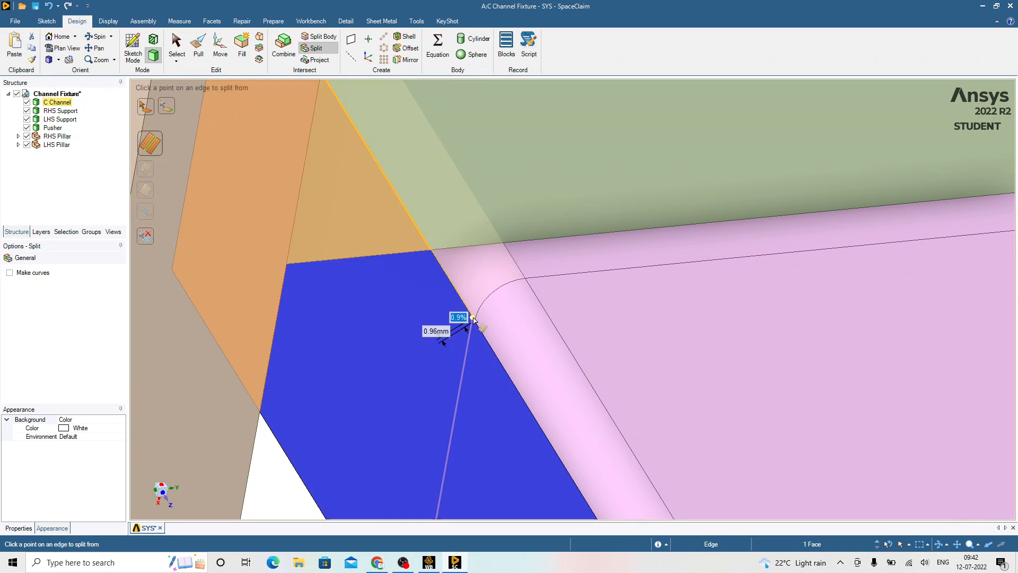
click(475, 322)
scroll(475, 321, down, 10)
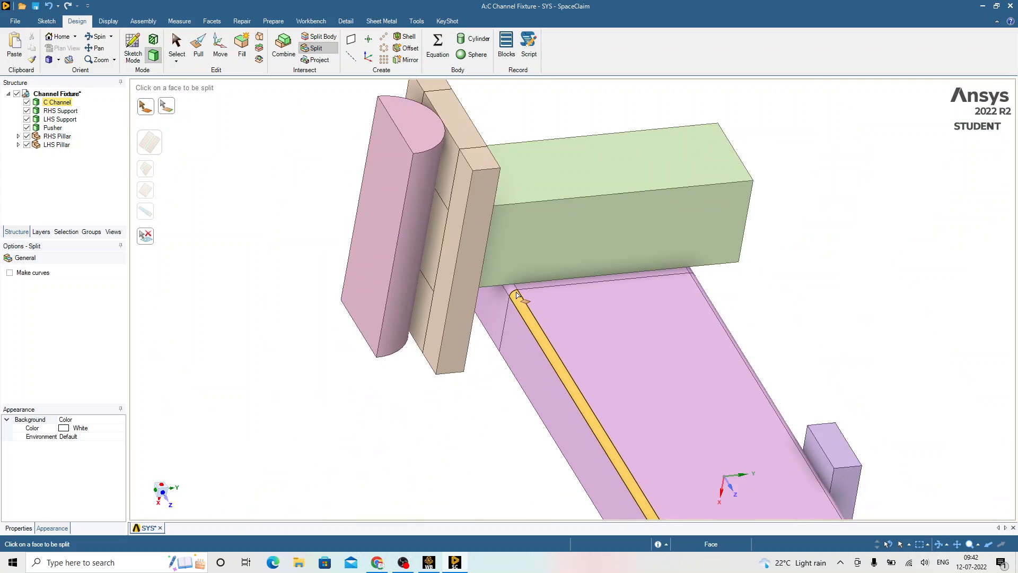
middle_drag(474, 268, 636, 299)
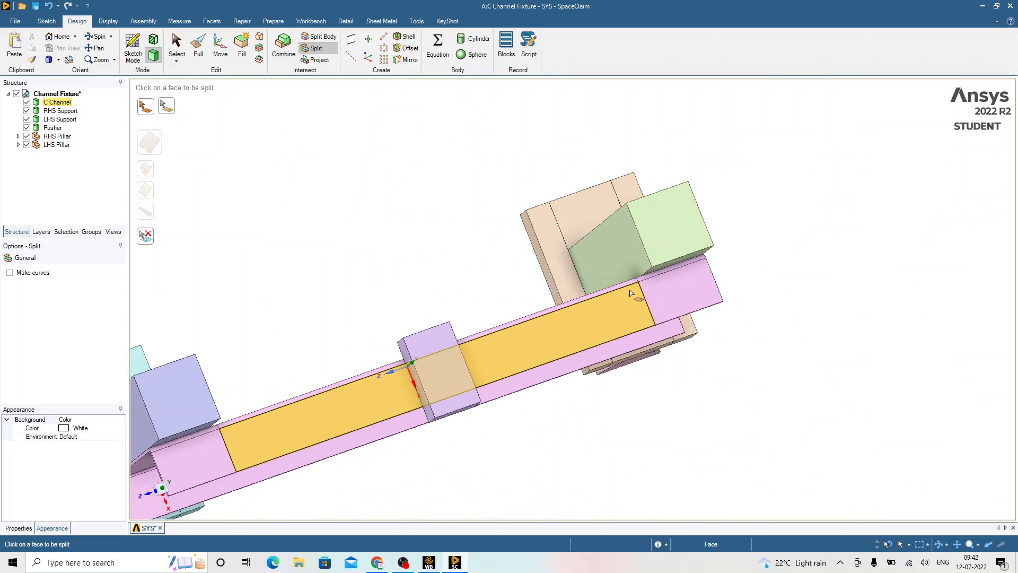
scroll(664, 272, up, 6)
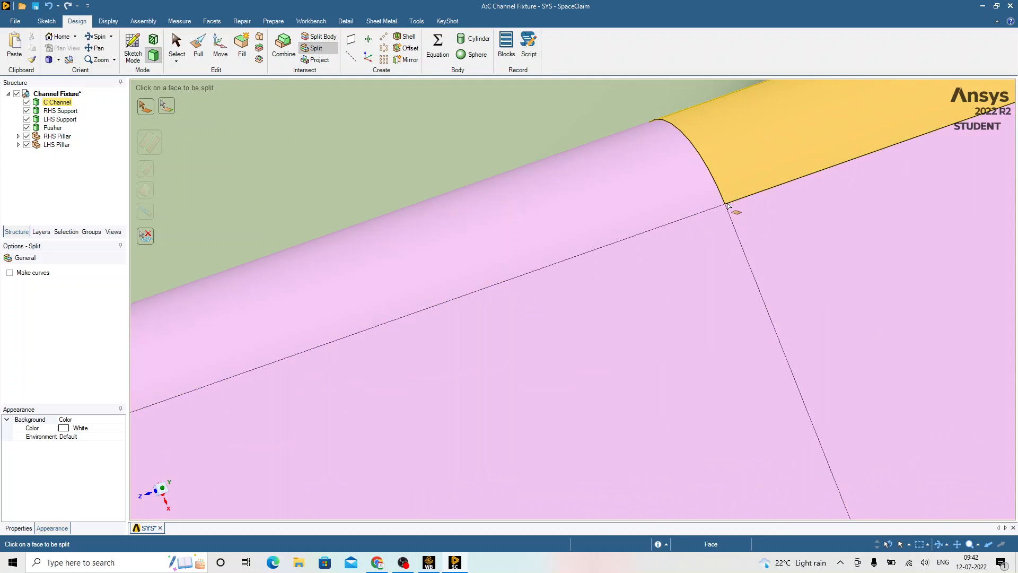
scroll(726, 211, down, 6)
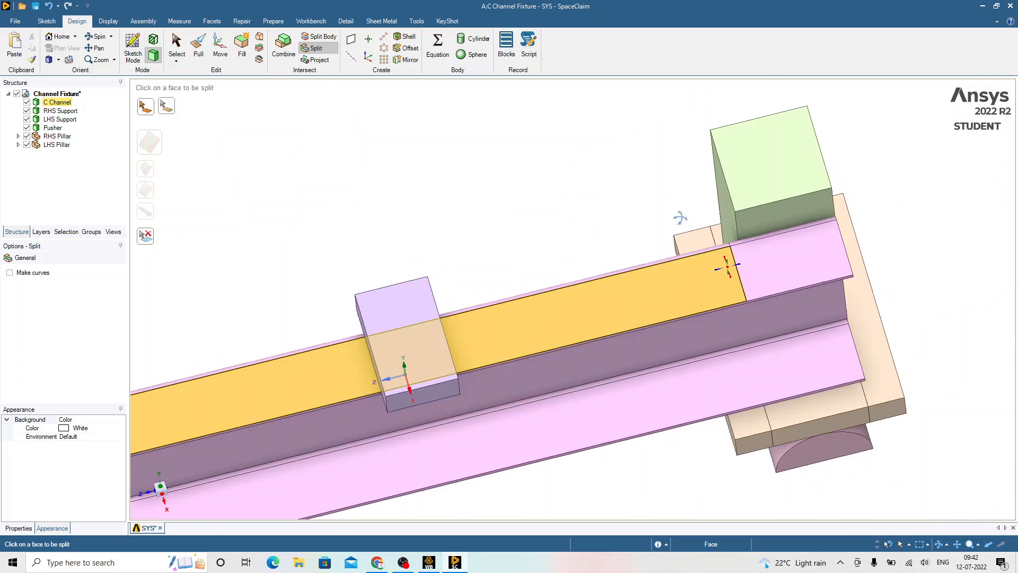
Examine the channel's split lines at both pillar ends and the upper flange area around the Pusher, leaving the Split command
middle_drag(680, 218, 667, 182)
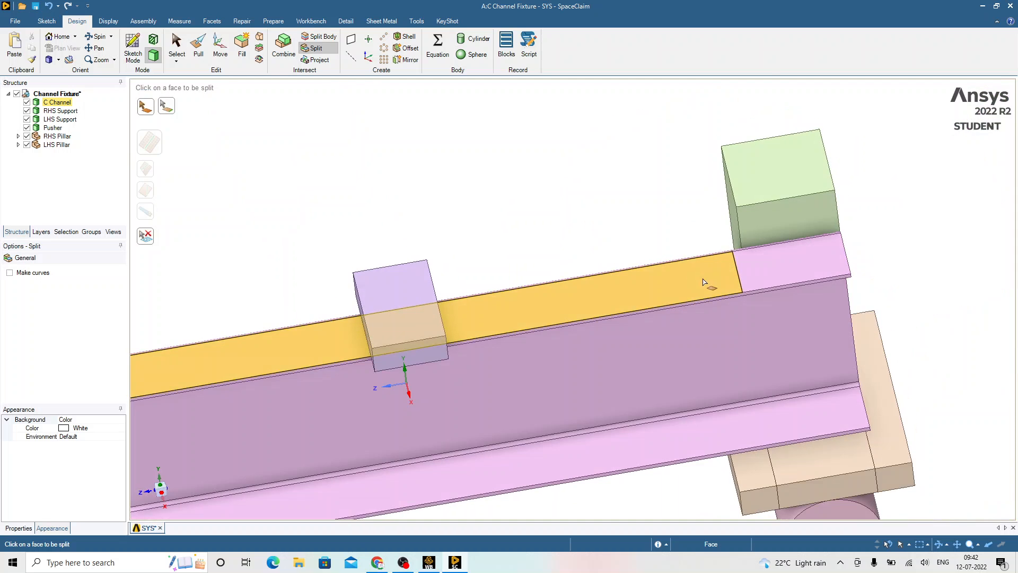
middle_drag(708, 283, 745, 244)
scroll(751, 271, down, 4)
middle_drag(688, 303, 707, 293)
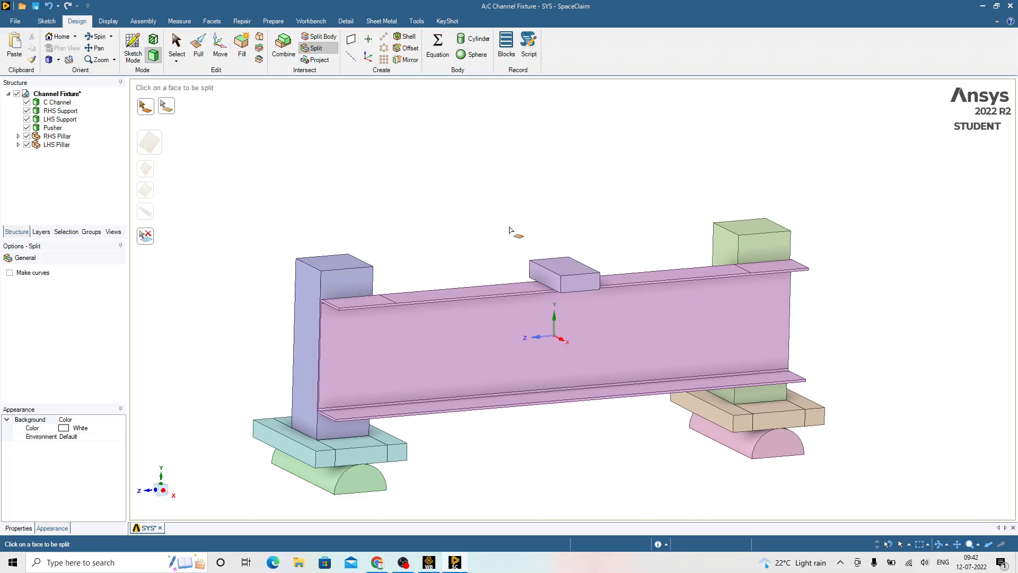
scroll(523, 281, up, 5)
middle_drag(525, 289, 525, 295)
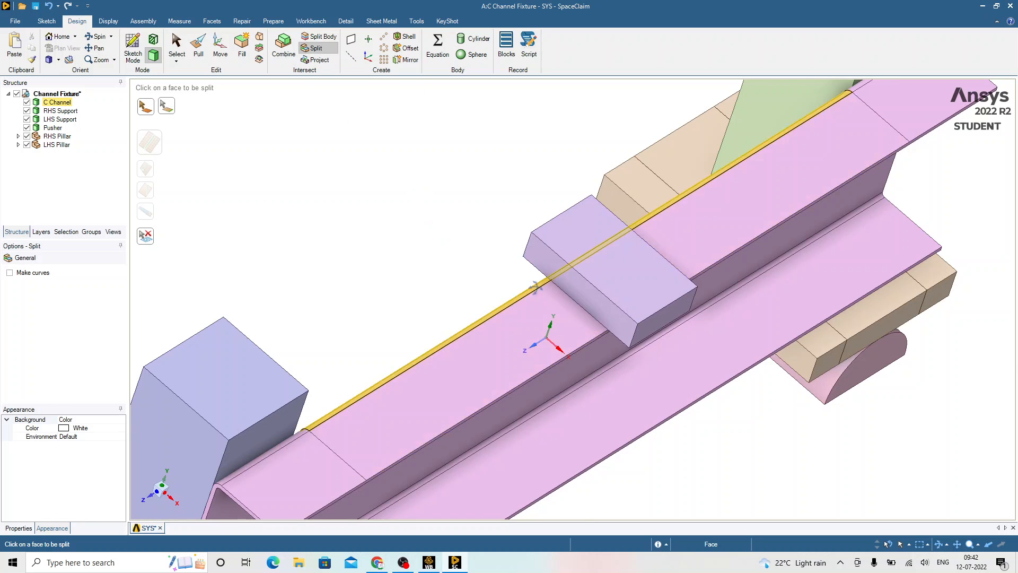
middle_drag(536, 289, 538, 263)
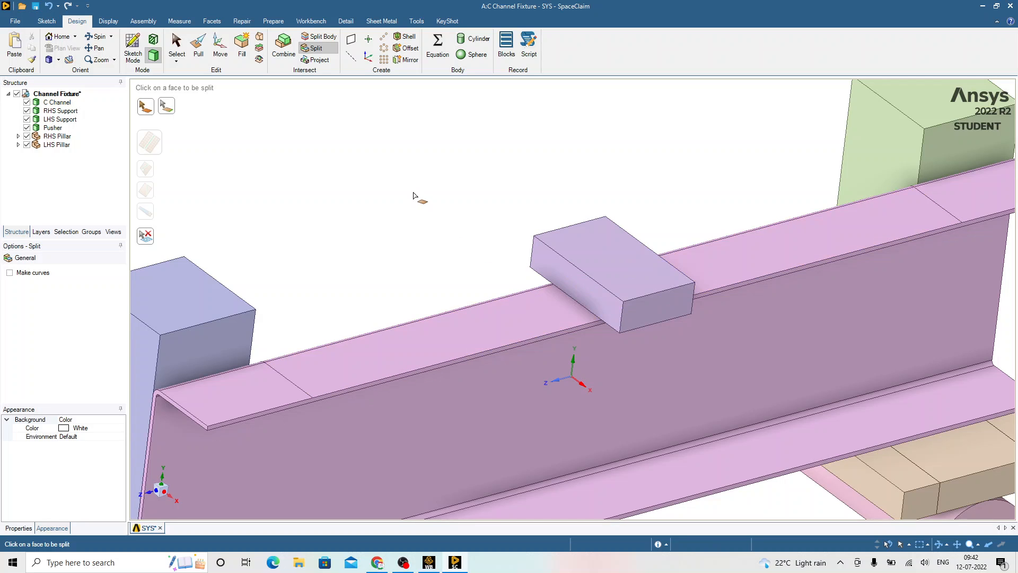
key(Escape)
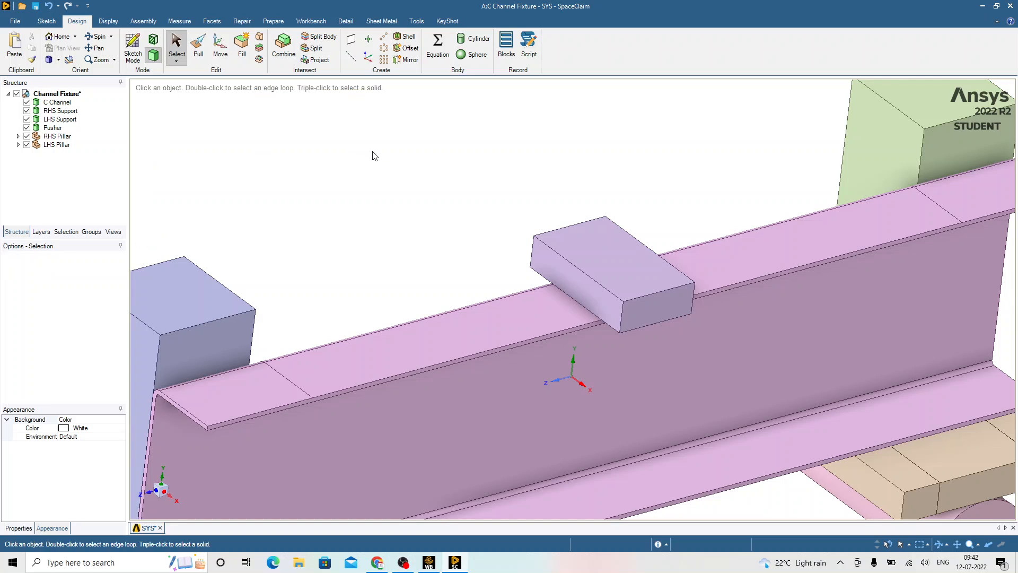
click(319, 60)
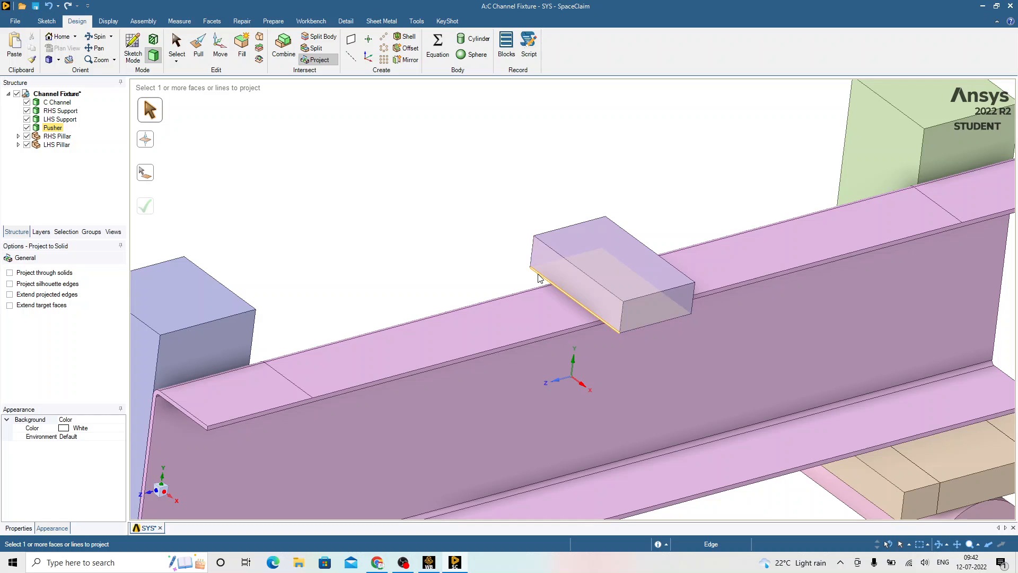
click(507, 289)
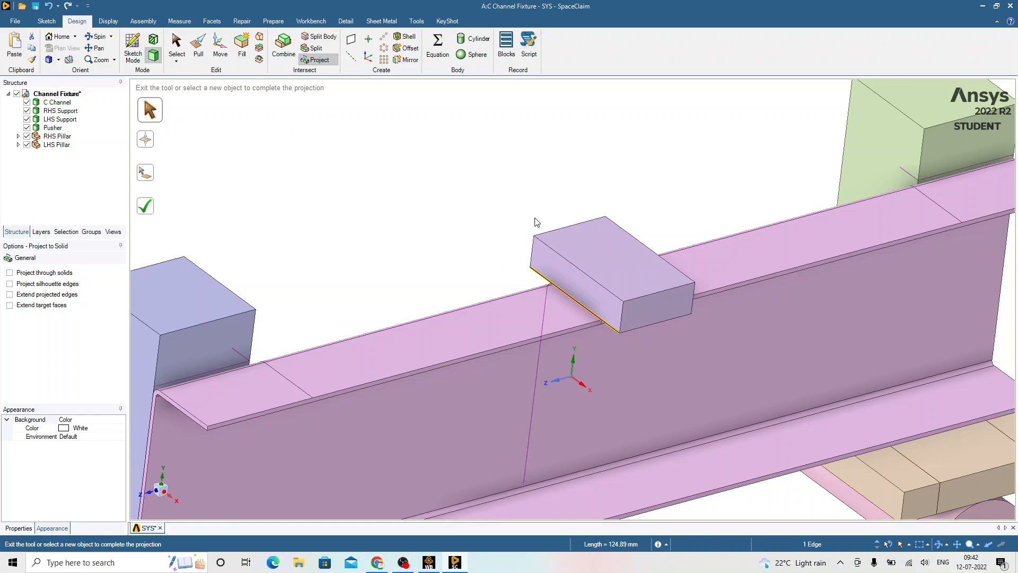
middle_drag(535, 221, 521, 192)
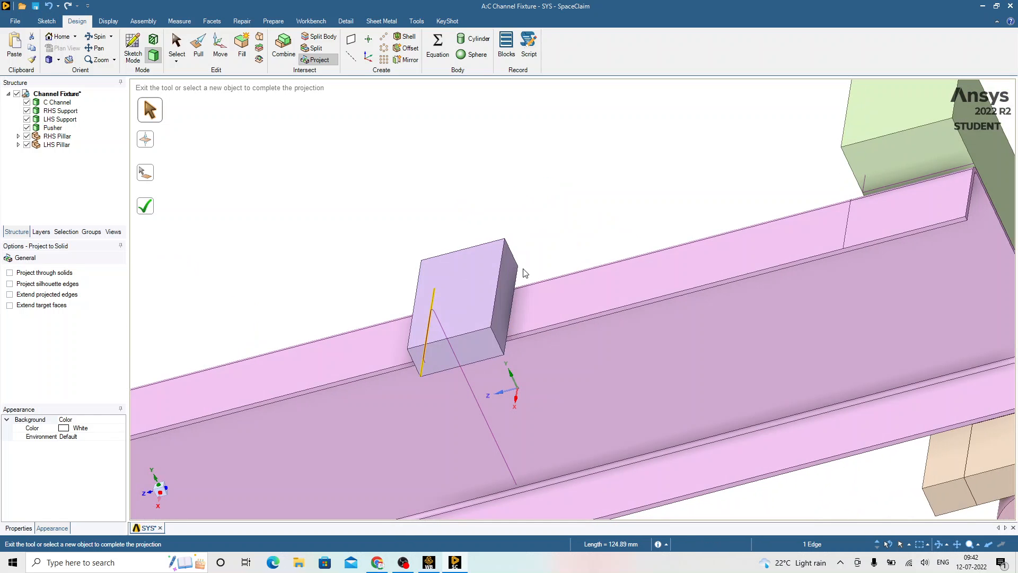
ctrl+click(516, 280)
scroll(554, 254, down, 4)
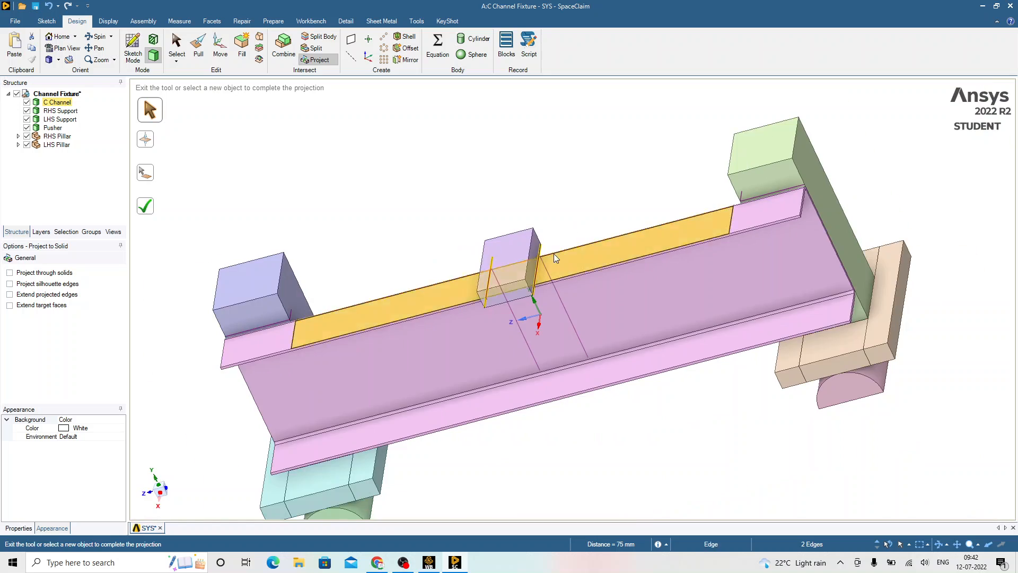
middle_drag(554, 254, 473, 223)
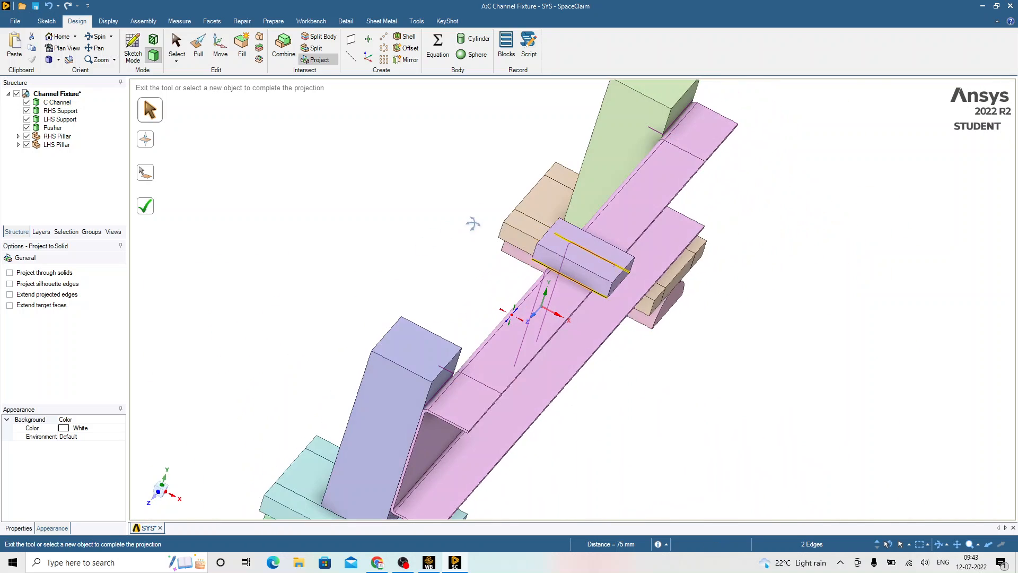
scroll(547, 257, up, 6)
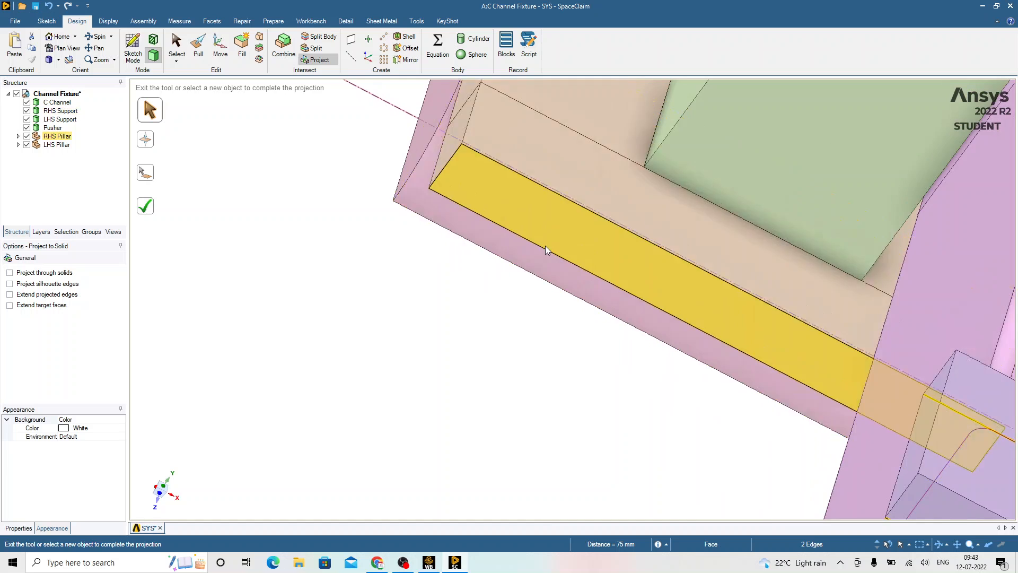
scroll(545, 246, down, 3)
scroll(691, 355, up, 3)
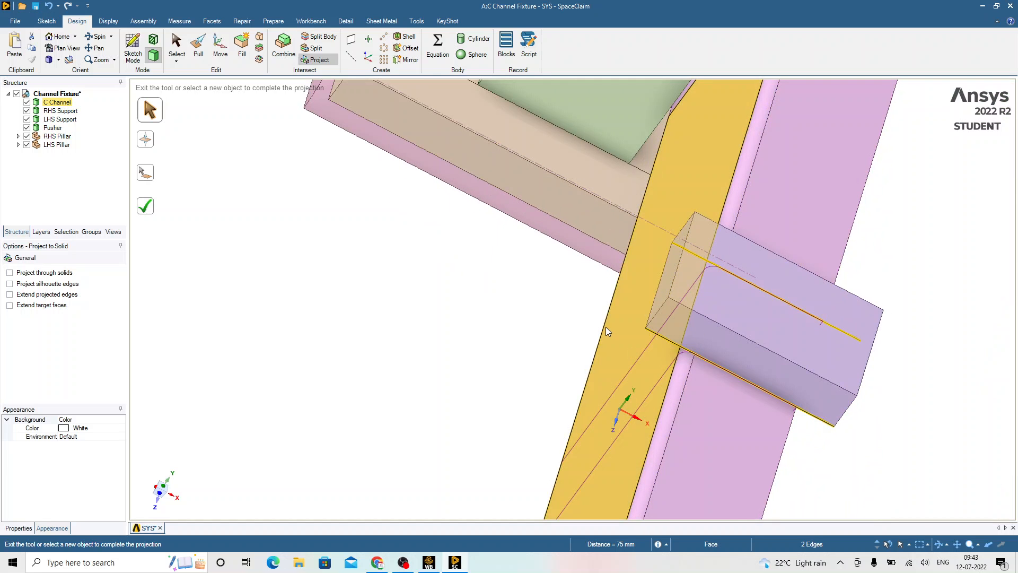
mouse_move(607, 331)
middle_down()
mouse_move(557, 297)
mouse_move(508, 288)
middle_up()
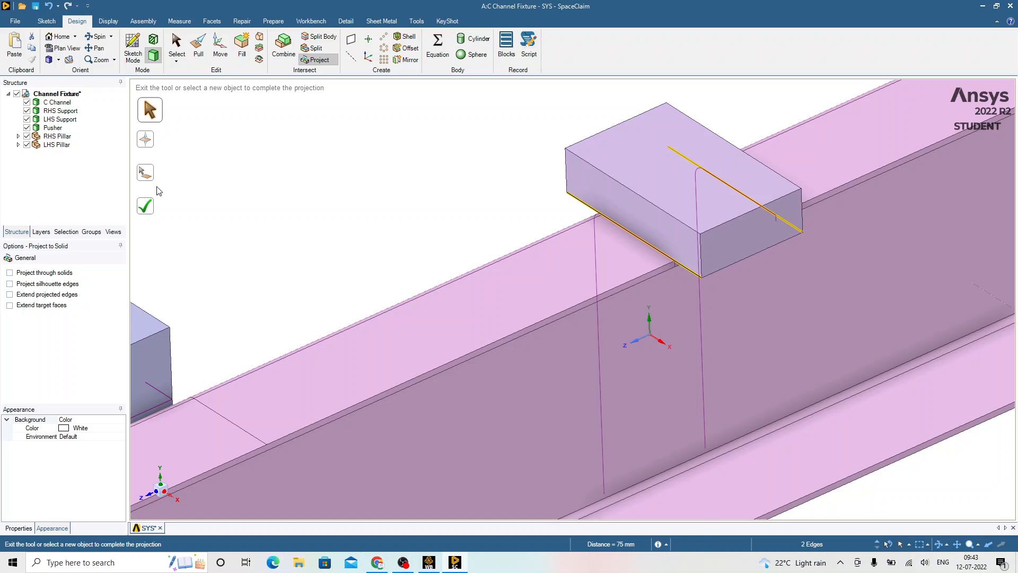
click(148, 175)
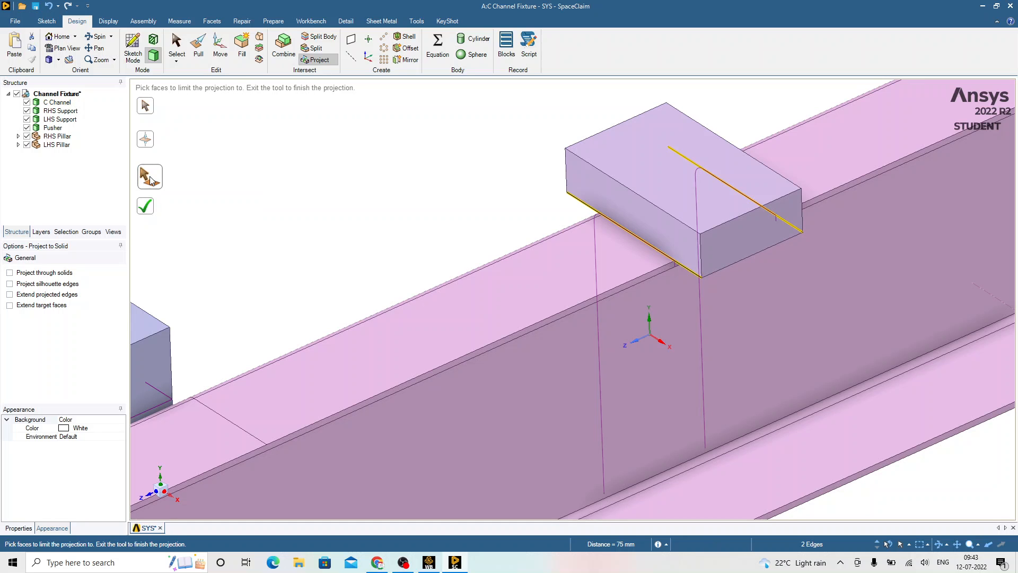
click(621, 259)
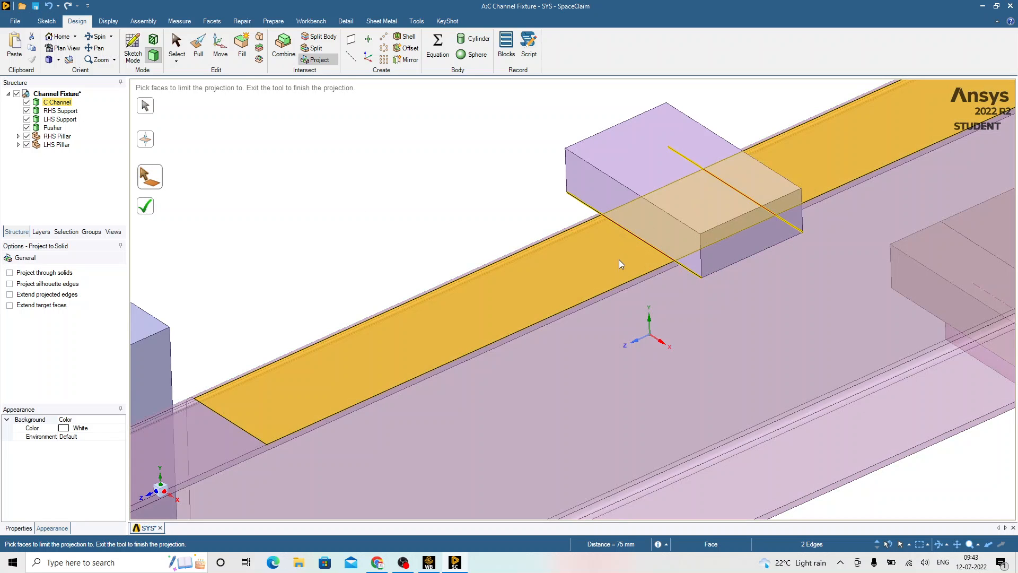
scroll(687, 246, up, 5)
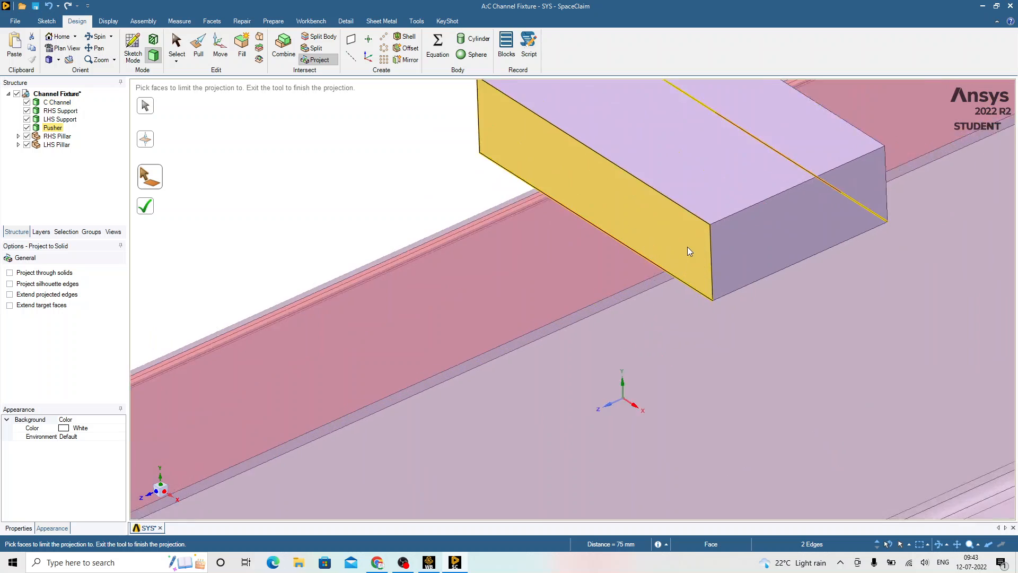
middle_drag(685, 246, 672, 220)
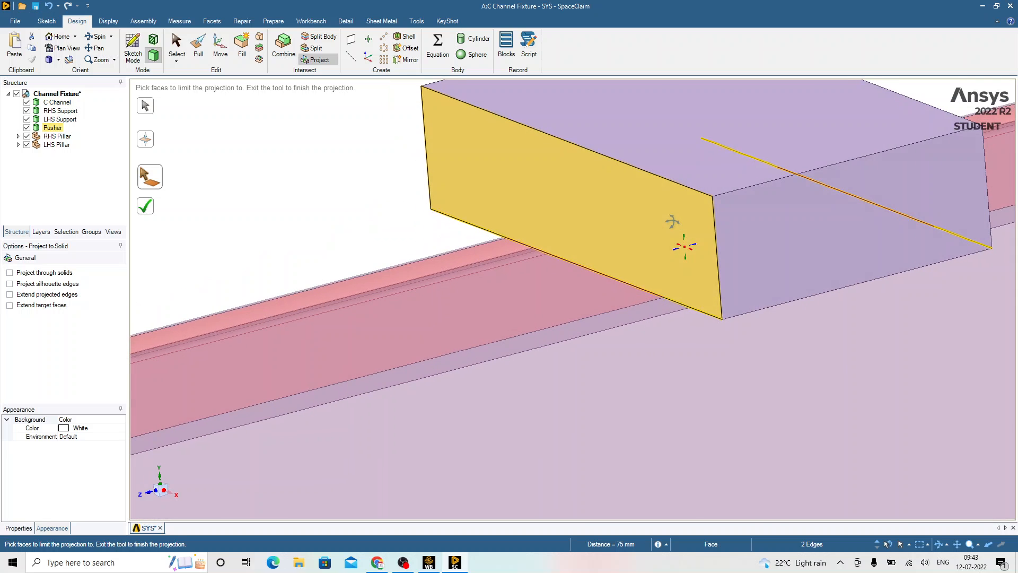
scroll(578, 250, down, 4)
scroll(580, 267, down, 3)
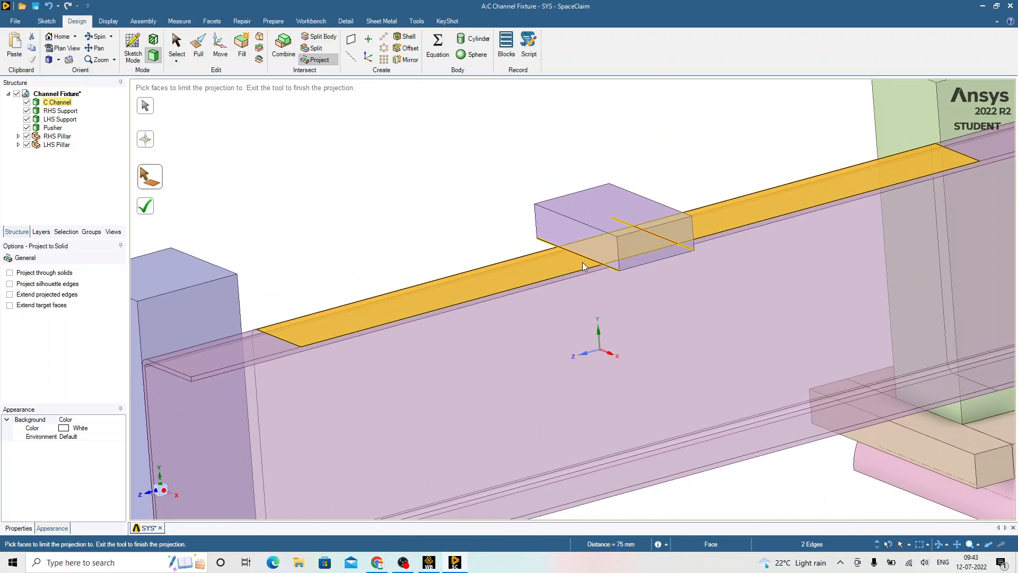
scroll(582, 262, down, 3)
middle_drag(551, 216, 555, 228)
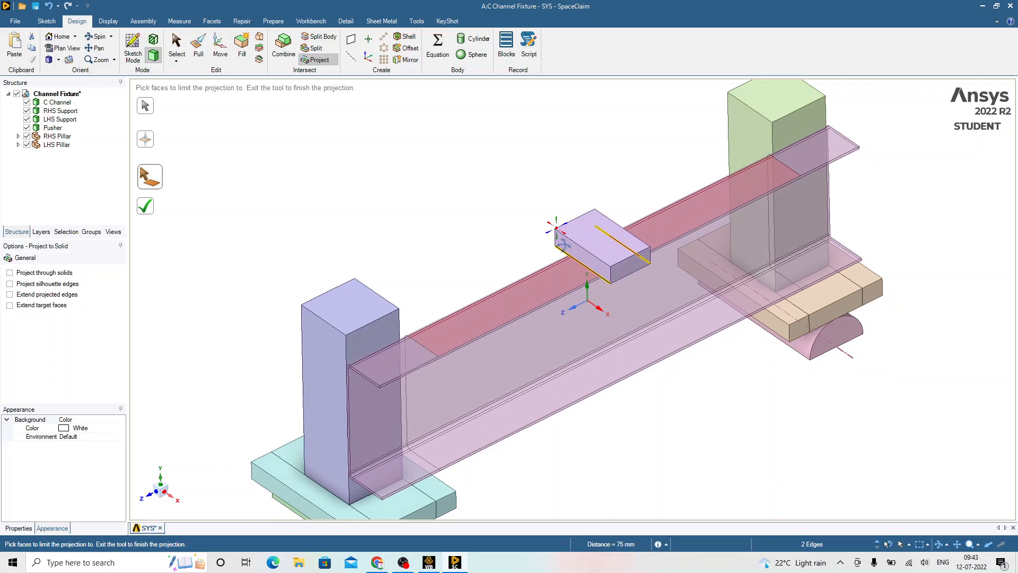
click(148, 142)
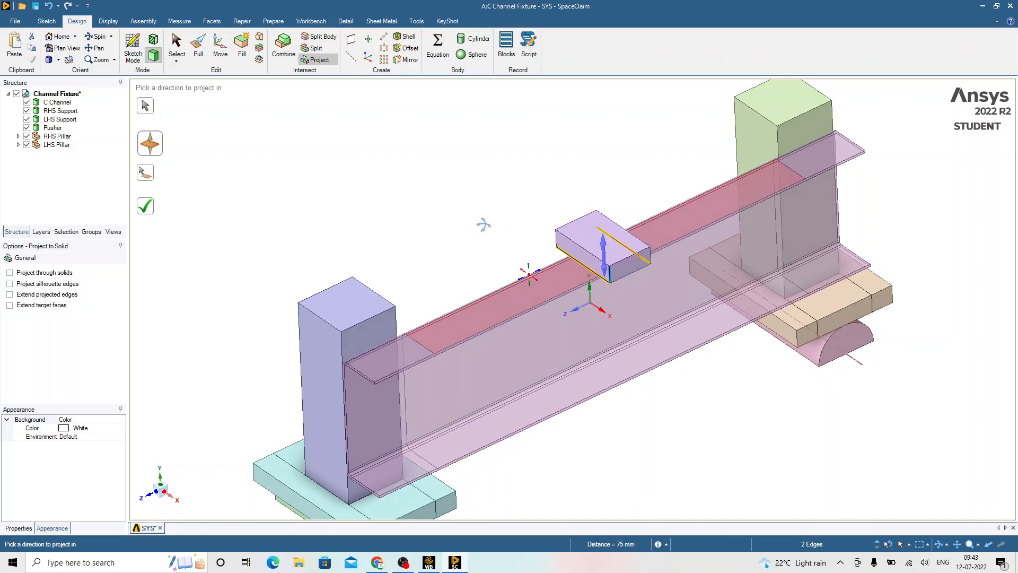
mouse_move(485, 225)
middle_down()
mouse_move(450, 212)
mouse_move(457, 230)
mouse_move(498, 227)
middle_up()
scroll(589, 260, up, 5)
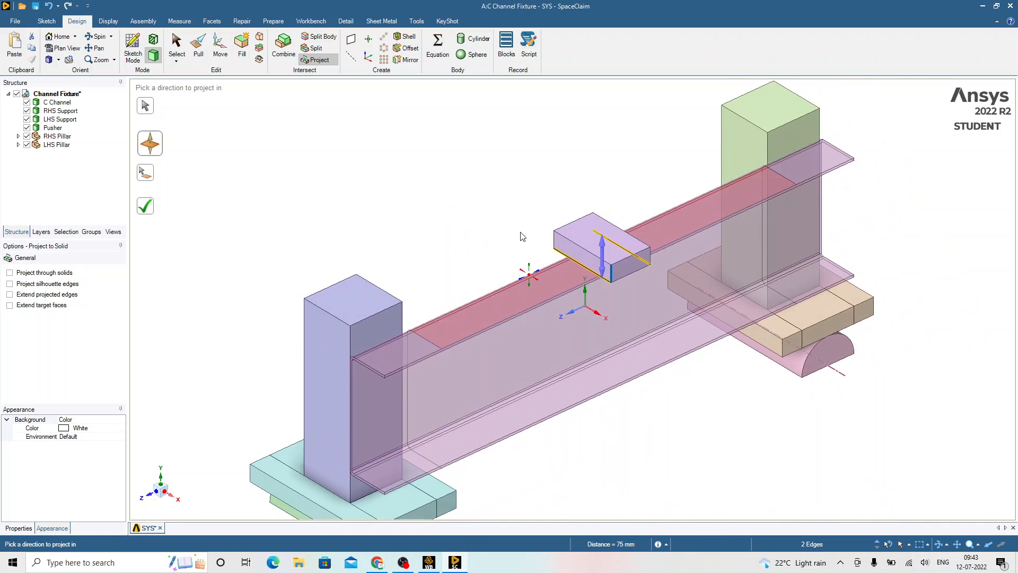
scroll(393, 231, down, 1)
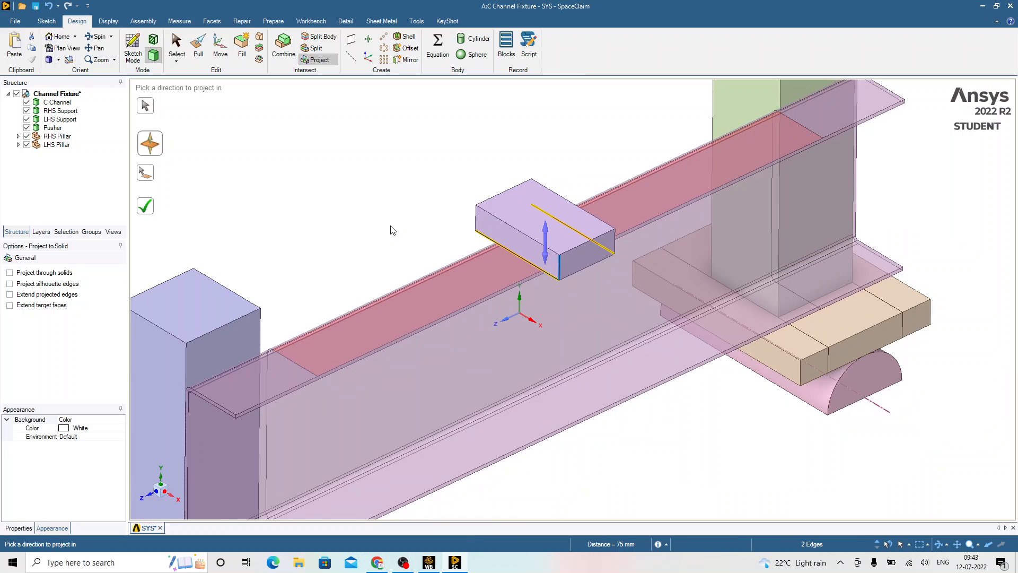
key(Escape)
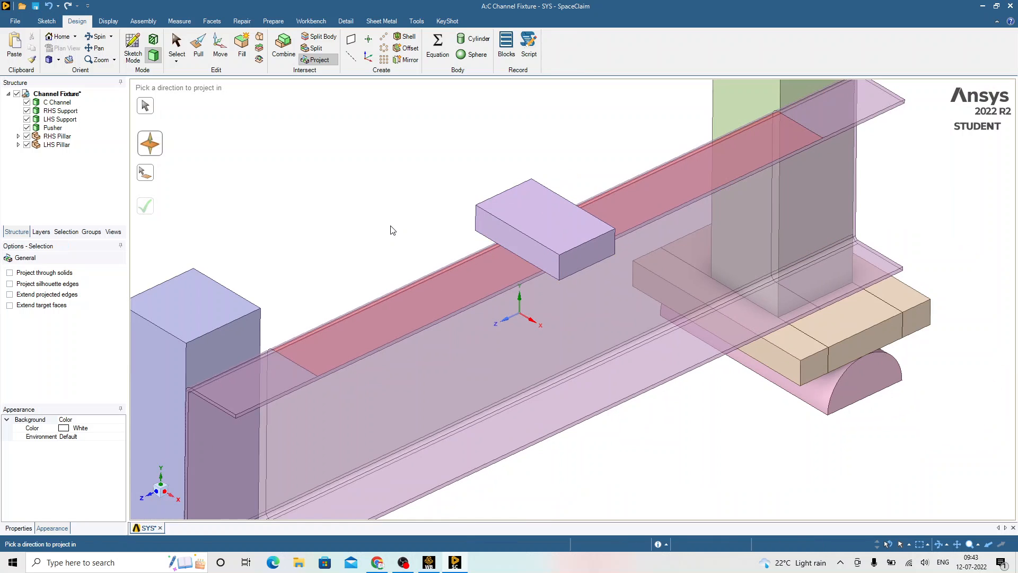
key(Escape)
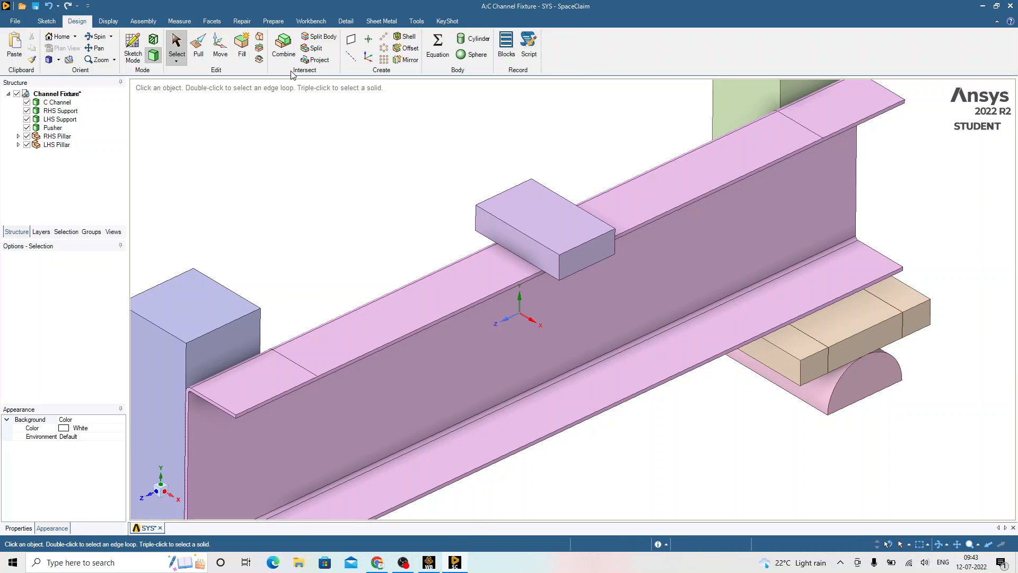
Project the Pusher's lower edge on the LHS Pillar side onto the channel, limiting the projection to the middle upper flange face
click(316, 60)
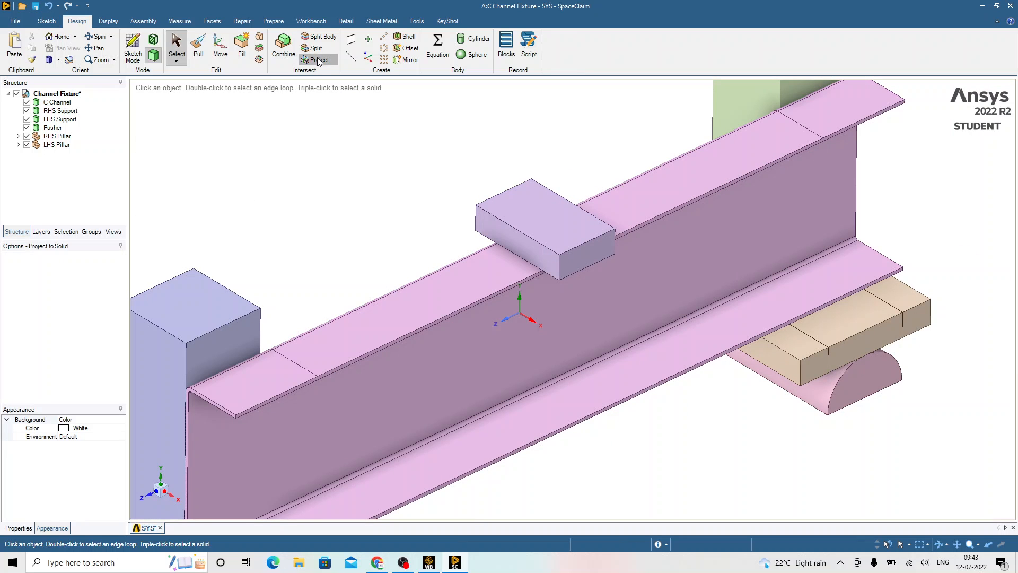
click(485, 242)
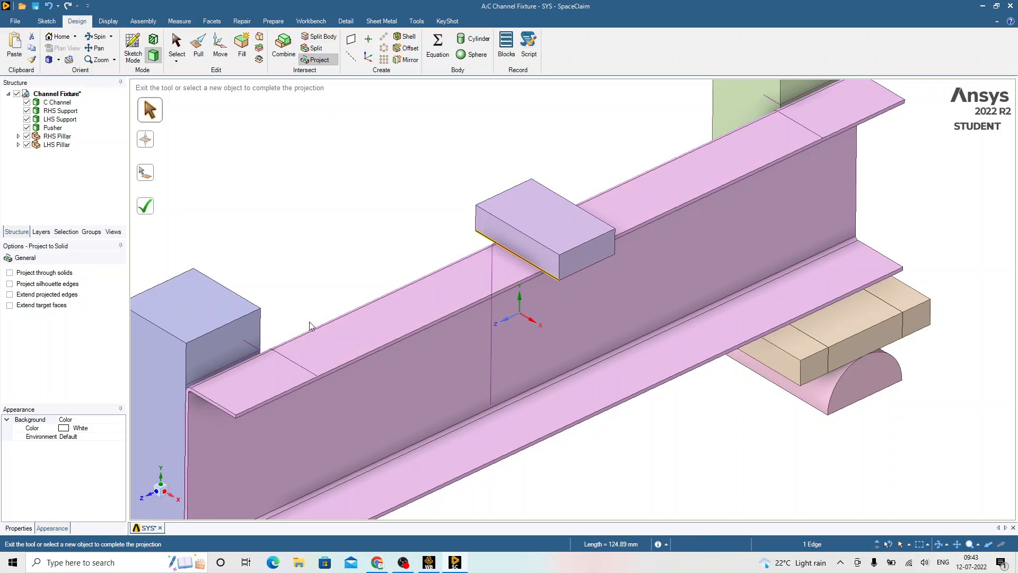
click(153, 176)
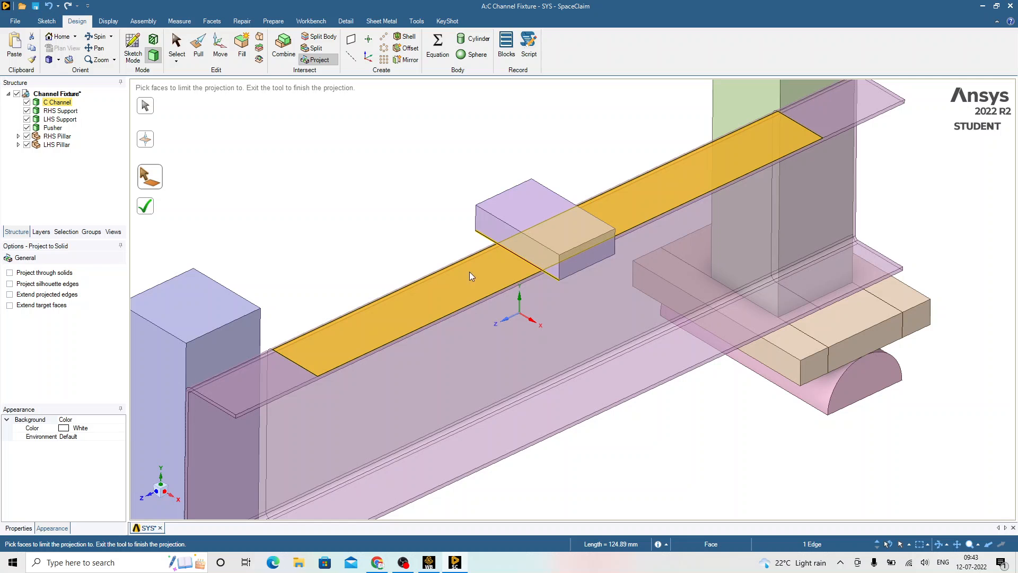
click(438, 272)
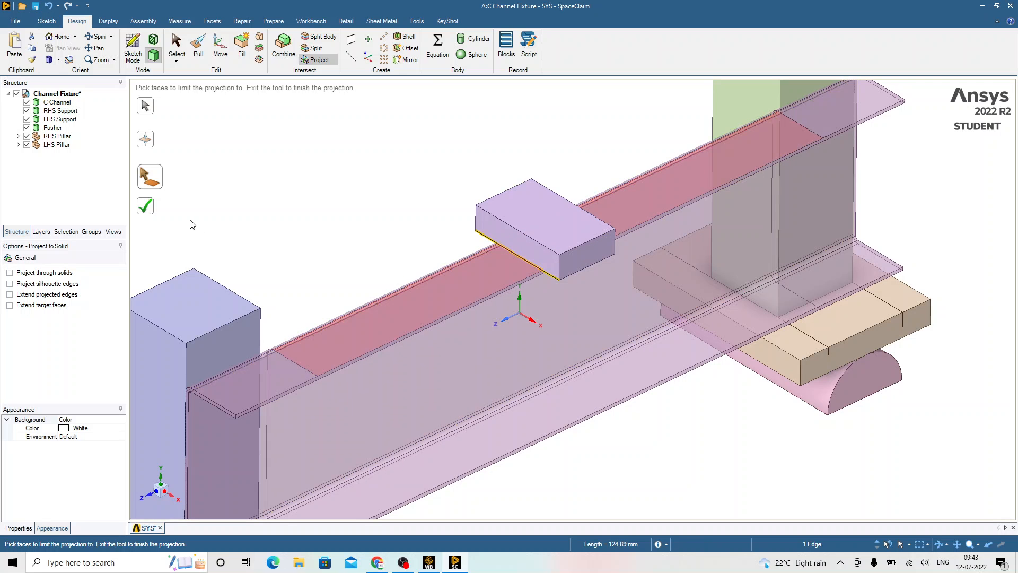
click(145, 206)
Hide the Pusher temporarily to check the projected split line on the channel's upper flange, and show the Pusher again
scroll(561, 239, up, 3)
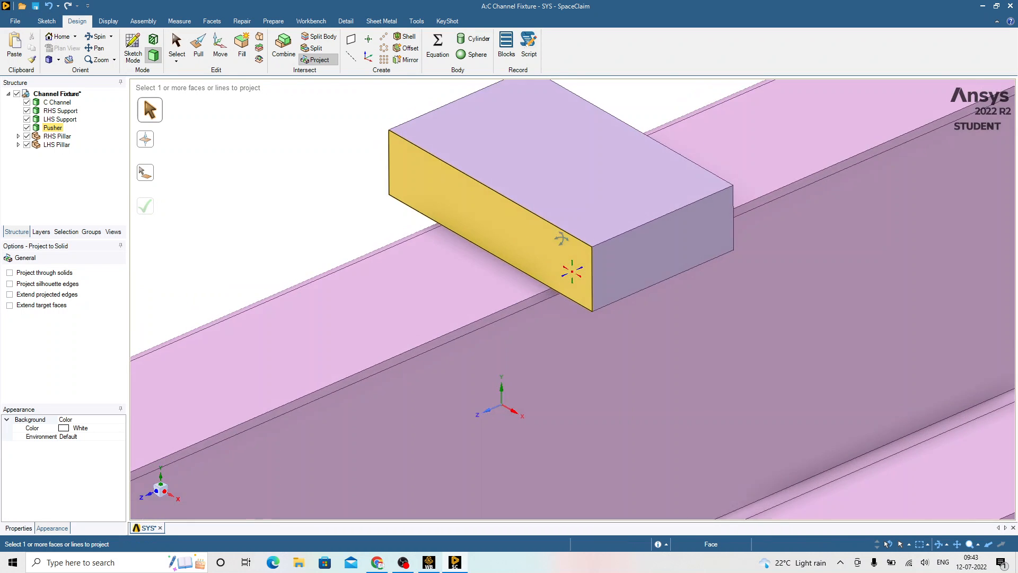
mouse_move(562, 238)
middle_down()
mouse_move(550, 191)
mouse_move(568, 248)
middle_up()
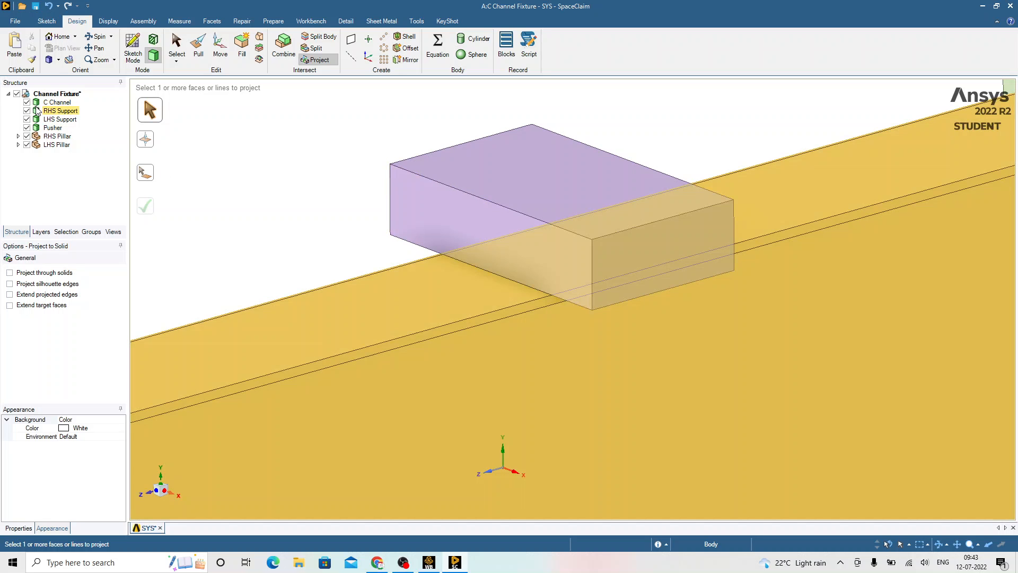
click(27, 128)
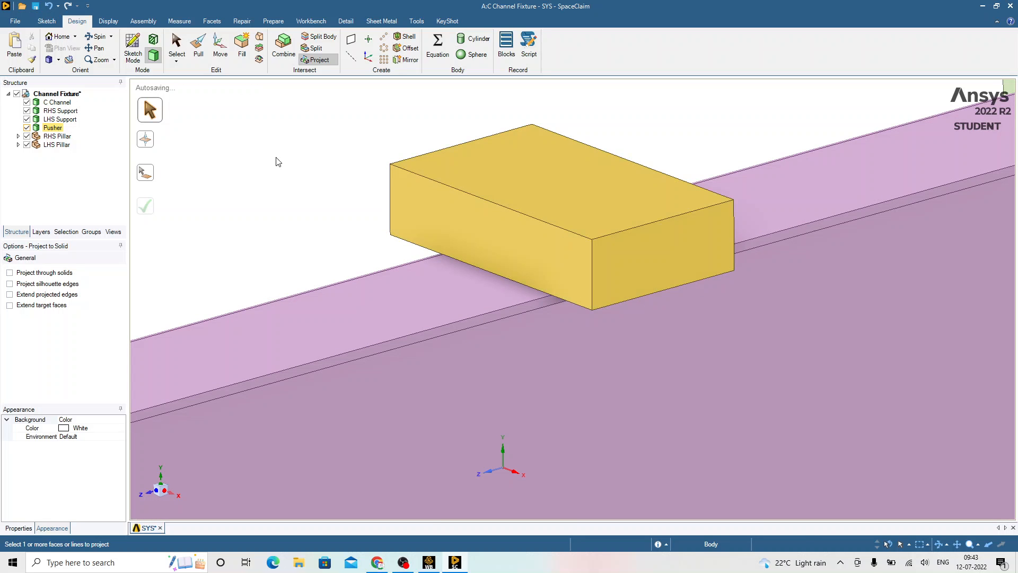
click(313, 156)
scroll(391, 179, down, 4)
middle_drag(392, 186, 452, 215)
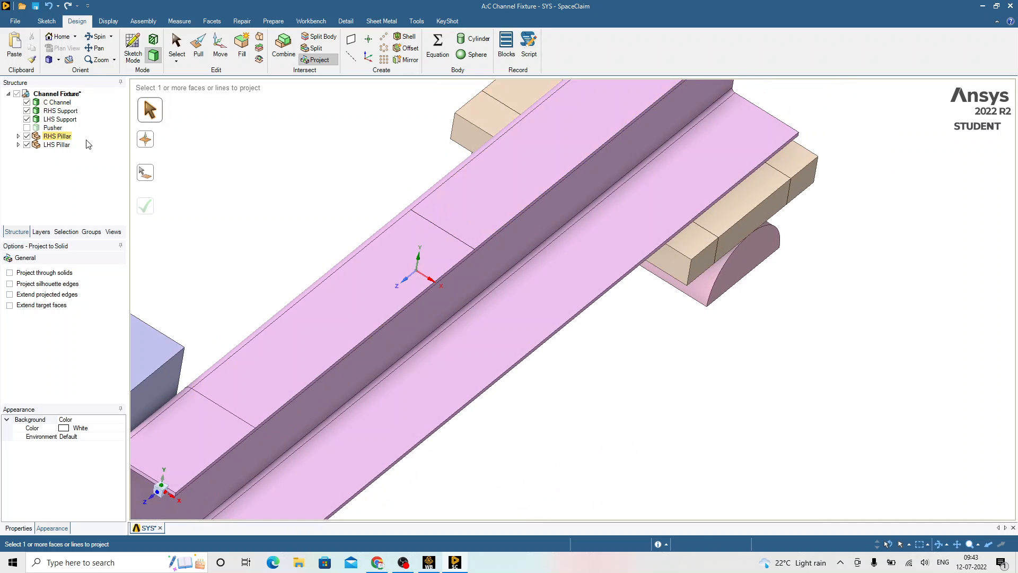
click(27, 128)
Project the Pusher's lower edge on the RHS Pillar side onto the channel, limiting the projection to the upper flange face
middle_drag(374, 255, 276, 254)
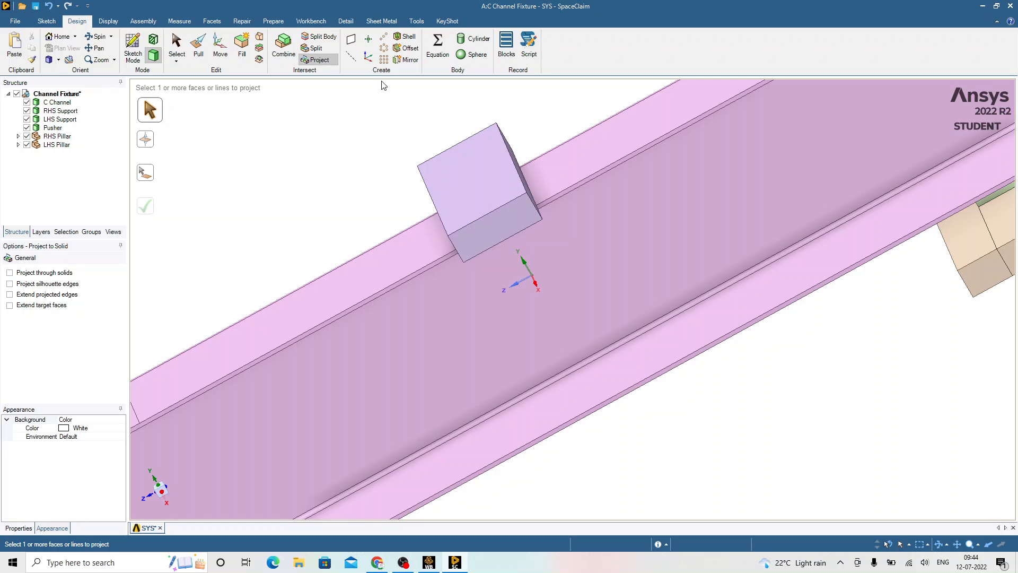
middle_drag(383, 86, 490, 145)
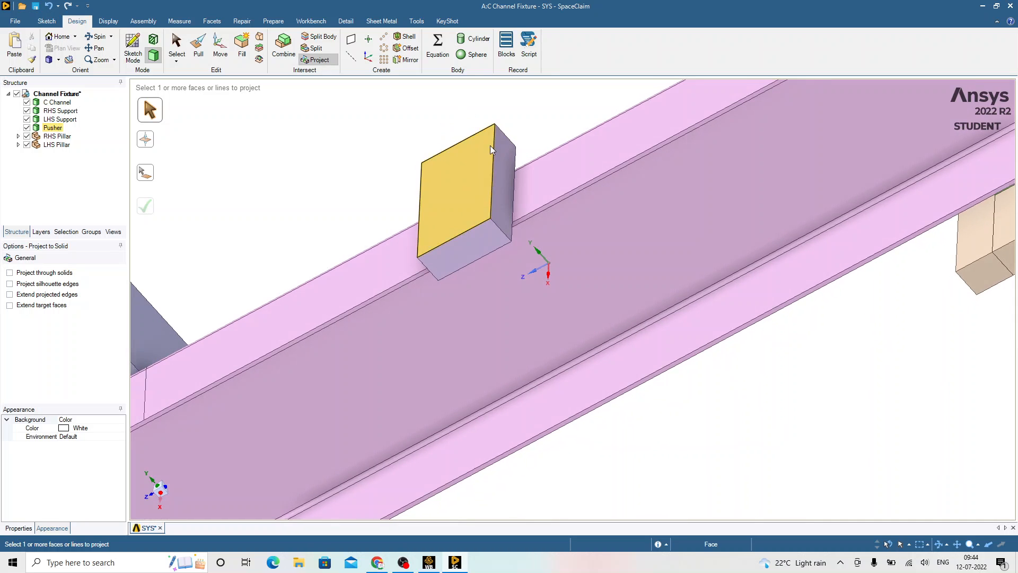
click(516, 161)
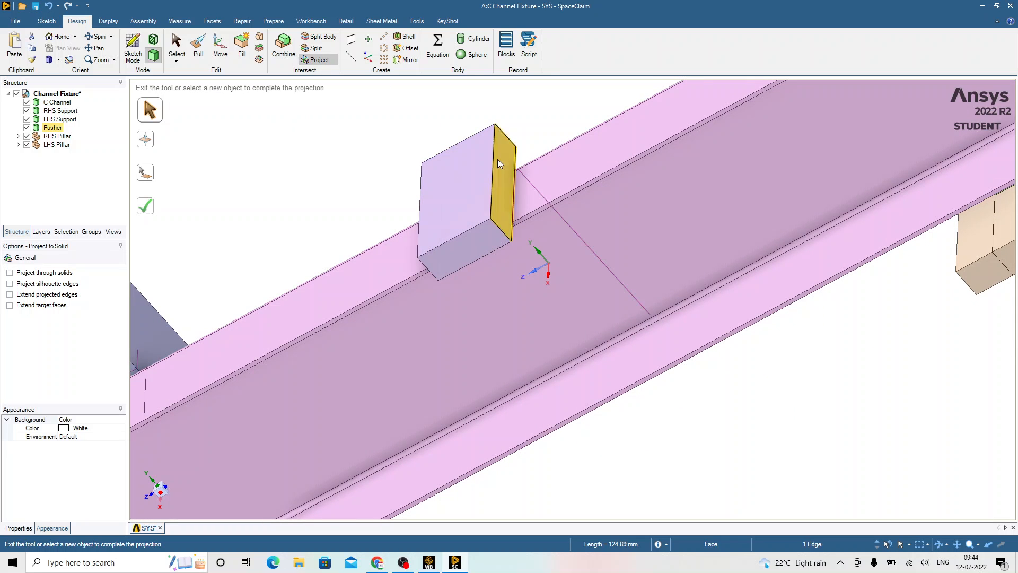
click(151, 178)
click(581, 173)
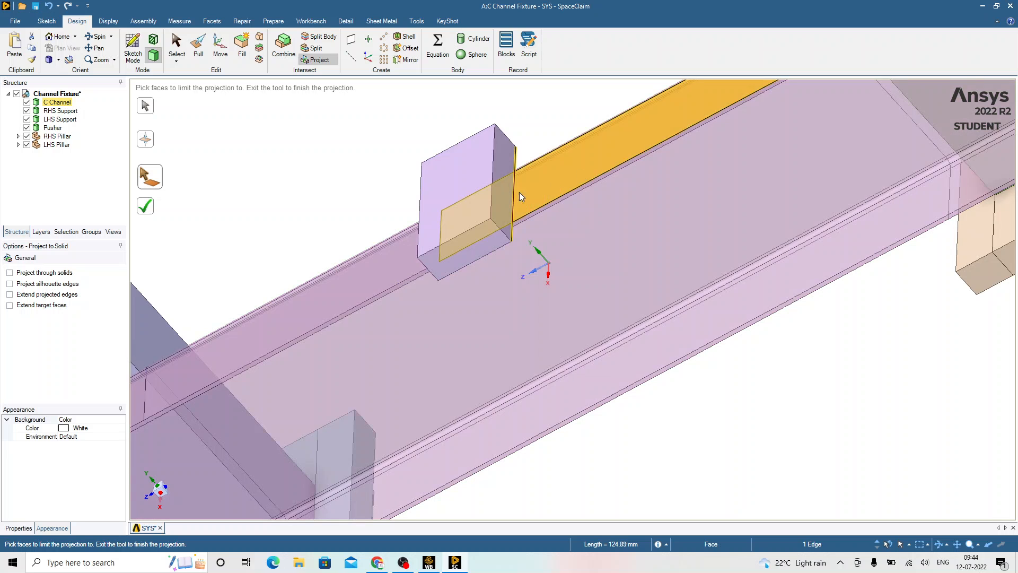
click(146, 205)
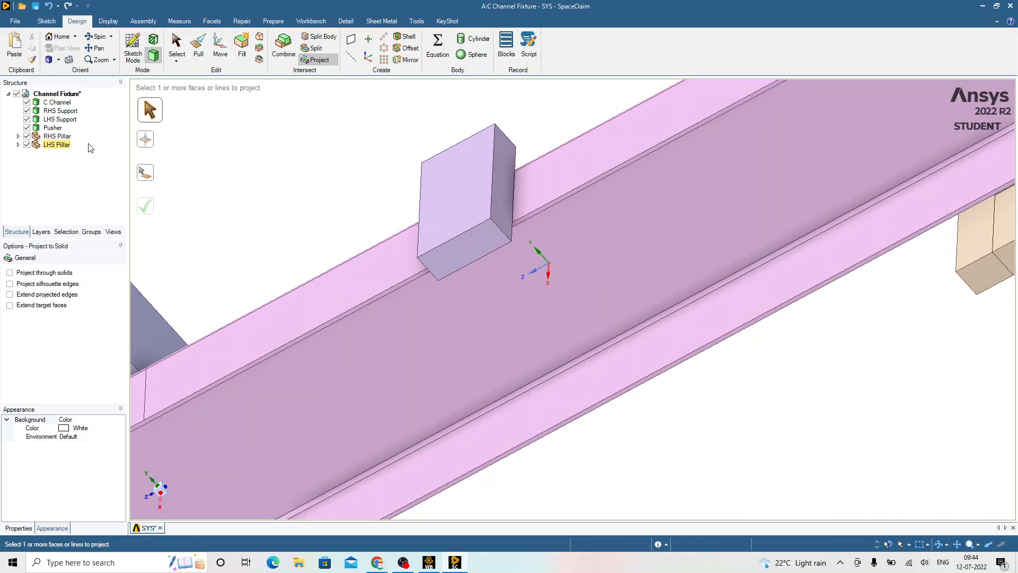
Hide the Pusher to check the pair of split lines beneath it on the upper flange, and show it again
click(26, 127)
middle_drag(321, 181, 403, 223)
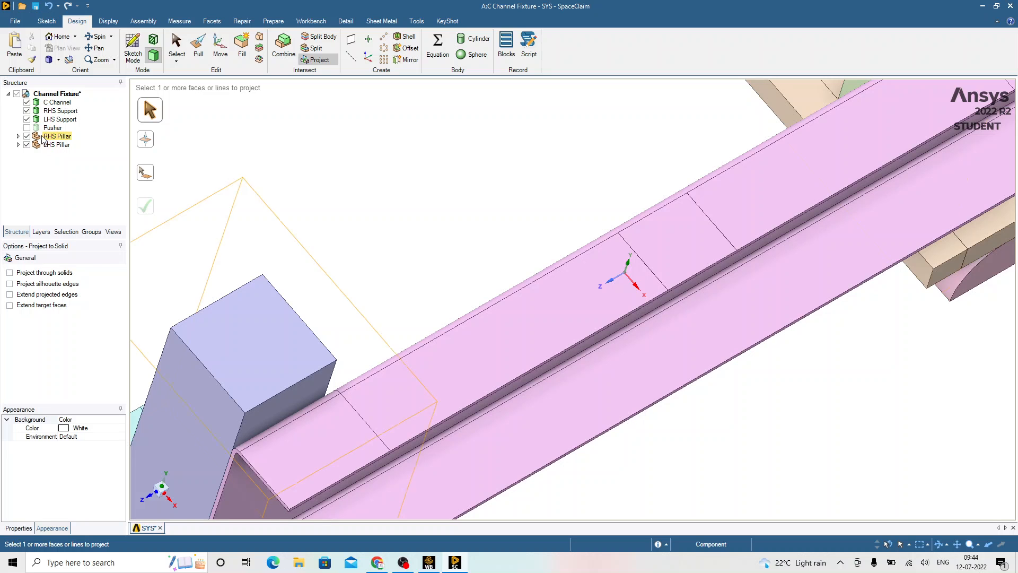
click(27, 127)
middle_drag(364, 182, 366, 184)
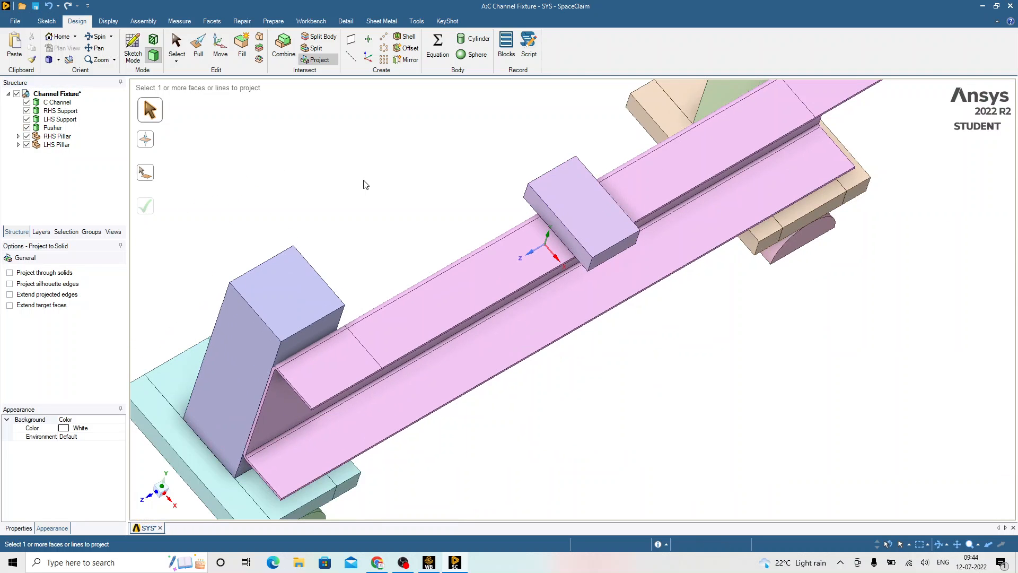
Create a reference plane on the outer end face of the LHS Pillar's upright block
scroll(419, 244, down, 3)
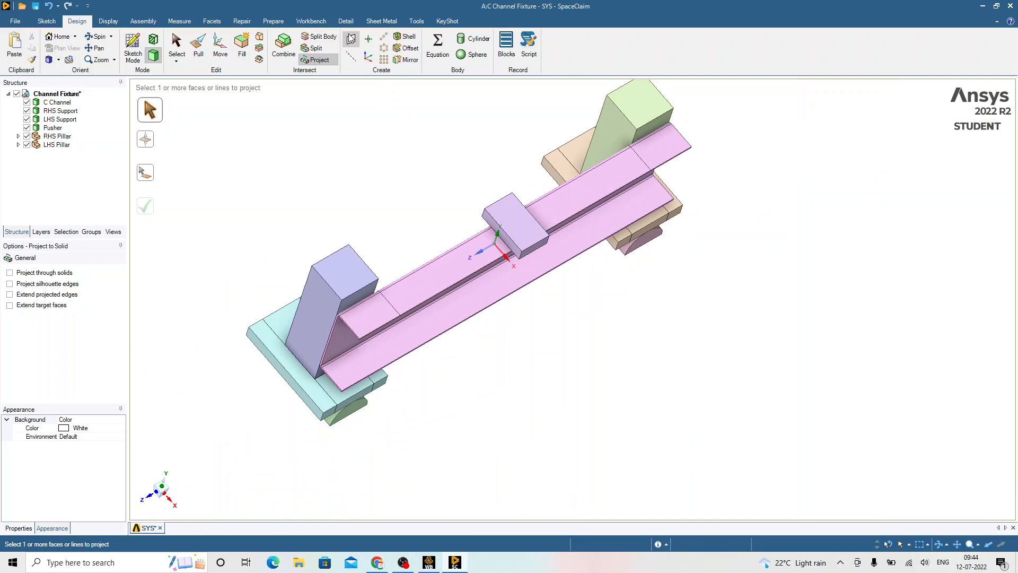
scroll(482, 269, down, 2)
scroll(491, 193, up, 4)
middle_drag(487, 215, 356, 220)
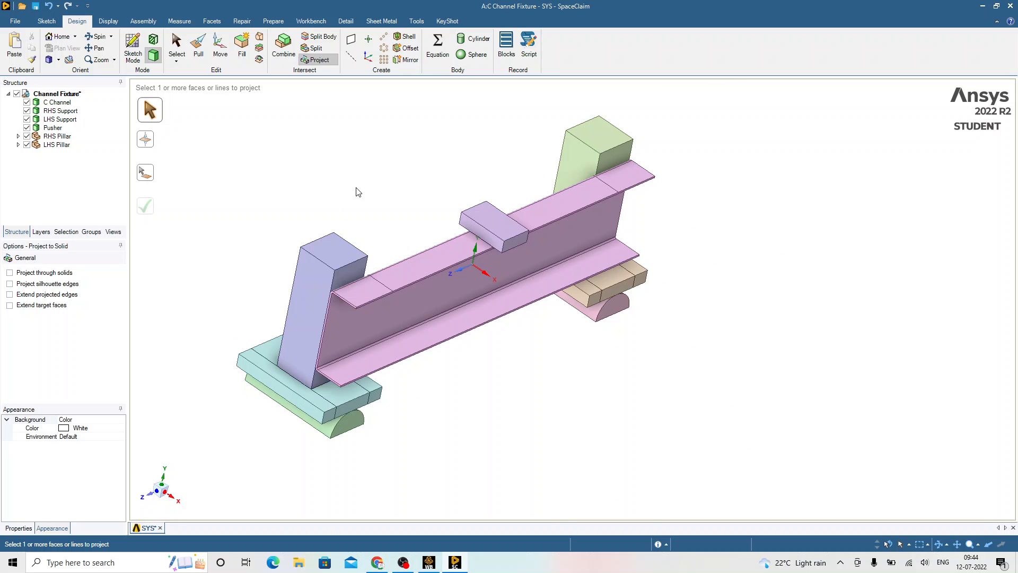
click(351, 41)
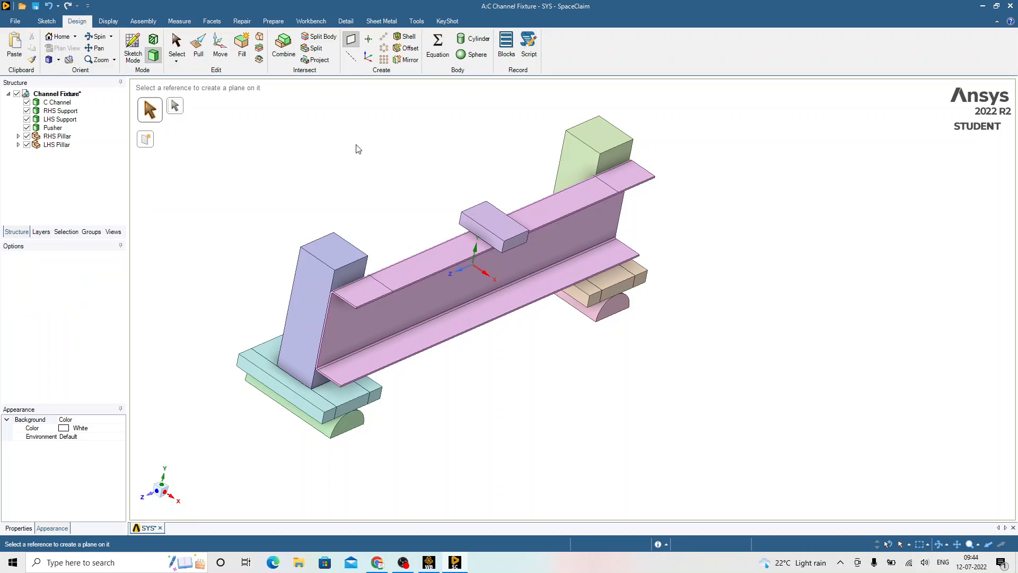
click(319, 281)
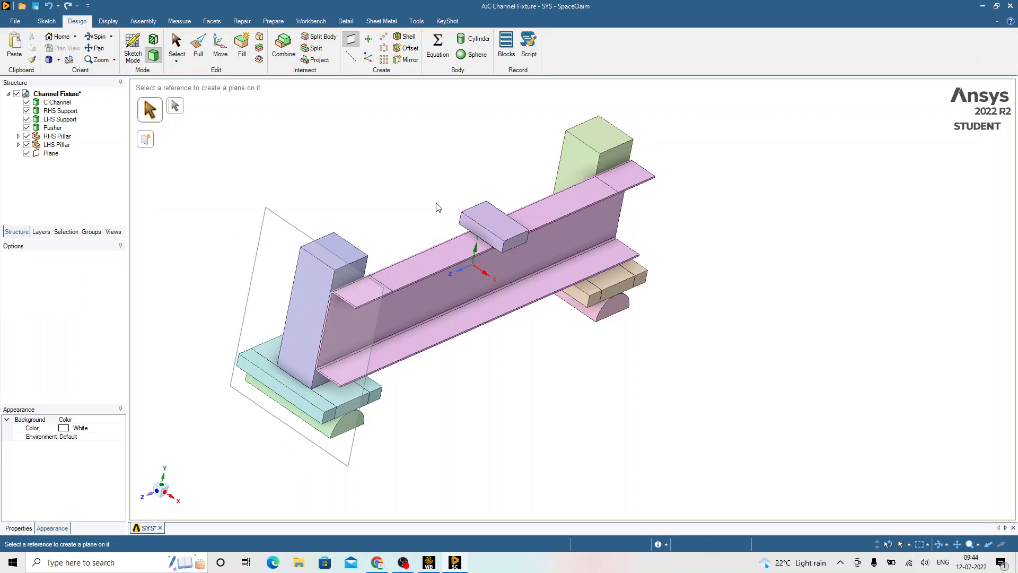
Move the reference plane 200 mm outward from the LHS Pillar's outer face, along the channel's length direction
middle_drag(290, 257, 315, 207)
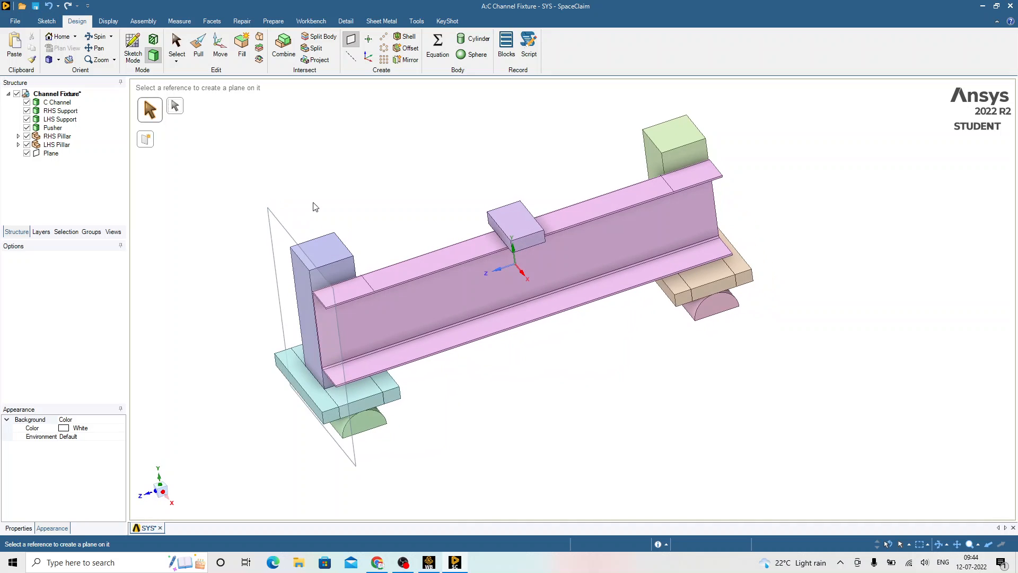
click(220, 49)
click(275, 265)
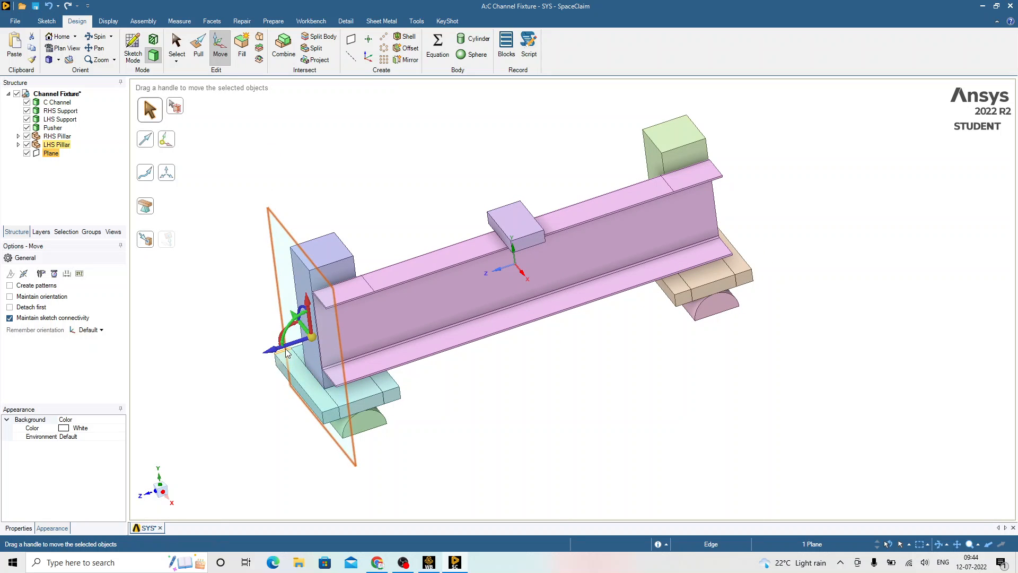
drag(273, 353, 199, 362)
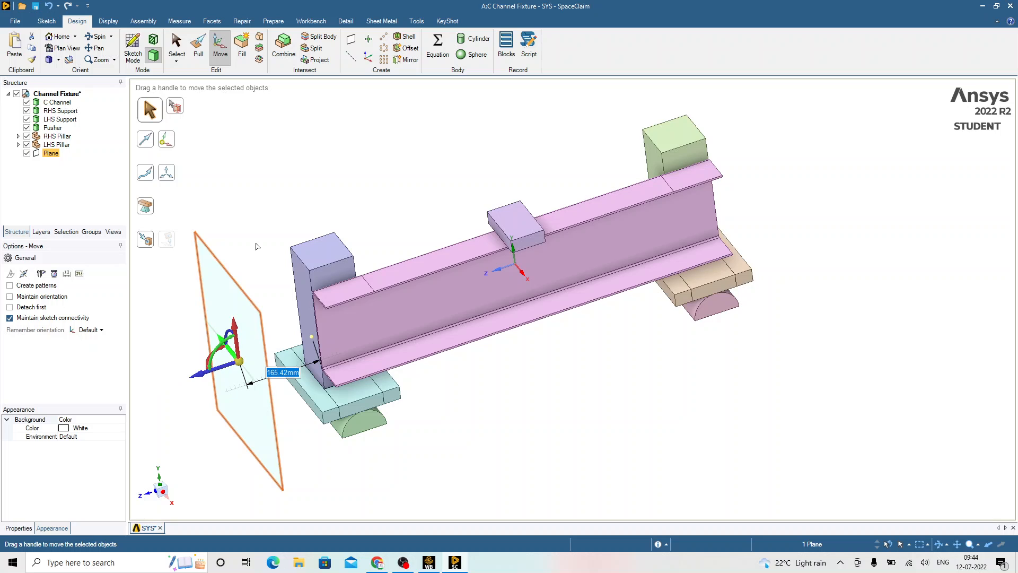
text(2)
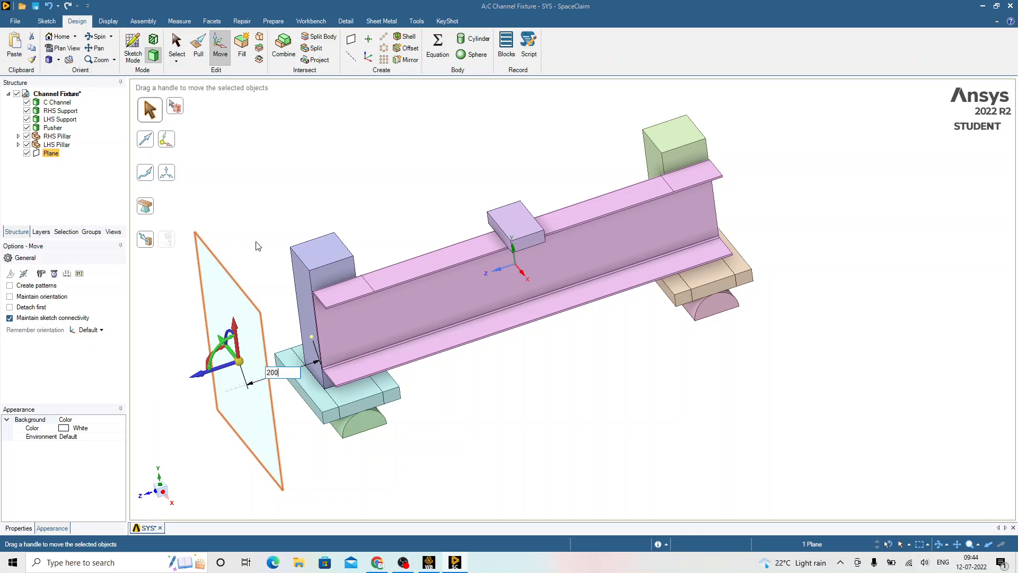
text(00)
key(Return)
click(309, 166)
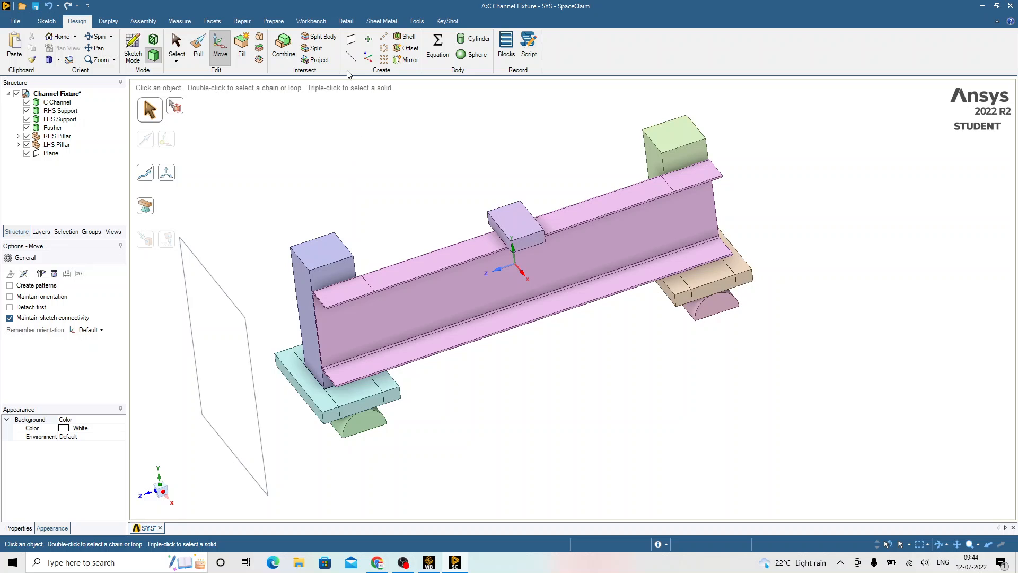
Create an axis along the Pusher's upper edge on the LHS Pillar side
click(351, 55)
click(492, 223)
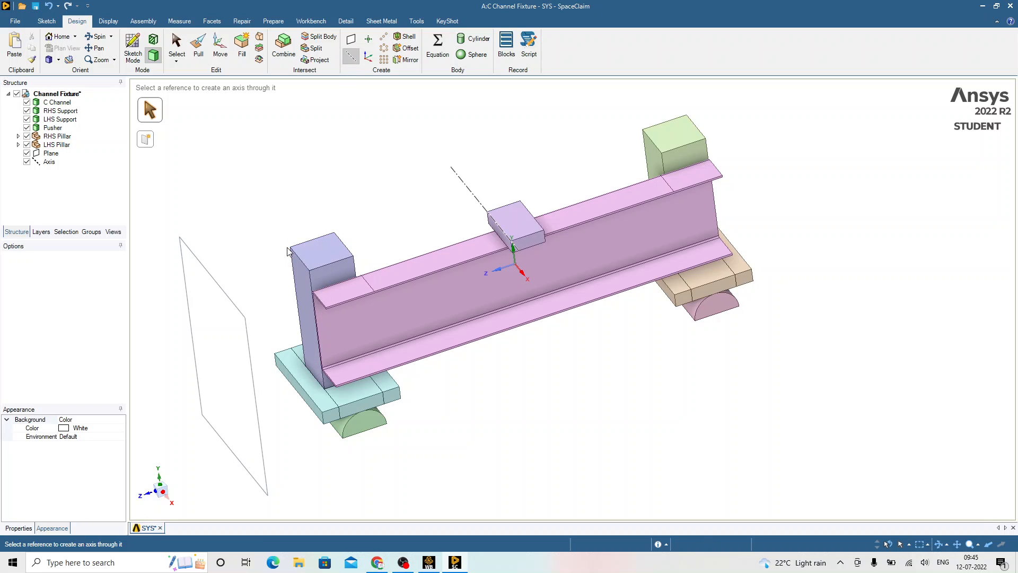
key(Escape)
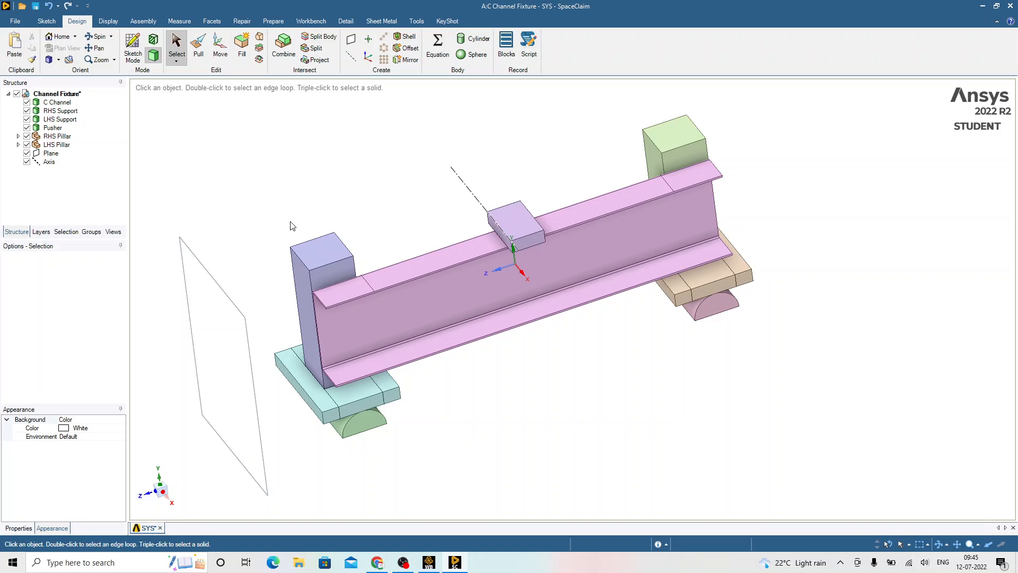
Create an axis through two diagonally opposite corner vertices of the LHS Pillar's top face
click(290, 247)
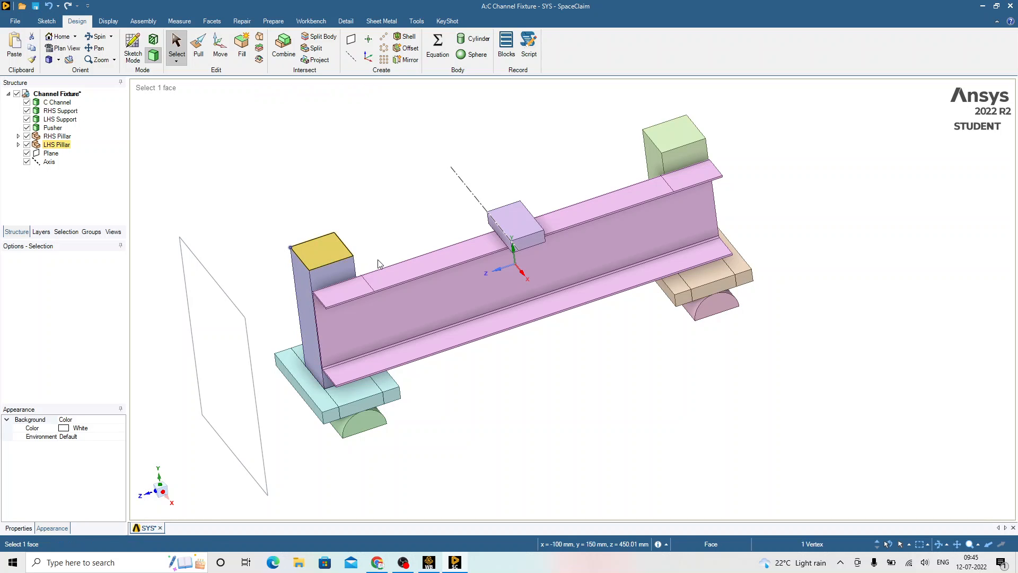
ctrl+click(353, 256)
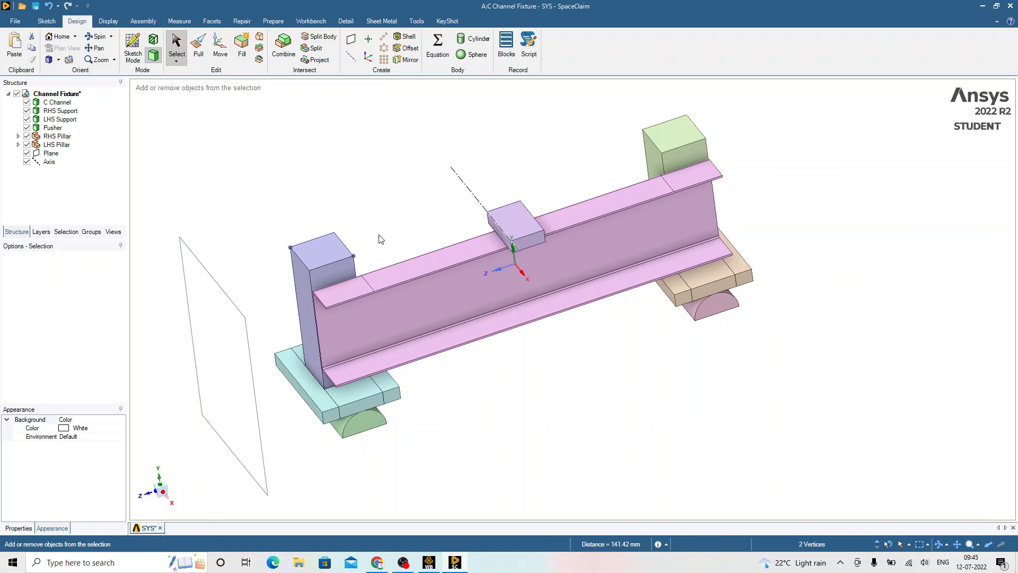
click(351, 56)
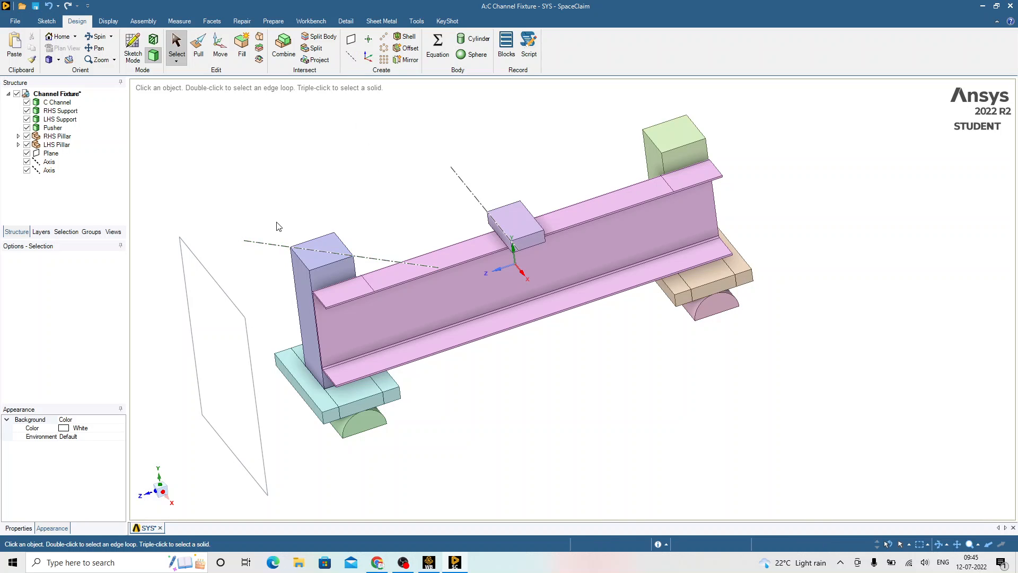
click(424, 263)
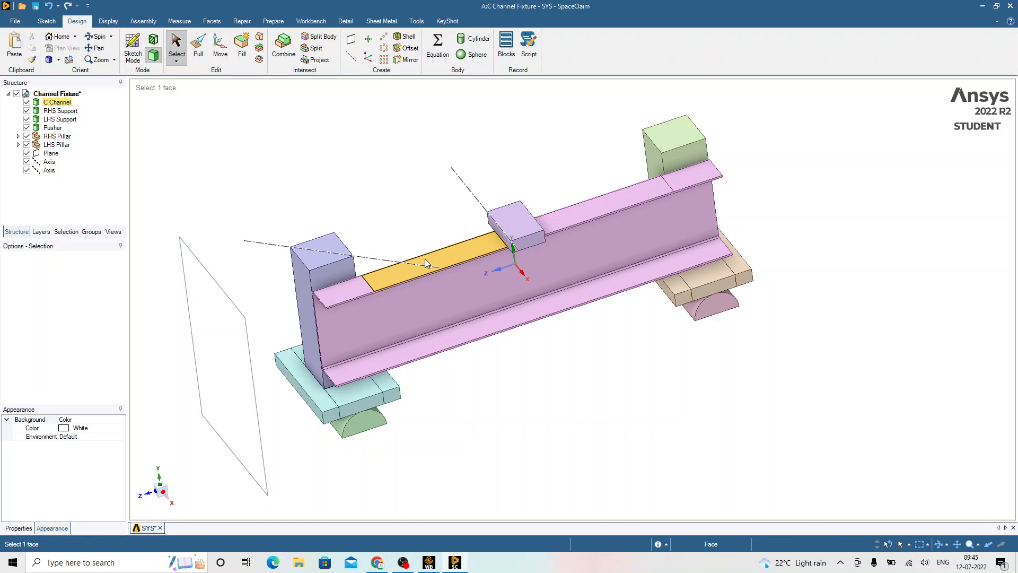
key(Escape)
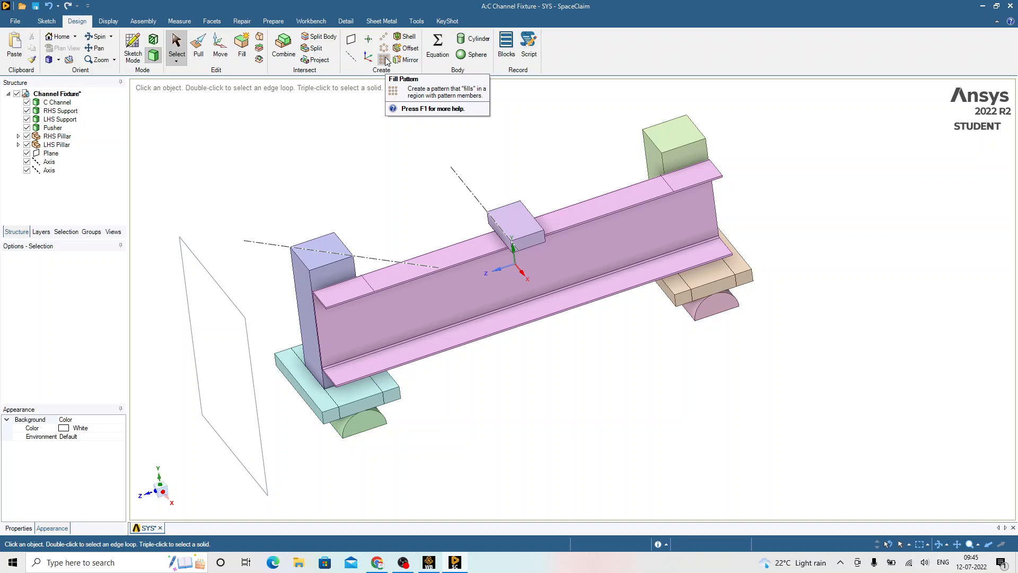
Make the C Channel body transparent, and try to restore the Opaque display without selecting the body
click(107, 22)
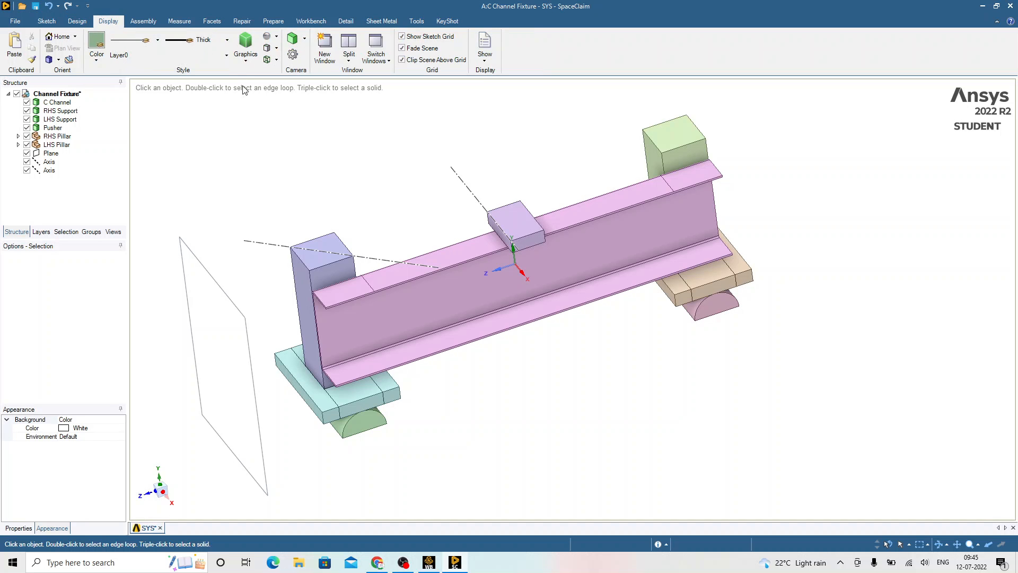
middle_drag(257, 175, 296, 155)
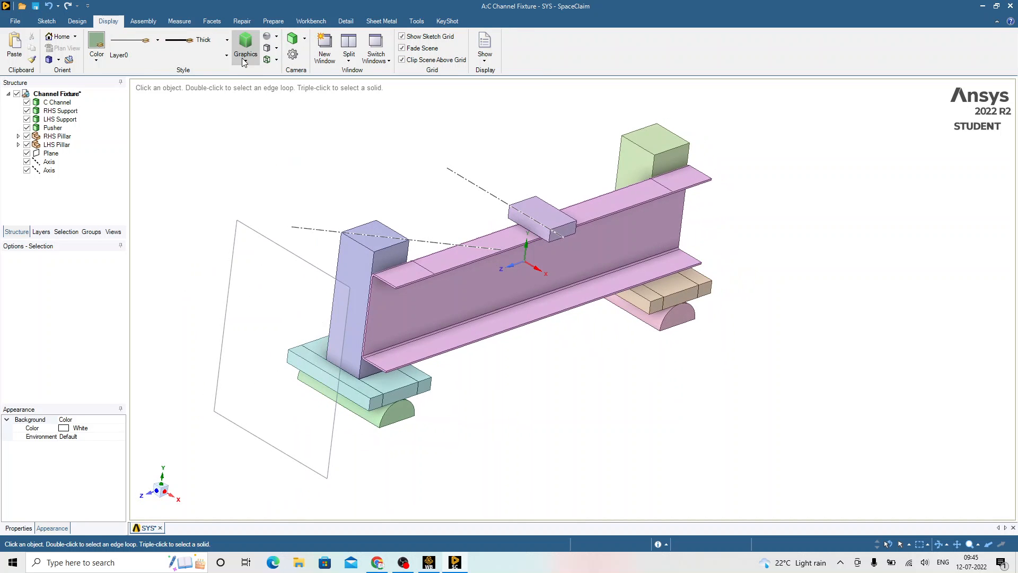
click(53, 103)
click(275, 49)
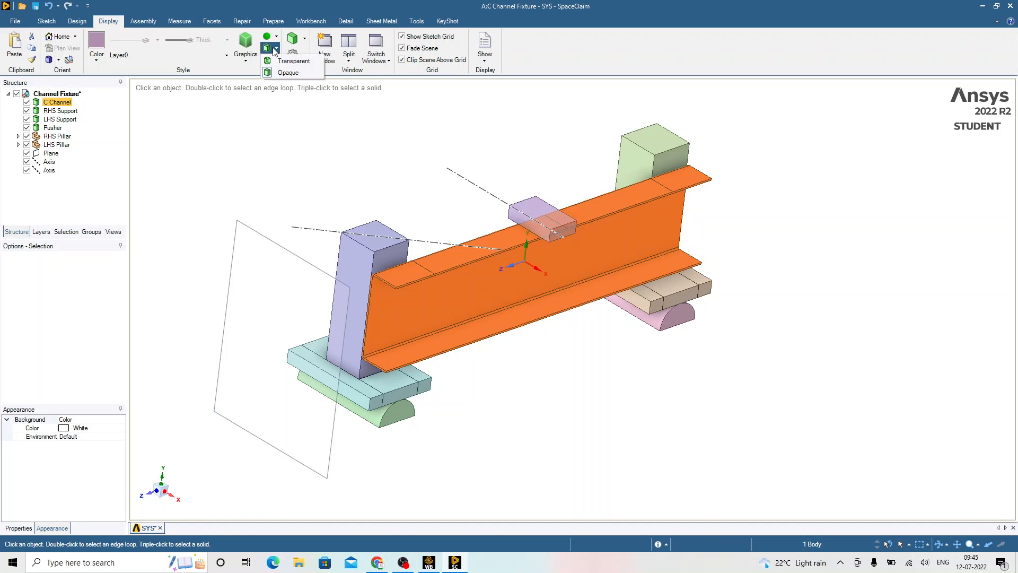
click(291, 61)
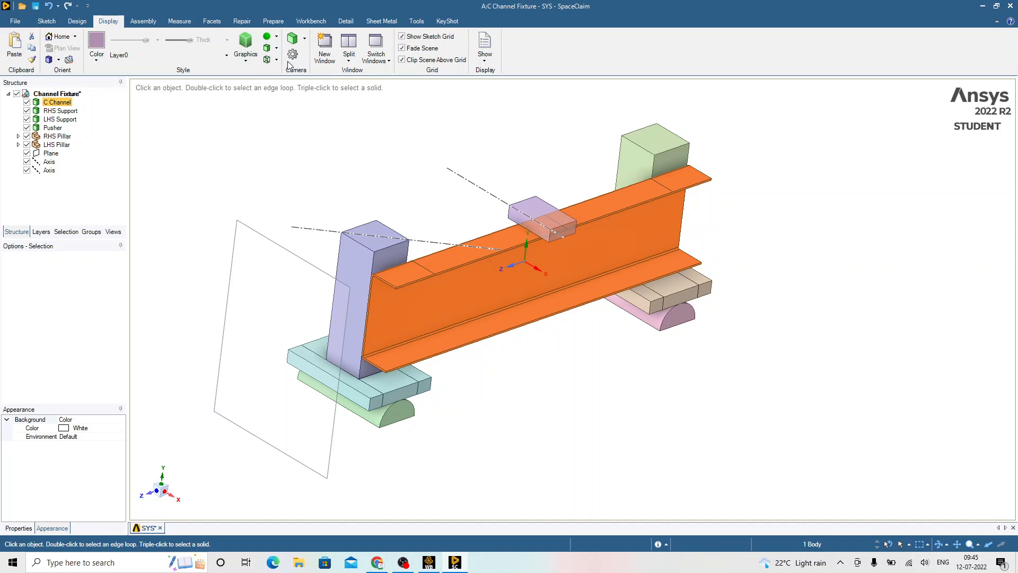
click(323, 174)
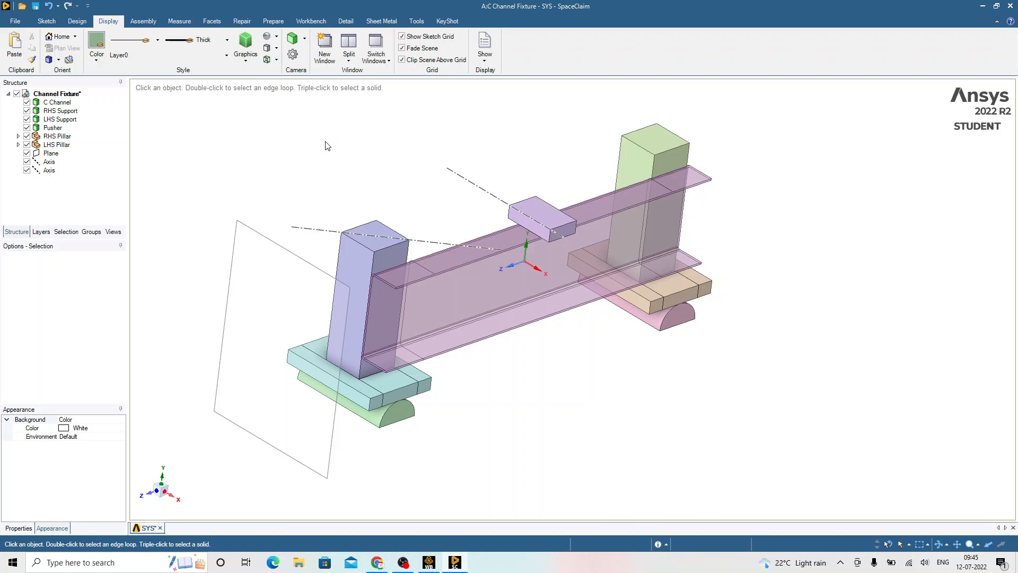
middle_drag(325, 143, 255, 91)
click(276, 49)
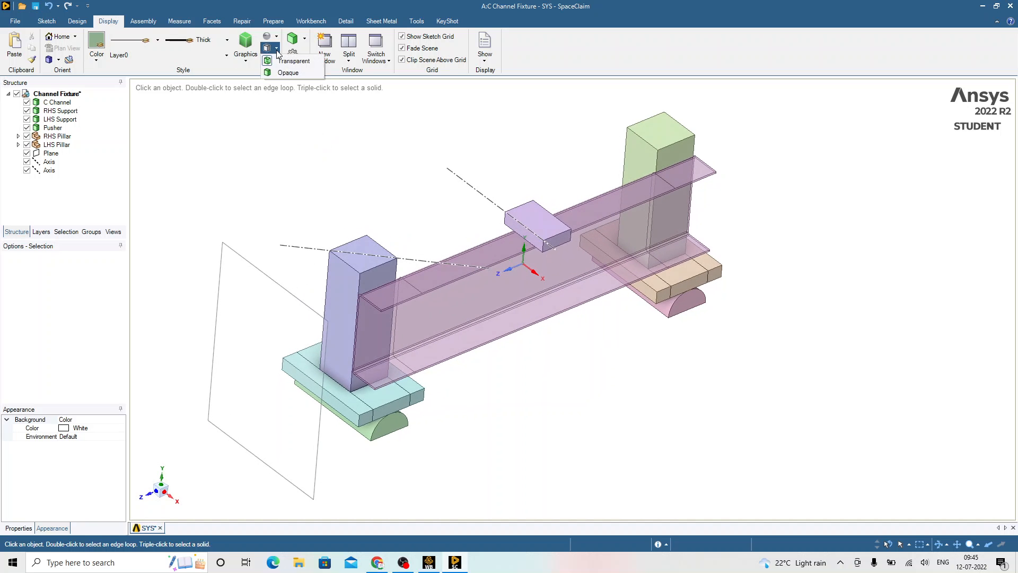
click(288, 76)
Switch the graphics style to Wireframe to view all edges, and set it to Shaded
click(246, 61)
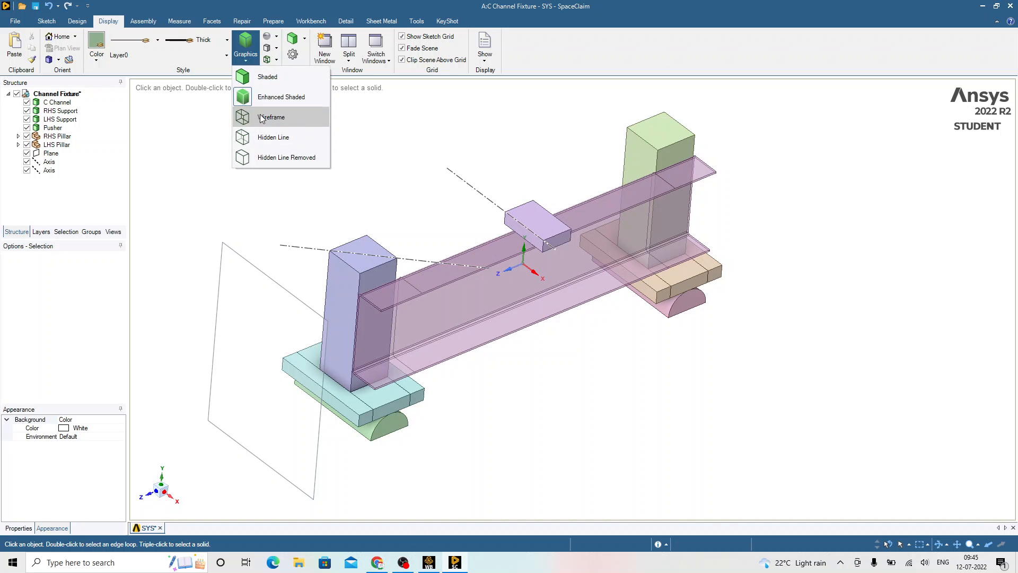
click(263, 117)
click(244, 56)
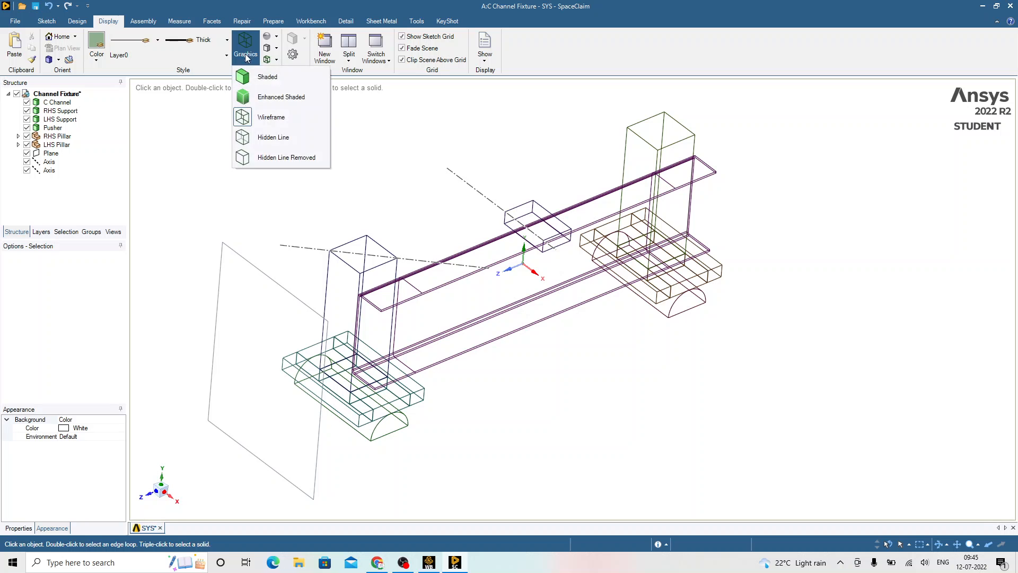
click(260, 77)
Set the C Channel body back to Opaque and clear the selection
middle_drag(344, 165, 321, 163)
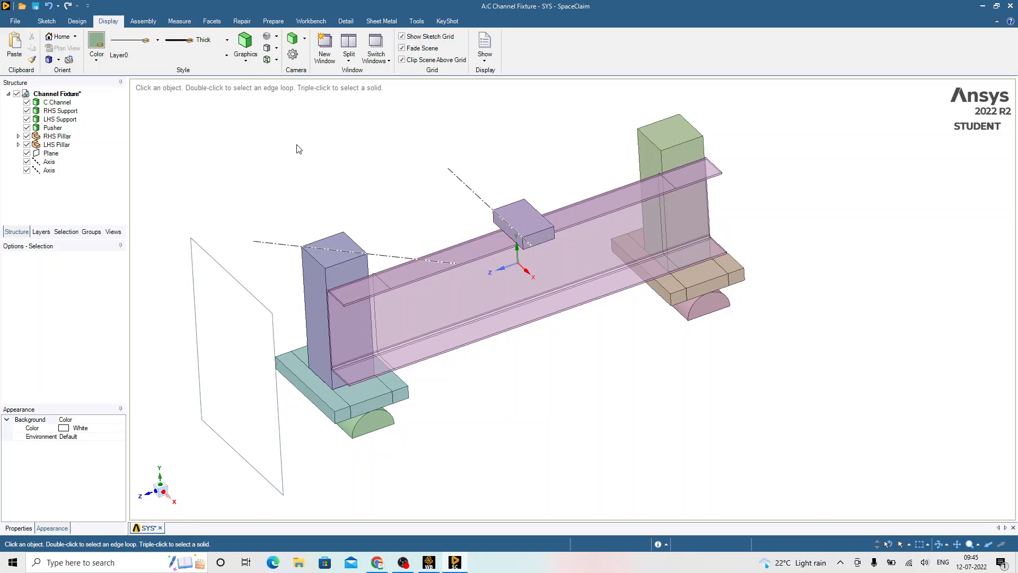
click(56, 101)
click(276, 48)
click(285, 72)
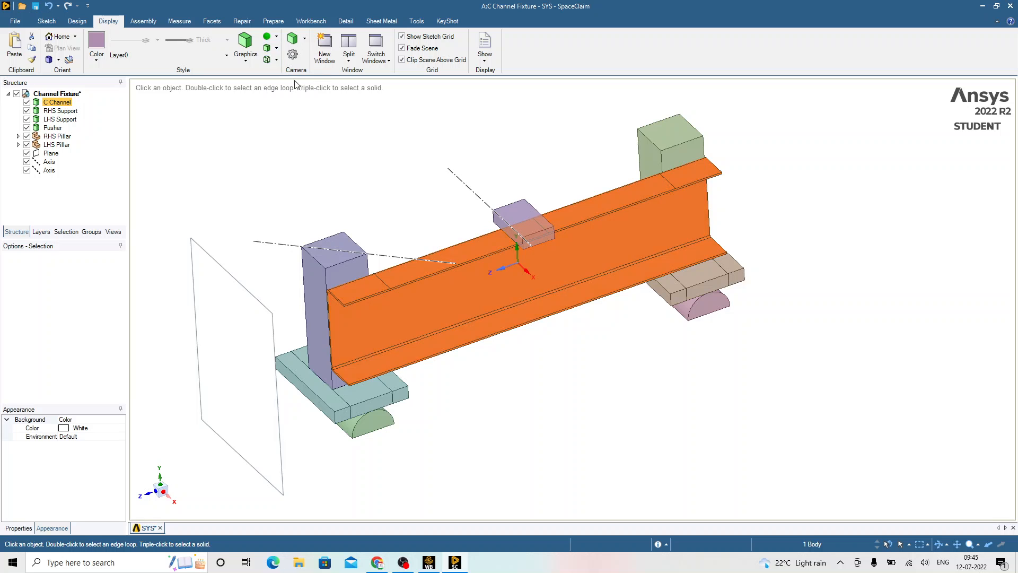
click(354, 160)
middle_drag(354, 159, 438, 242)
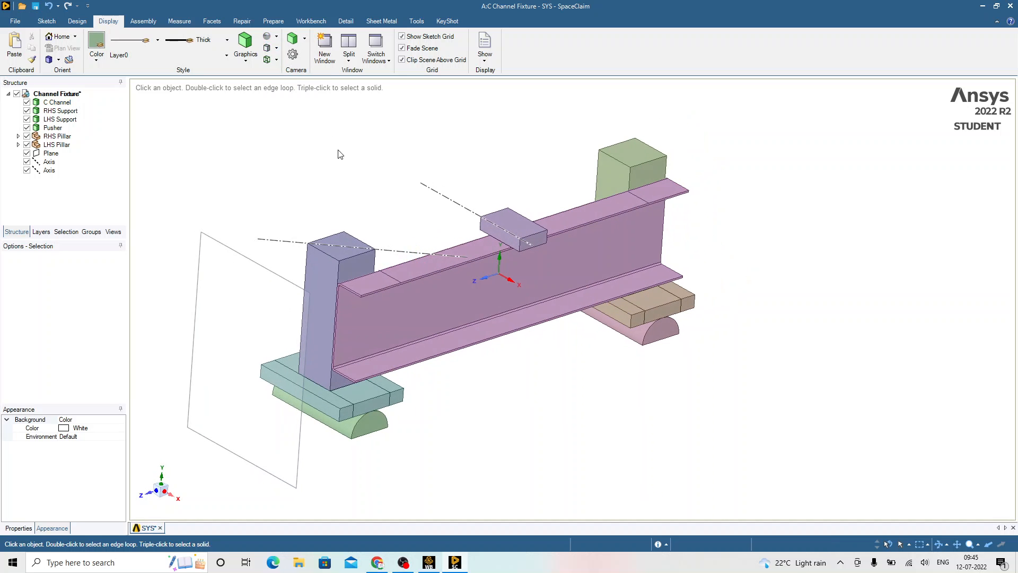
click(112, 161)
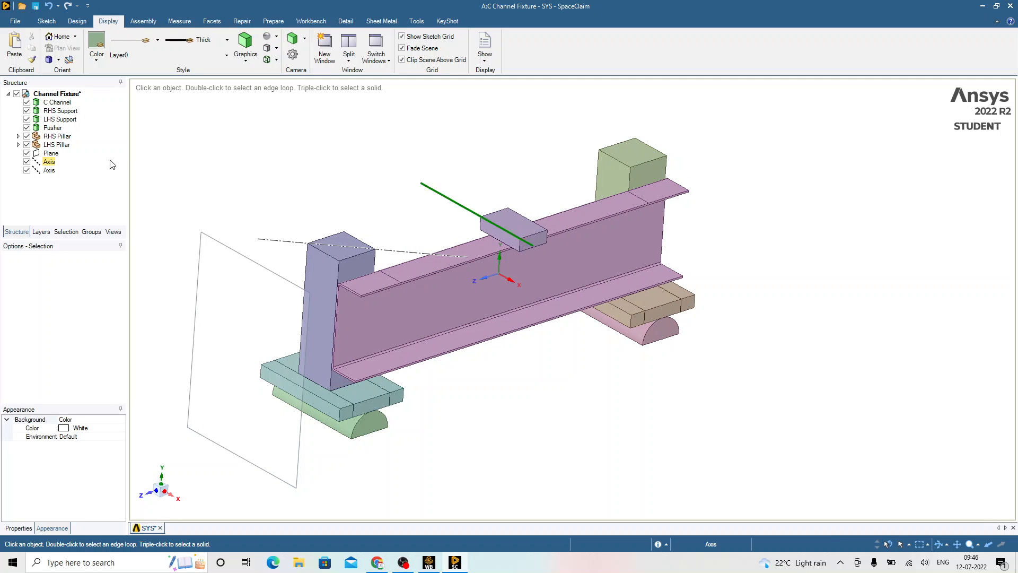
Delete the two axes and the reference plane from the Channel Fixture model
click(45, 171)
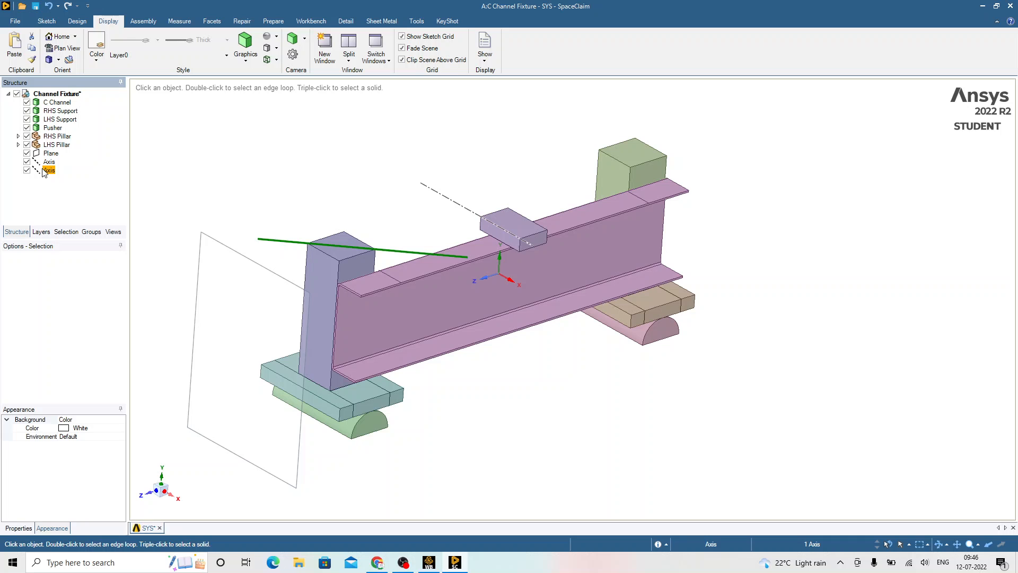
key(Delete)
click(49, 162)
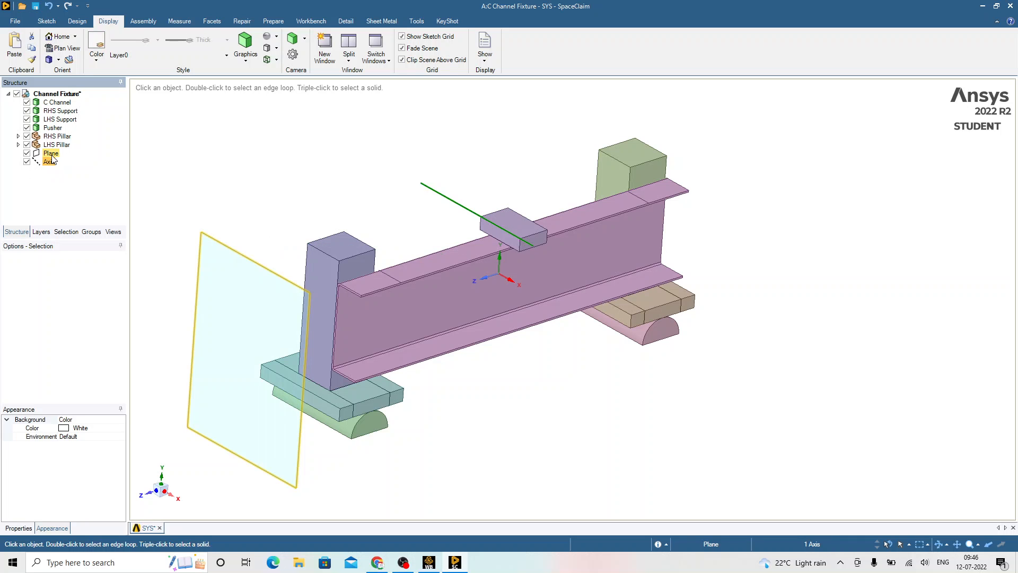
click(51, 155)
key(Delete)
click(51, 154)
key(Delete)
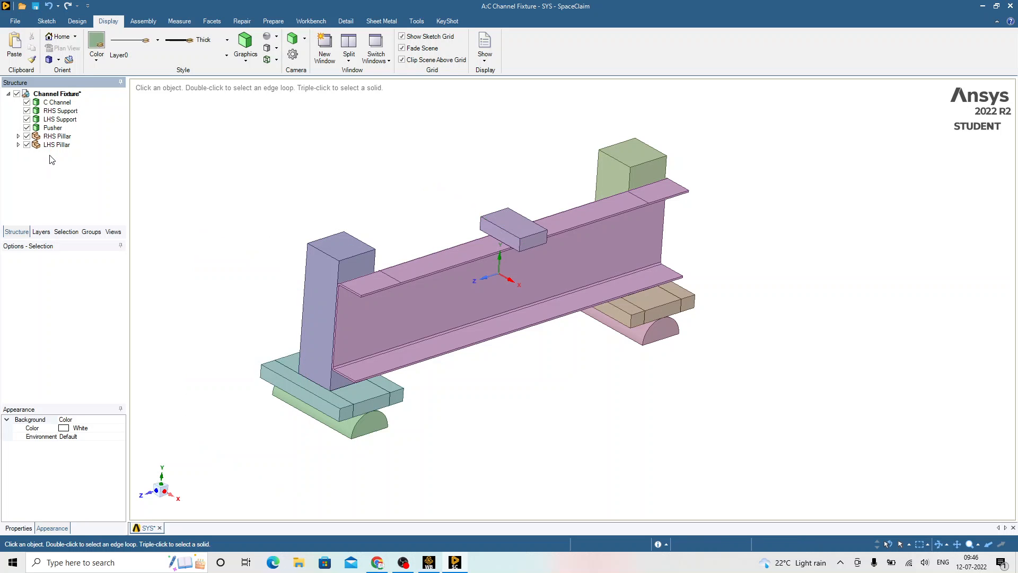
click(140, 23)
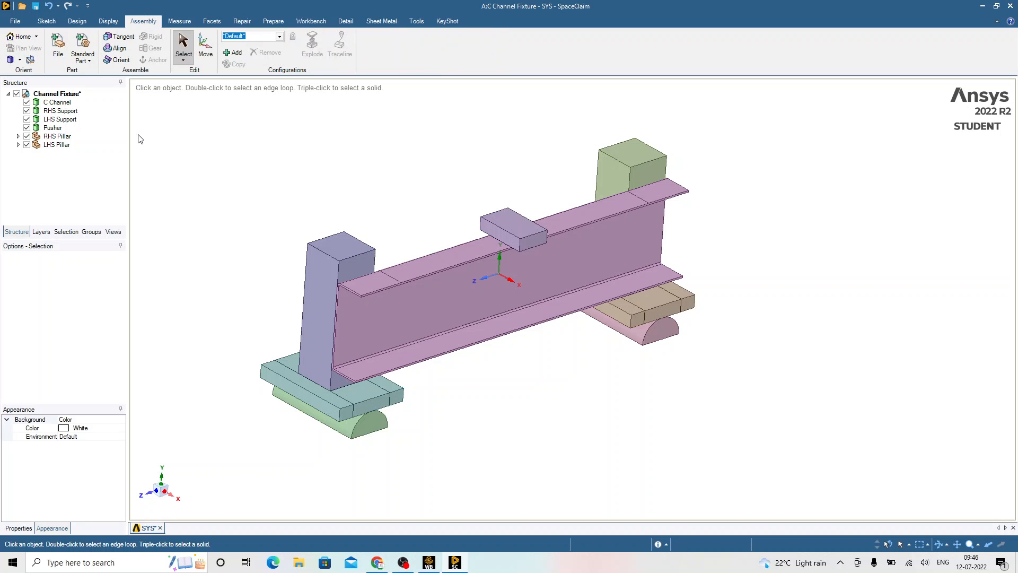
click(60, 49)
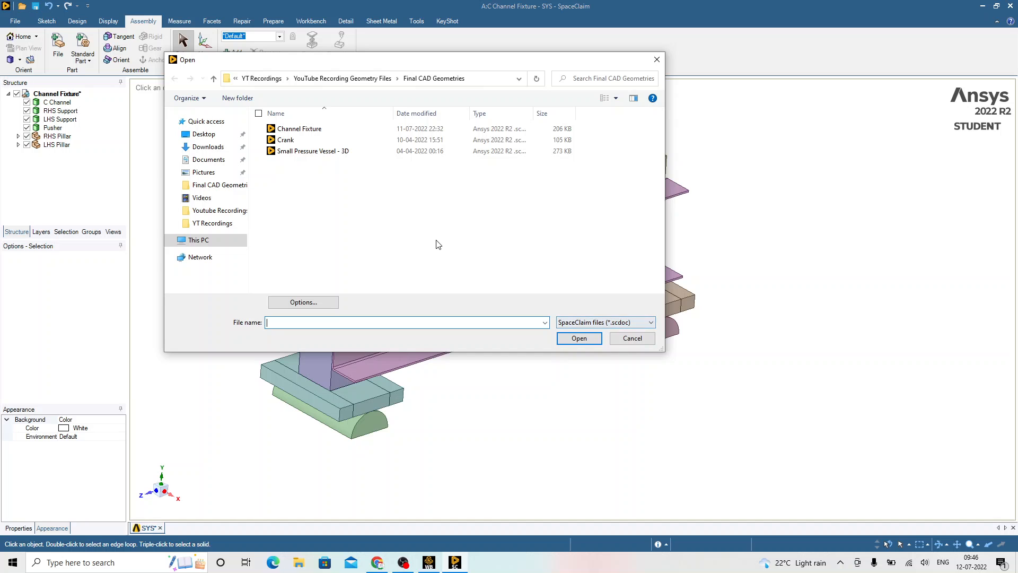
click(642, 343)
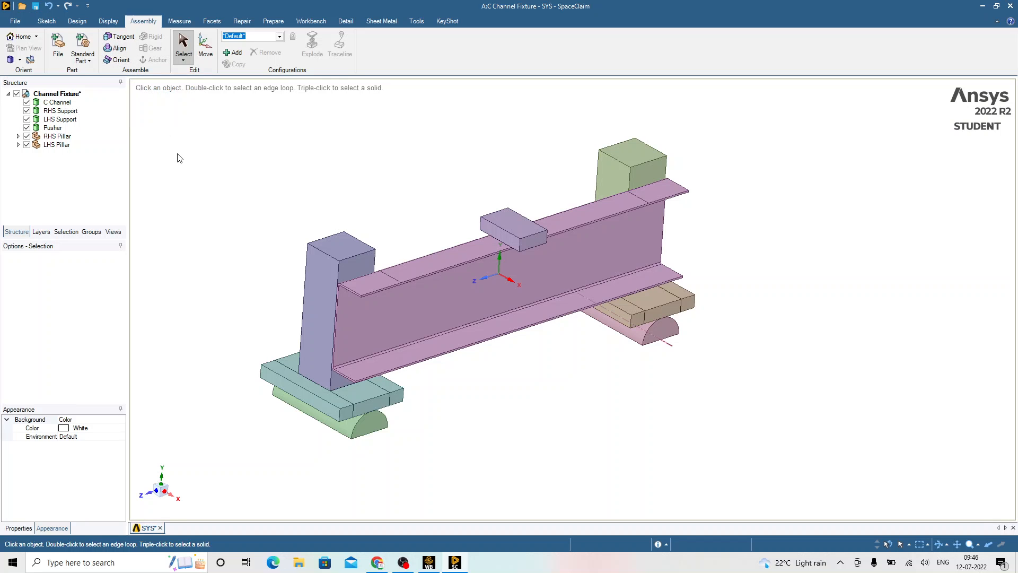
Measure the distance between the outer corner vertices at both ends of the C Channel's top flange, and clear the selection
click(181, 21)
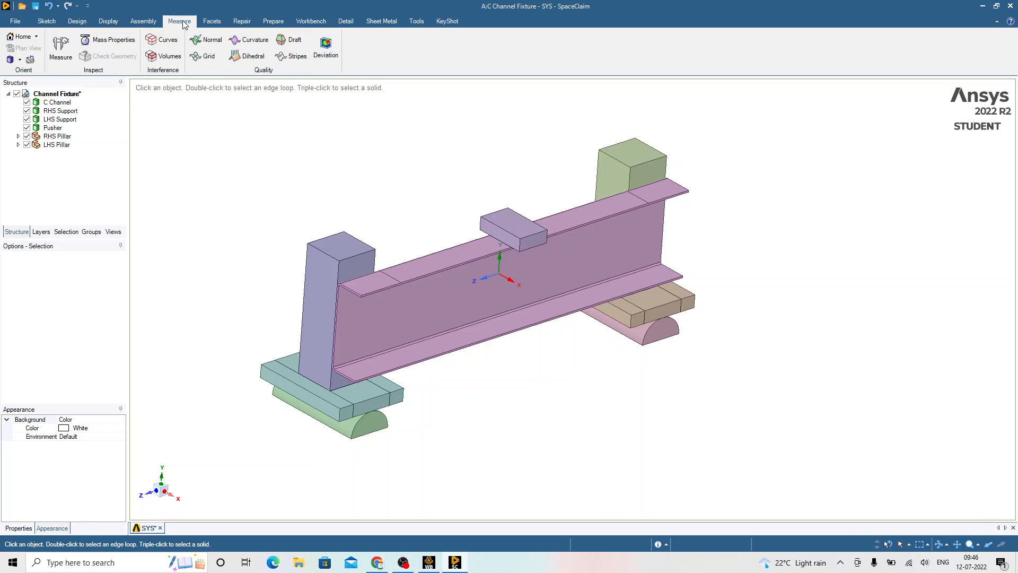
click(61, 60)
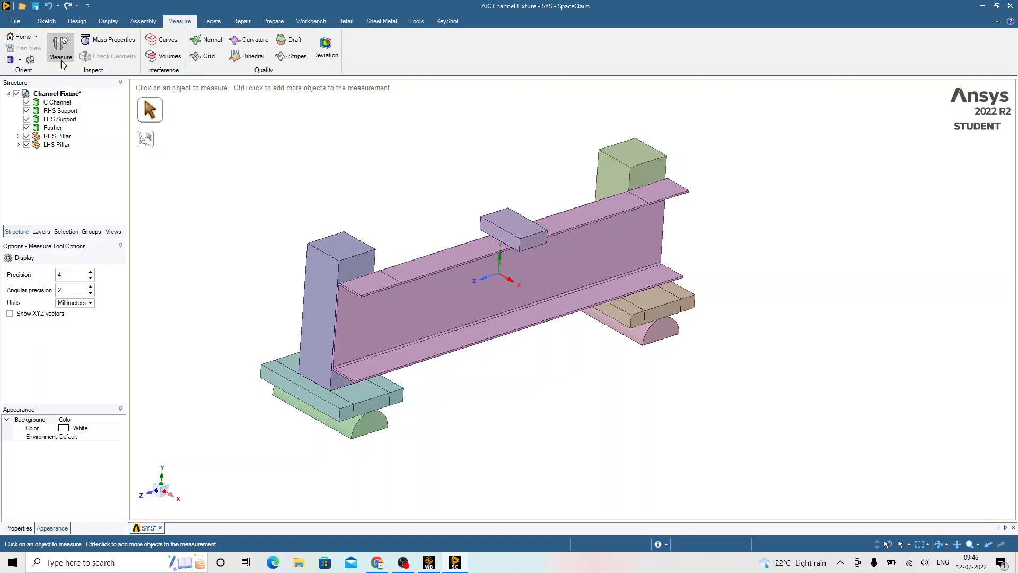
click(361, 296)
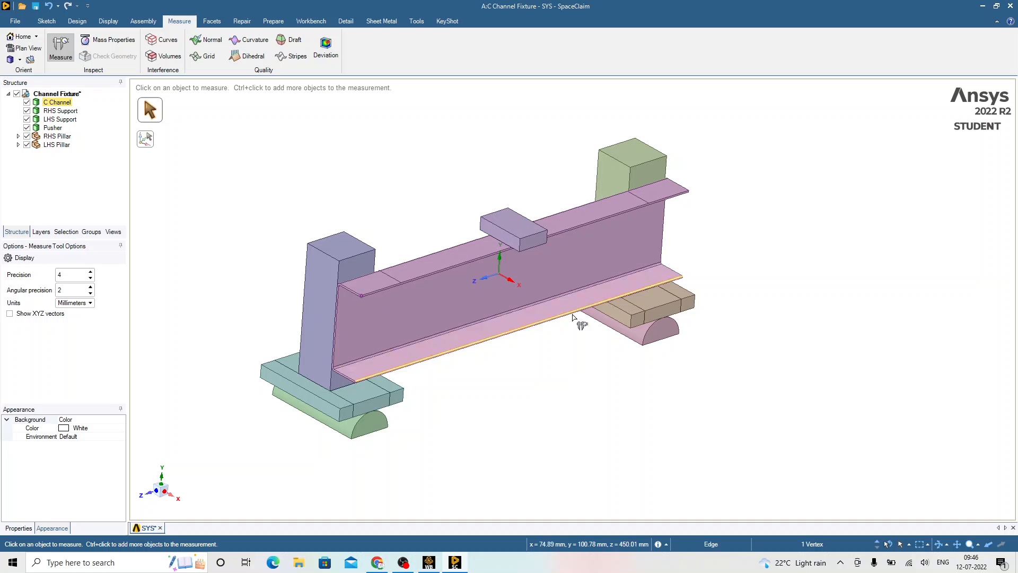
ctrl+click(690, 191)
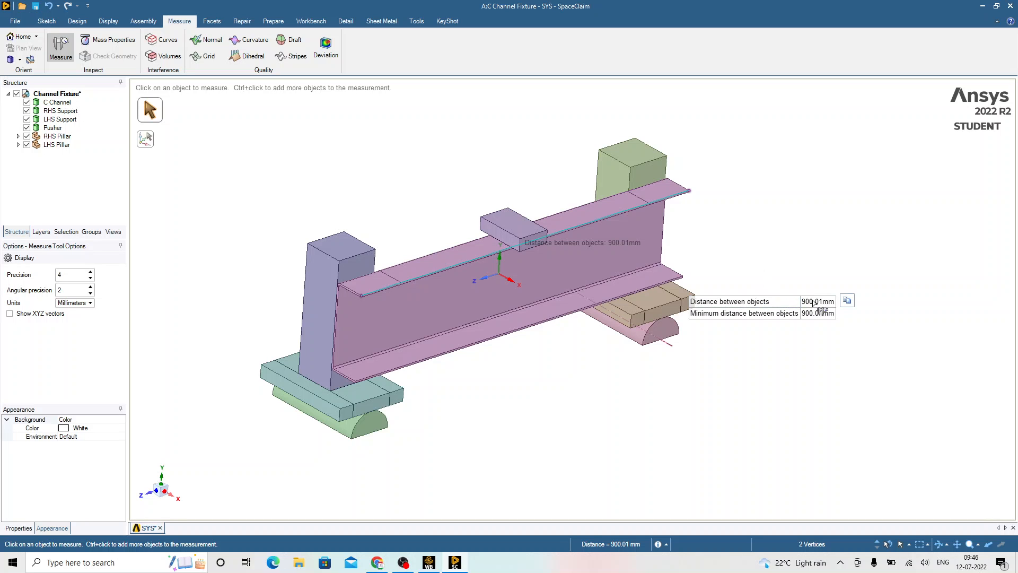
click(756, 200)
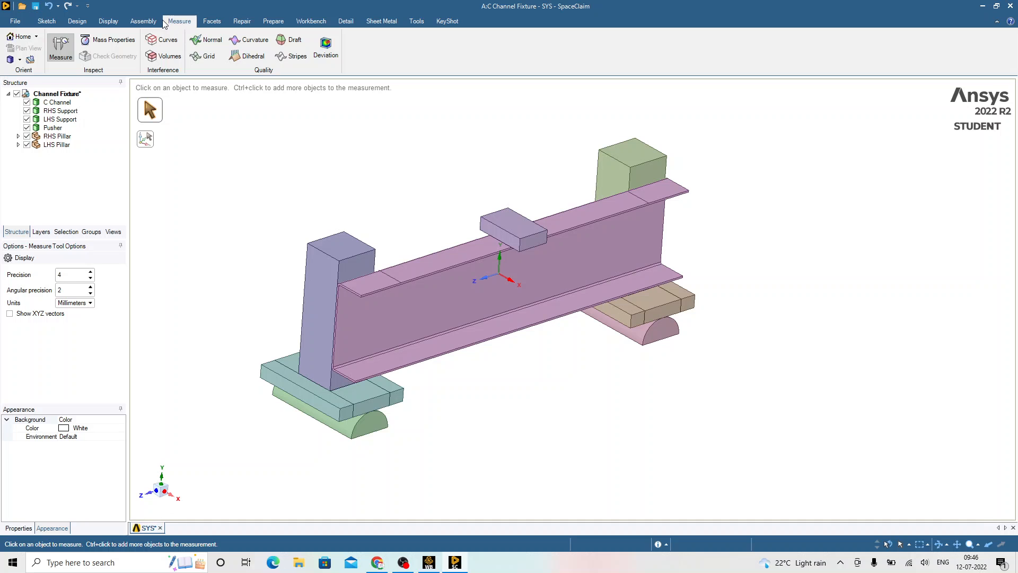
Measure the length of the LHS Pillar's top edge next to the C Channel, and leave the measuring tool
click(80, 22)
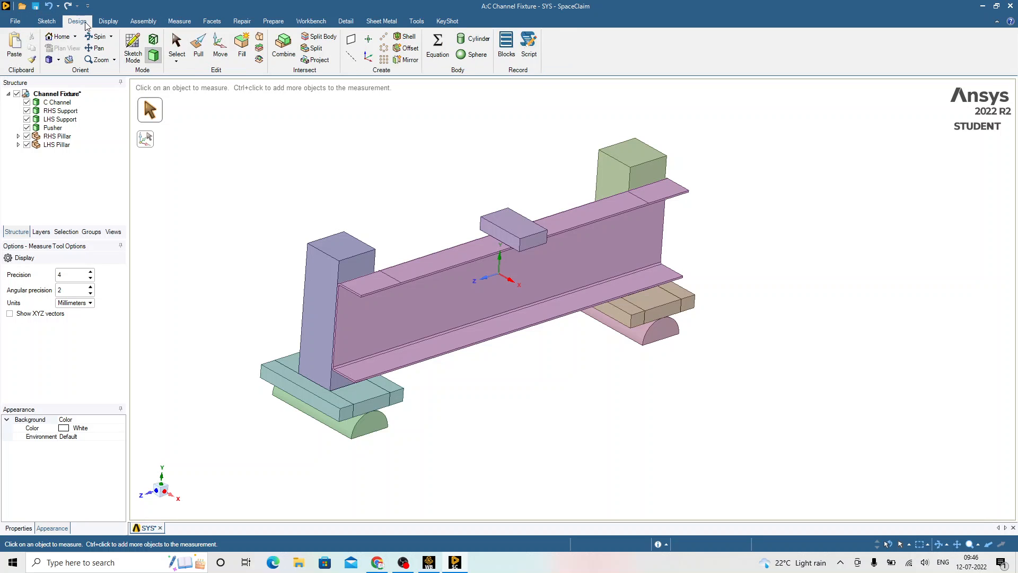
click(356, 259)
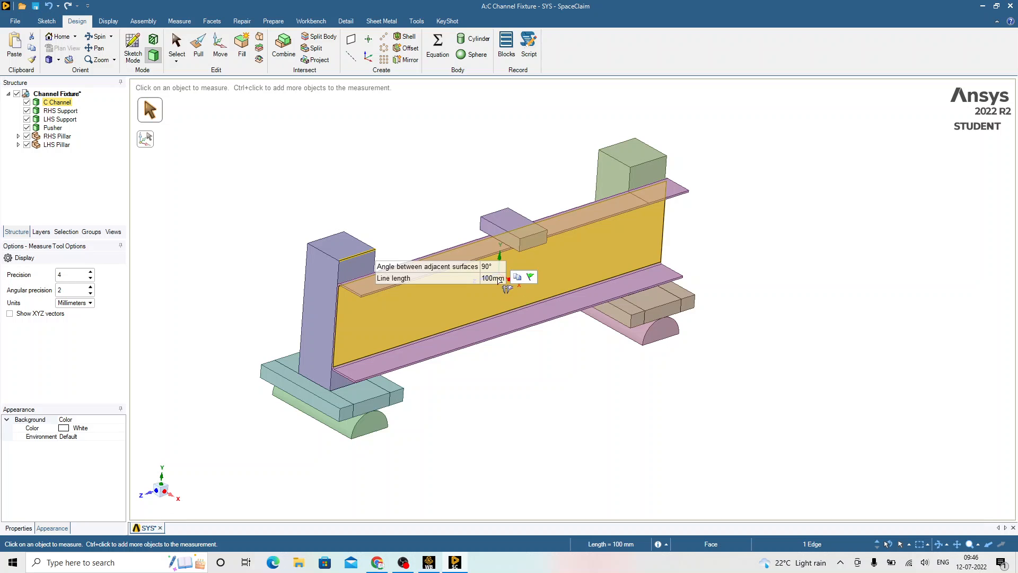
click(550, 412)
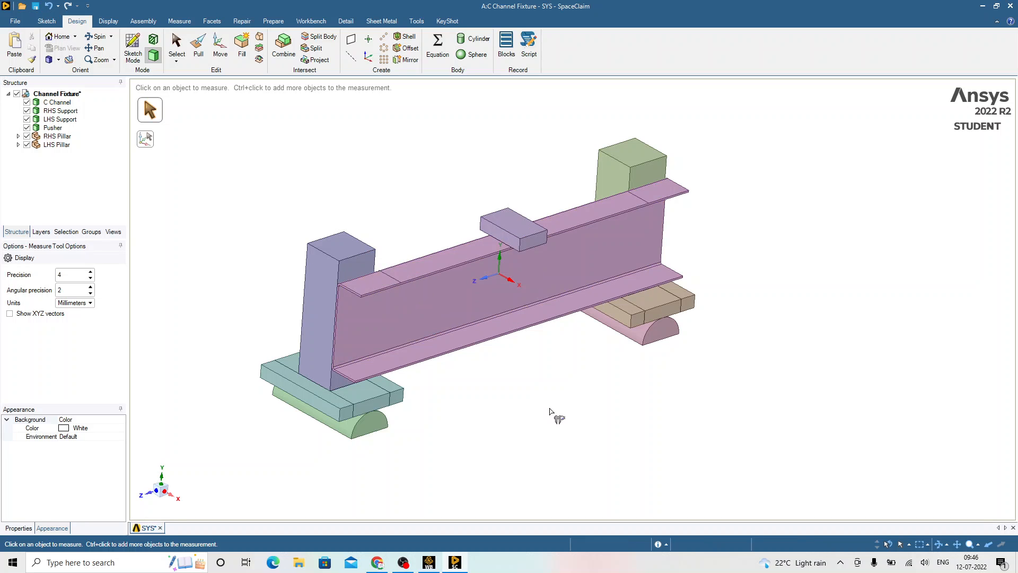
key(Escape)
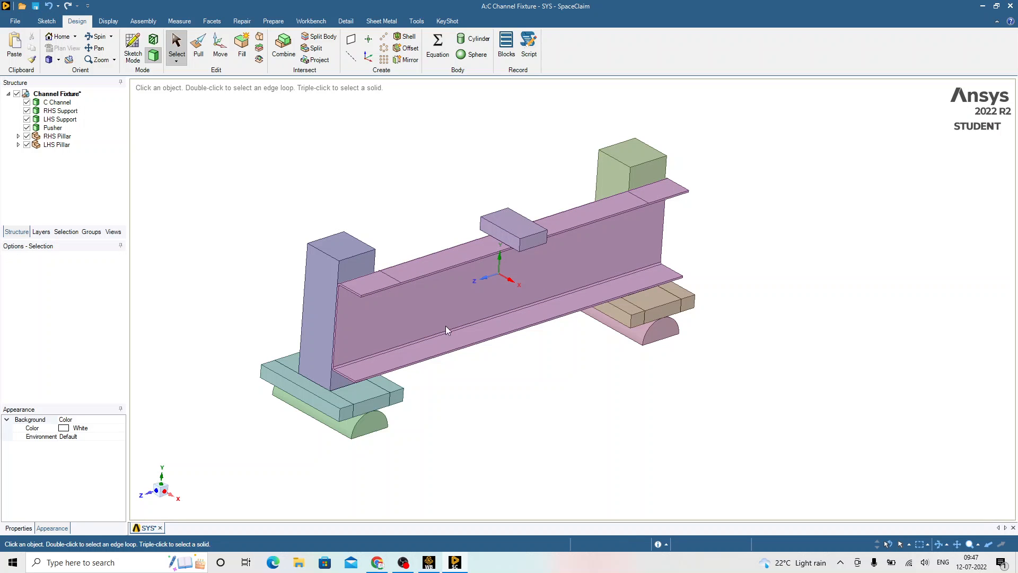
Check the size of the LHS Pillar's top edge and the radius of the half-round support's arc edge by selecting each
click(363, 257)
click(577, 448)
click(357, 425)
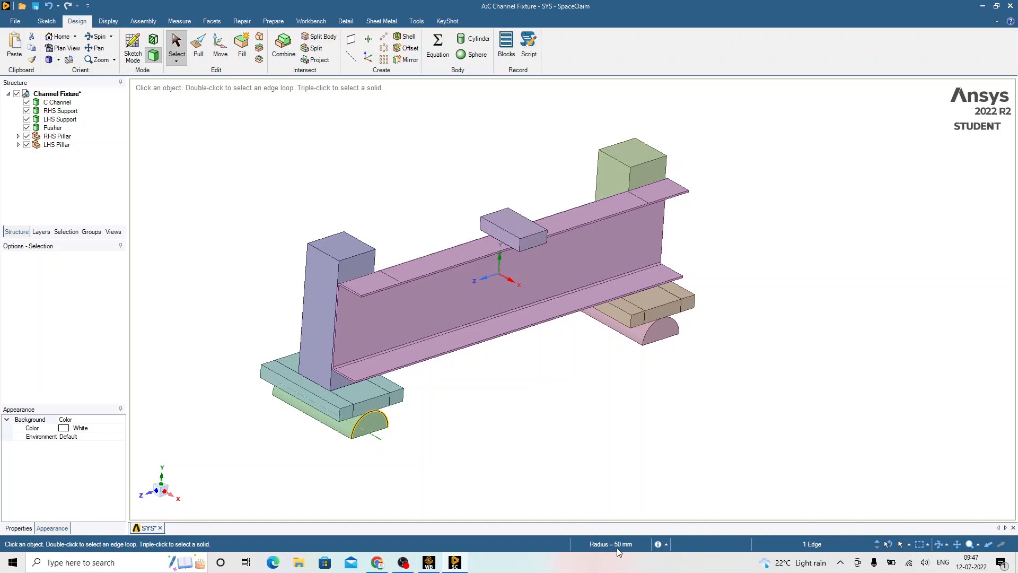
click(587, 468)
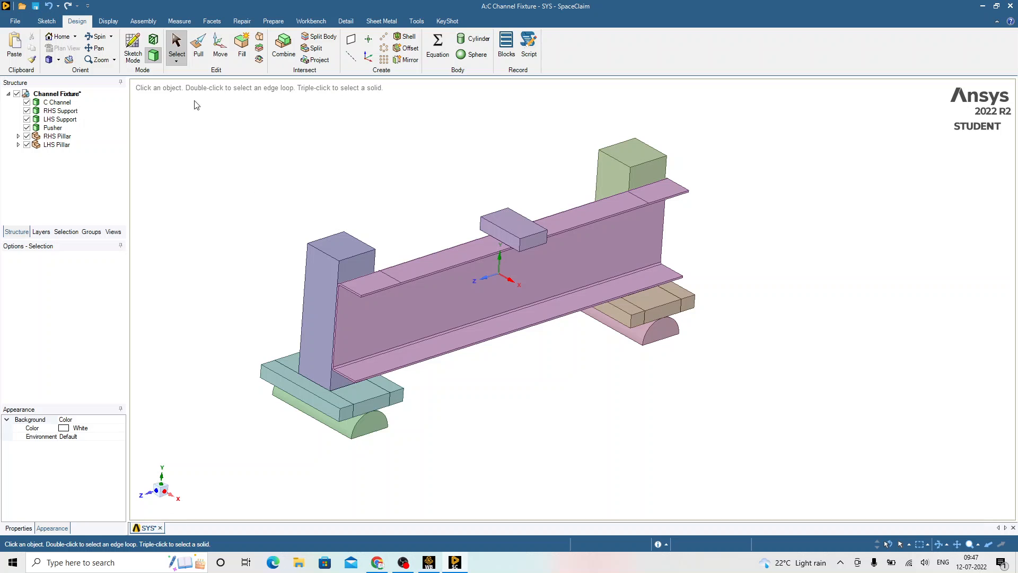
Check the model for stitchable edges, gaps and missing faces with the repair tools
click(213, 24)
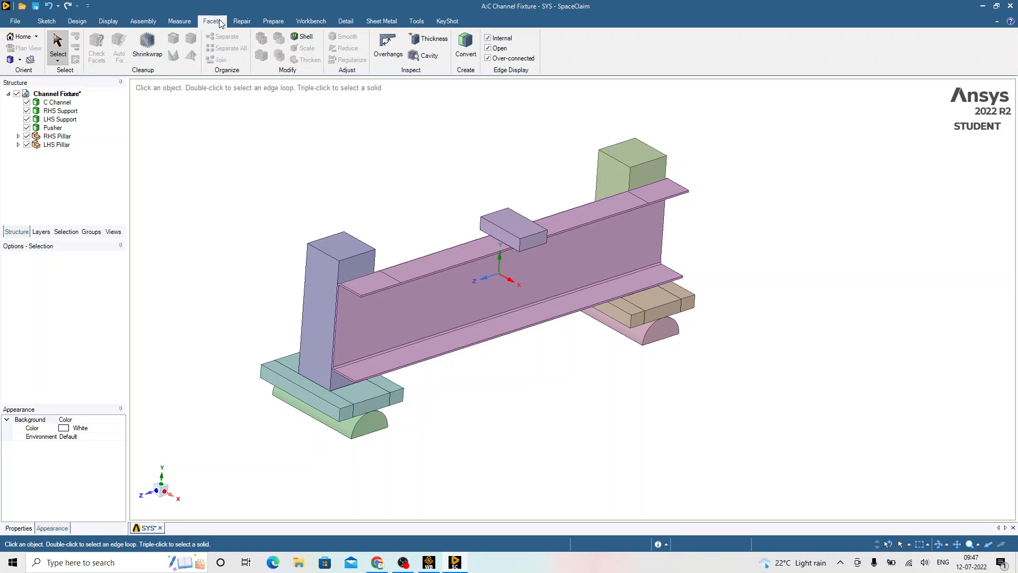
click(250, 22)
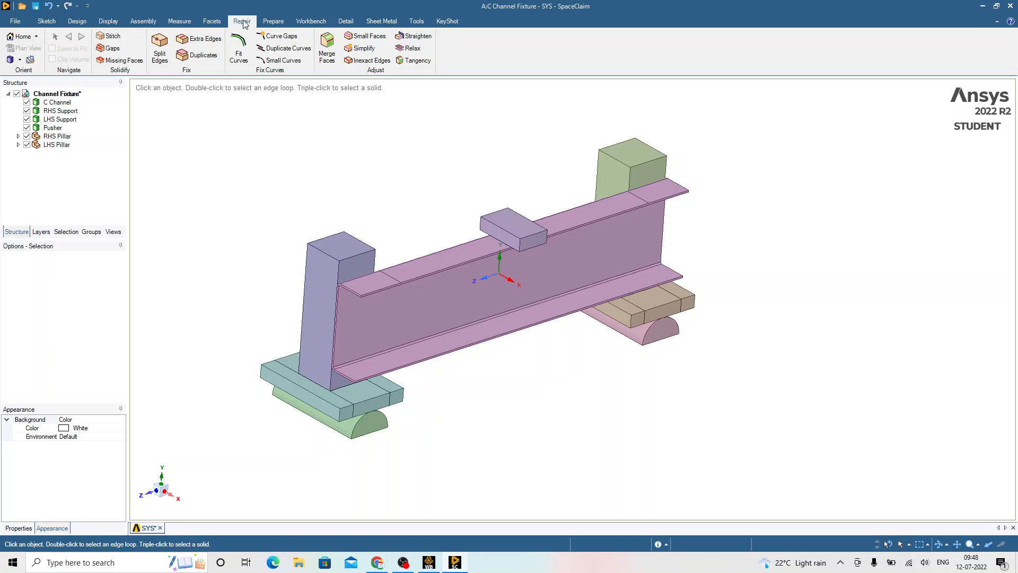
click(113, 37)
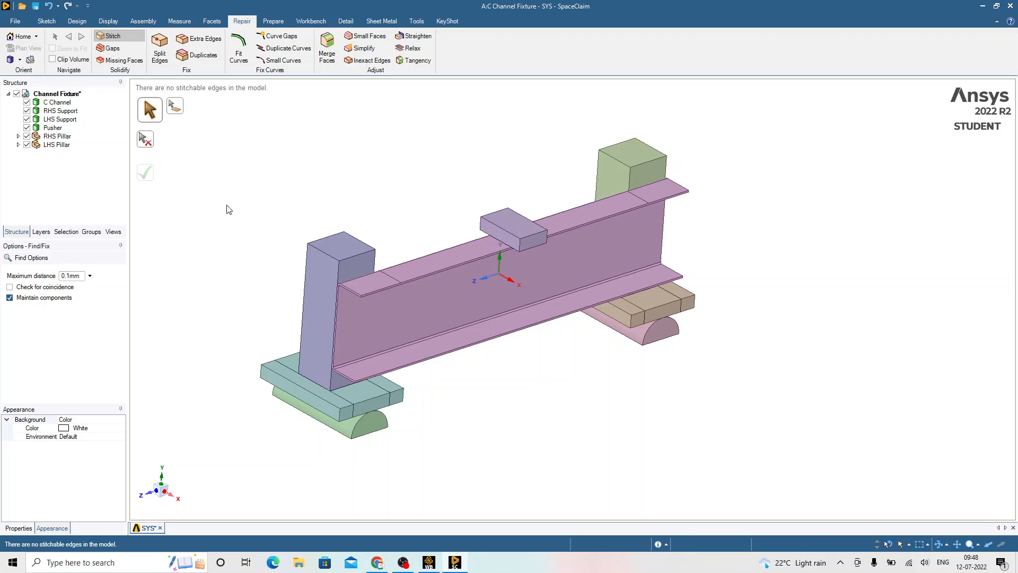
click(115, 37)
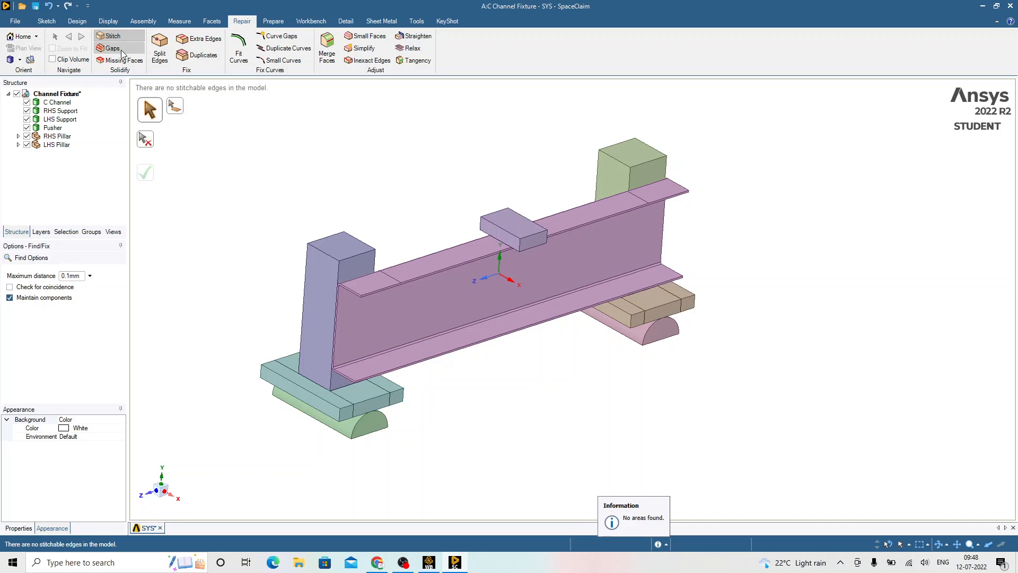
click(120, 51)
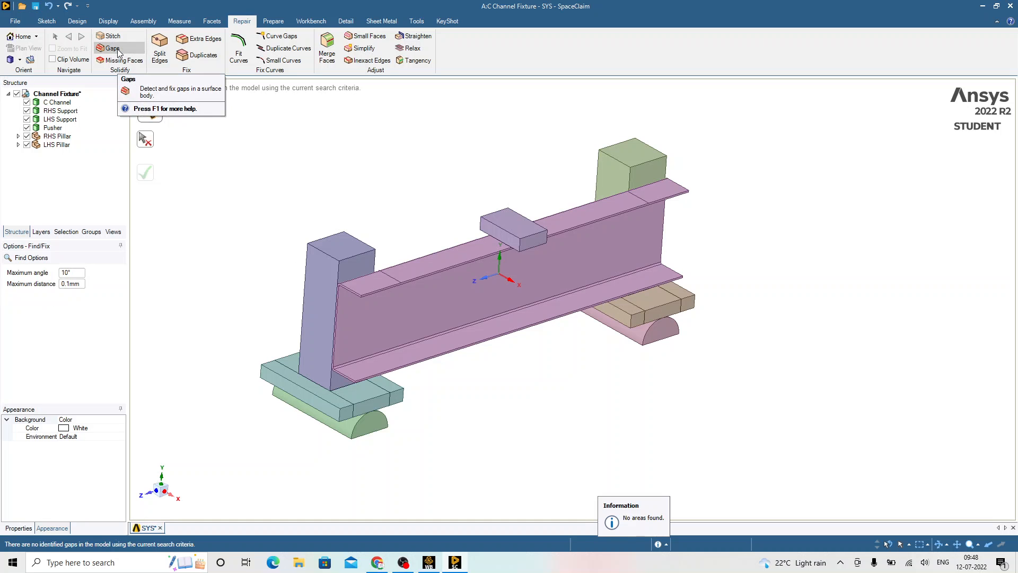
click(120, 60)
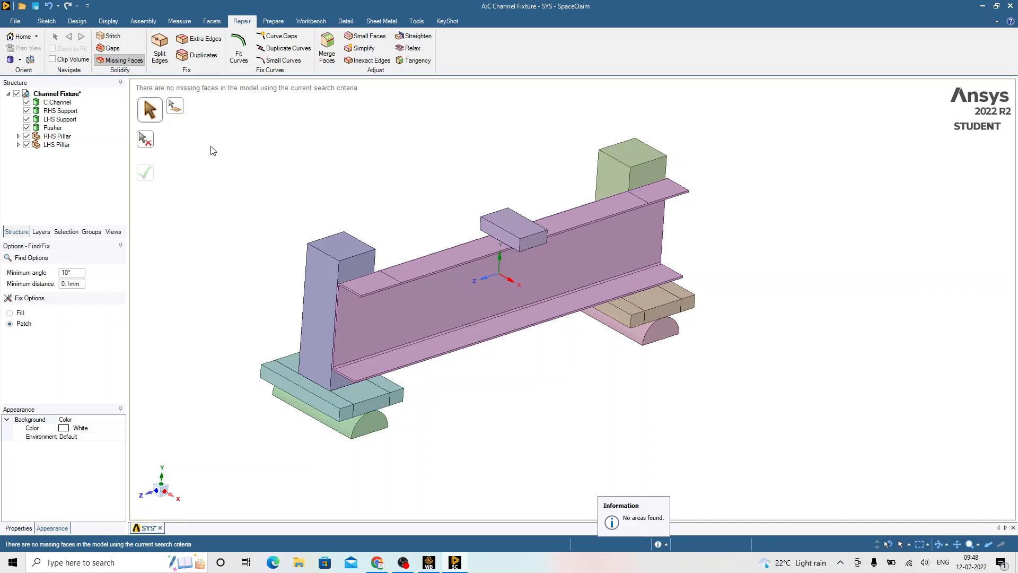
Check the model for split edges, extra edges and duplicate faces without fixing any, and leave the repair tool
click(160, 58)
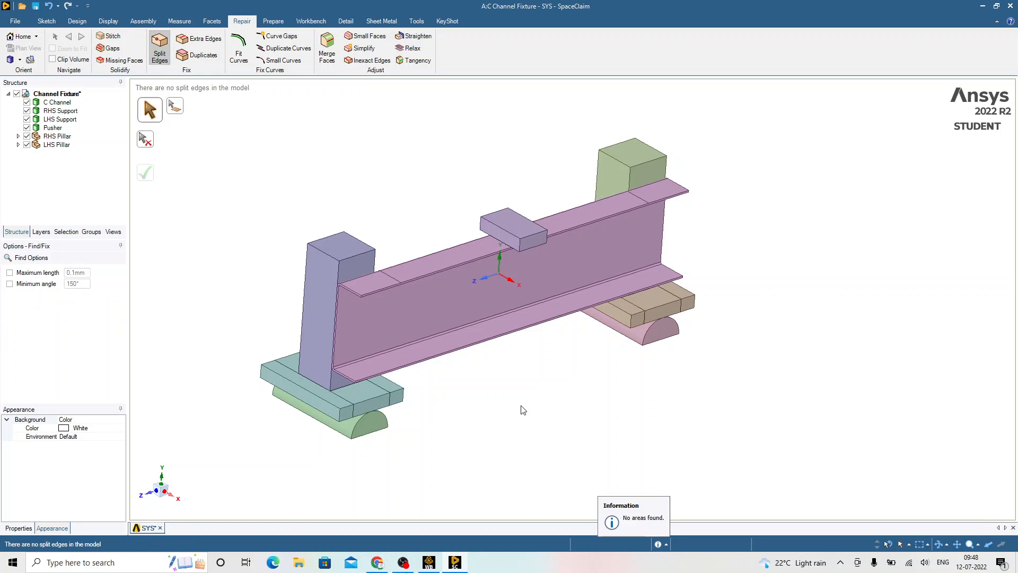
click(195, 39)
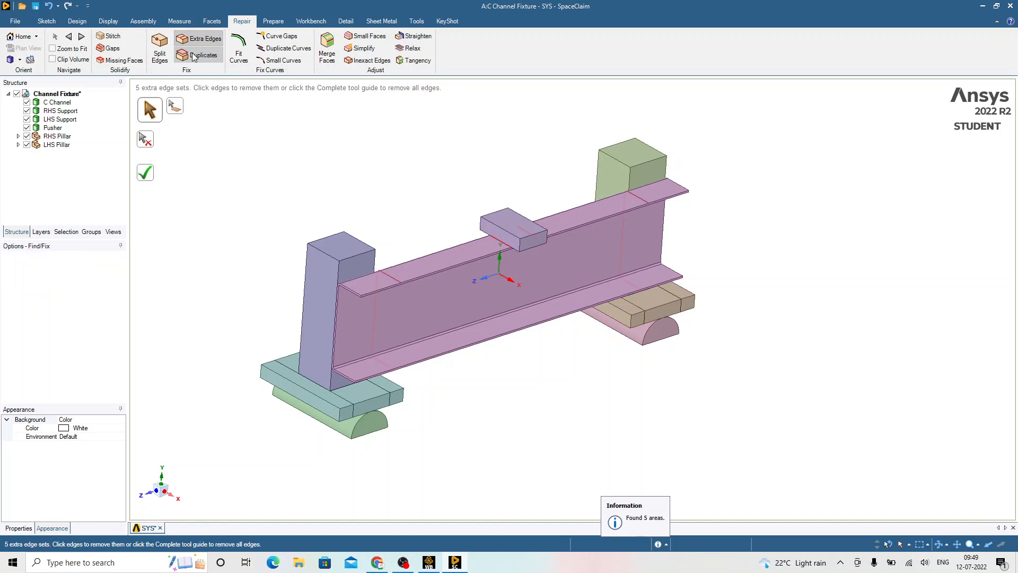
click(194, 55)
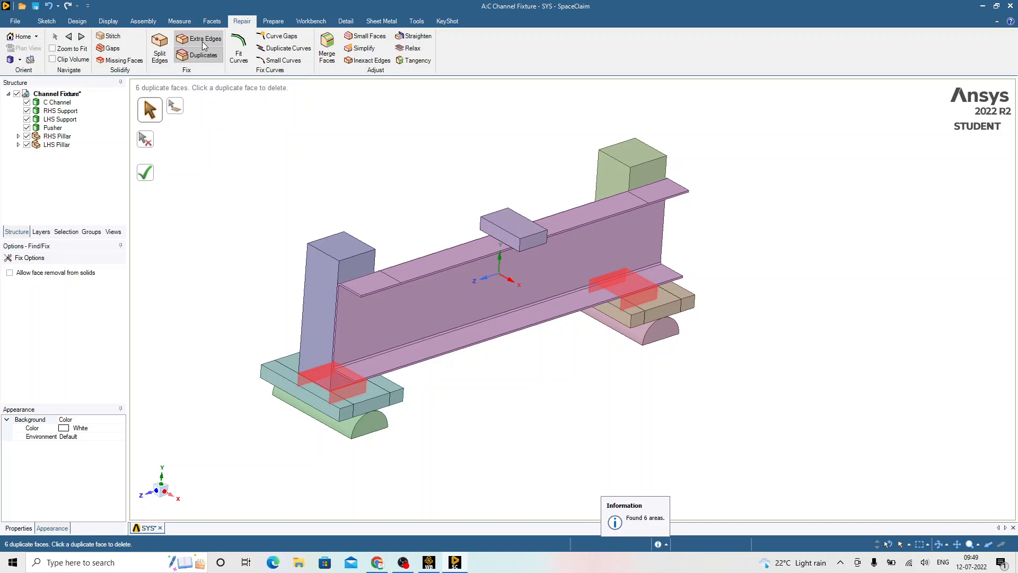
click(202, 42)
click(203, 55)
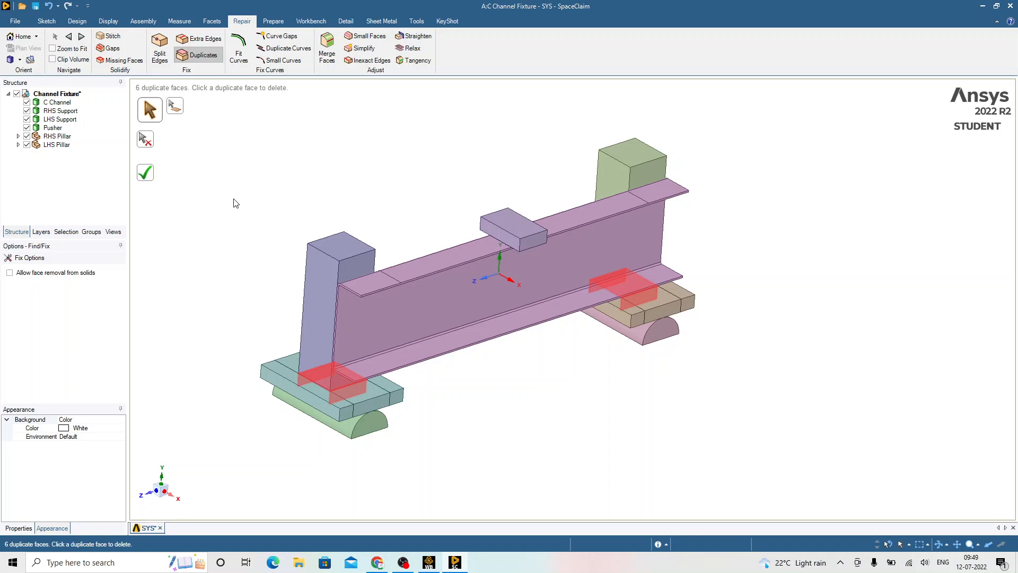
click(273, 21)
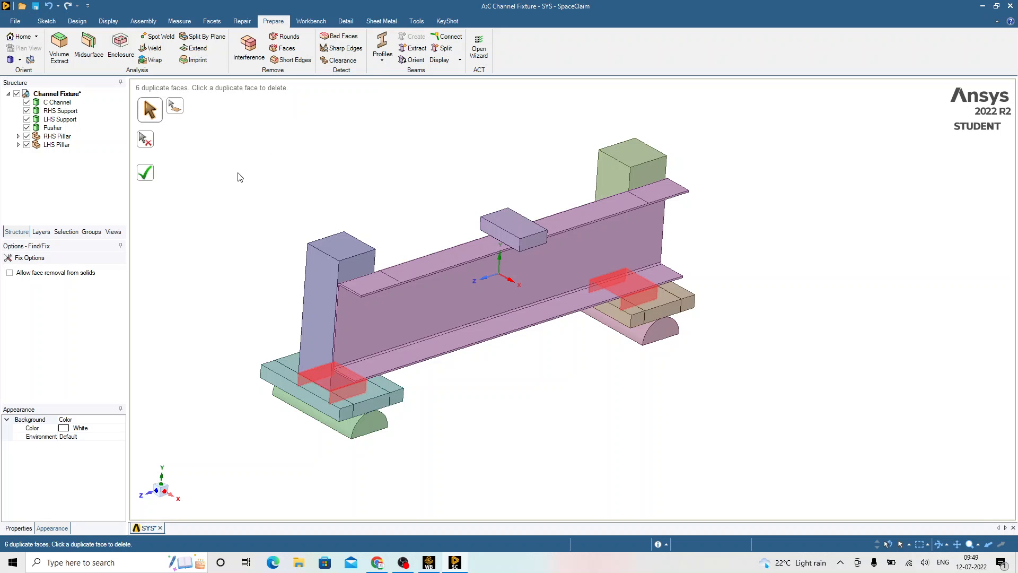
key(Escape)
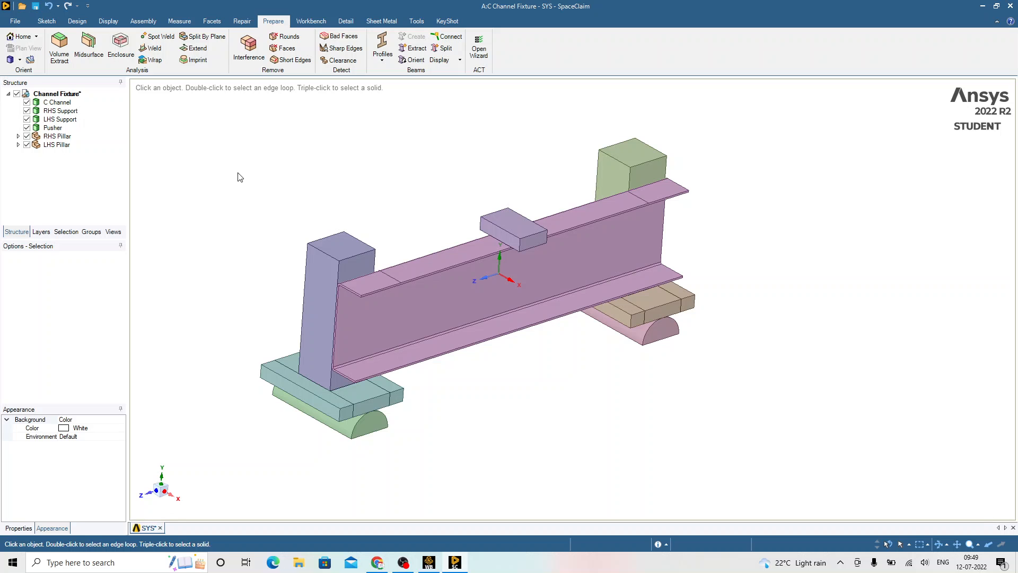
Create a midsurface of the C Channel from its offset faces, placed at the middle in the active component
click(361, 302)
scroll(366, 303, up, 3)
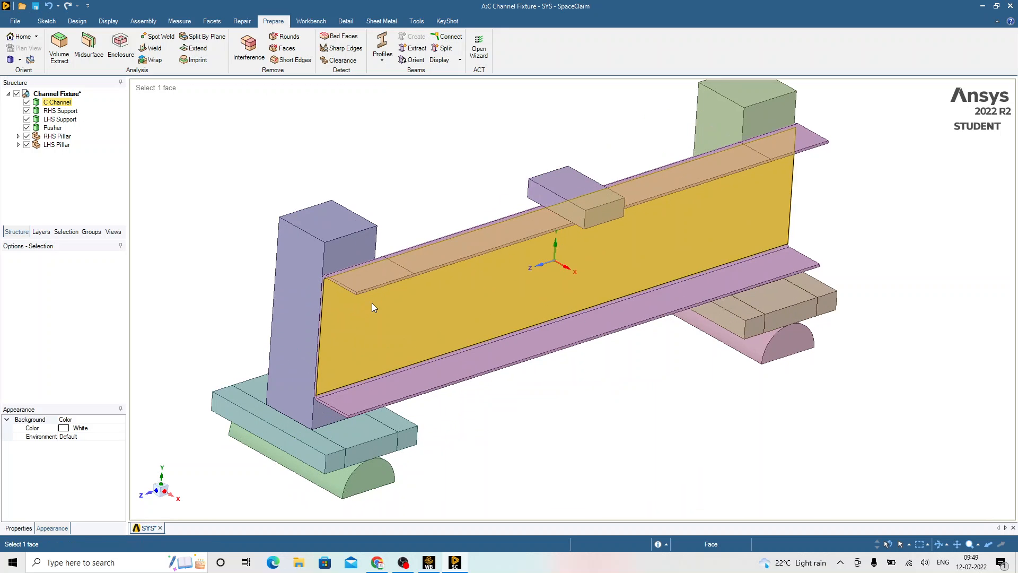
key(Escape)
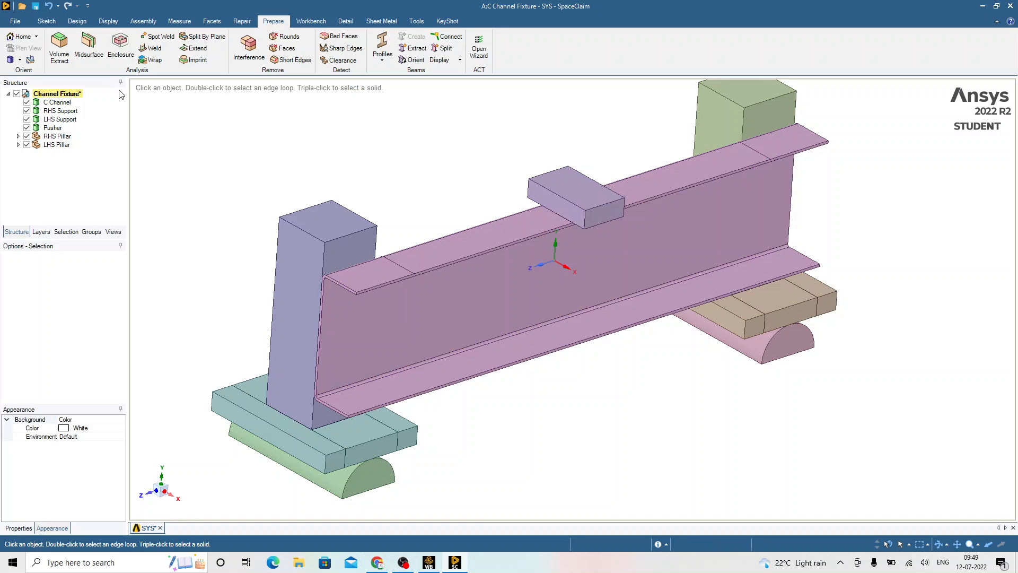
click(91, 58)
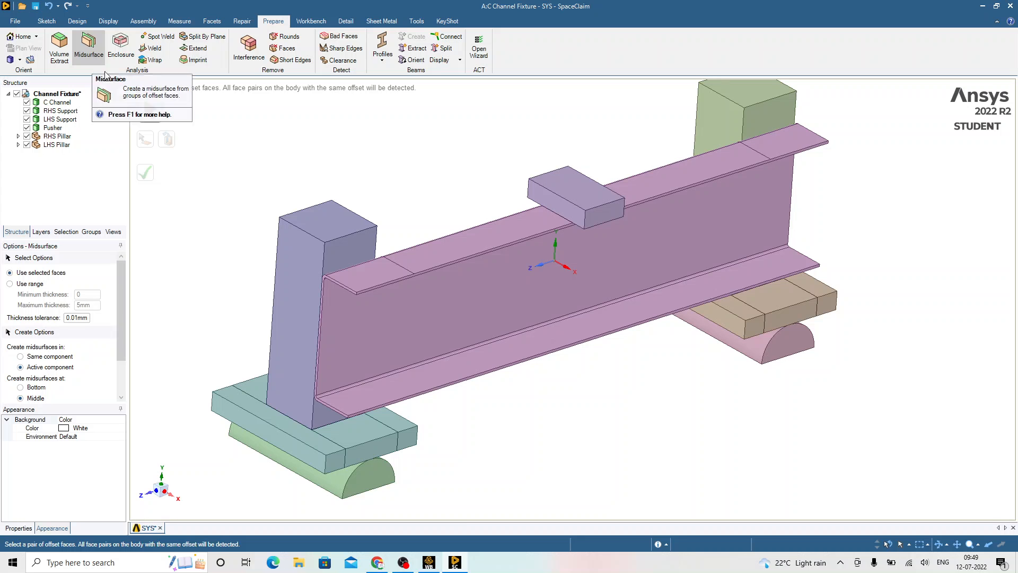
scroll(324, 275, up, 3)
scroll(361, 310, up, 3)
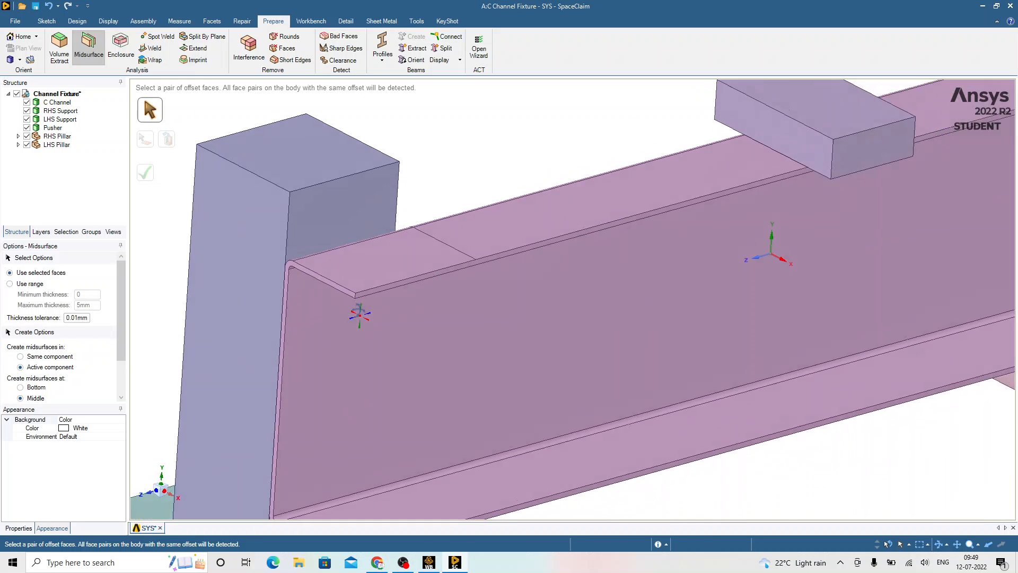
click(363, 213)
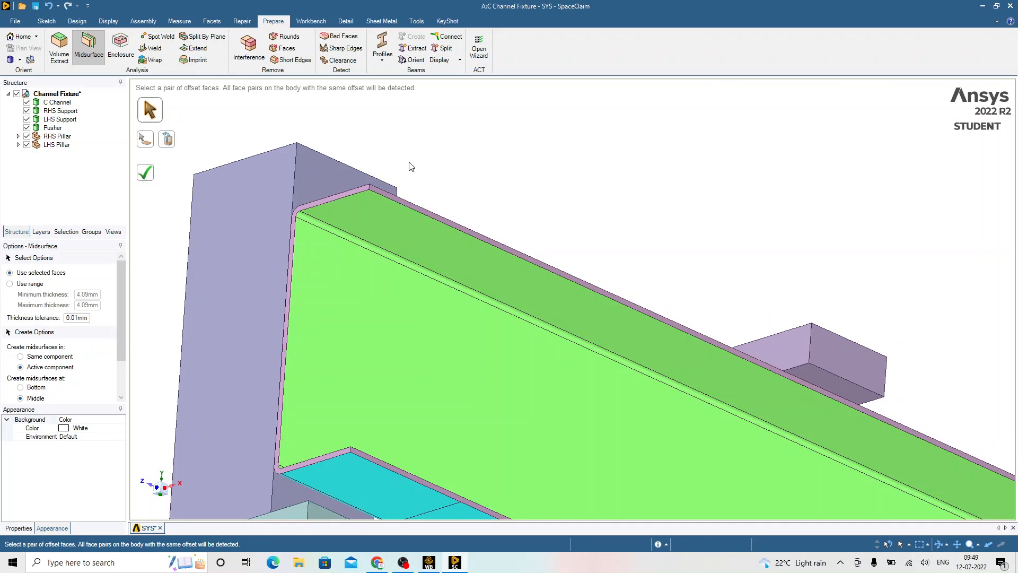
middle_drag(428, 156, 443, 240)
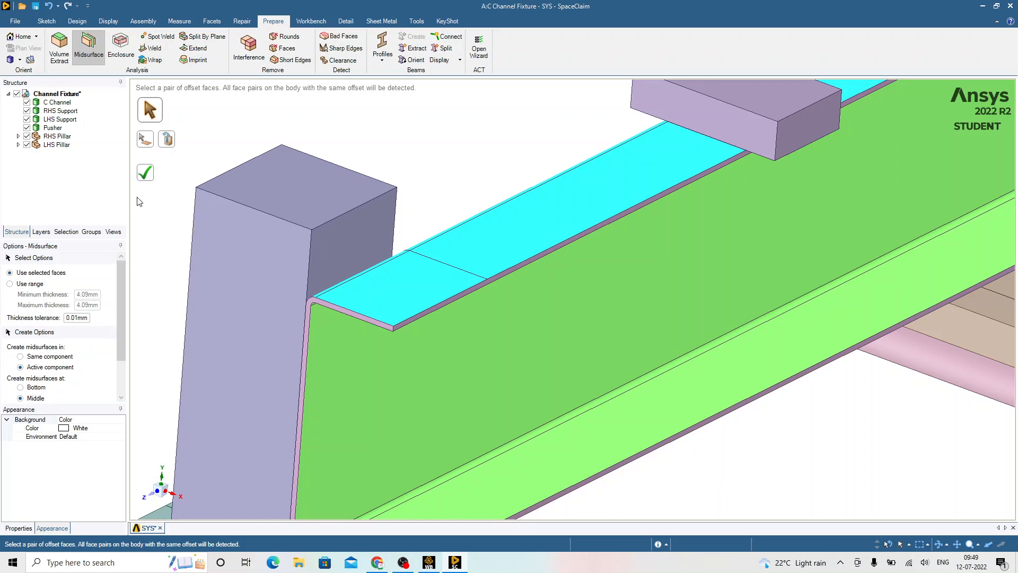
click(145, 173)
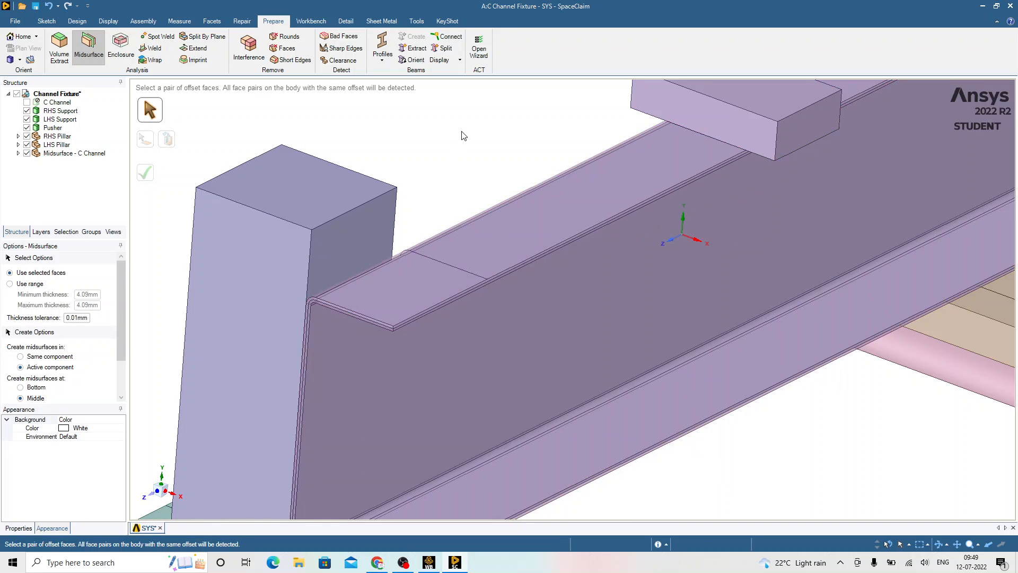
Check the C Channel midsurface and its body in the structure tree, undo the midsurface creation and leave the Midsurface tool
scroll(461, 206, down, 2)
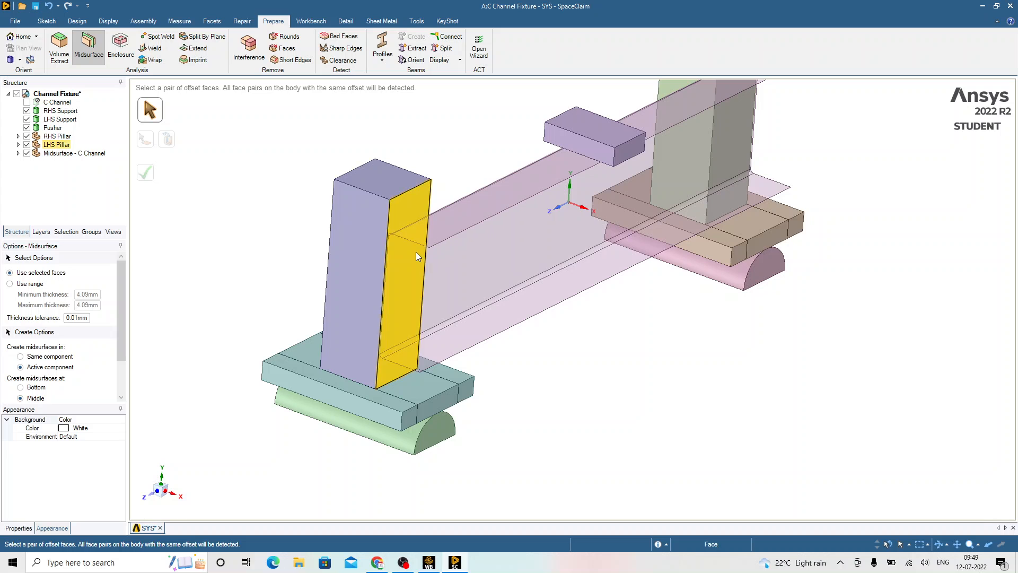
middle_drag(416, 253, 424, 297)
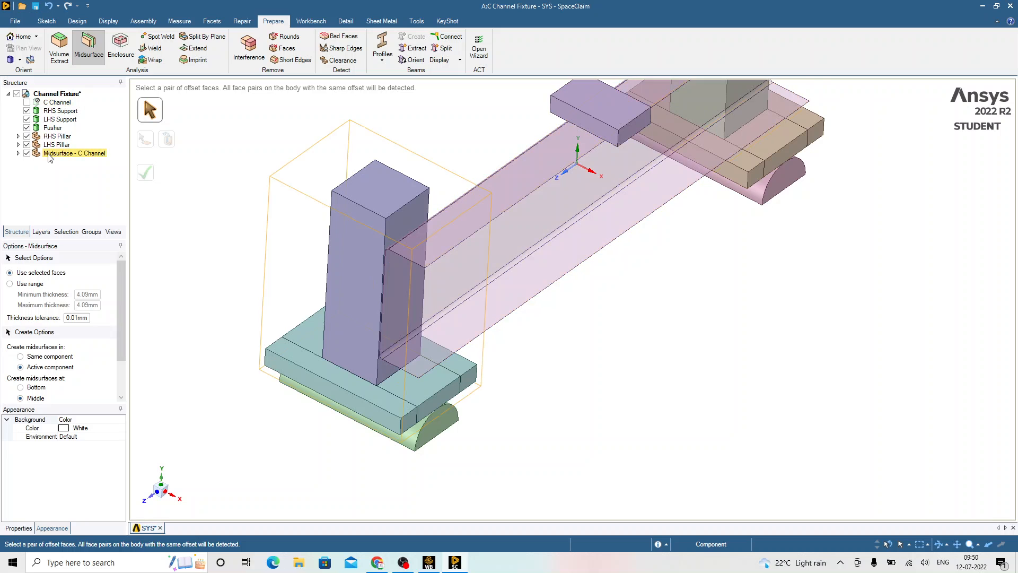
click(18, 154)
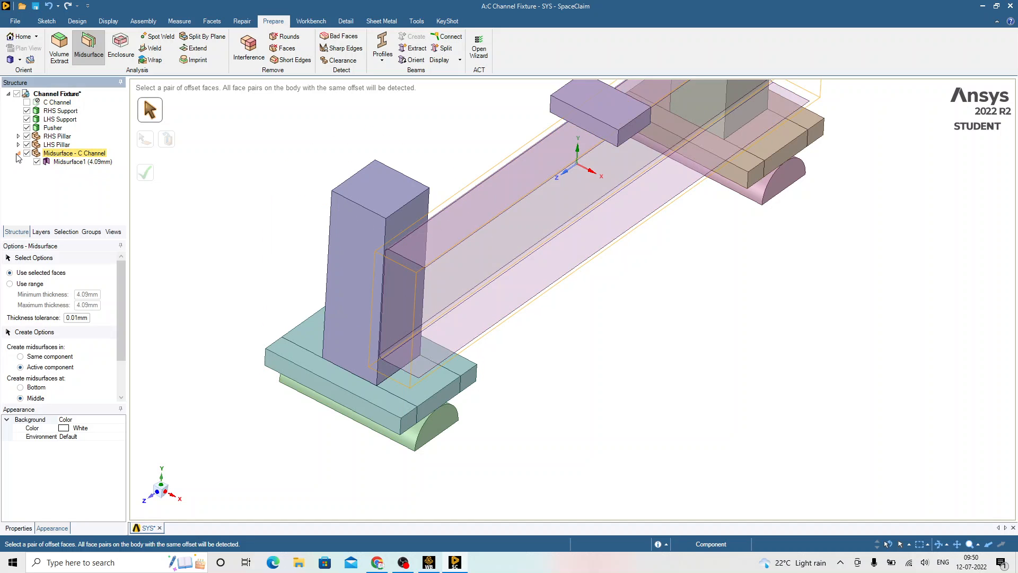
key(ctrl+z)
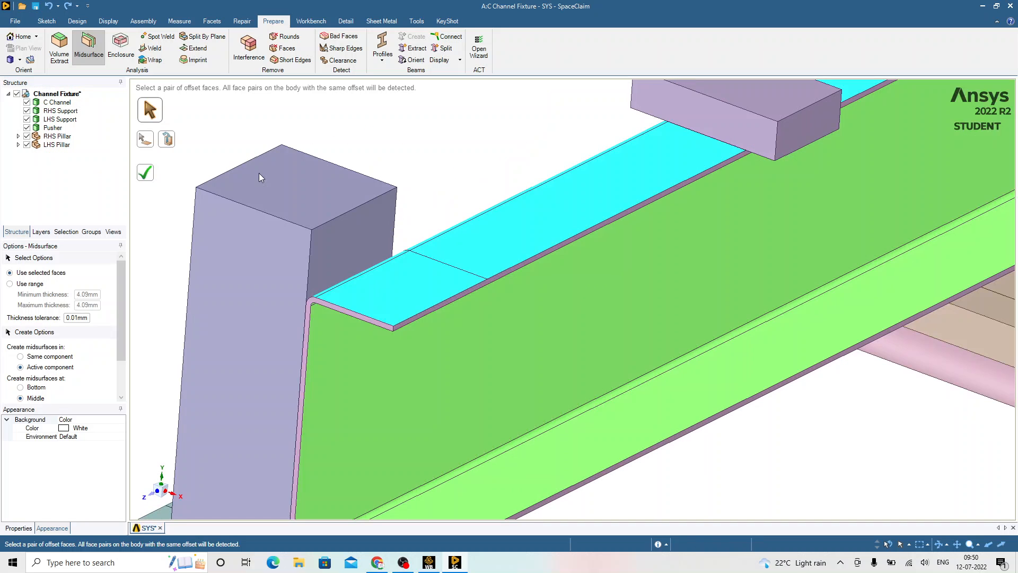
click(428, 154)
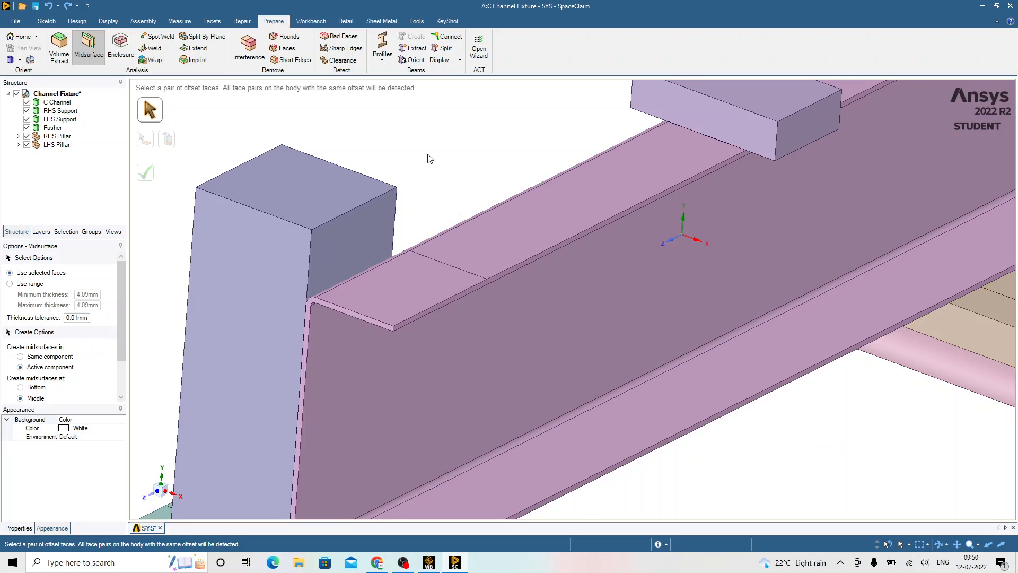
key(Escape)
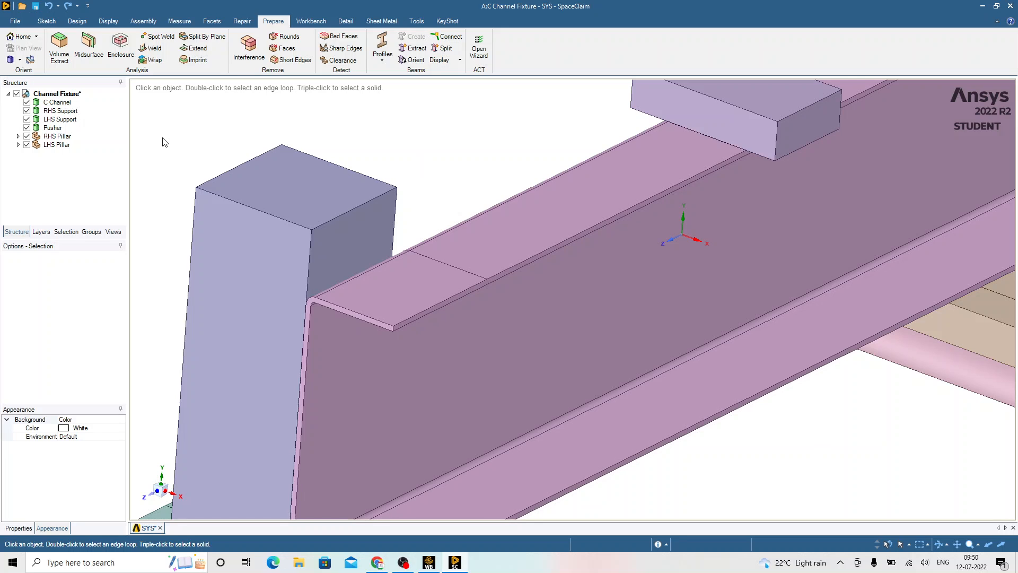
Bring up the topology sharing tools and look over the LHS Pillar's top edge, top face and base, leaving nothing selected
scroll(318, 205, down, 1)
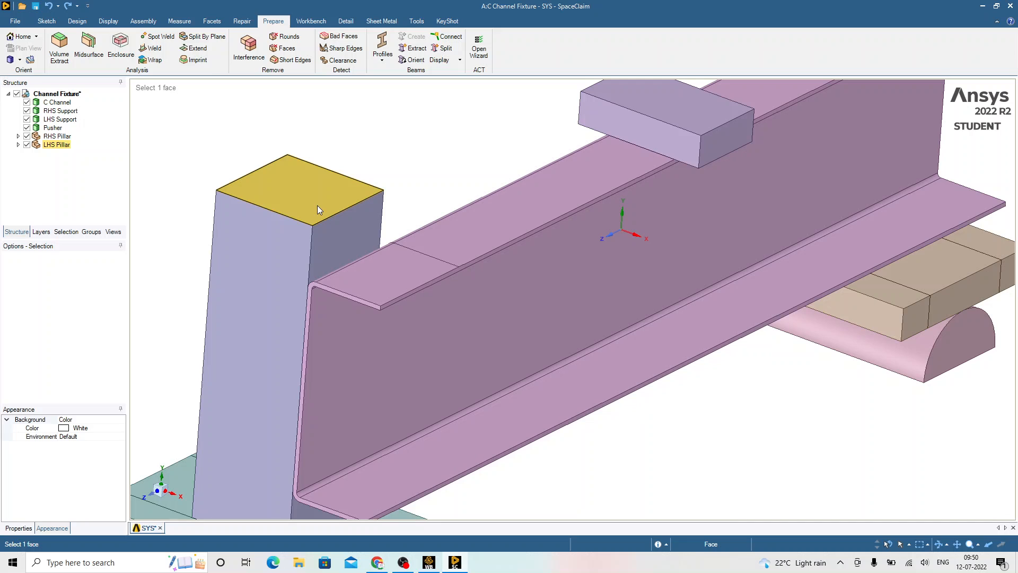
scroll(317, 208, down, 1)
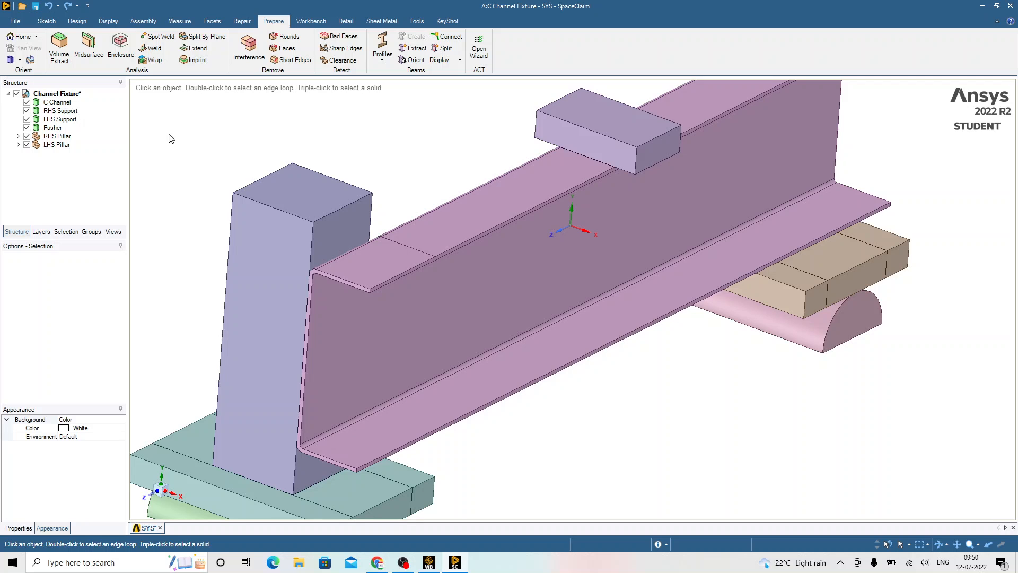
click(307, 21)
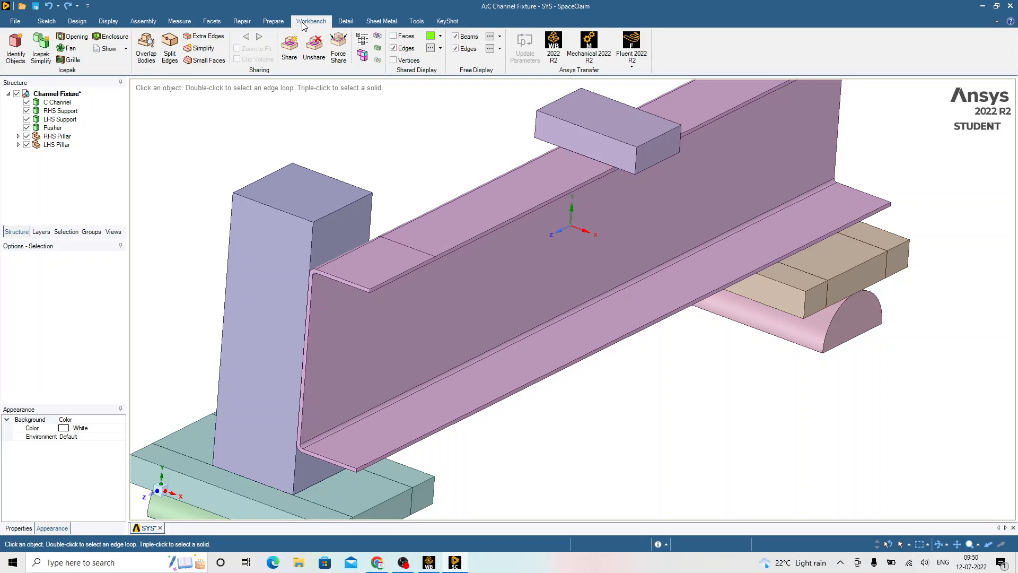
click(312, 45)
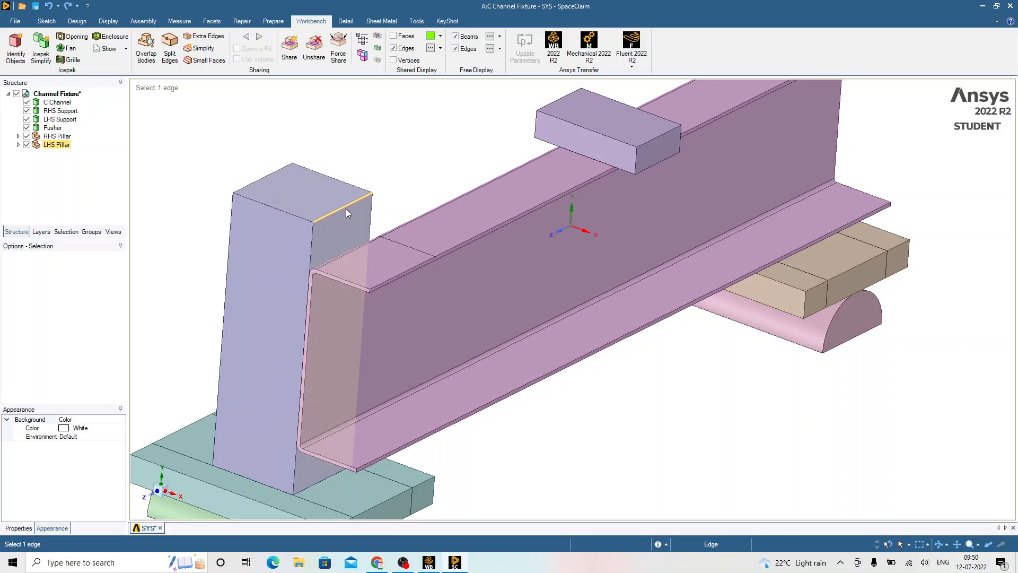
click(346, 211)
click(308, 206)
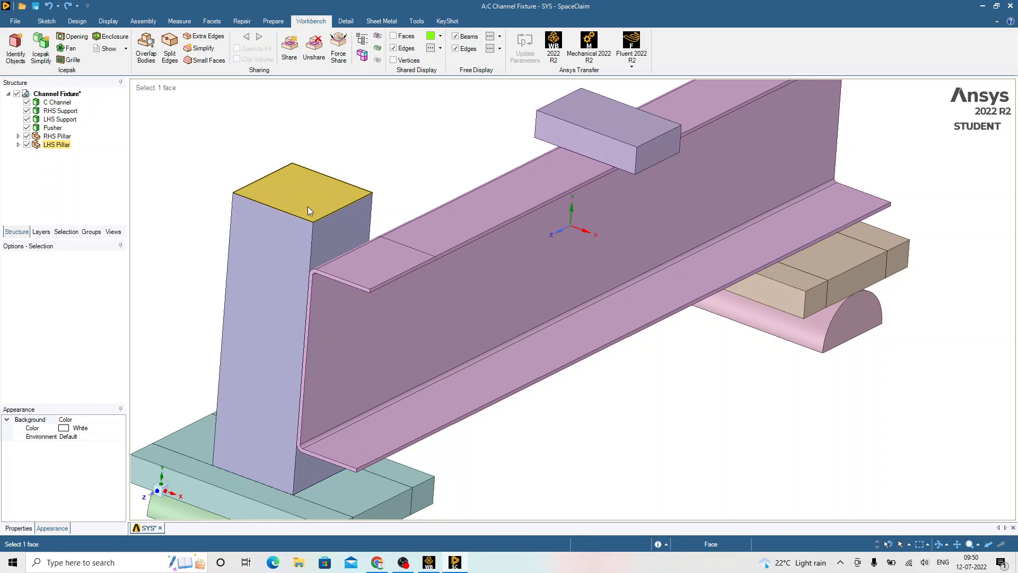
click(254, 486)
scroll(280, 280, down, 3)
key(Escape)
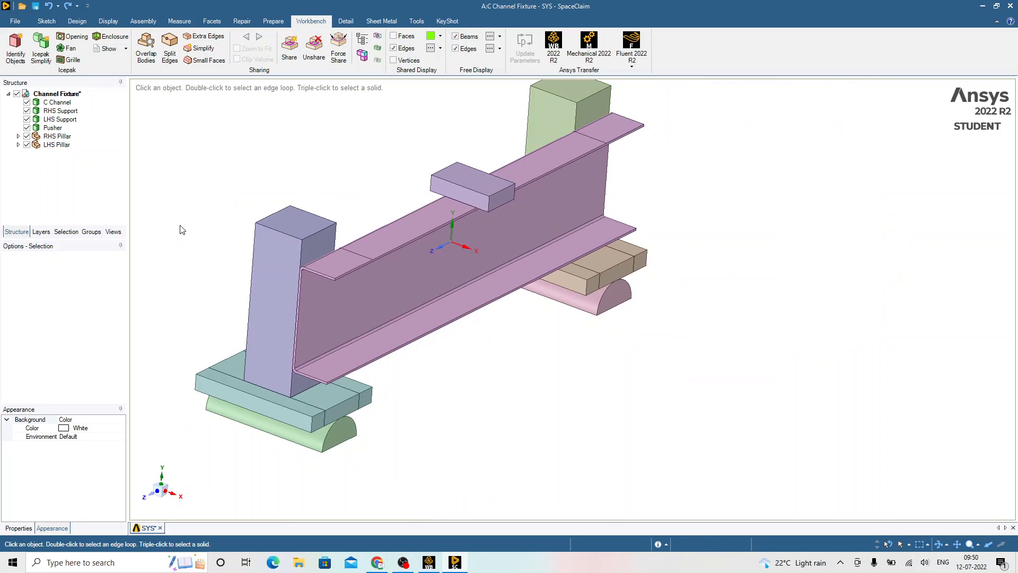
Isolate the LHS Pillar by hiding the Pusher, both supports, the C Channel and the RHS Pillar
click(27, 128)
click(26, 120)
click(27, 110)
click(27, 103)
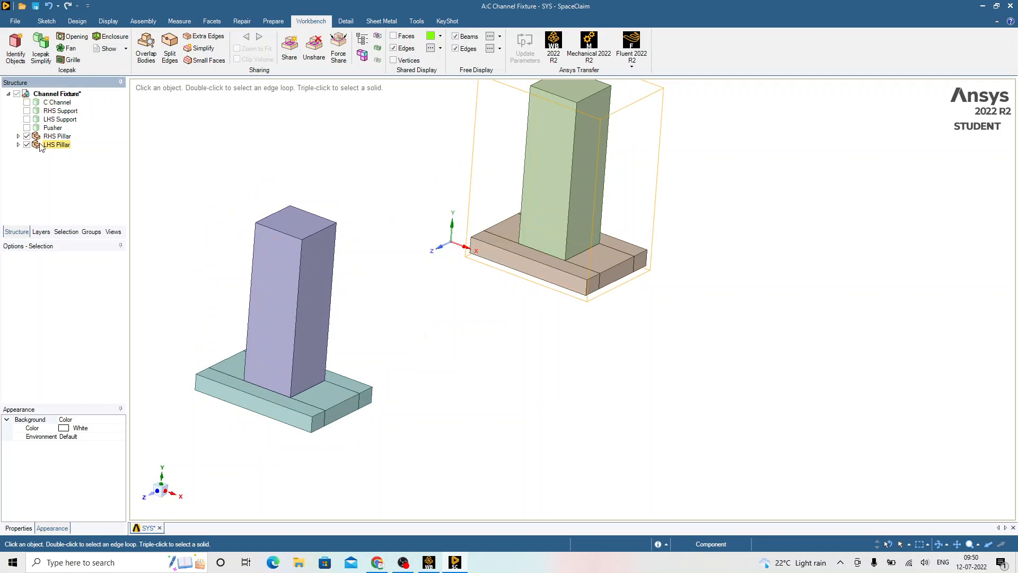
click(19, 136)
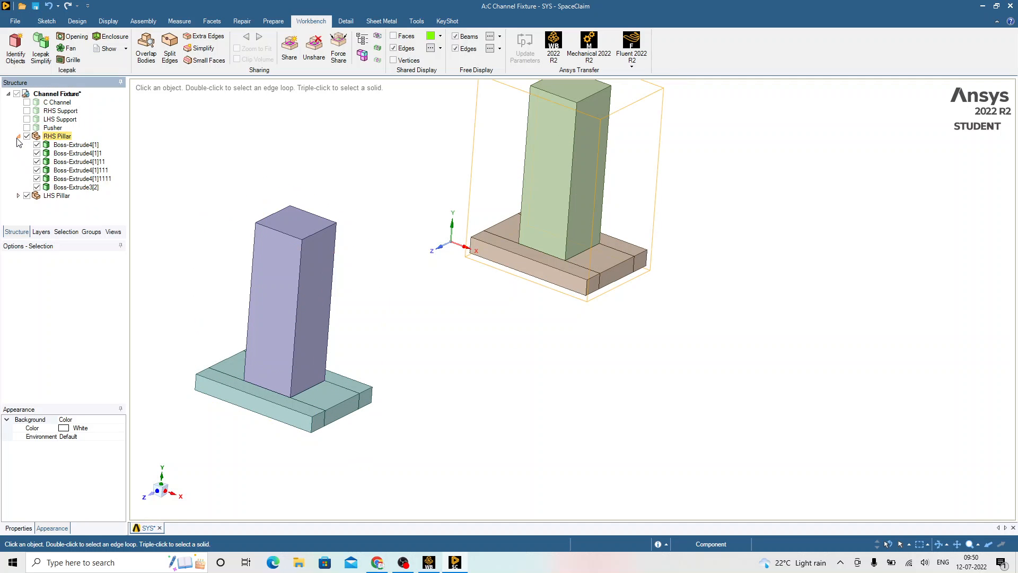
click(18, 137)
click(27, 137)
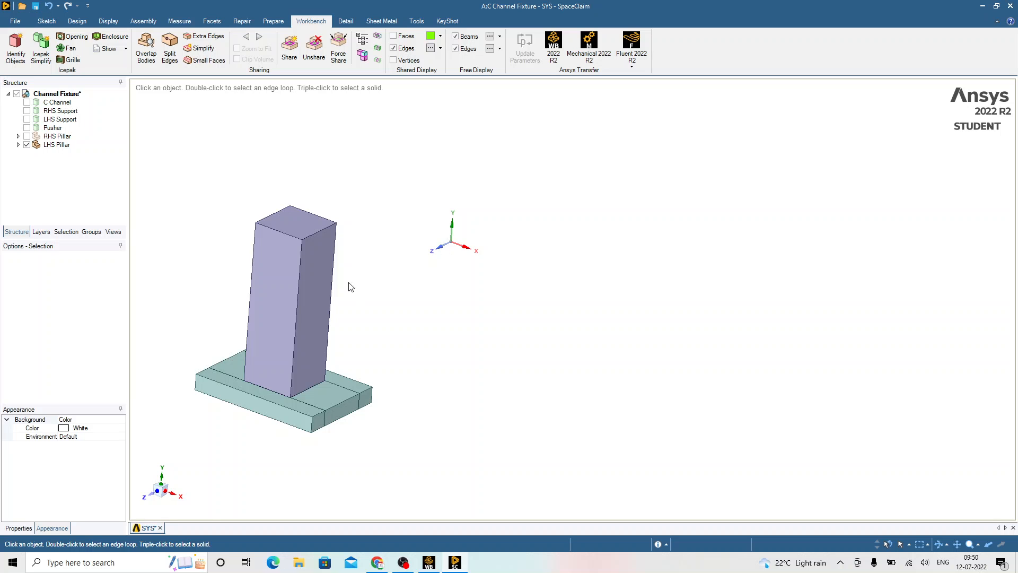
List the LHS Pillar's bodies in the structure tree and share all coincident topology between them
middle_drag(334, 258, 317, 177)
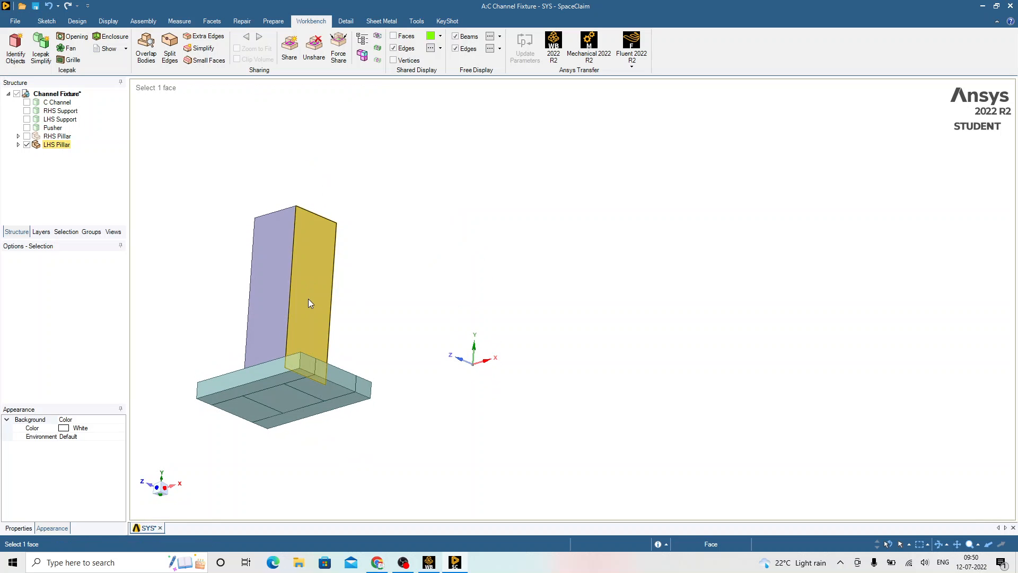
middle_drag(342, 288, 363, 321)
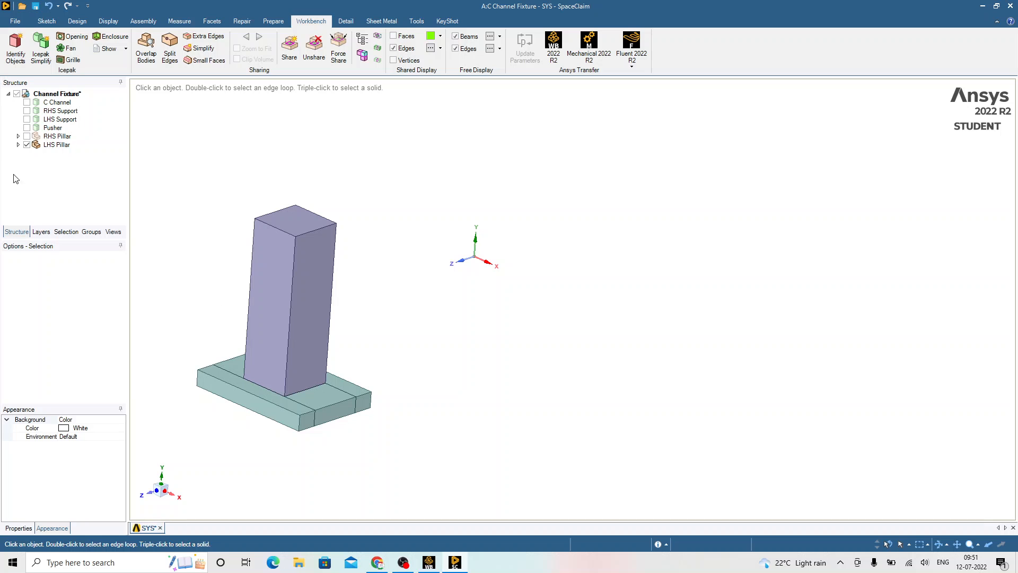
click(18, 145)
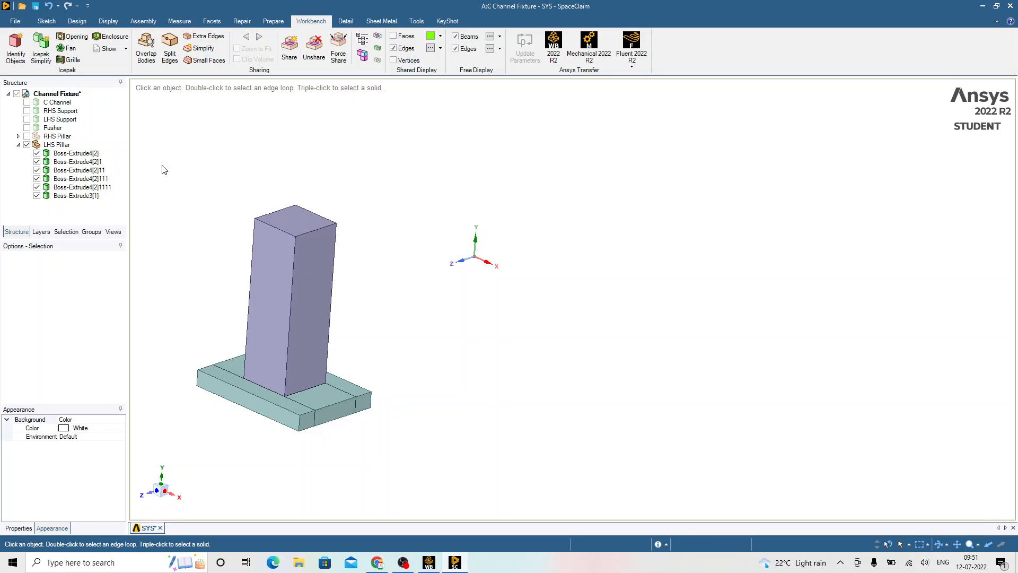
click(47, 146)
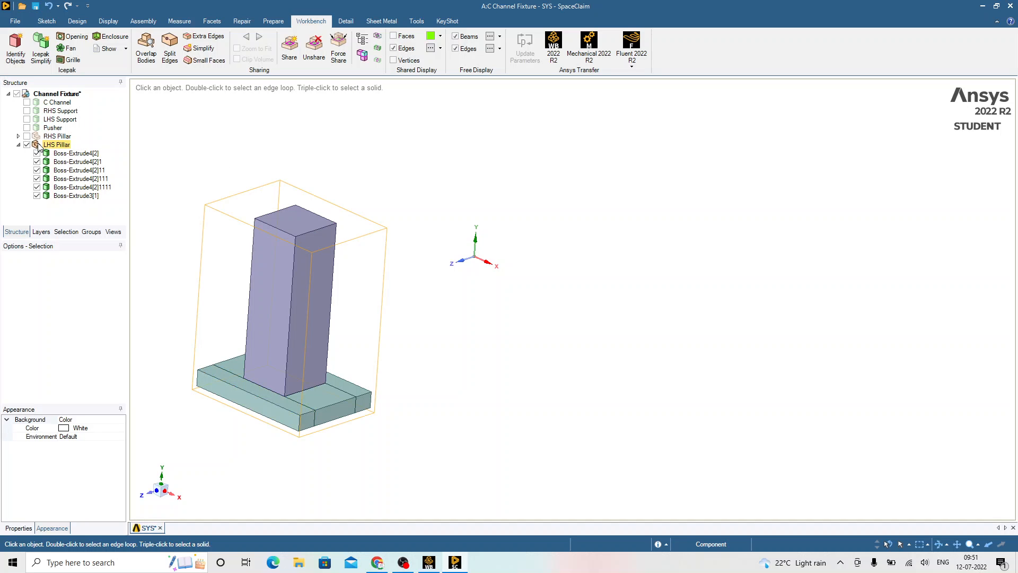
click(35, 153)
click(37, 146)
click(292, 48)
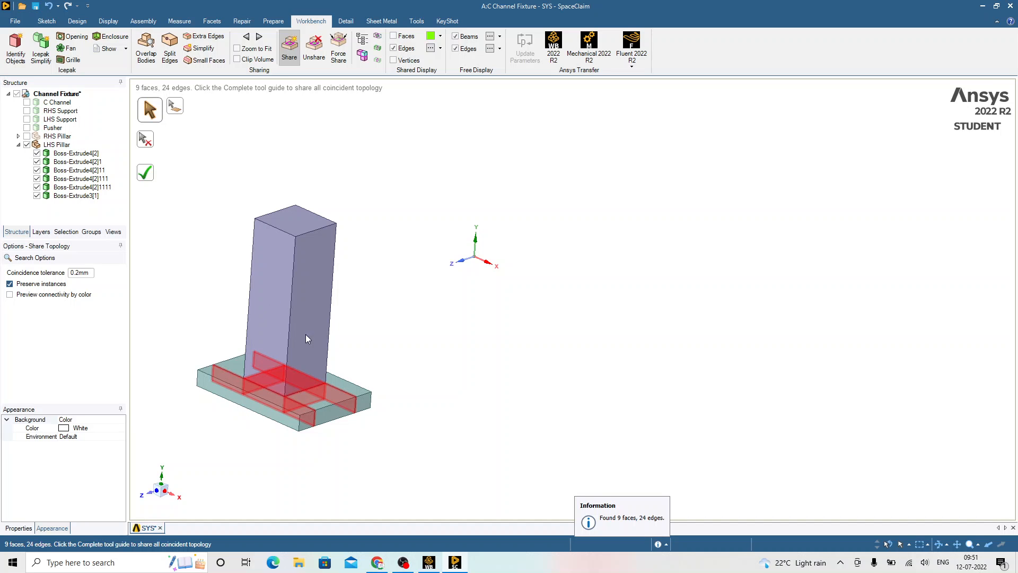
click(150, 178)
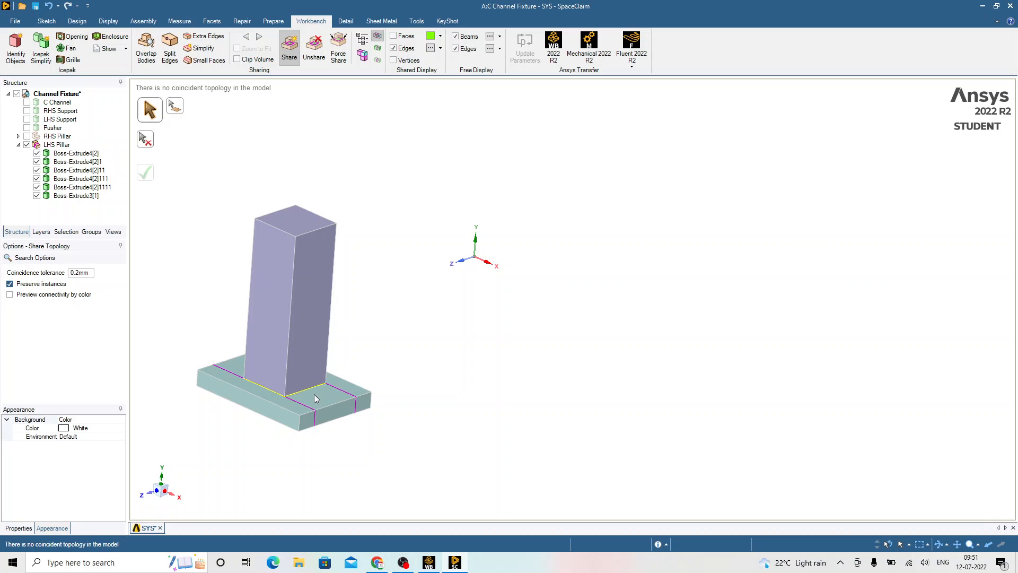
Examine the shared edges between the LHS Pillar's column and base, and identify its individual bodies in the structure tree
scroll(288, 409, up, 2)
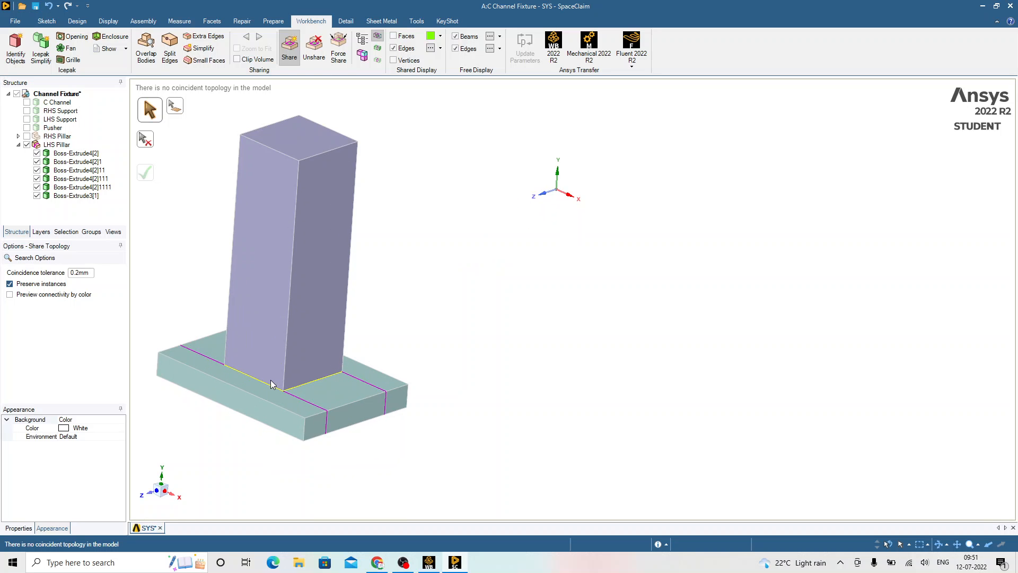
mouse_move(270, 380)
middle_down()
mouse_move(305, 329)
mouse_move(319, 339)
mouse_move(321, 394)
mouse_move(300, 395)
middle_up()
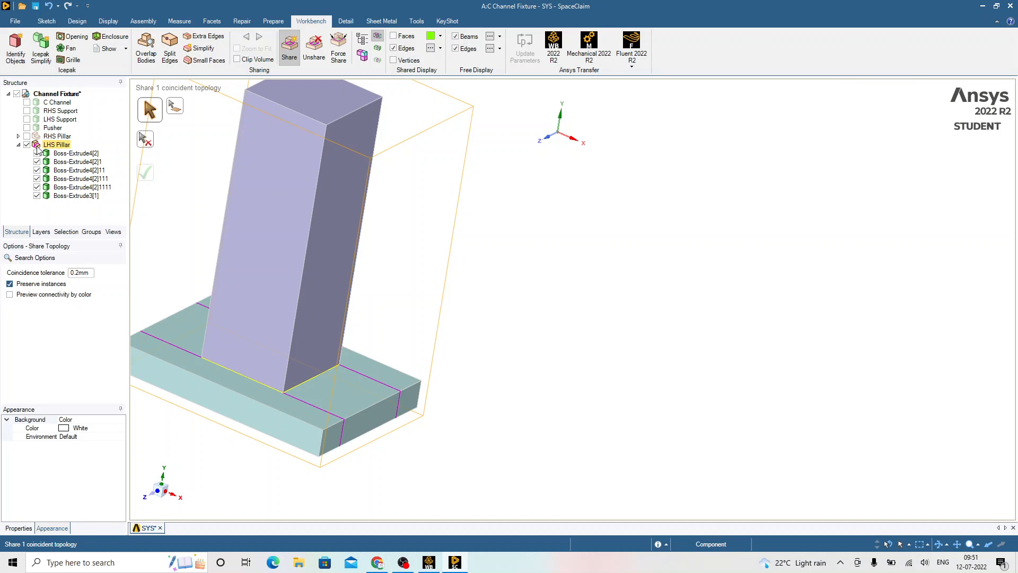
click(63, 153)
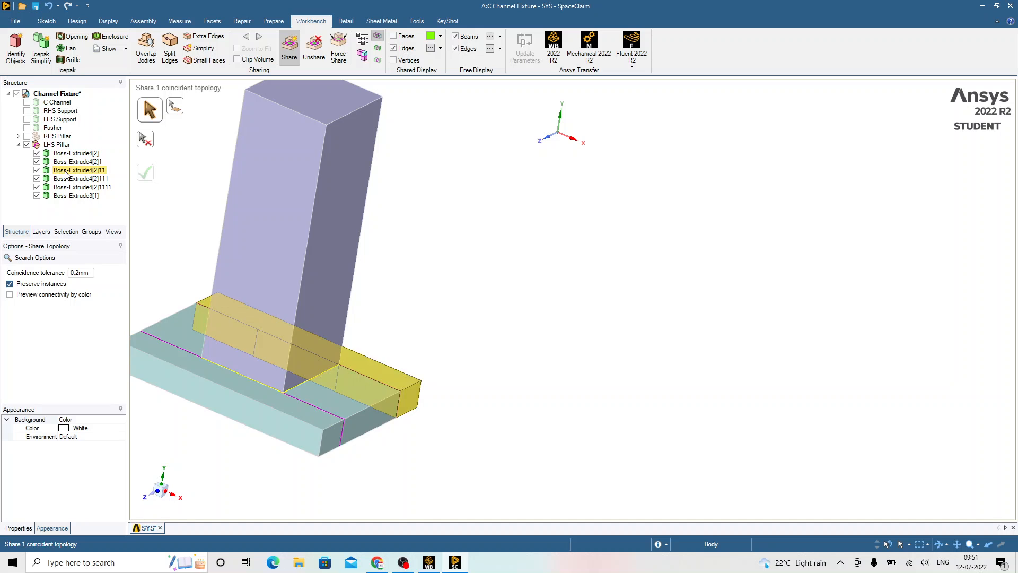
click(34, 148)
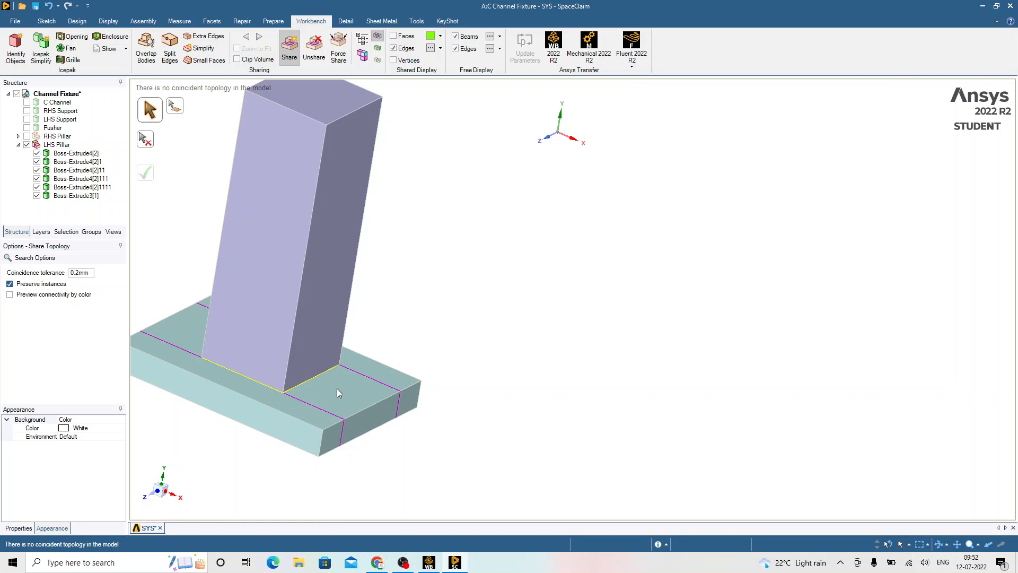
scroll(416, 389, down, 2)
scroll(331, 320, up, 2)
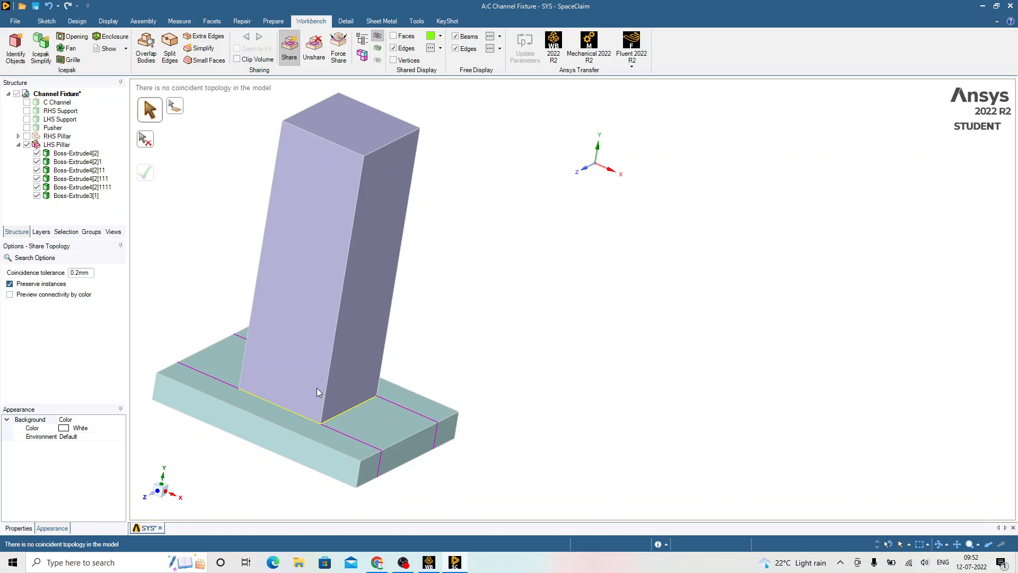
Show only the RHS Pillar in place of the LHS Pillar and share all coincident topology between its bodies
click(27, 144)
click(26, 136)
scroll(384, 289, down, 3)
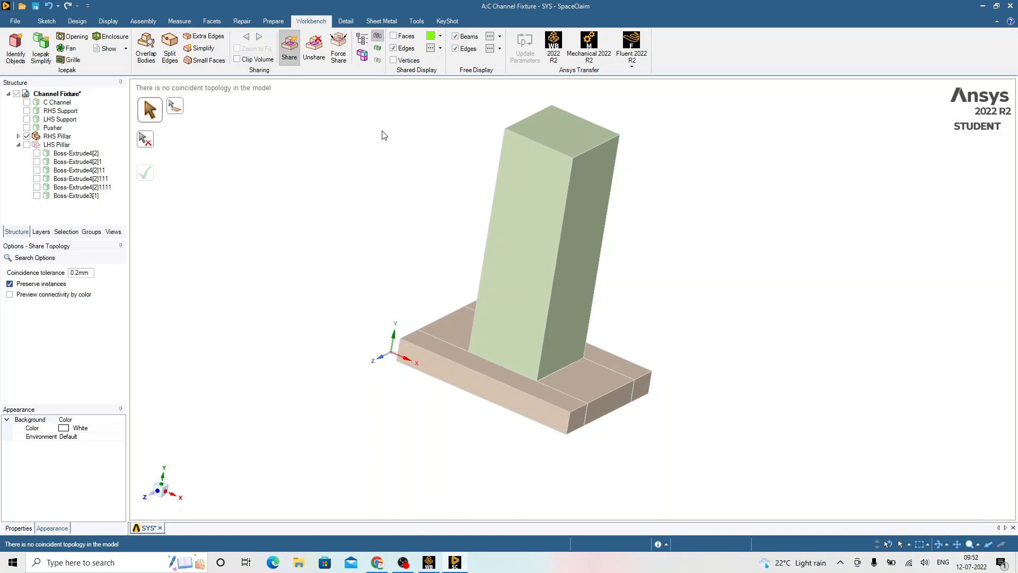
click(289, 50)
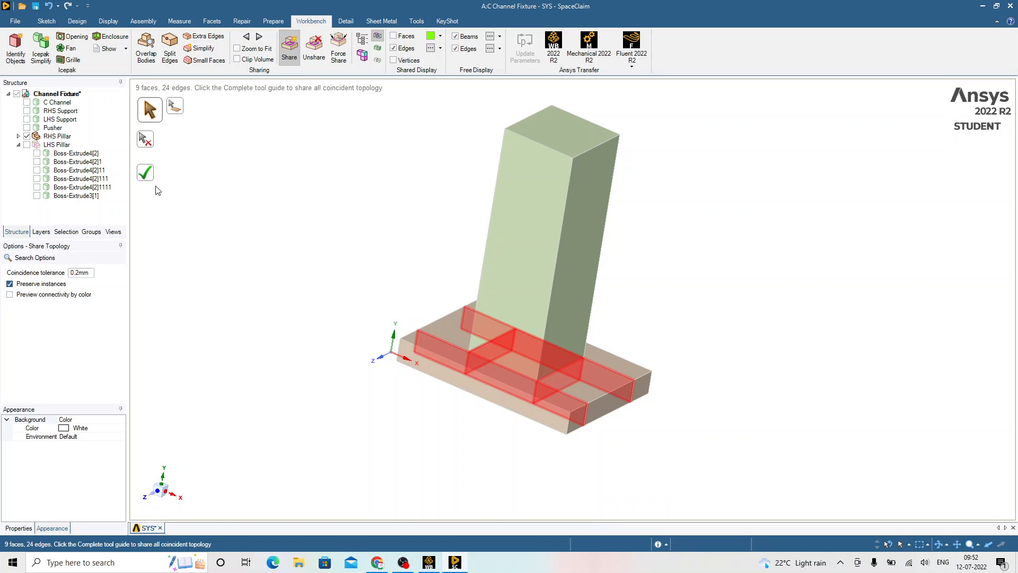
click(145, 173)
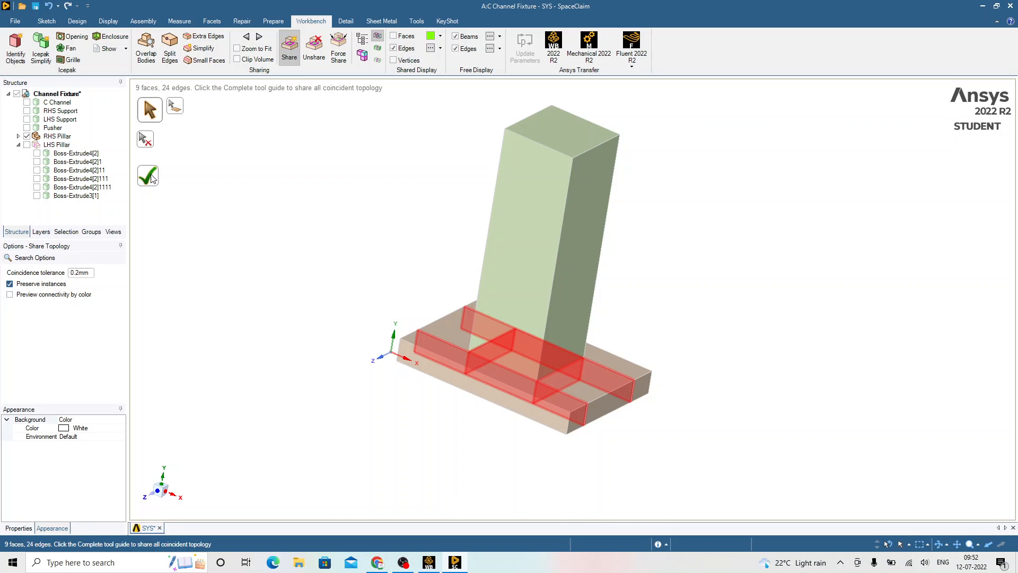
Make the LHS Pillar, Pusher, both supports and the C Channel visible again alongside the RHS Pillar
click(27, 145)
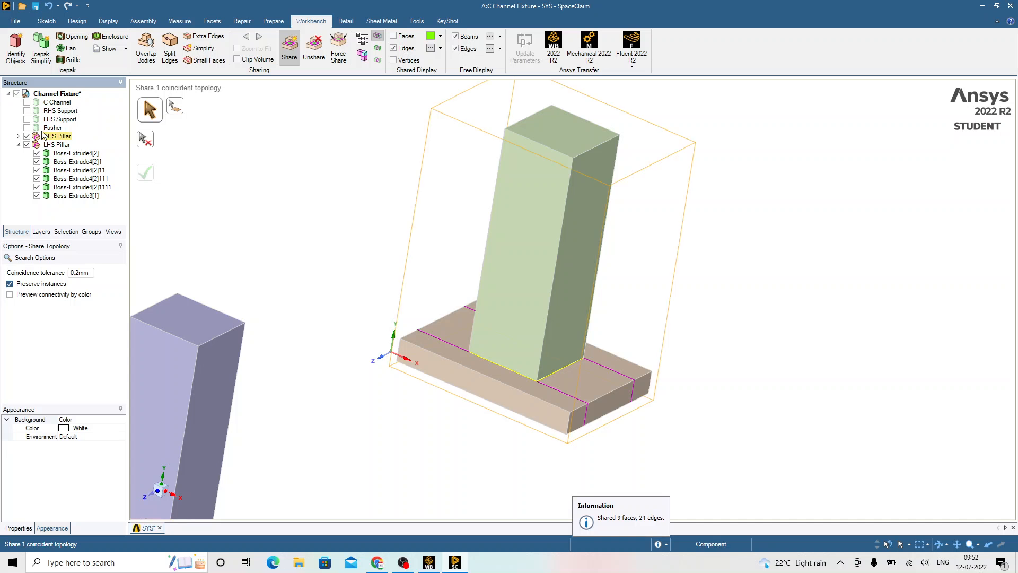
click(26, 128)
click(26, 119)
click(26, 111)
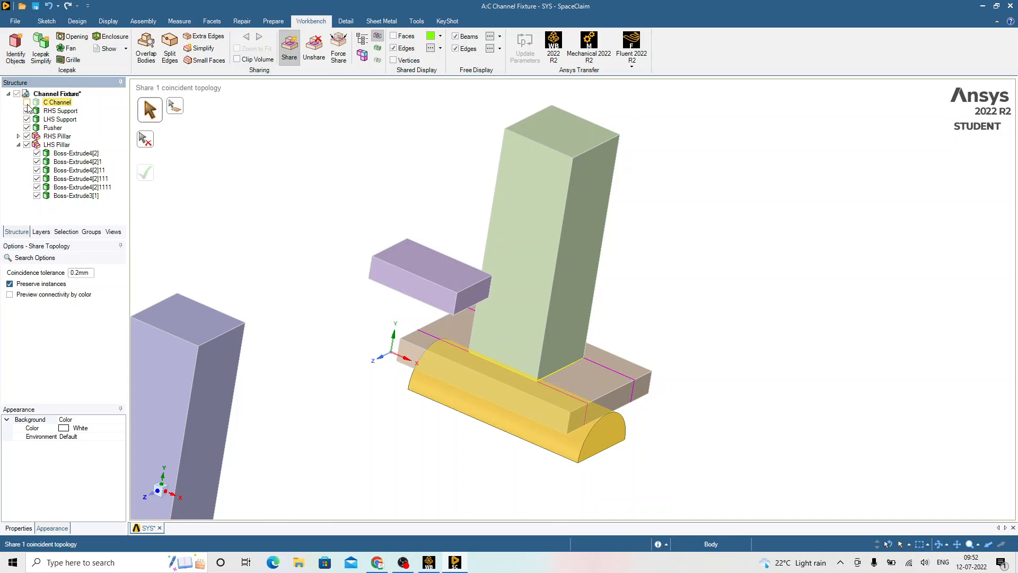
click(26, 103)
scroll(328, 164, down, 5)
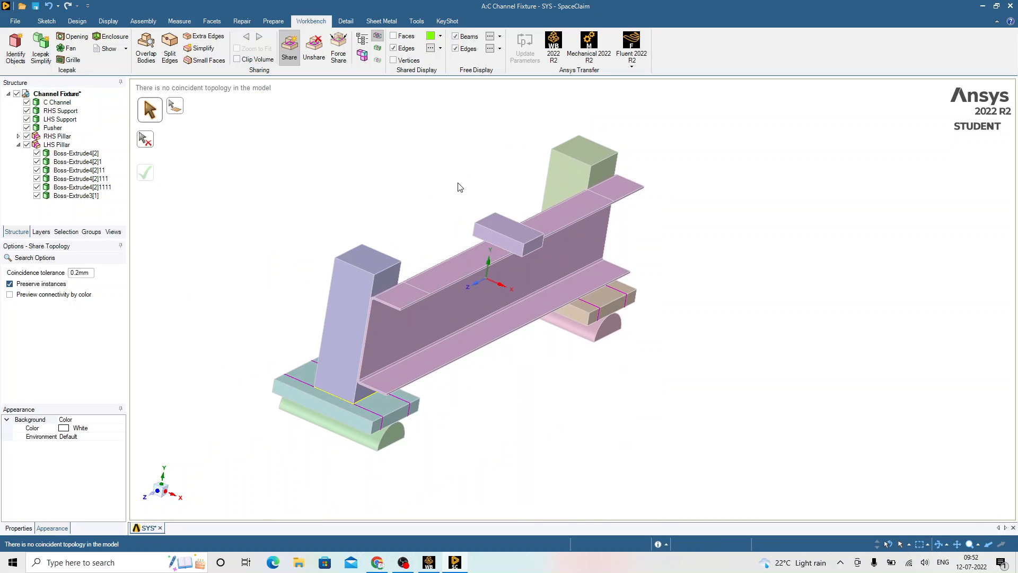
Examine the orientation of the complete fixture in the isometric and front views
middle_drag(400, 191, 375, 218)
right_click(378, 185)
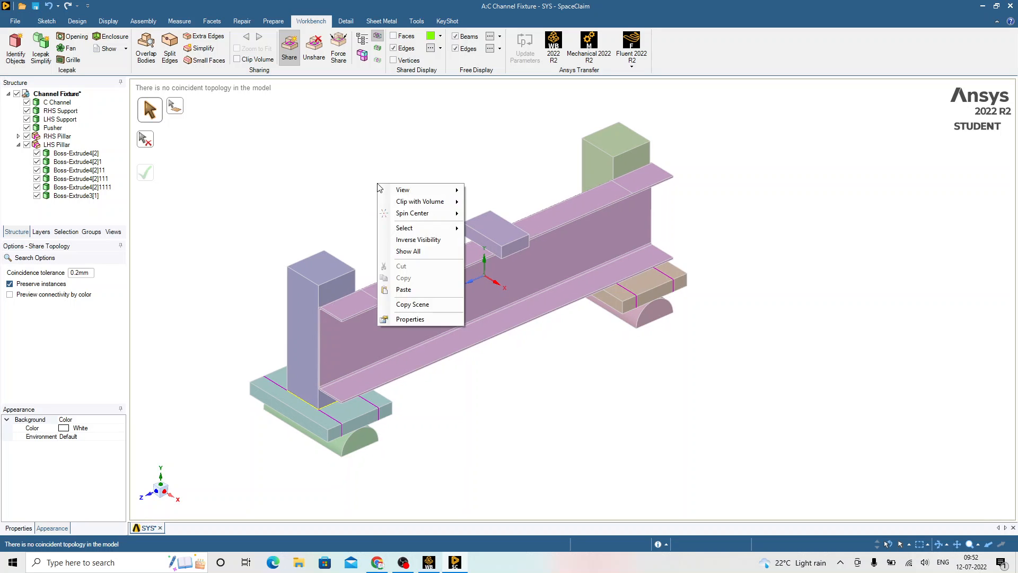
mouse_move(391, 193)
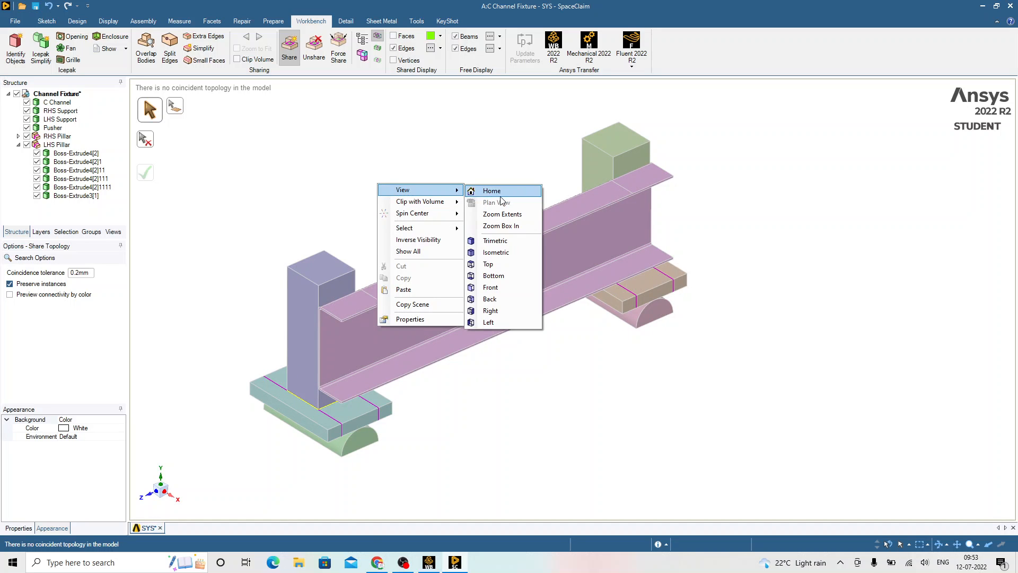
click(501, 253)
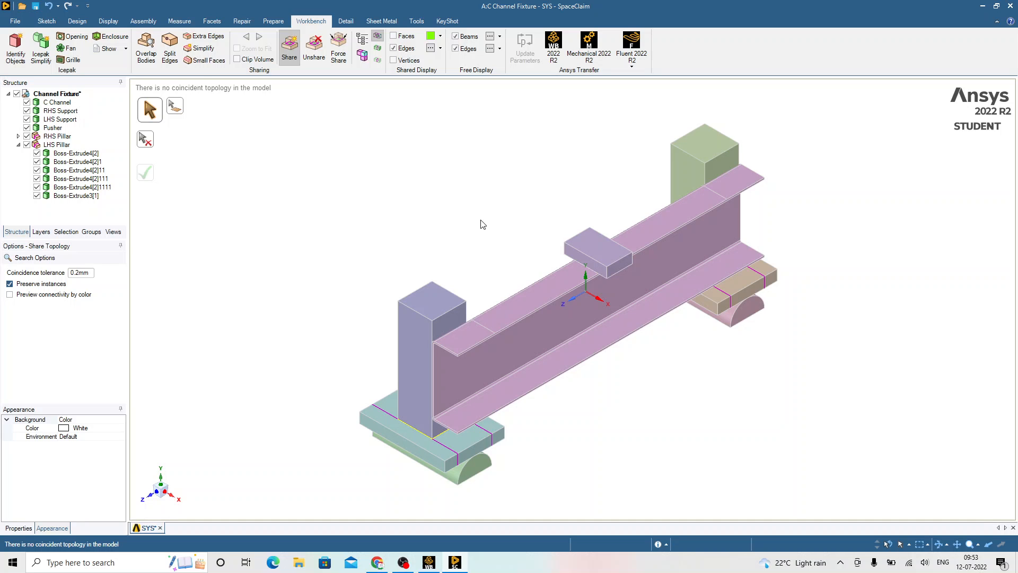
right_click(468, 152)
mouse_move(509, 163)
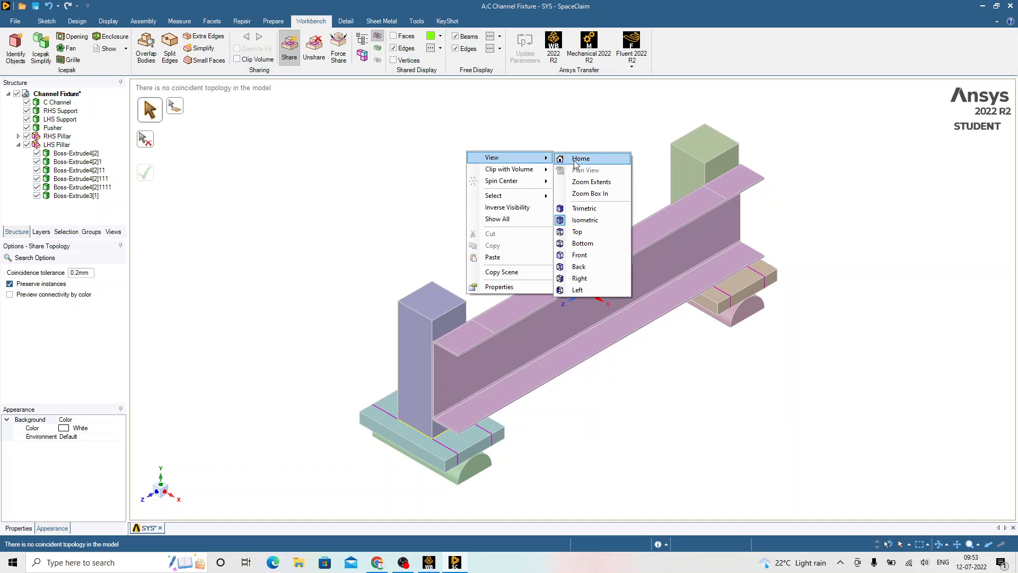
click(579, 254)
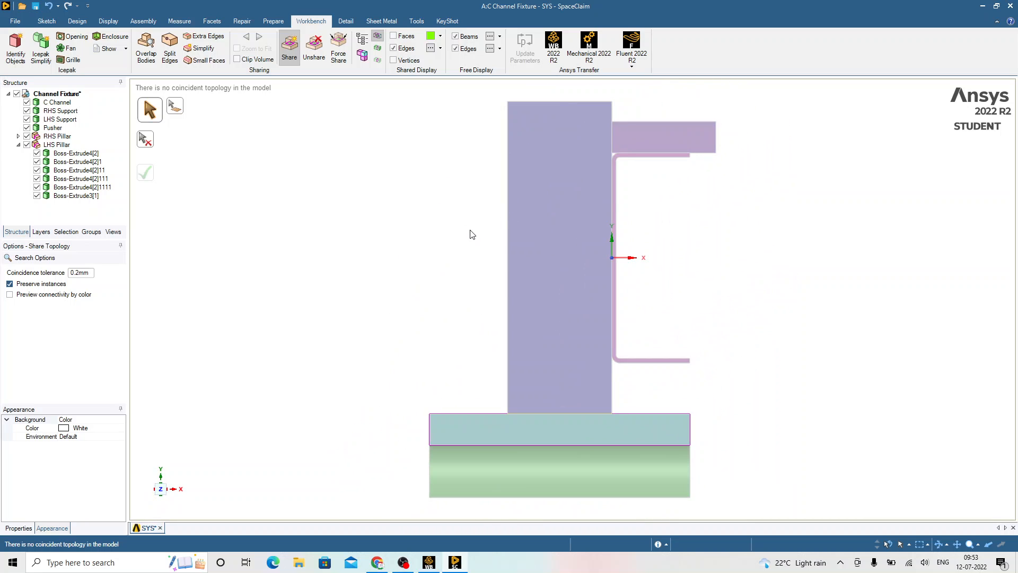
scroll(469, 236, down, 2)
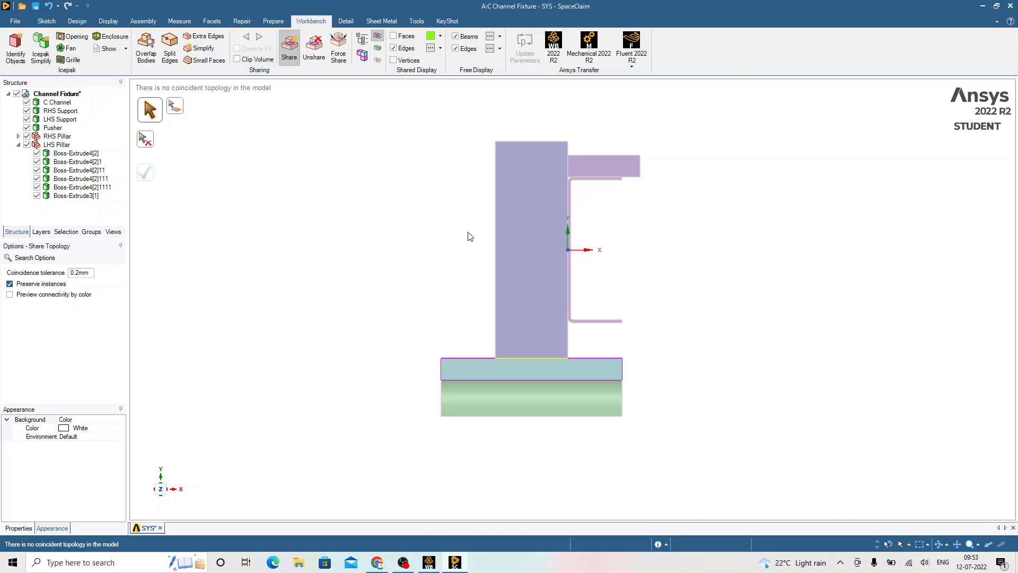
Rotate all bodies of the fixture together by 270° about the vertical axis, working in the top view
right_click(424, 186)
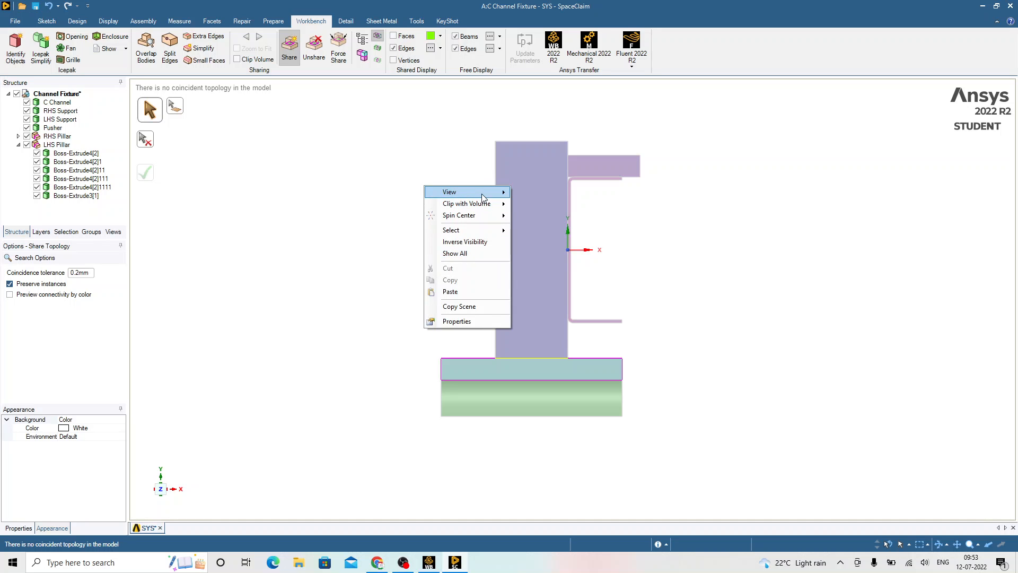
mouse_move(469, 192)
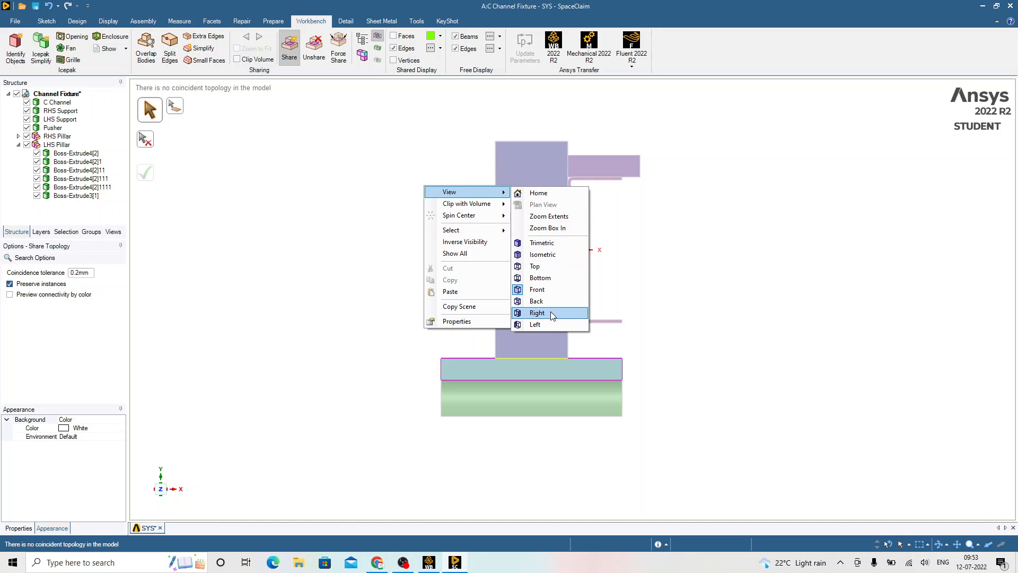
click(548, 266)
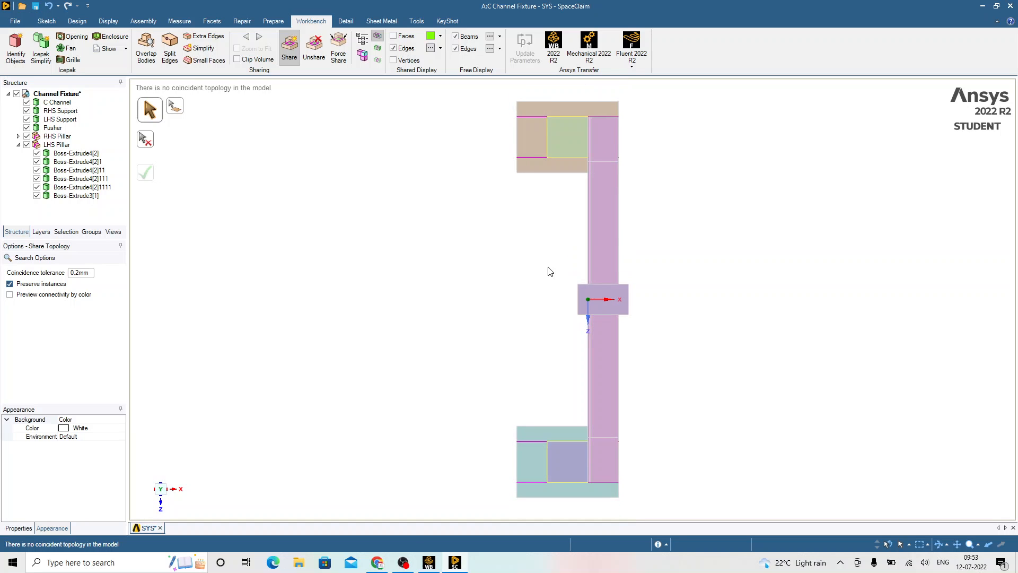
scroll(510, 274, down, 1)
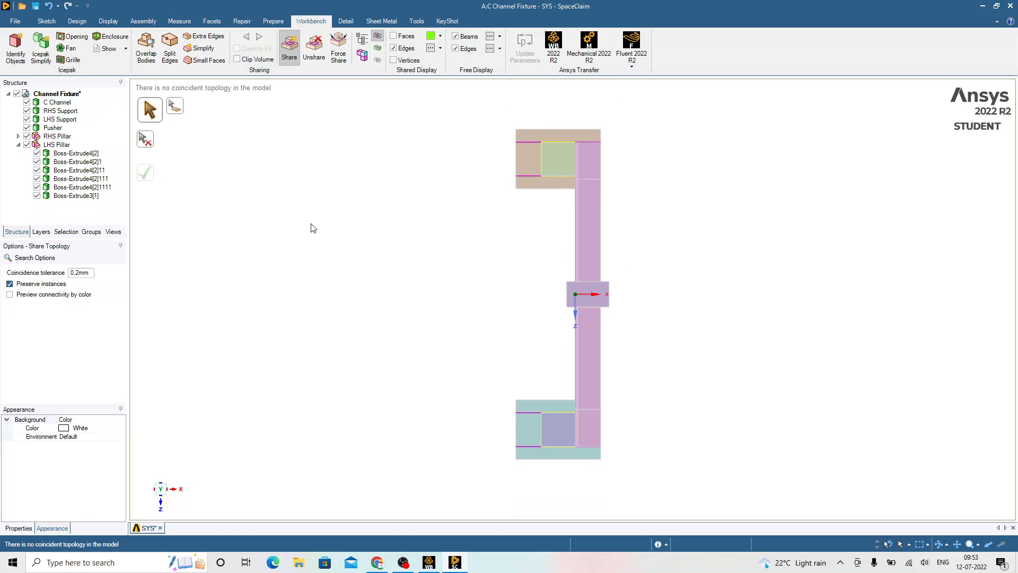
click(67, 24)
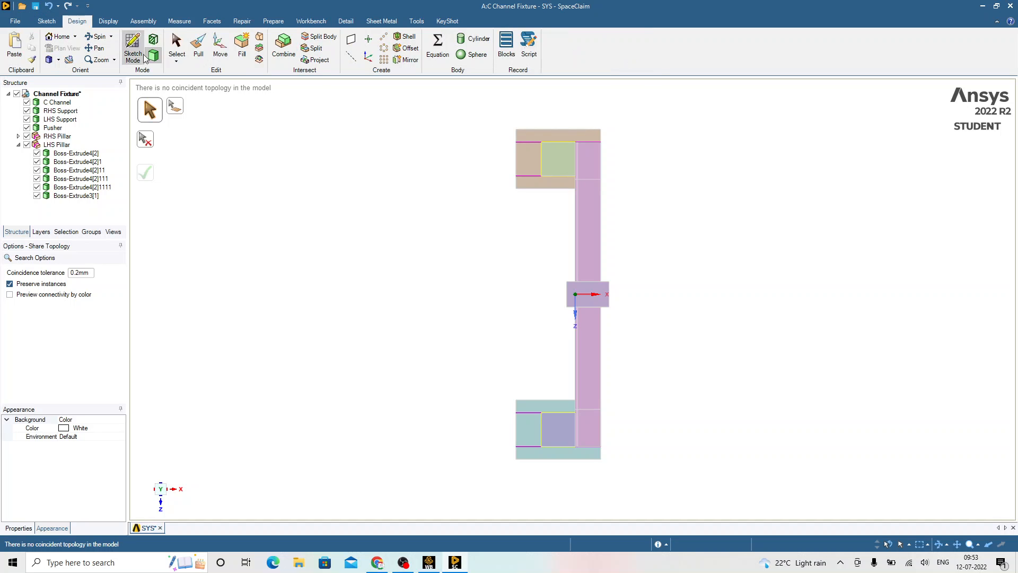
click(220, 47)
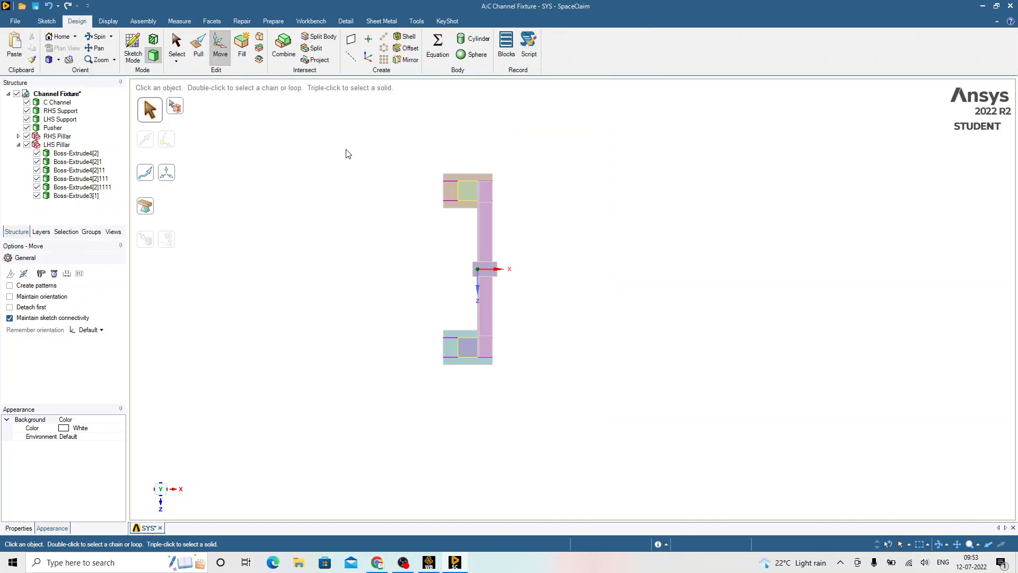
drag(346, 149, 574, 395)
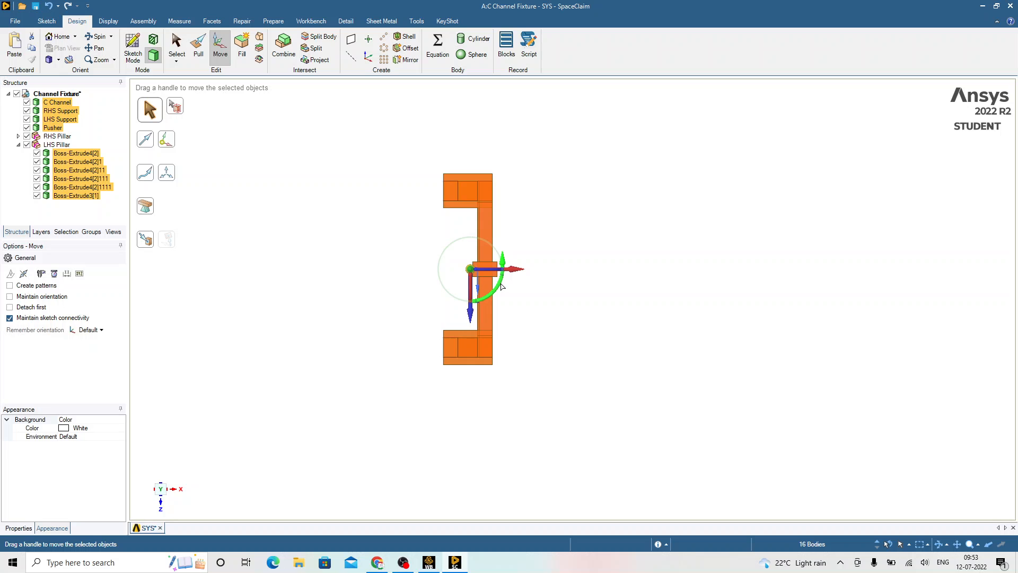
drag(501, 287, 460, 298)
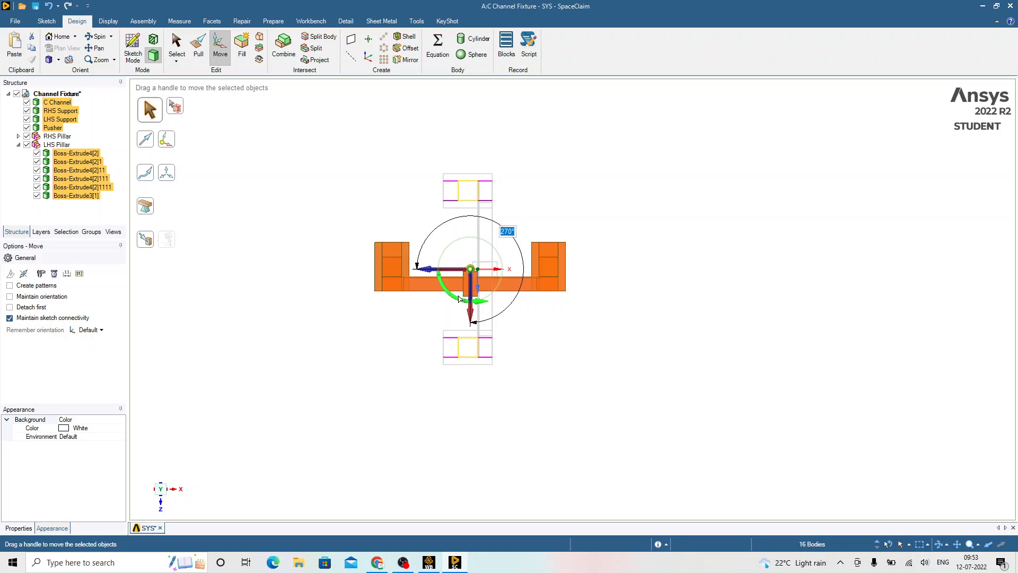
text(27)
key(Return)
click(657, 264)
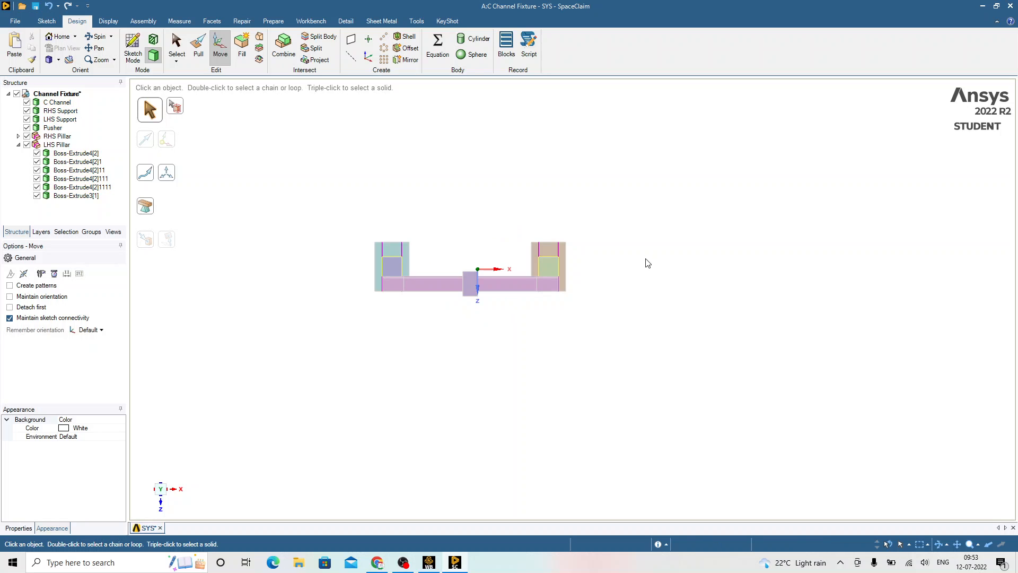
Check the fixture's new orientation in the front, left and top views
right_click(393, 138)
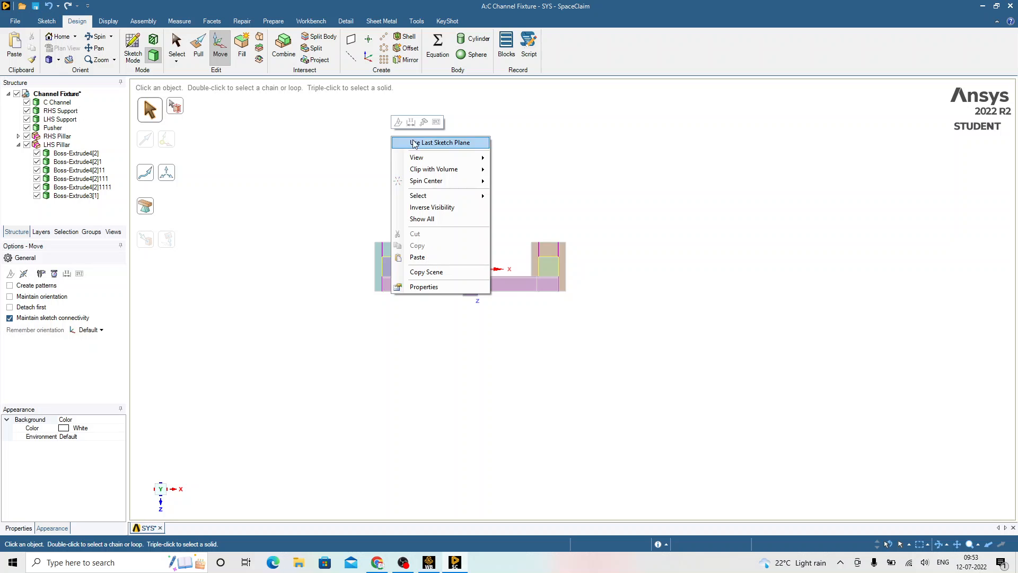
mouse_move(424, 158)
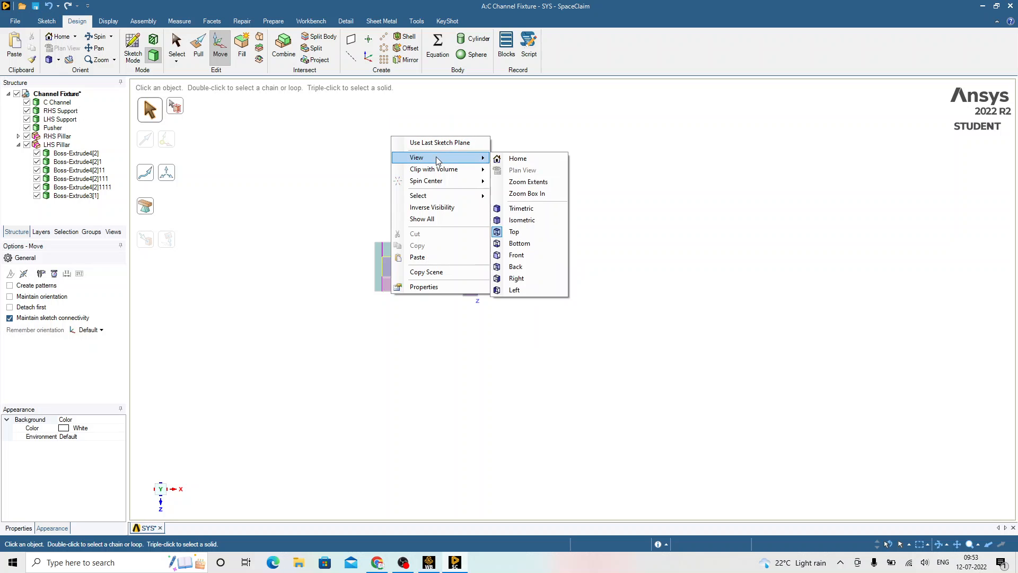
click(540, 255)
scroll(473, 274, down, 1)
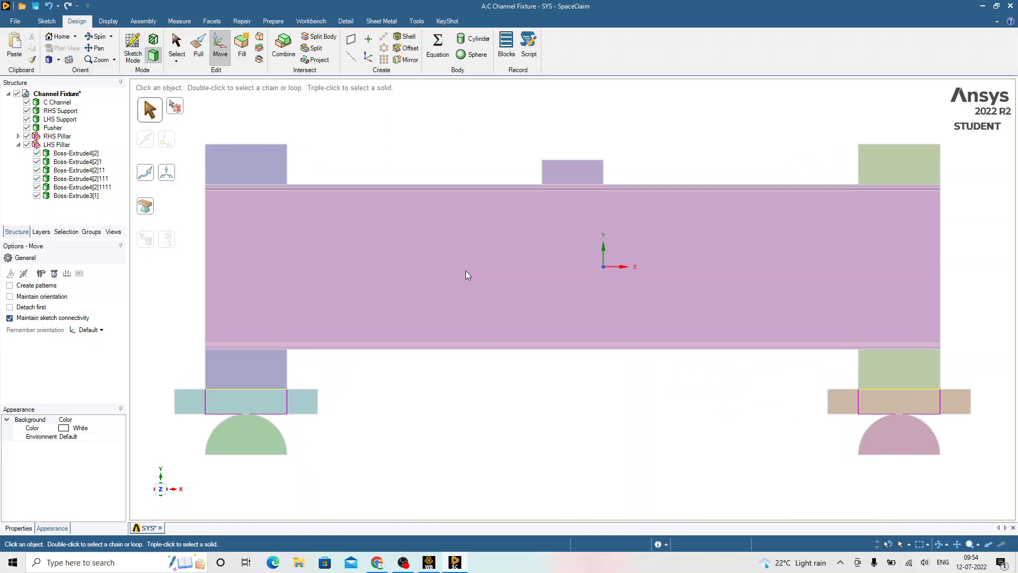
click(466, 274)
scroll(467, 275, down, 2)
right_click(502, 141)
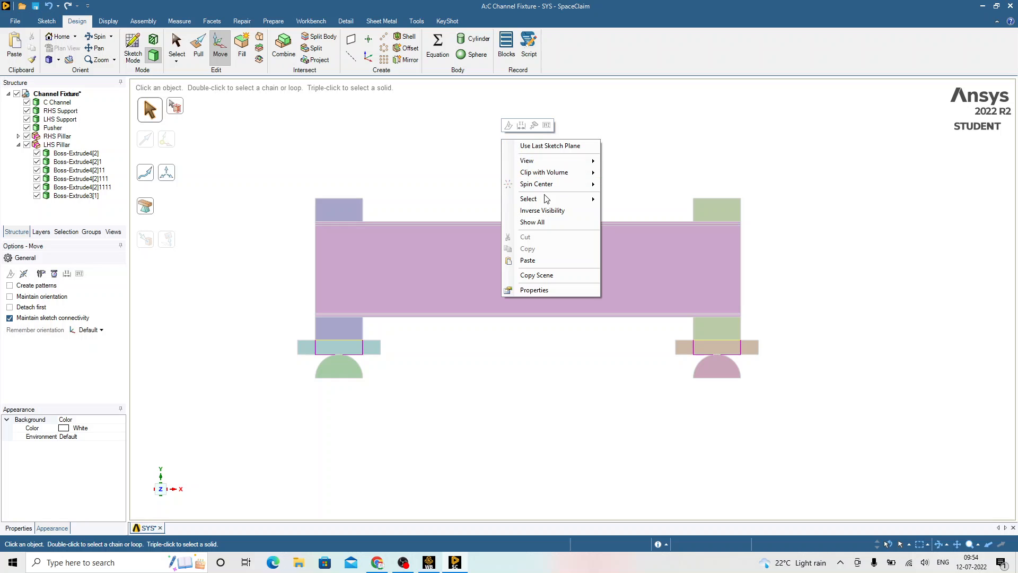
mouse_move(530, 161)
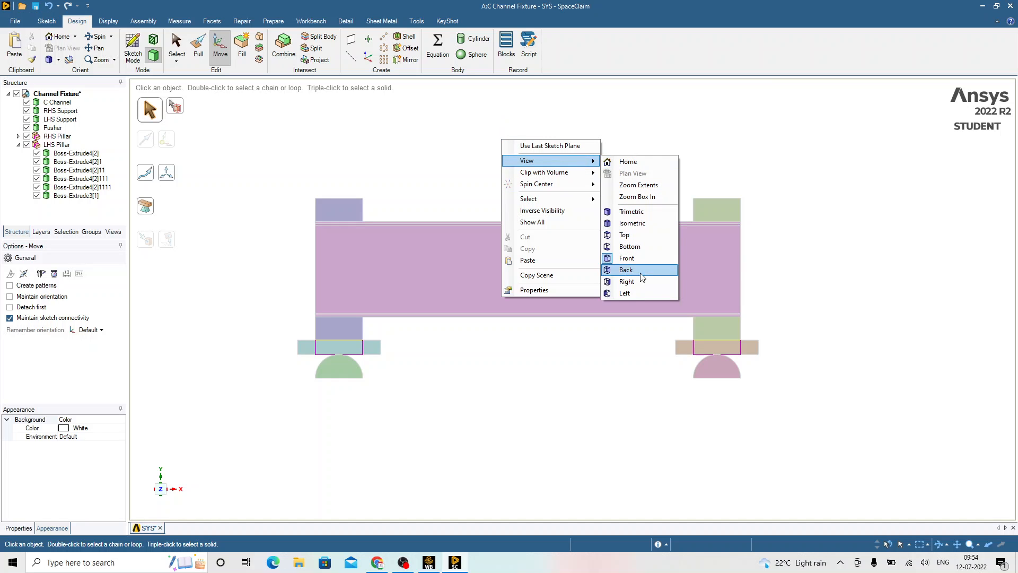
click(639, 292)
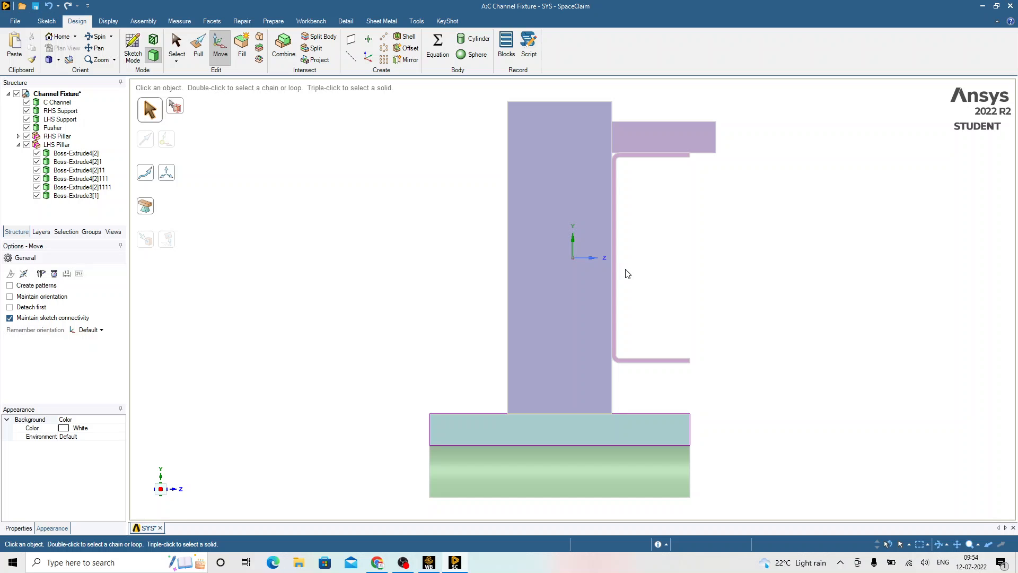
right_click(412, 206)
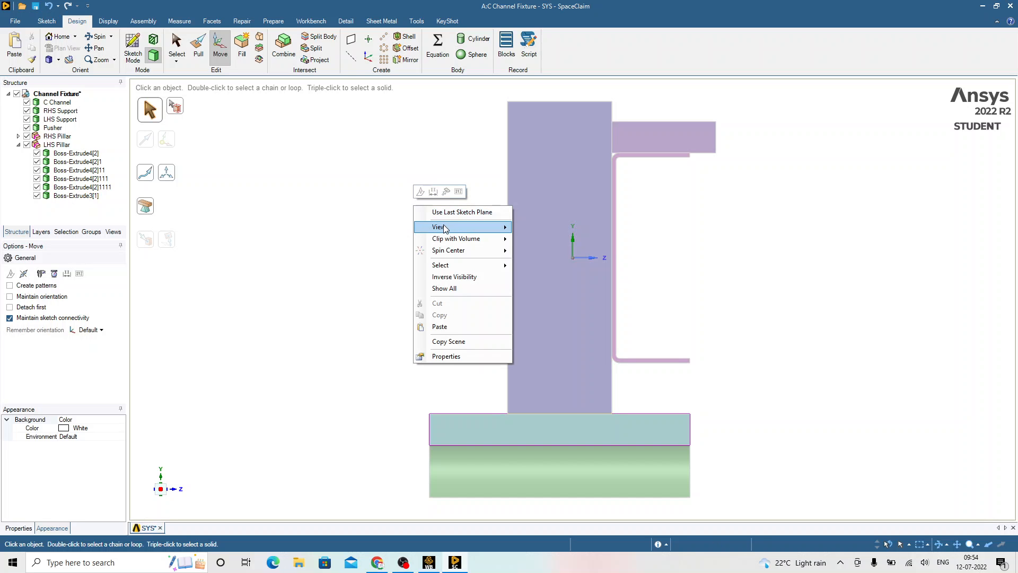
mouse_move(445, 228)
click(540, 303)
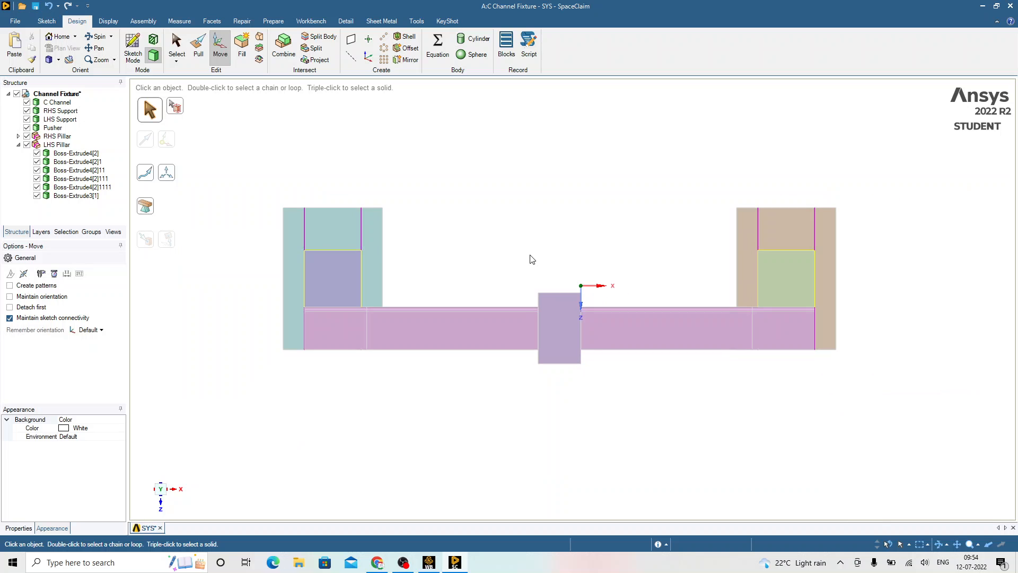
middle_drag(545, 295, 524, 267)
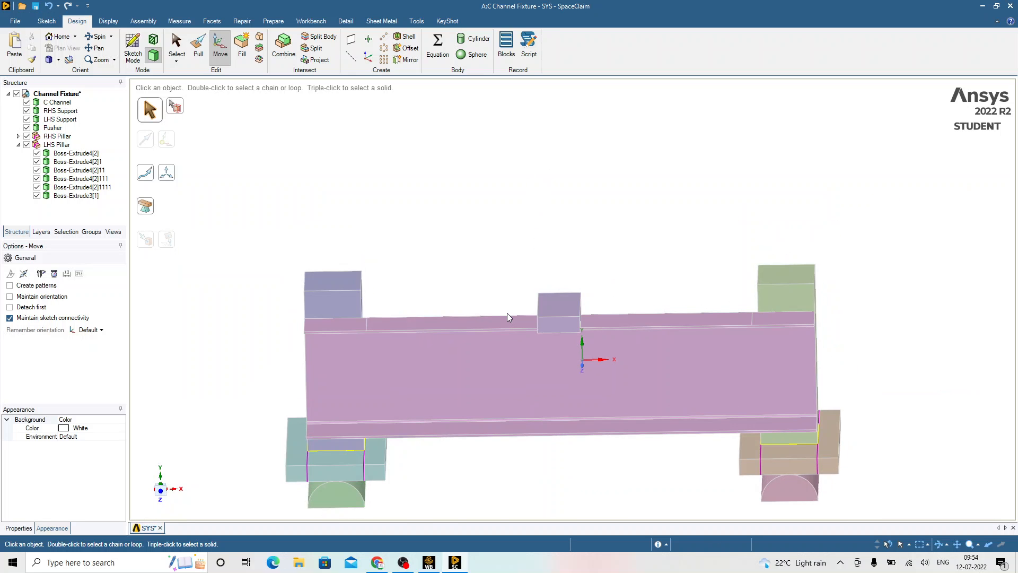
Consult the "Regions in SpaceClaim" slide, return to the SpaceClaim model, and look over the reoriented fixture from several angles
key(alt+Tab)
key(alt+Tab)
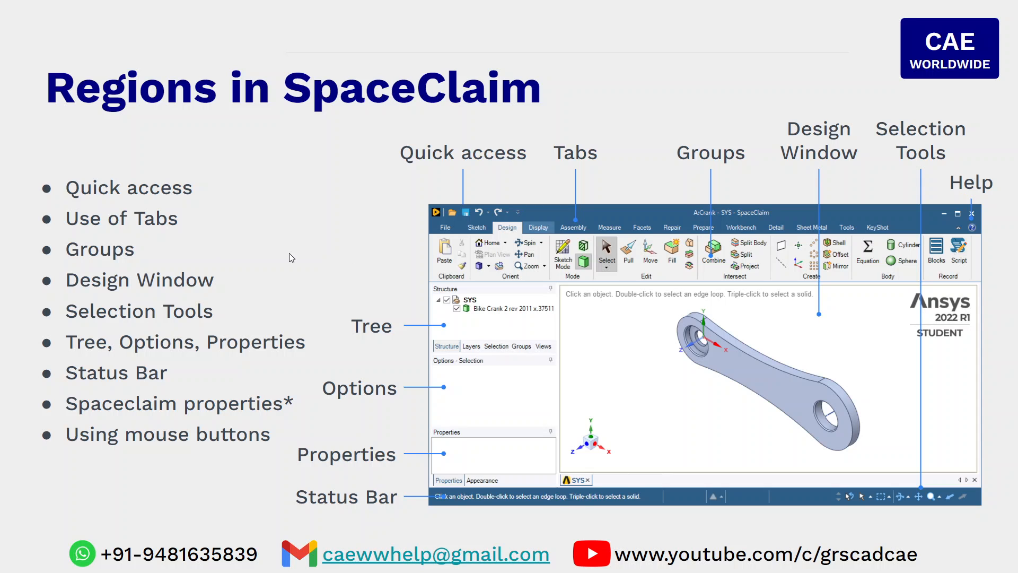
key(alt+Tab)
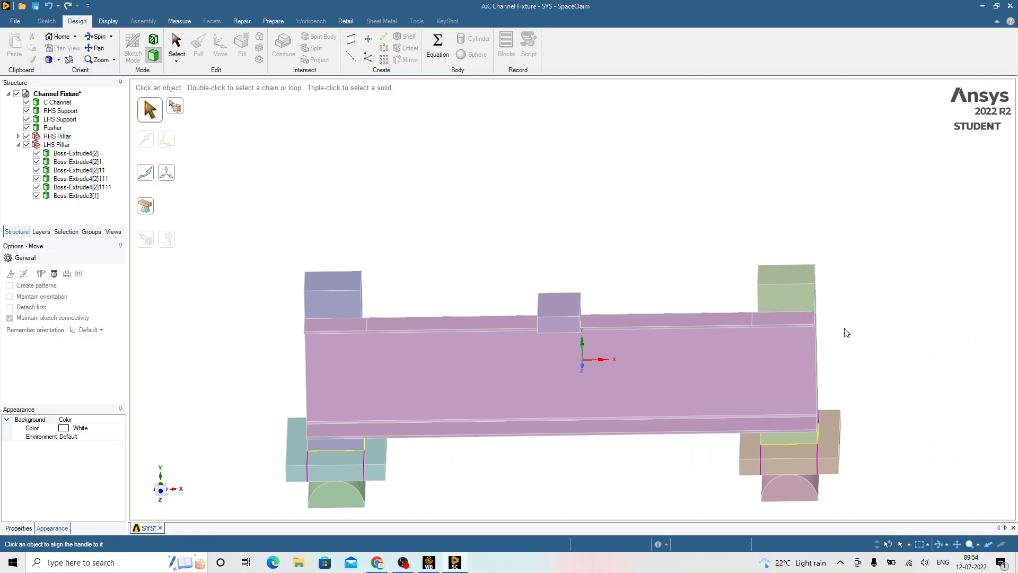
scroll(853, 363, down, 3)
middle_drag(834, 375, 860, 390)
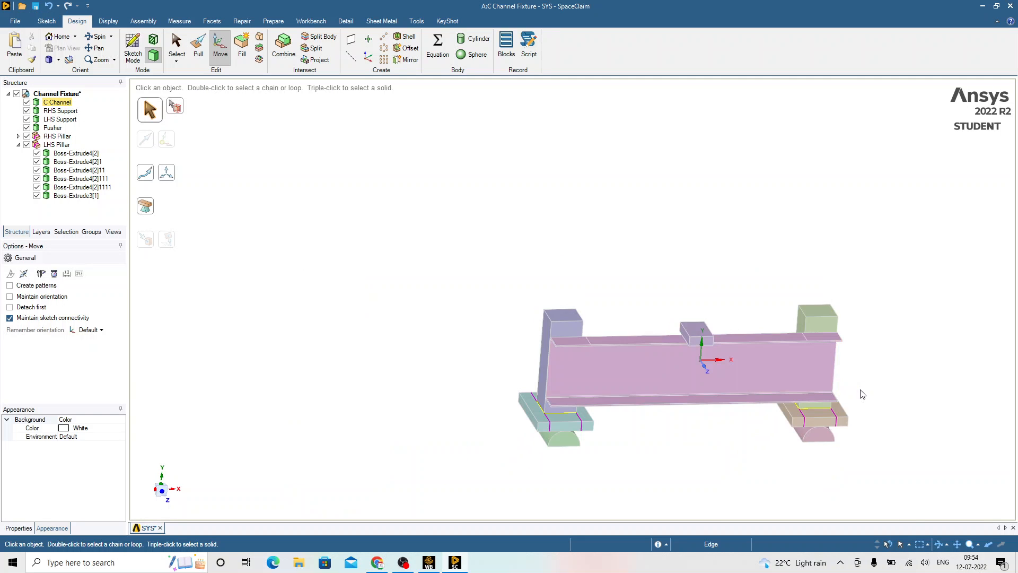
click(910, 544)
shift+middle_drag(691, 264, 570, 177)
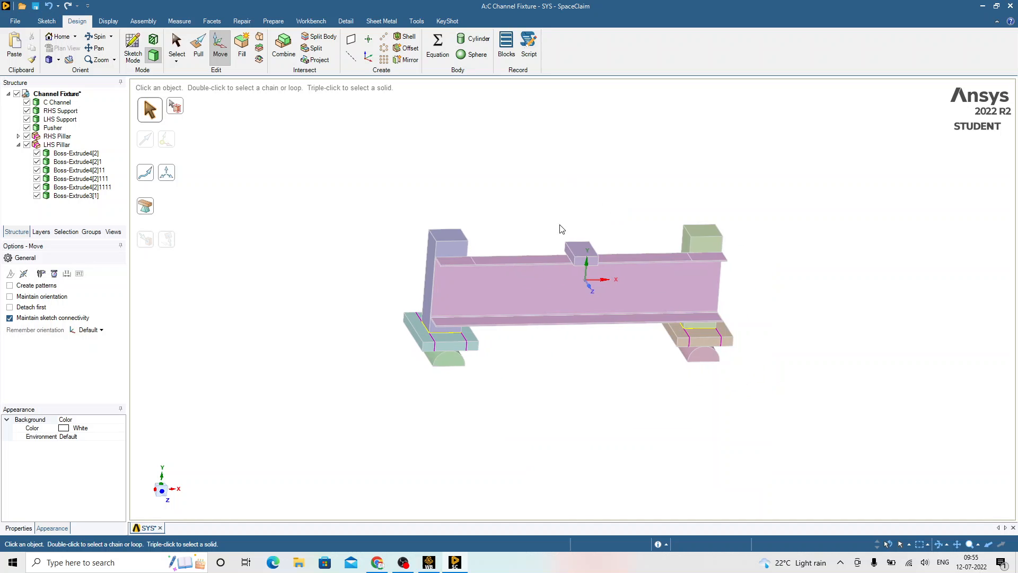
middle_drag(497, 242, 551, 265)
middle_drag(515, 195, 487, 254)
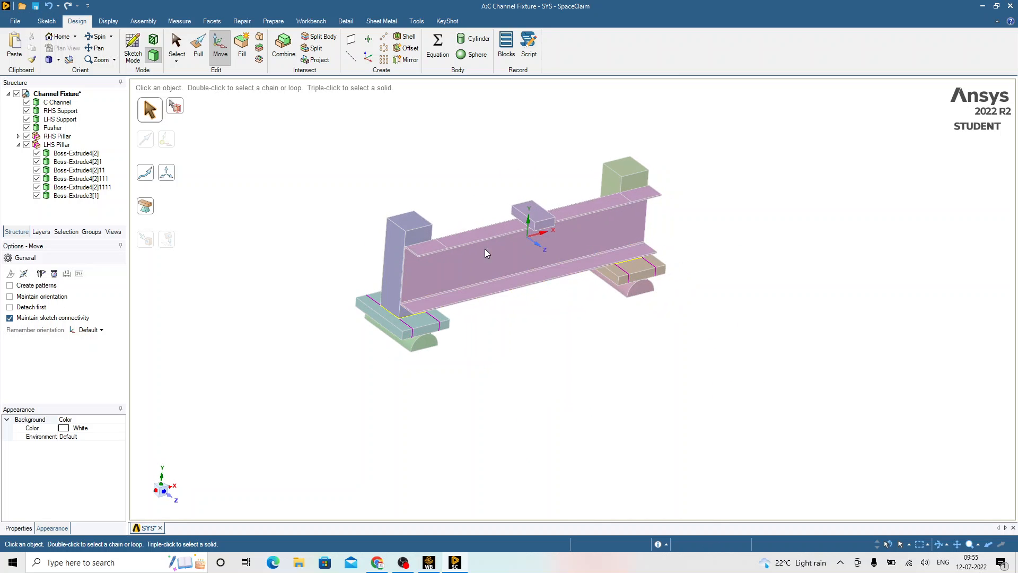
Examine the whole C channel fixture in the front view and from an oblique angle above the channel
right_click(478, 156)
mouse_move(530, 176)
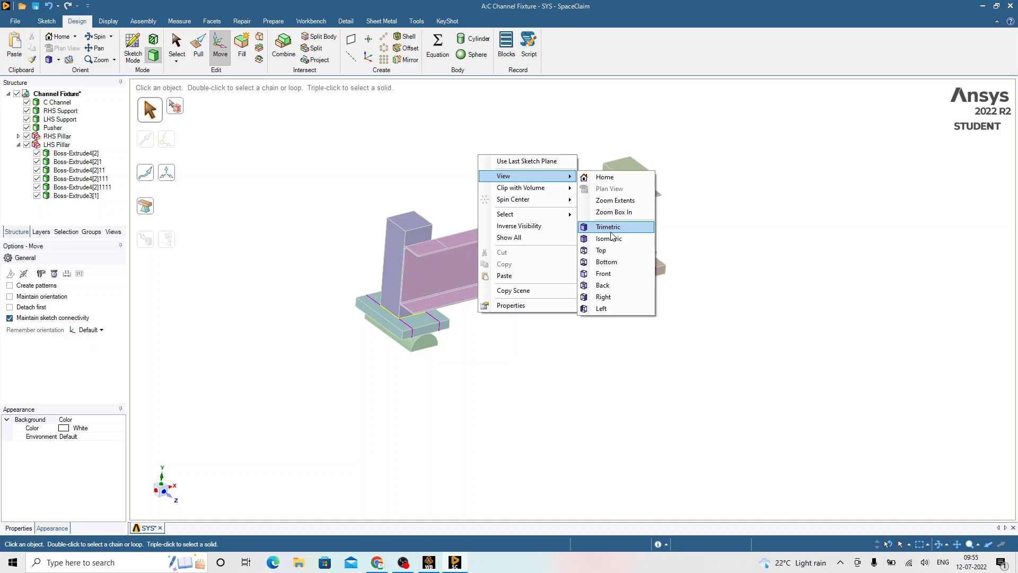
click(615, 274)
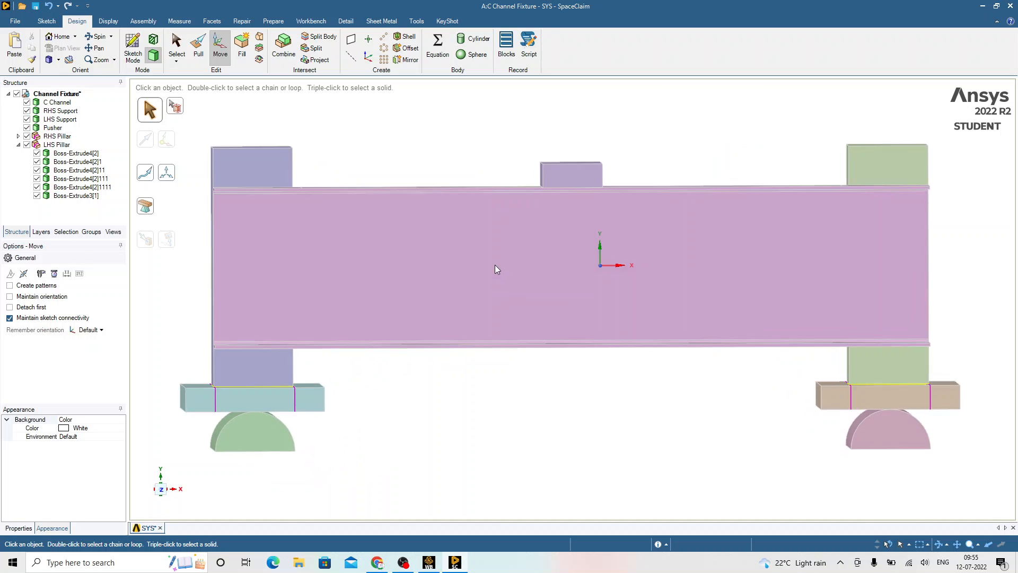
scroll(509, 268, down, 3)
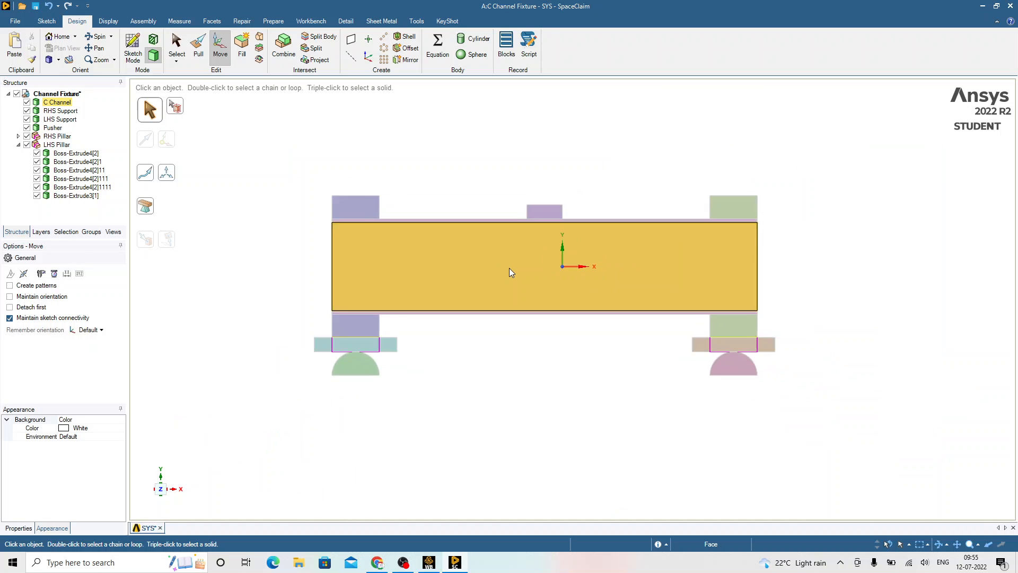
scroll(510, 268, up, 3)
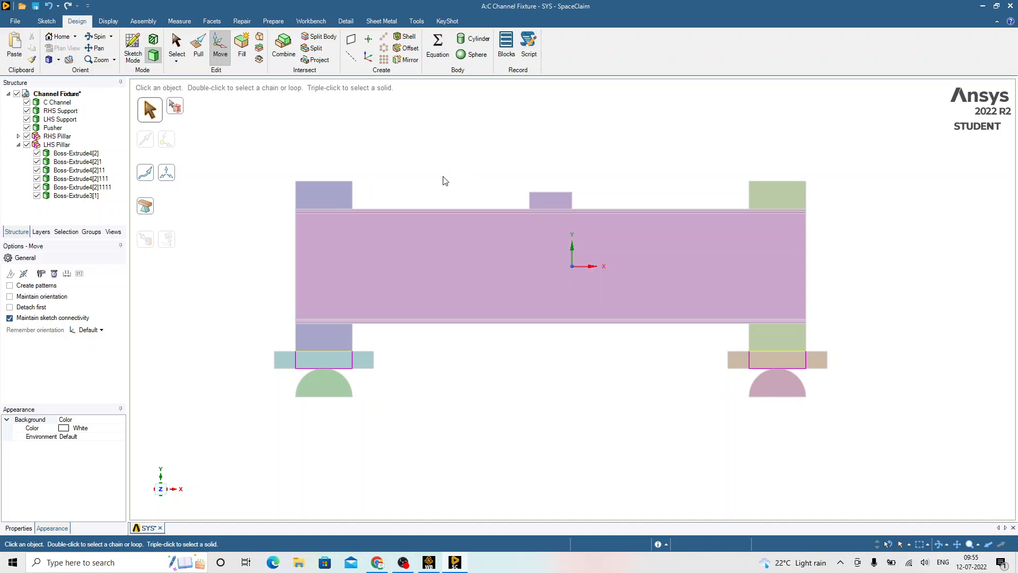
middle_drag(421, 171, 451, 228)
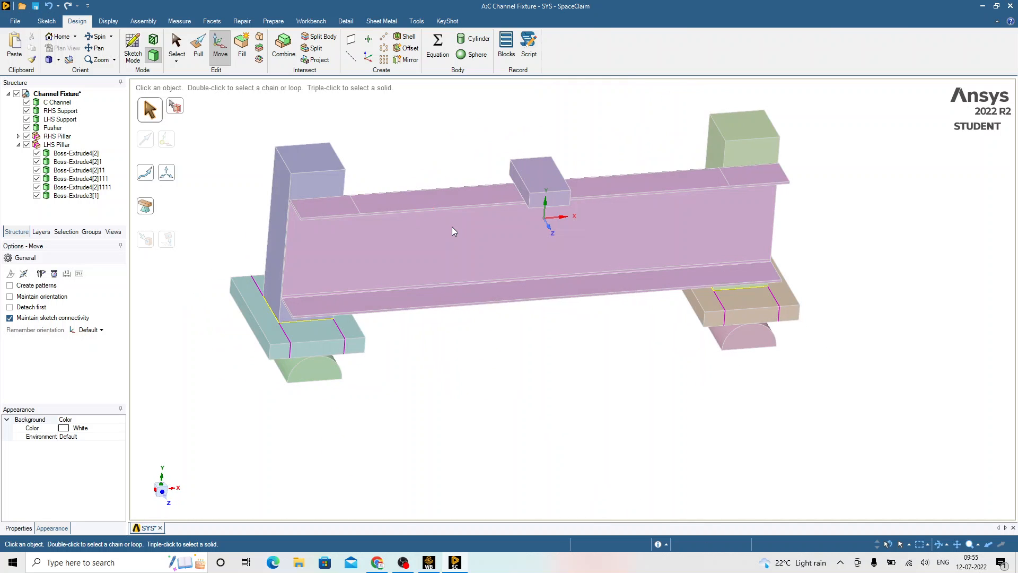
ctrl+middle_drag(419, 154, 452, 216)
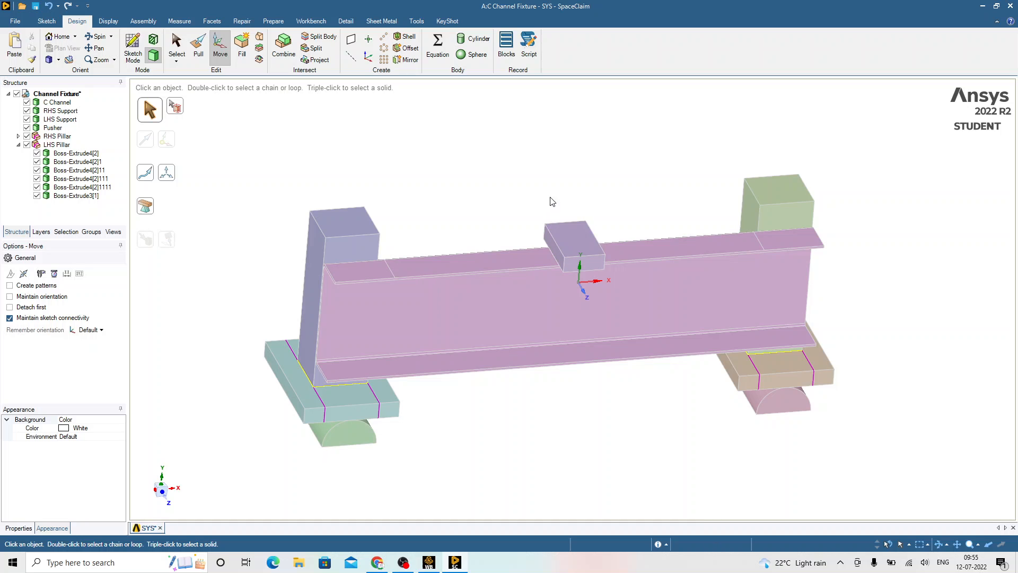
shift+middle_drag(553, 190, 560, 174)
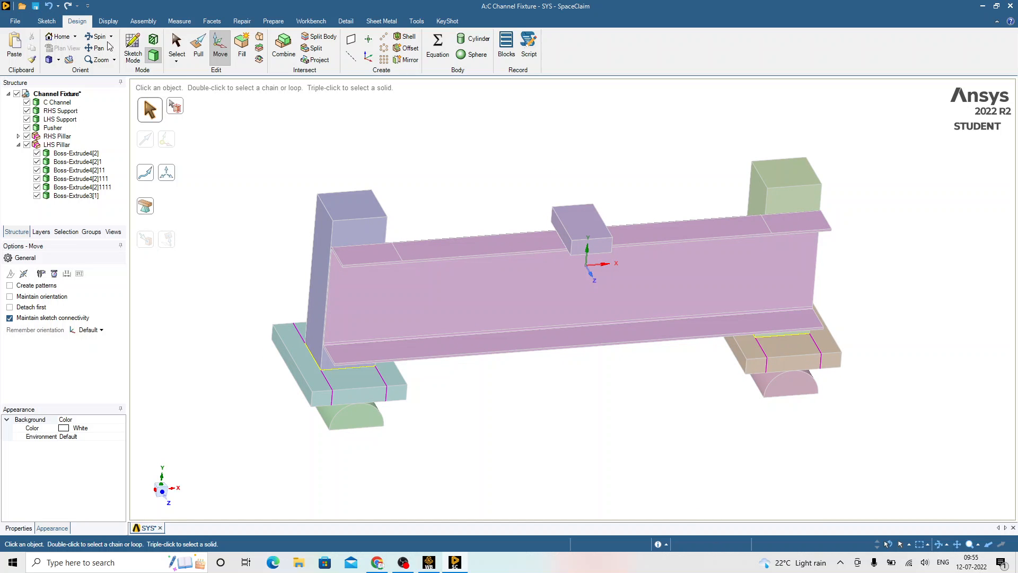
click(16, 21)
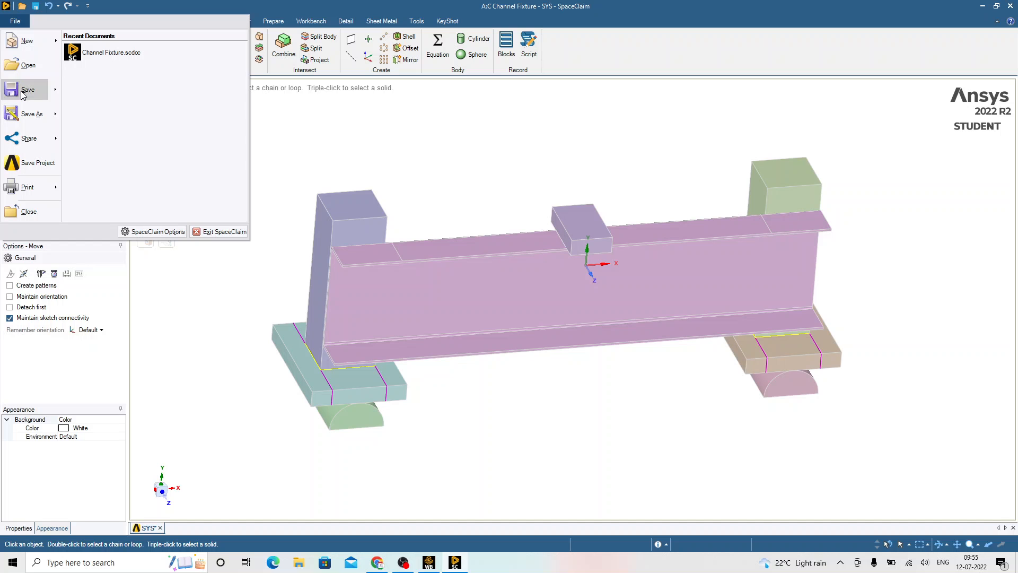
click(30, 115)
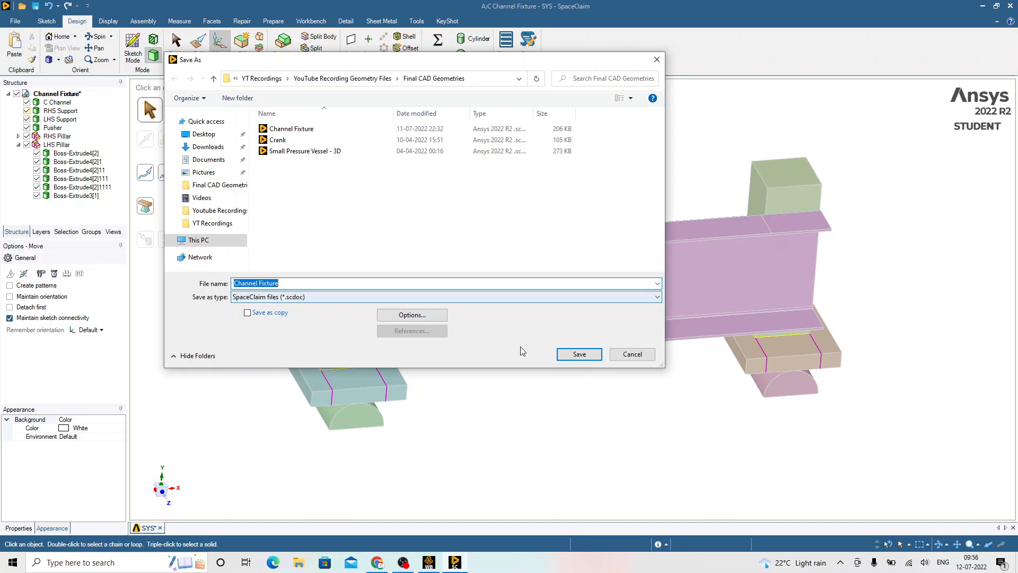
click(644, 298)
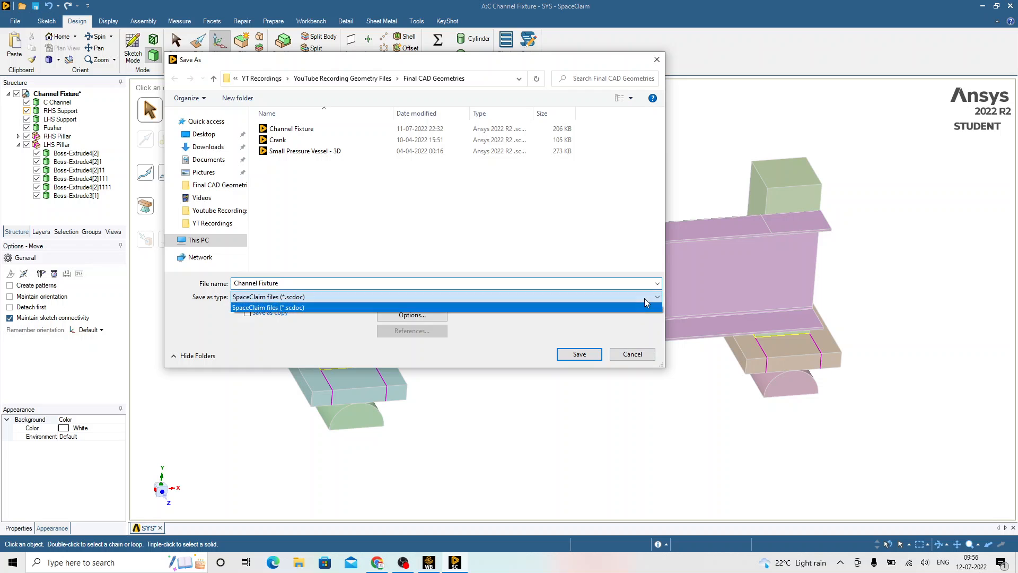
click(639, 307)
click(632, 354)
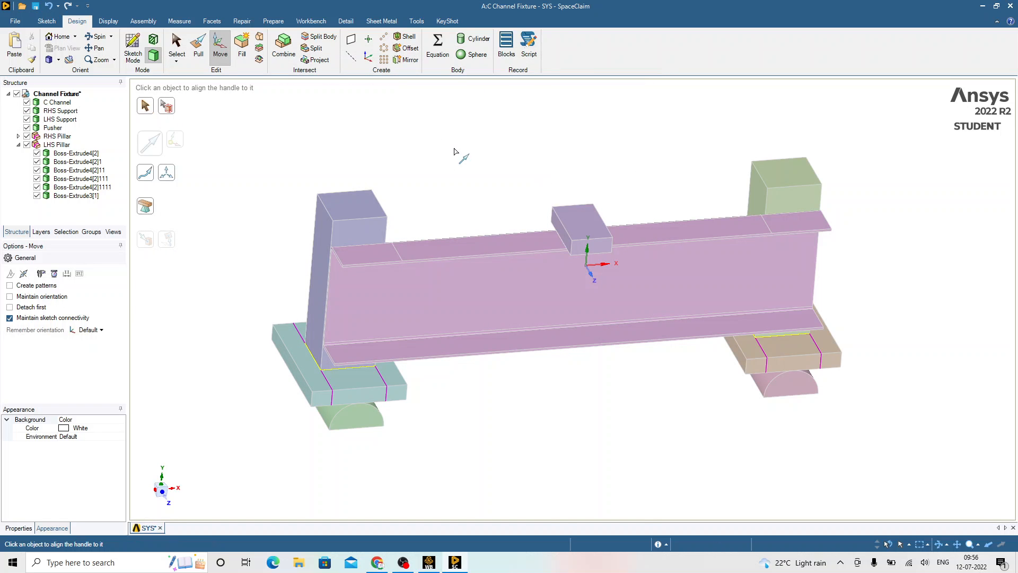
Switch to the presentation's "Regions in SpaceClaim" slide
key(alt+Tab)
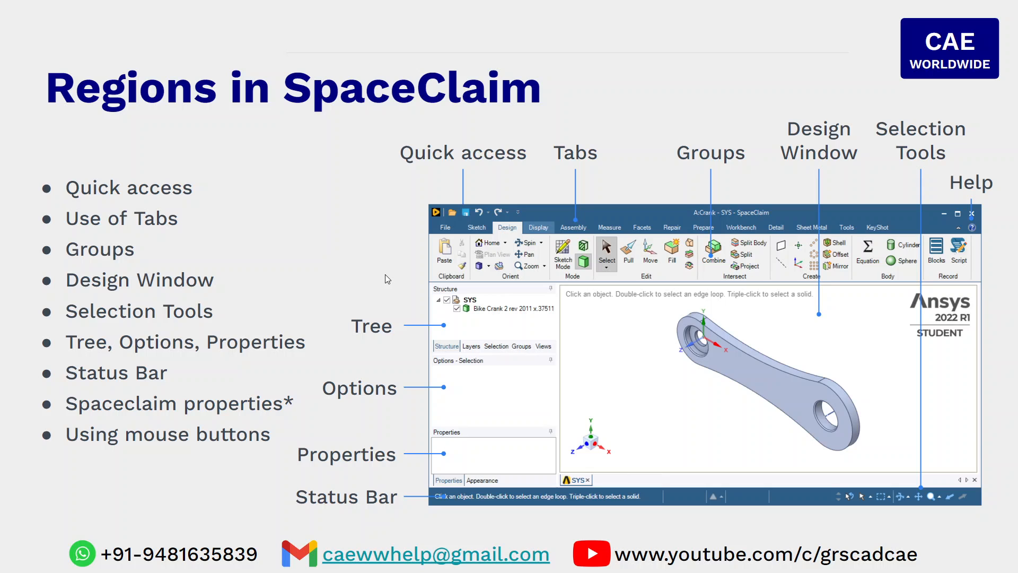